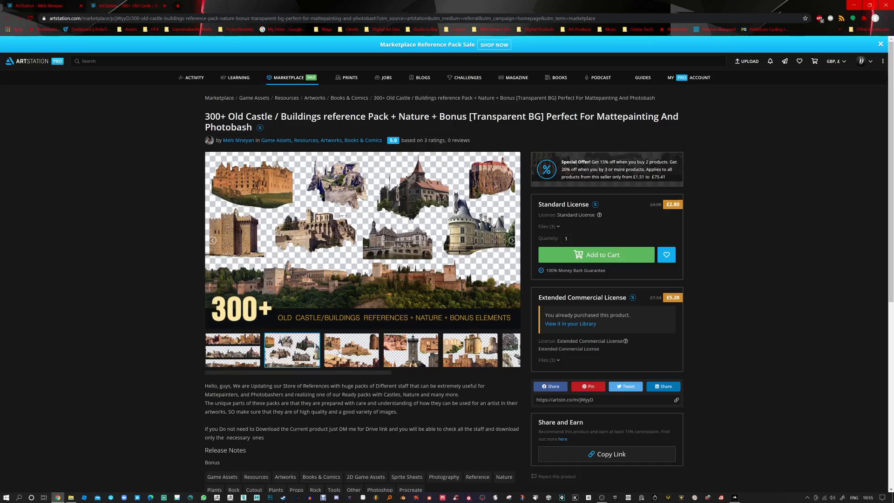
Step: Look through the preview images of the 300+ Old Castle / Buildings reference pack
{"action": "left_click", "coordinate": [339, 353]}
{"action": "left_click", "coordinate": [412, 355]}
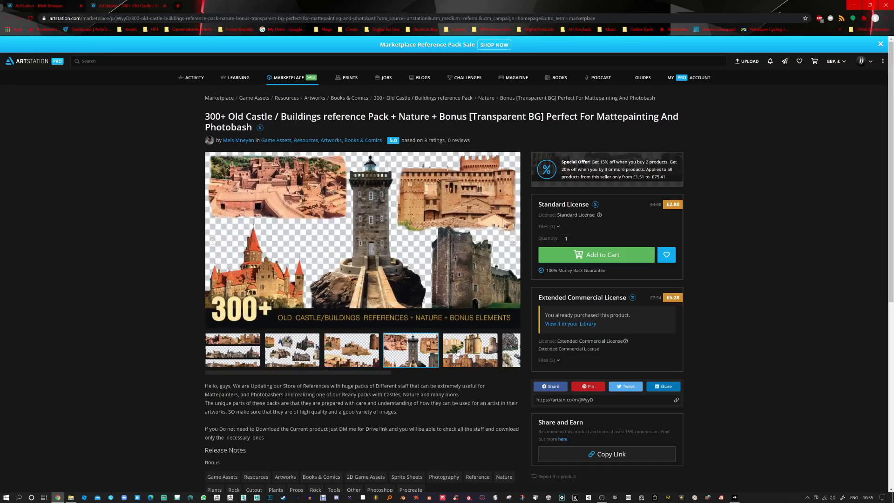
{"action": "left_click", "coordinate": [457, 354]}
{"action": "left_click", "coordinate": [508, 356]}
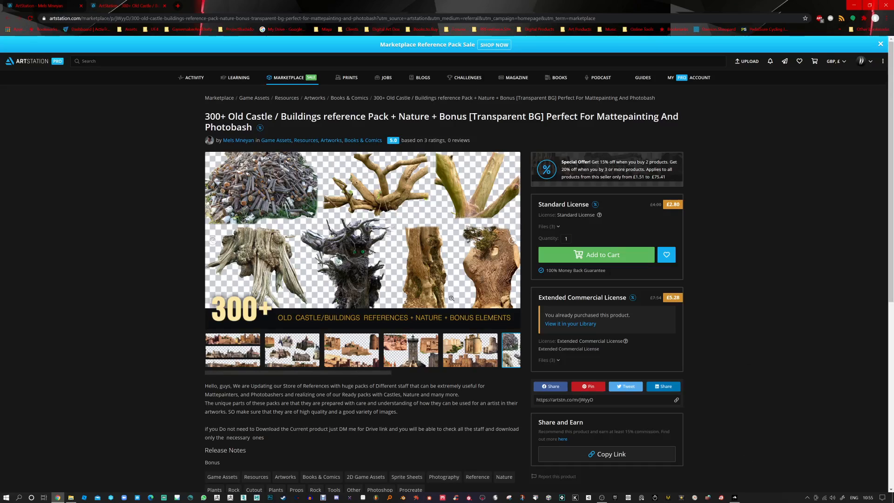
Step: Switch to Background Designer and permanently delete the MaddyXmas brush
{"action": "left_click", "coordinate": [744, 498]}
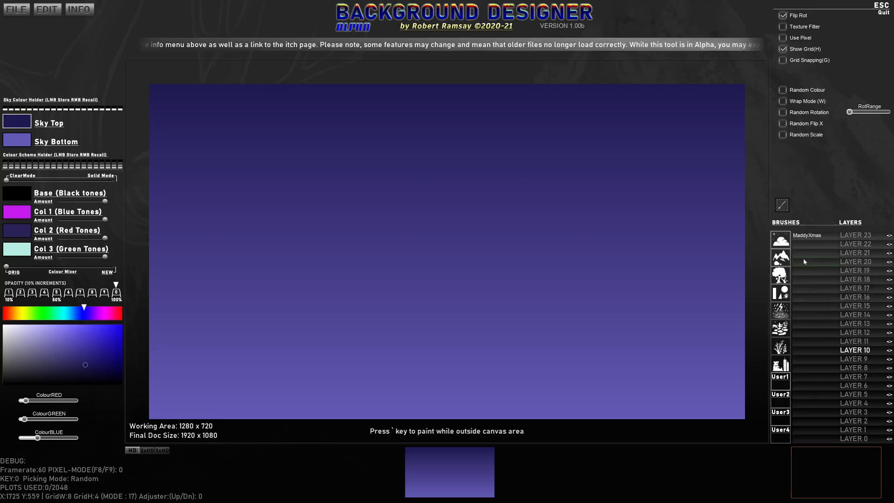
{"action": "right_click", "coordinate": [801, 238]}
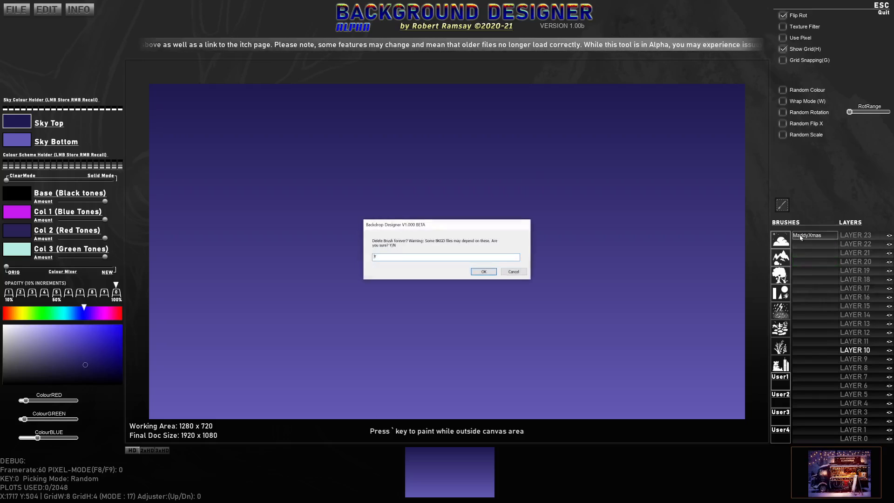
{"action": "left_click", "coordinate": [485, 273]}
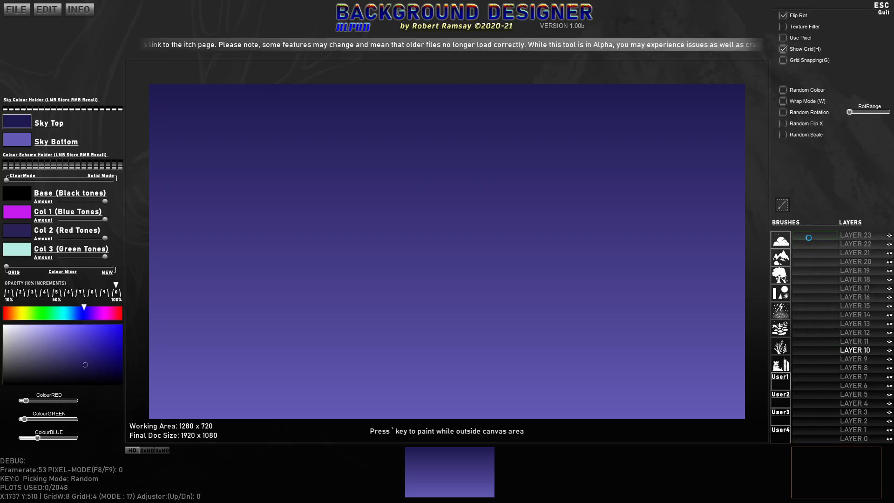
Step: Start adding a brush in the empty slot beside Layer 23 and browse to the PhotoBash/Nature/PNG folder on the SAM (F:) drive
{"action": "left_click", "coordinate": [808, 240]}
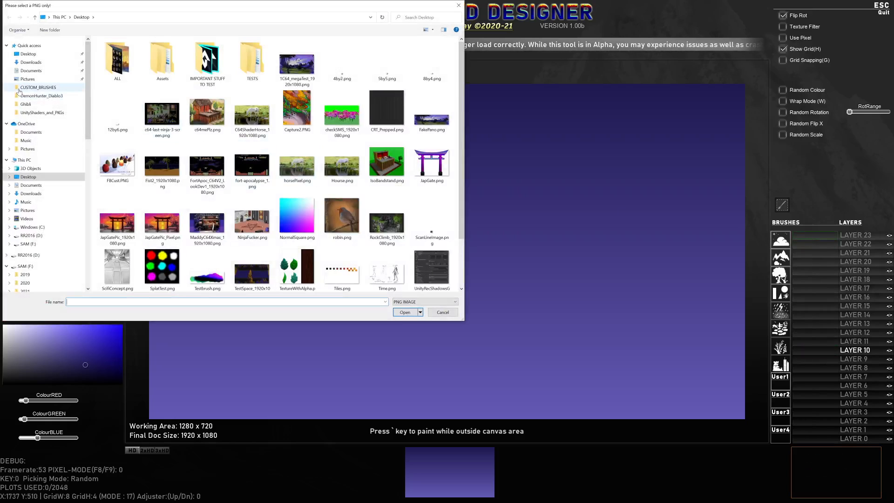
{"action": "left_click", "coordinate": [33, 244]}
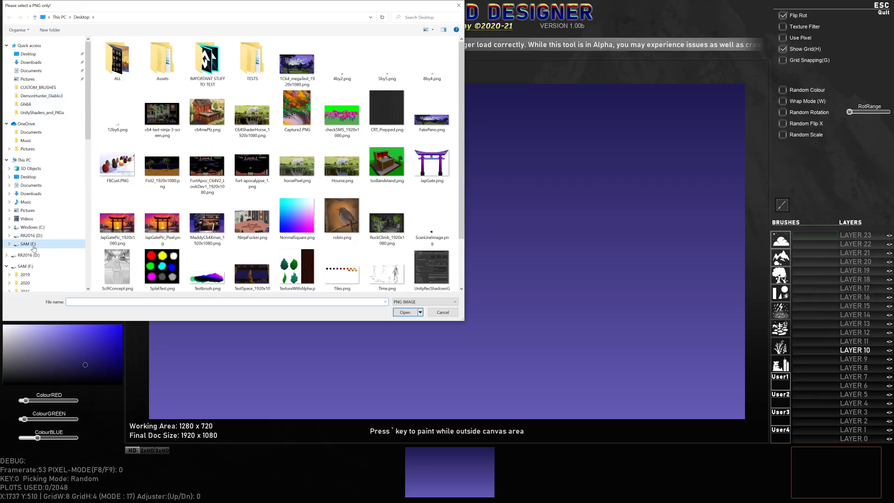
{"action": "scroll", "coordinate": [117, 187], "scroll_direction": "down", "scroll_amount": 3}
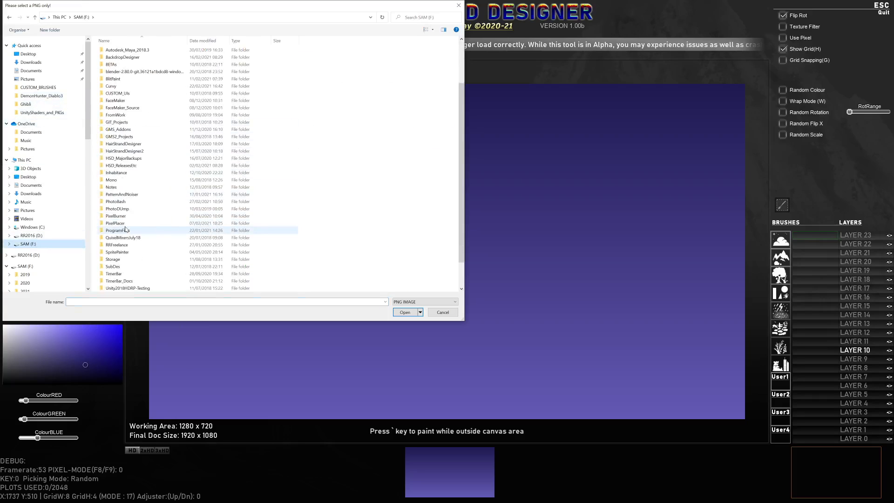
{"action": "double_click", "coordinate": [118, 203]}
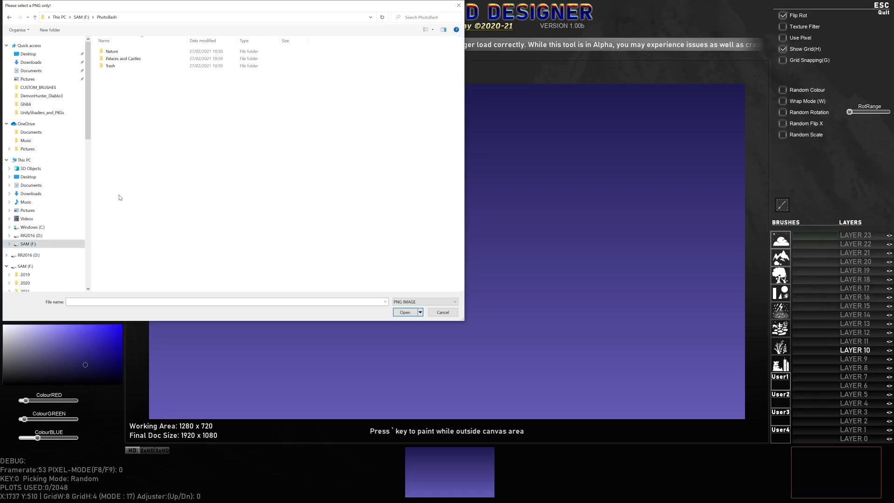
{"action": "double_click", "coordinate": [113, 52]}
{"action": "left_click", "coordinate": [106, 51]}
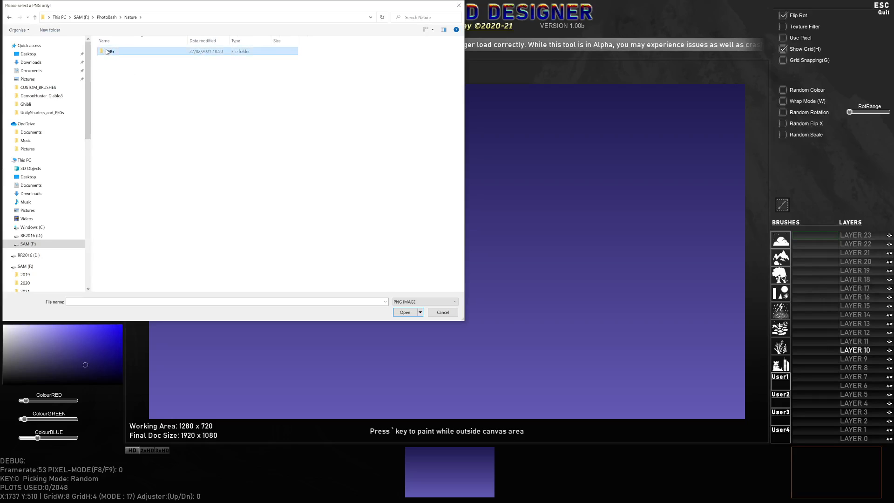
{"action": "double_click", "coordinate": [107, 52]}
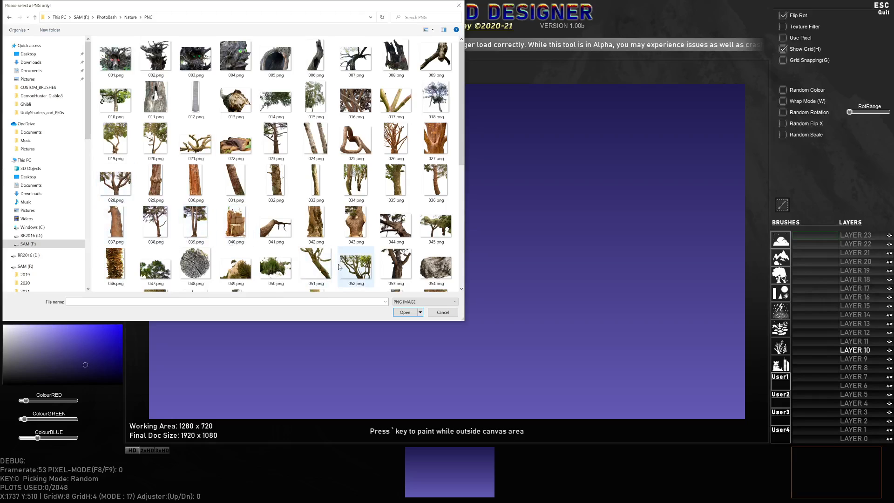
Step: Load the palm trunk image 099.png as a brush and name it PalmBase
{"action": "scroll", "coordinate": [300, 233], "scroll_direction": "down", "scroll_amount": 5}
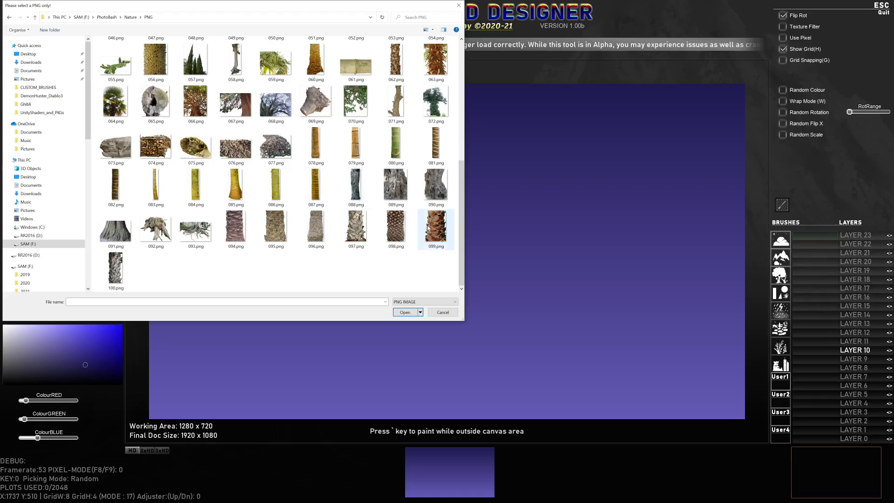
{"action": "left_click", "coordinate": [437, 241]}
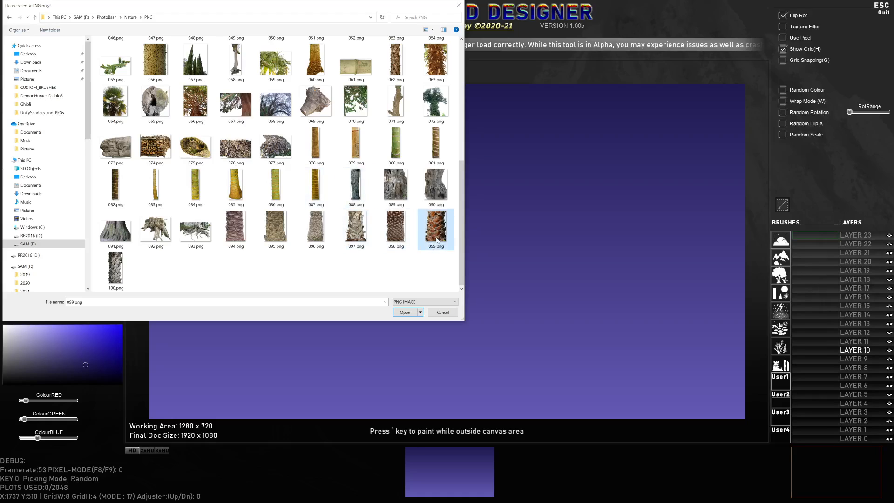
{"action": "left_click", "coordinate": [409, 312]}
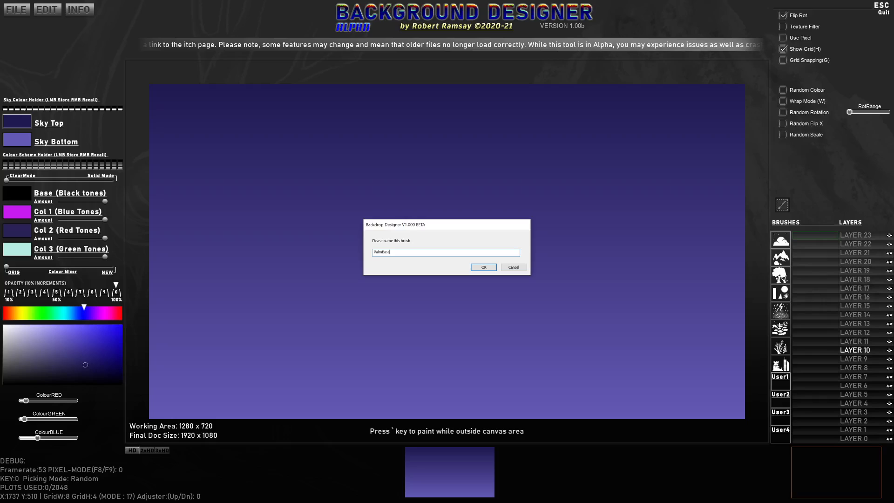
{"action": "key", "text": "Return"}
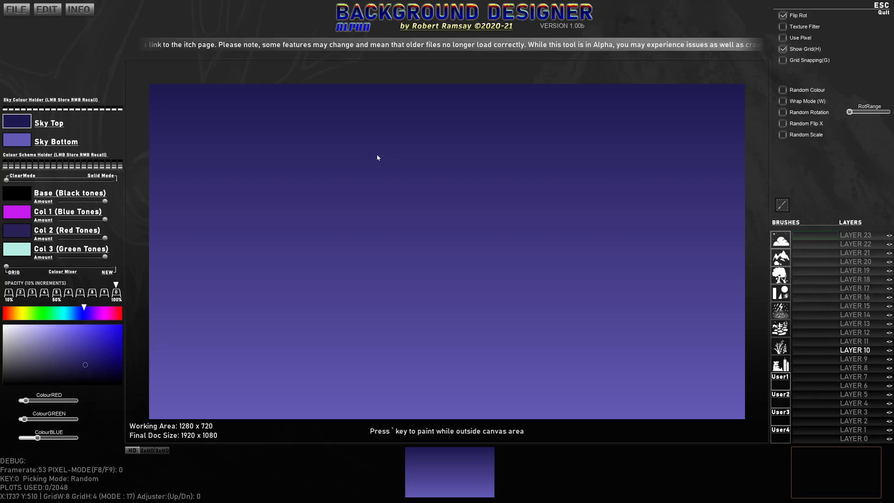
Step: Scale the PalmBase brush down to about 0.16 over the canvas
{"action": "scroll", "coordinate": [503, 204], "scroll_direction": "down", "scroll_amount": 5}
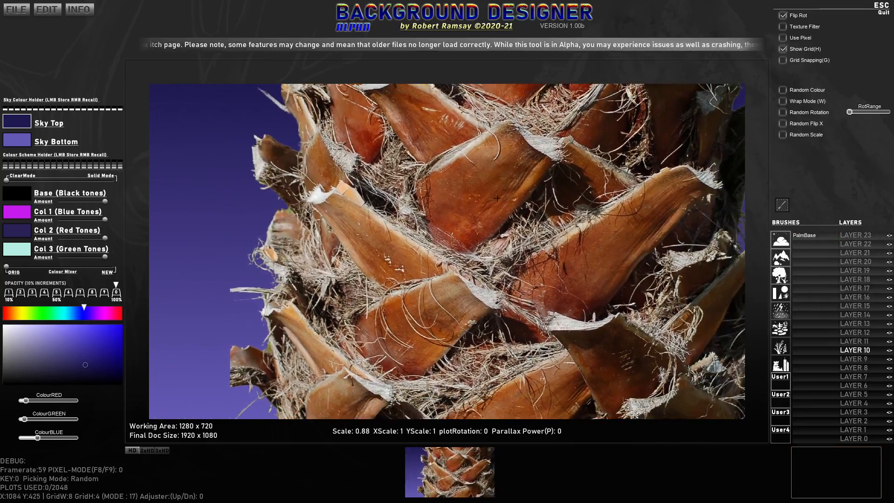
{"action": "scroll", "coordinate": [463, 203], "scroll_direction": "down", "scroll_amount": 10}
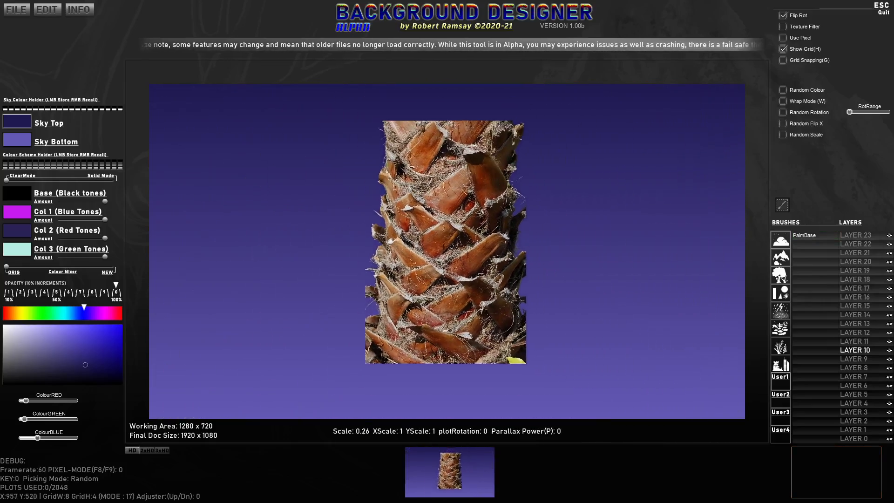
{"action": "scroll", "coordinate": [430, 260], "scroll_direction": "down", "scroll_amount": 7}
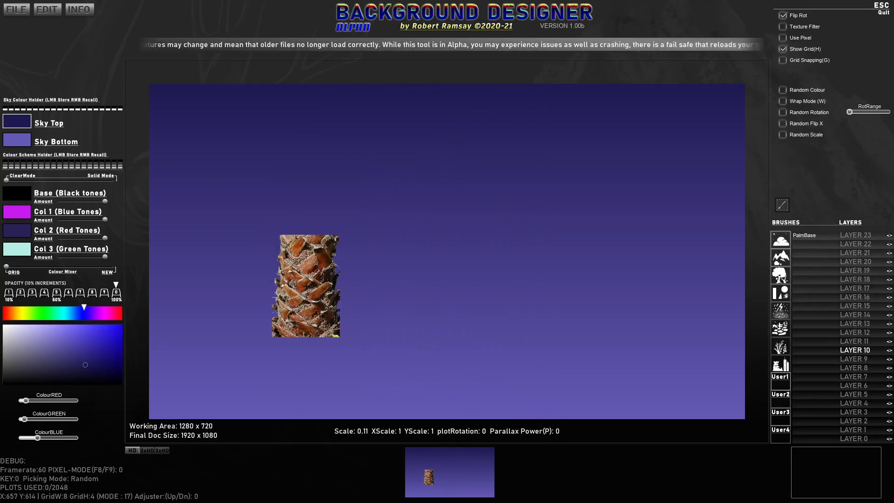
{"action": "scroll", "coordinate": [260, 285], "scroll_direction": "up", "scroll_amount": 2}
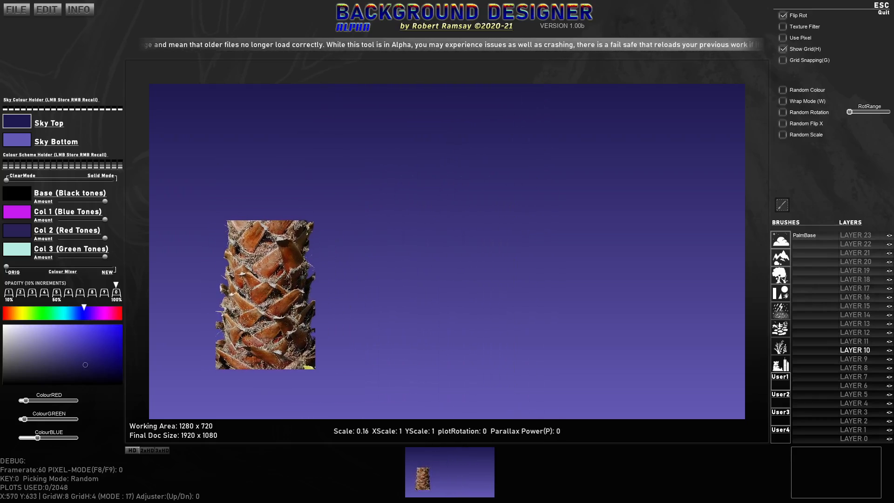
Step: Set the Colour Mixer to about a third of the way from original to new and scale the palm brush to about 0.28
{"action": "mouse_move", "coordinate": [8, 266]}
{"action": "left_mouse_down"}
{"action": "mouse_move", "coordinate": [47, 267]}
{"action": "mouse_move", "coordinate": [14, 267]}
{"action": "left_mouse_up"}
{"action": "key", "text": "b"}
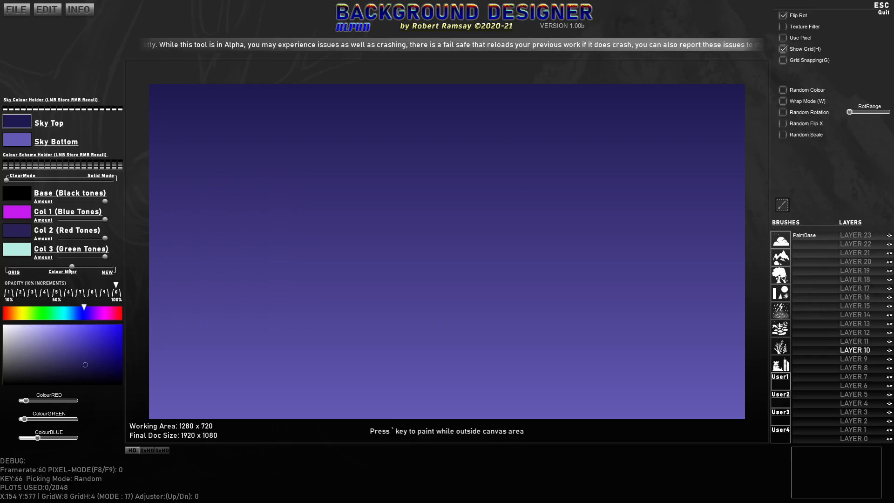
{"action": "left_click_drag", "start_coordinate": [71, 269], "coordinate": [39, 268]}
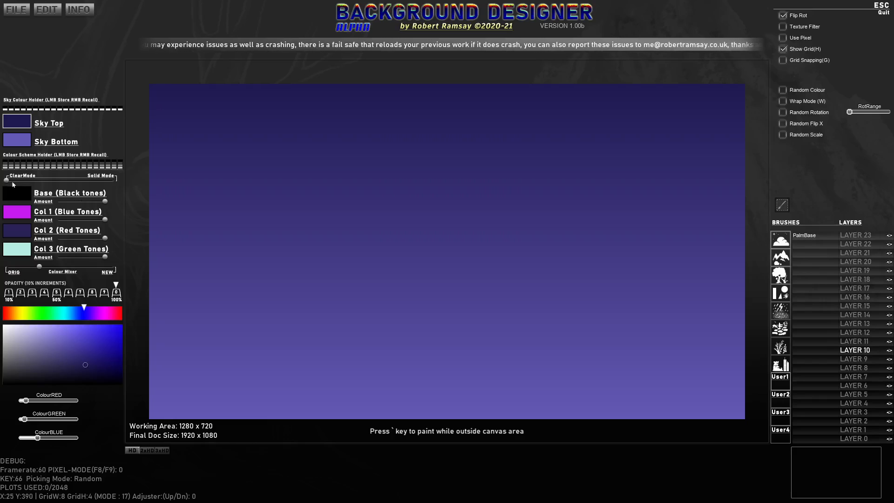
{"action": "scroll", "coordinate": [412, 231], "scroll_direction": "down", "scroll_amount": 6}
{"action": "scroll", "coordinate": [413, 231], "scroll_direction": "up", "scroll_amount": 12}
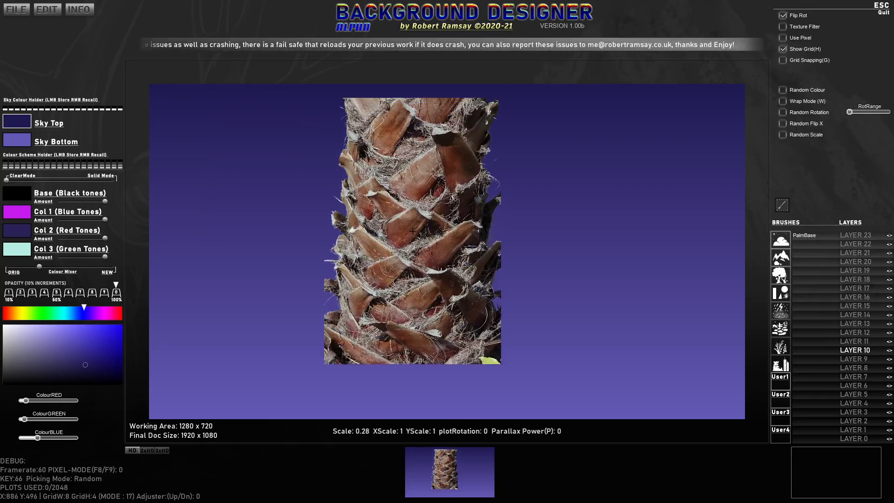
Step: Preview the colour scheme on the cloud2 brush and return to the PalmBase brush in the User1 set
{"action": "left_click", "coordinate": [782, 244]}
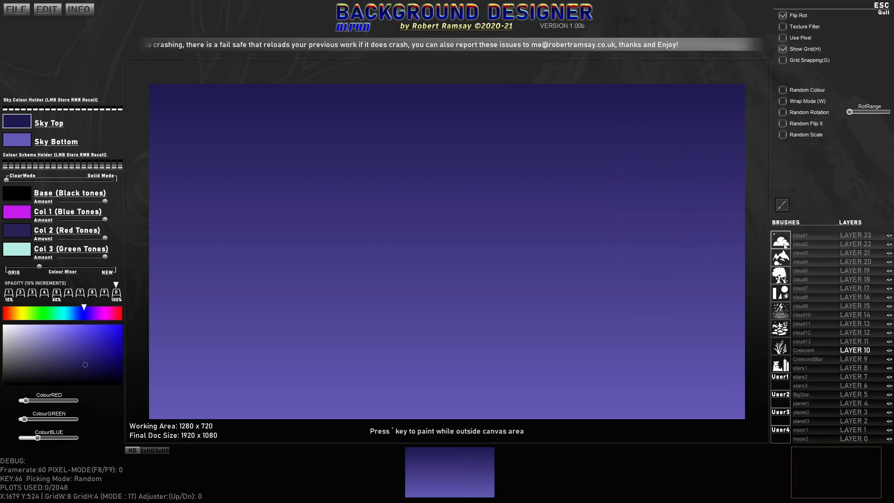
{"action": "left_click", "coordinate": [800, 244]}
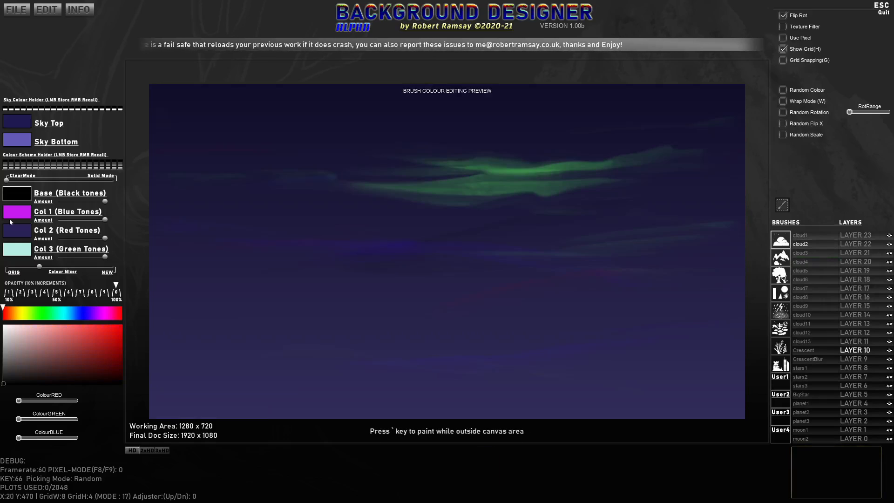
{"action": "left_click", "coordinate": [782, 378]}
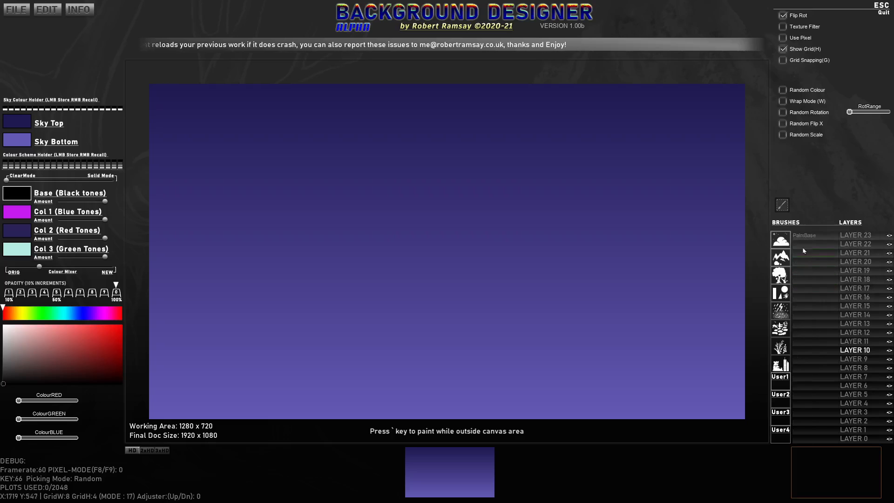
{"action": "left_click", "coordinate": [805, 236]}
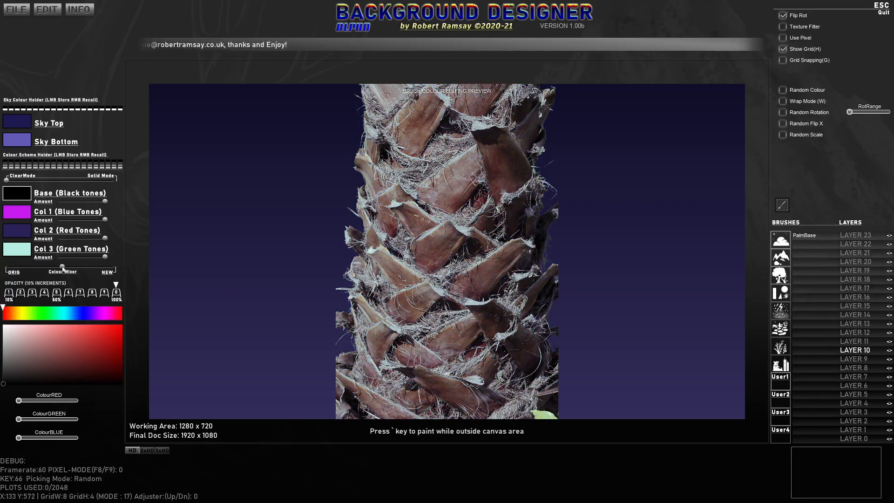
Step: Change Col 1 (Blue Tones) to golden orange, and change it again to a strong blue
{"action": "left_click", "coordinate": [19, 215]}
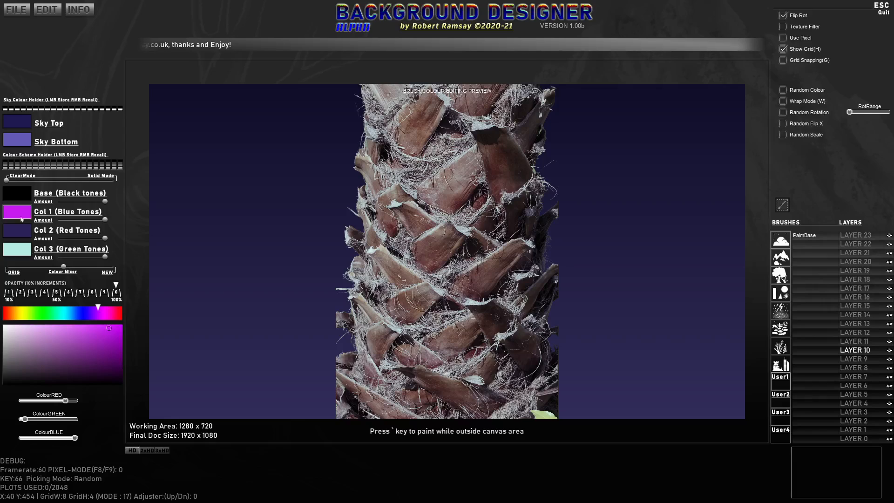
{"action": "left_click", "coordinate": [16, 311]}
{"action": "mouse_move", "coordinate": [96, 341]}
{"action": "left_mouse_down"}
{"action": "mouse_move", "coordinate": [100, 335]}
{"action": "mouse_move", "coordinate": [104, 359]}
{"action": "mouse_move", "coordinate": [103, 340]}
{"action": "left_mouse_up"}
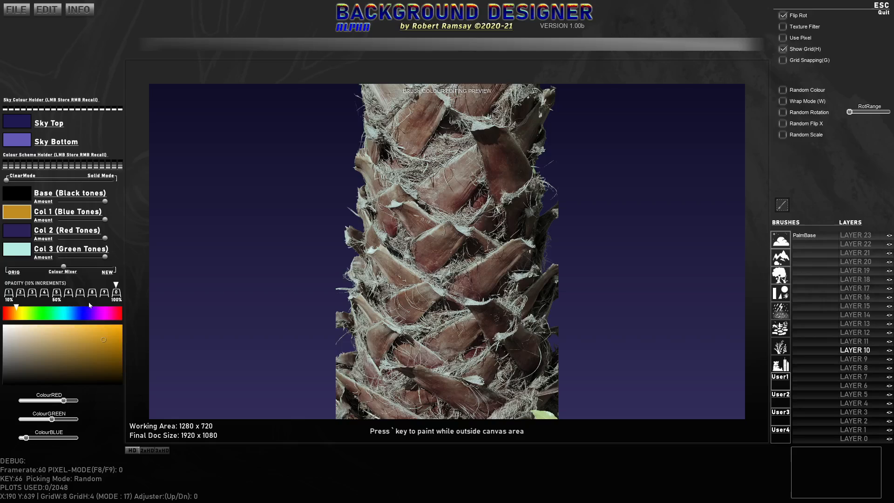
{"action": "left_click", "coordinate": [86, 313]}
Step: Set Col 2 (Red Tones) of the palm brush to a bright red
{"action": "left_click", "coordinate": [22, 231]}
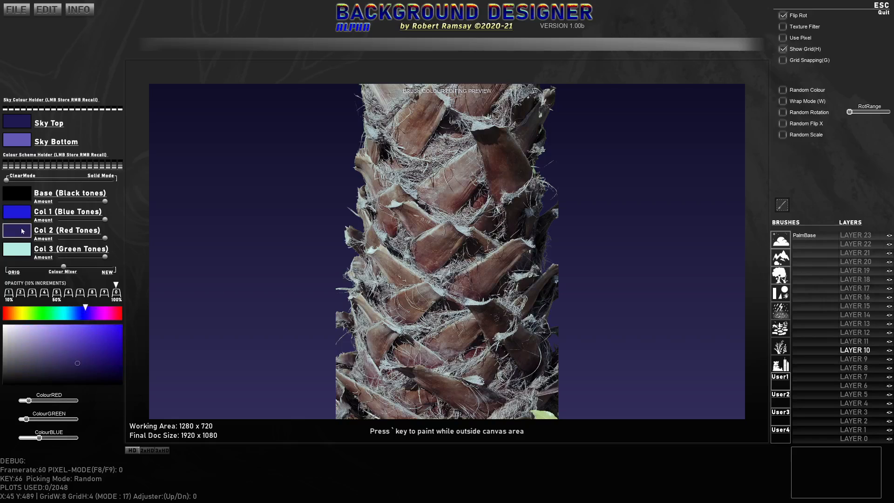
{"action": "left_click_drag", "start_coordinate": [35, 313], "coordinate": [3, 313]}
{"action": "left_click_drag", "start_coordinate": [99, 342], "coordinate": [106, 334]}
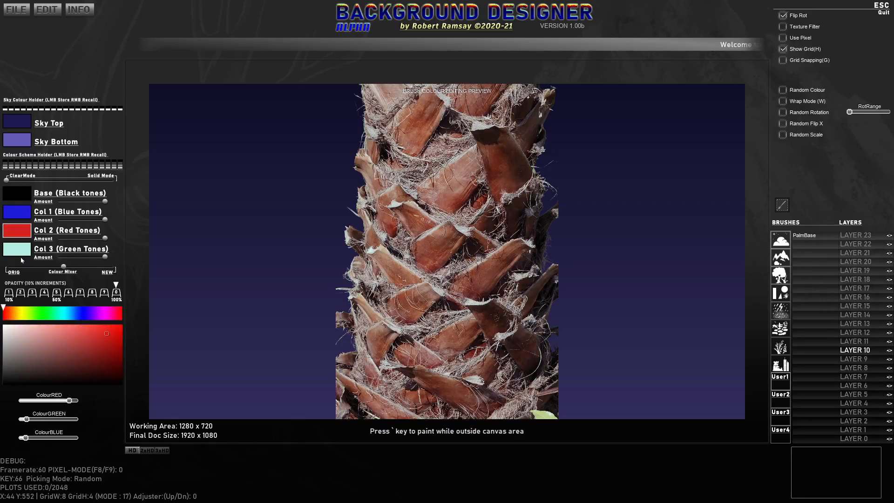
Step: Try bright green for Col 3 (Green Tones), settle it on pale yellow, and darken Col 2 (Red Tones) to a deep red
{"action": "left_click", "coordinate": [22, 251]}
{"action": "left_click_drag", "start_coordinate": [25, 313], "coordinate": [113, 327]}
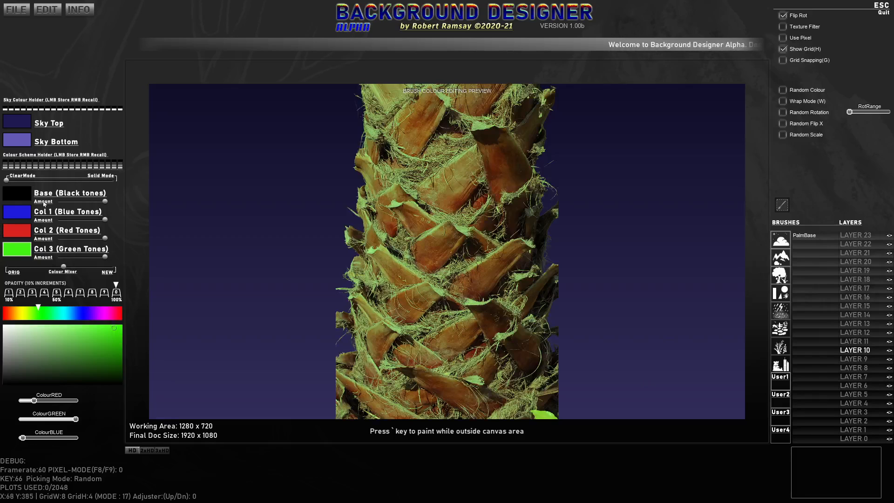
{"action": "mouse_move", "coordinate": [35, 309]}
{"action": "left_mouse_down"}
{"action": "mouse_move", "coordinate": [35, 325]}
{"action": "mouse_move", "coordinate": [23, 332]}
{"action": "left_mouse_up"}
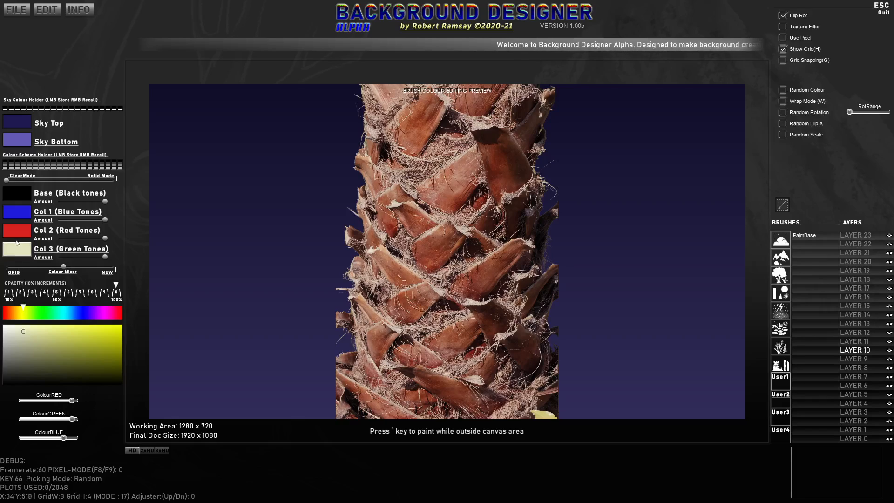
{"action": "left_click", "coordinate": [17, 231]}
{"action": "mouse_move", "coordinate": [103, 342]}
{"action": "left_mouse_down"}
{"action": "mouse_move", "coordinate": [110, 371]}
{"action": "mouse_move", "coordinate": [111, 357]}
{"action": "left_mouse_up"}
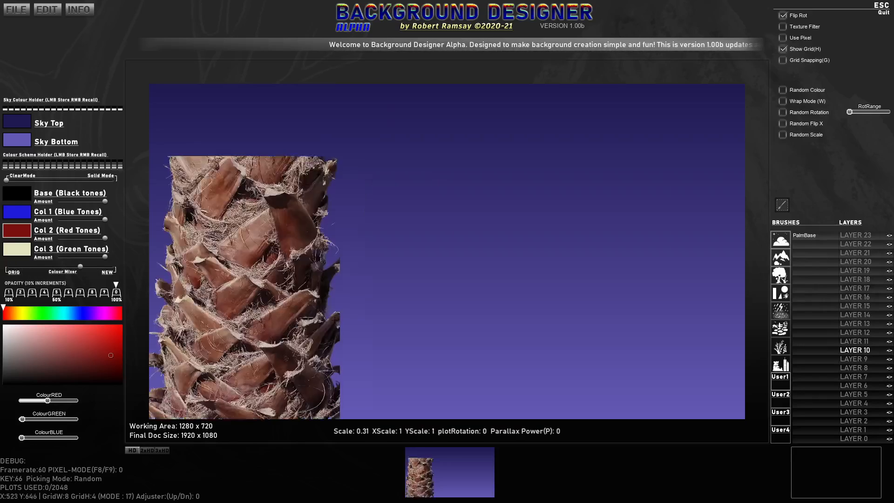
Step: Scale the recoloured PalmBase brush down to about 0.08
{"action": "scroll", "coordinate": [301, 298], "scroll_direction": "down", "scroll_amount": 5}
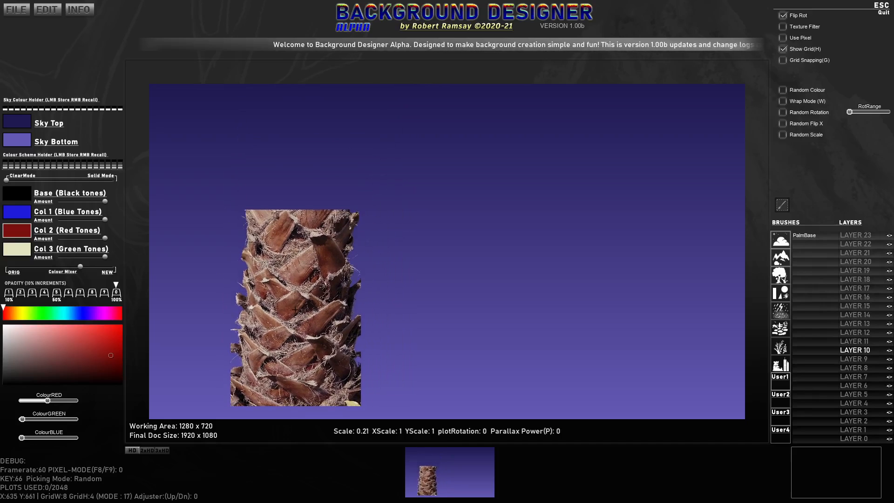
{"action": "scroll", "coordinate": [283, 209], "scroll_direction": "up", "scroll_amount": 3}
{"action": "scroll", "coordinate": [282, 188], "scroll_direction": "down", "scroll_amount": 15}
{"action": "scroll", "coordinate": [277, 177], "scroll_direction": "up", "scroll_amount": 4}
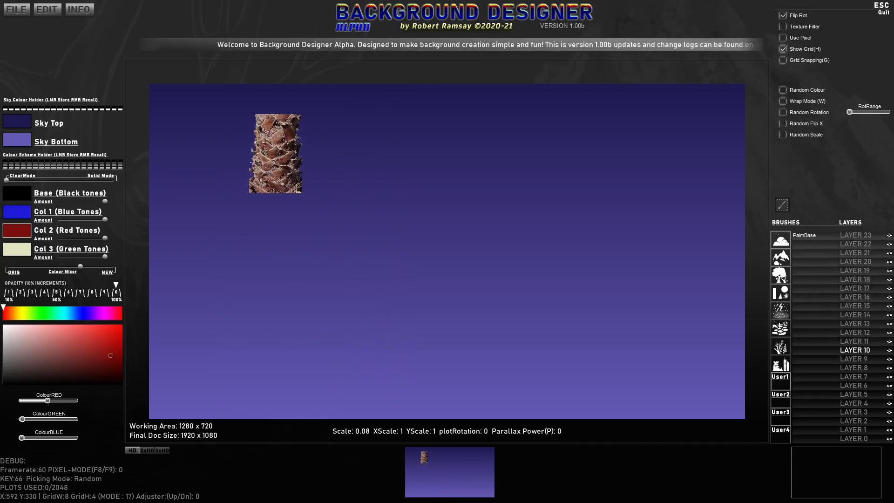
Step: Stamp four PalmBase segments in a column down the canvas to form a tapering trunk, enlarging the brush to about 0.12
{"action": "left_click", "coordinate": [275, 120]}
{"action": "scroll", "coordinate": [274, 191], "scroll_direction": "up", "scroll_amount": 3}
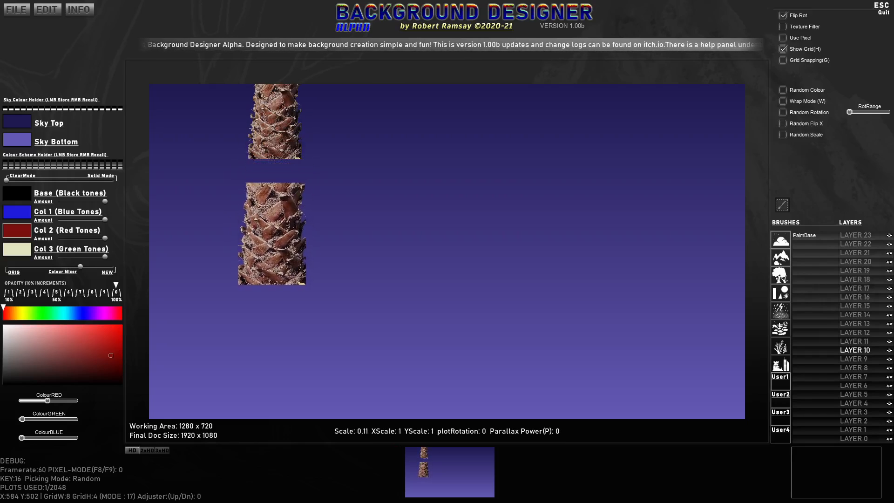
{"action": "scroll", "coordinate": [272, 233], "scroll_direction": "up", "scroll_amount": 1}
{"action": "scroll", "coordinate": [273, 217], "scroll_direction": "down", "scroll_amount": 1}
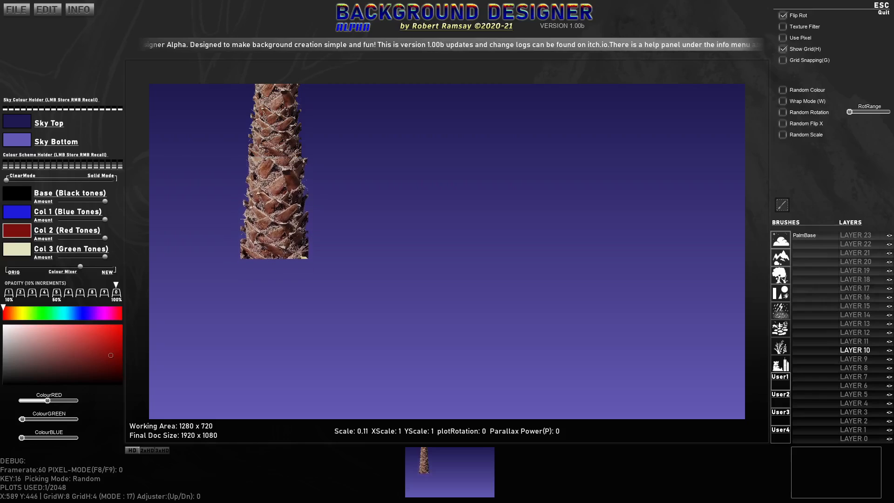
{"action": "scroll", "coordinate": [274, 208], "scroll_direction": "down", "scroll_amount": 1}
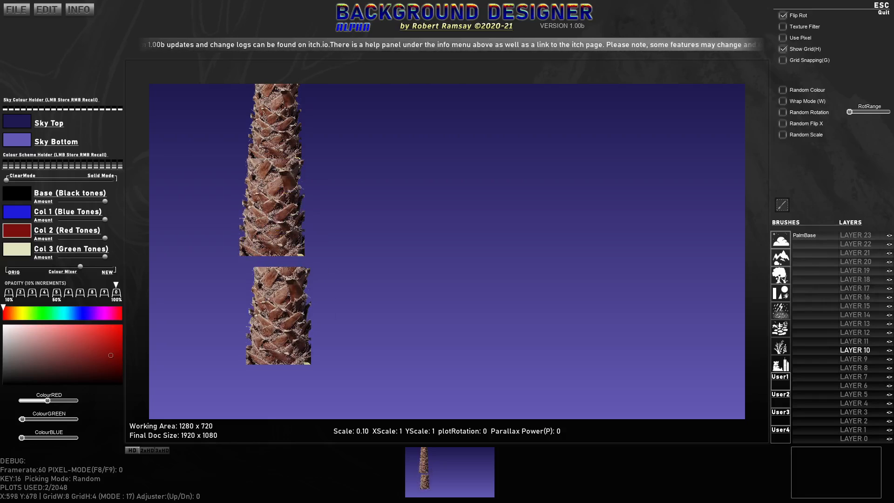
{"action": "left_click", "coordinate": [270, 305]}
{"action": "scroll", "coordinate": [270, 305], "scroll_direction": "up", "scroll_amount": 1}
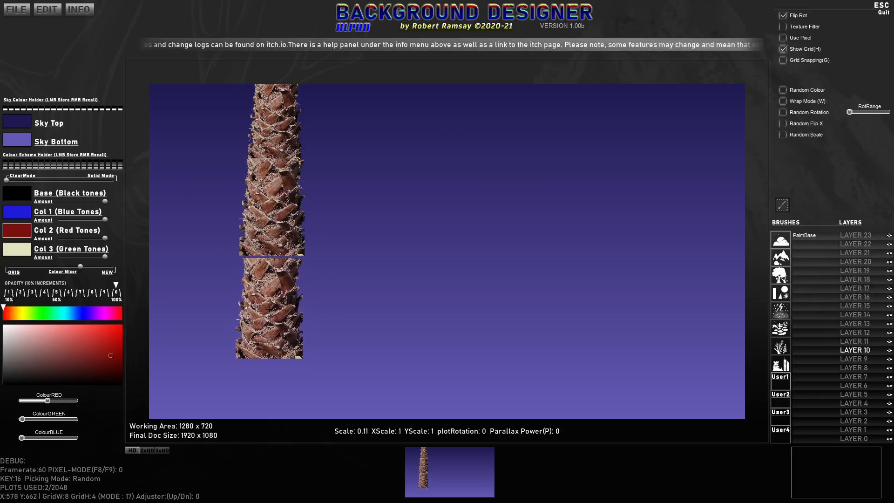
{"action": "left_click", "coordinate": [270, 309]}
{"action": "scroll", "coordinate": [267, 410], "scroll_direction": "up", "scroll_amount": 3}
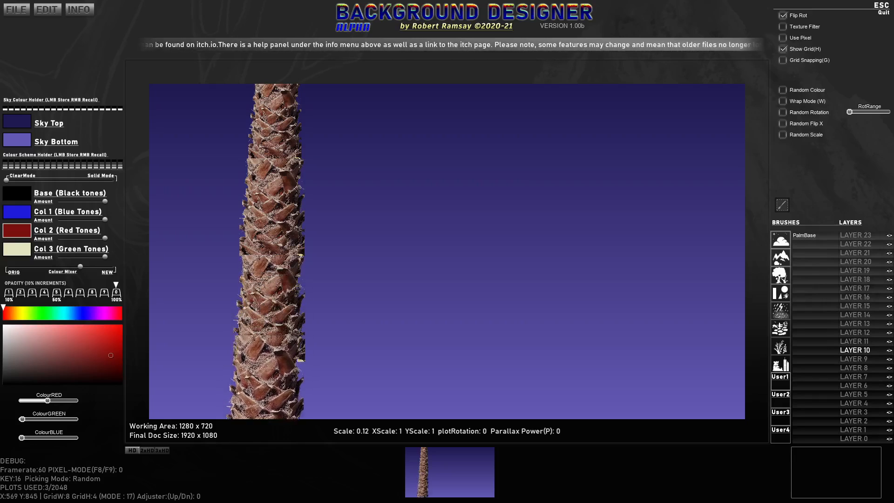
{"action": "left_click", "coordinate": [268, 422]}
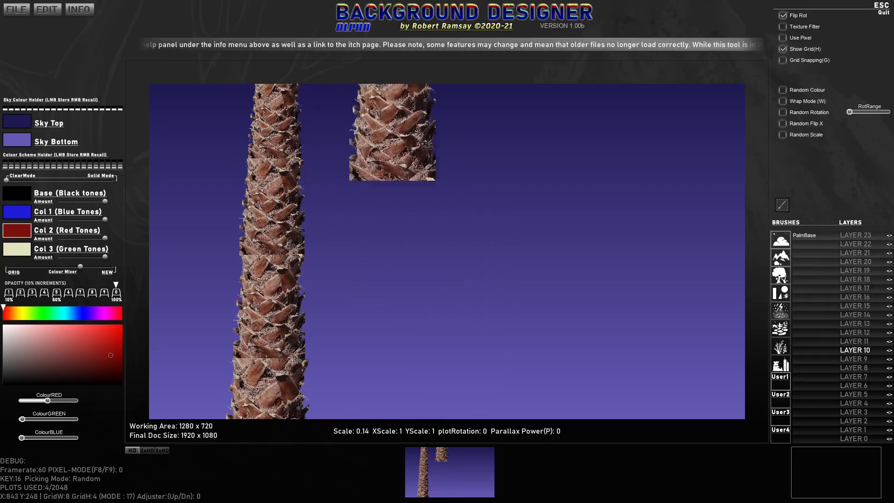
Step: Import 040.png as a custom brush in the slot below PalmBase and name it Rocky
{"action": "scroll", "coordinate": [628, 232], "scroll_direction": "down", "scroll_amount": 8}
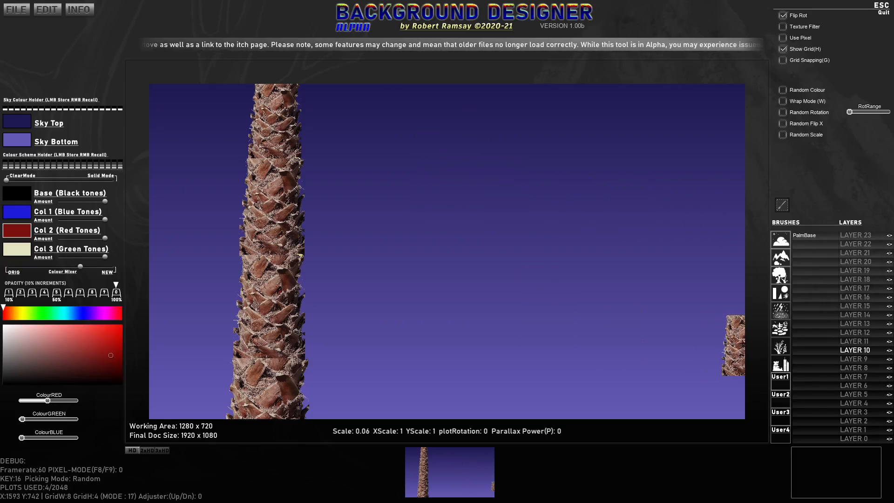
{"action": "left_click", "coordinate": [816, 246]}
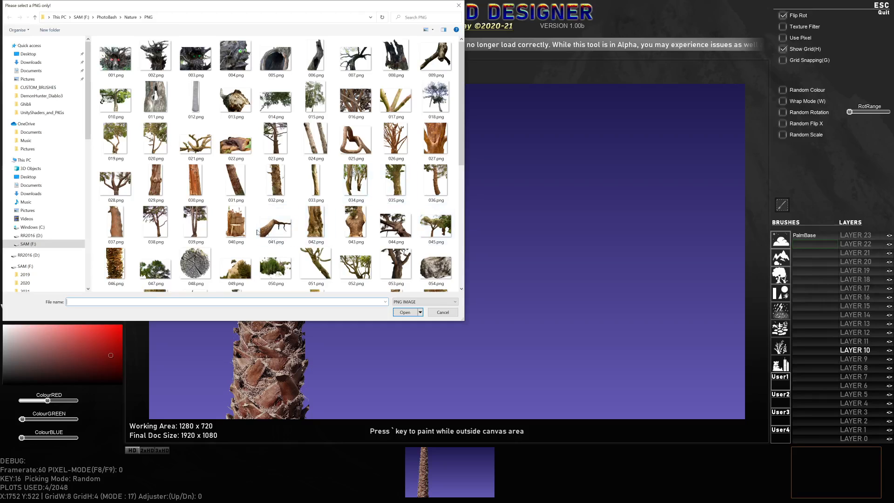
{"action": "left_click", "coordinate": [234, 228]}
{"action": "left_click", "coordinate": [406, 313]}
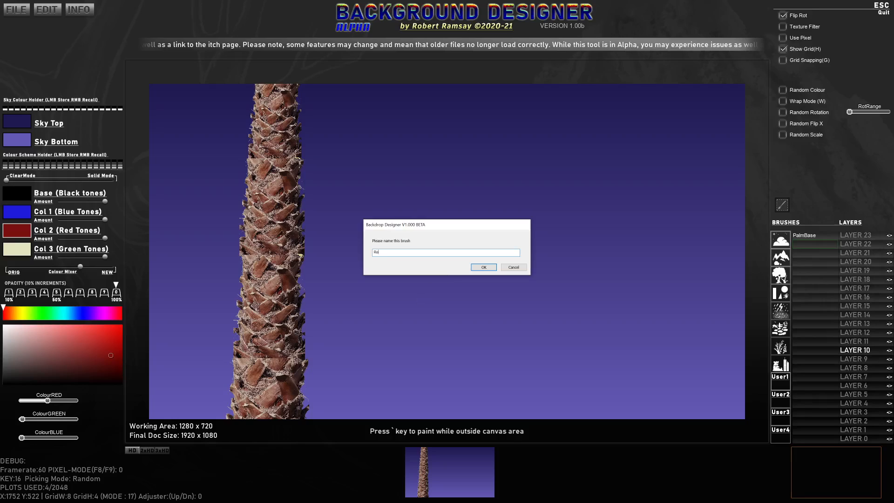
{"action": "type", "text": "Rocky"}
{"action": "key", "text": "Return"}
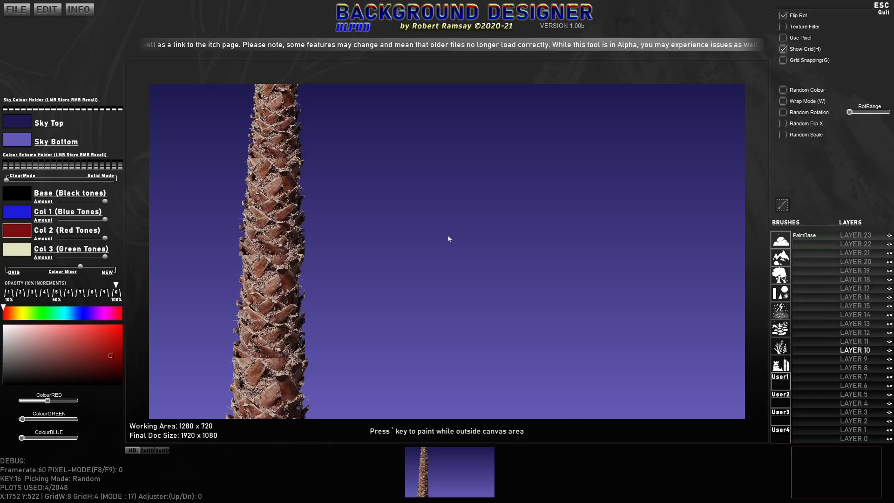
Step: Scale the Rocky brush down to about 0.10, trying it out flipped horizontally over the palm
{"action": "scroll", "coordinate": [512, 237], "scroll_direction": "down", "scroll_amount": 7}
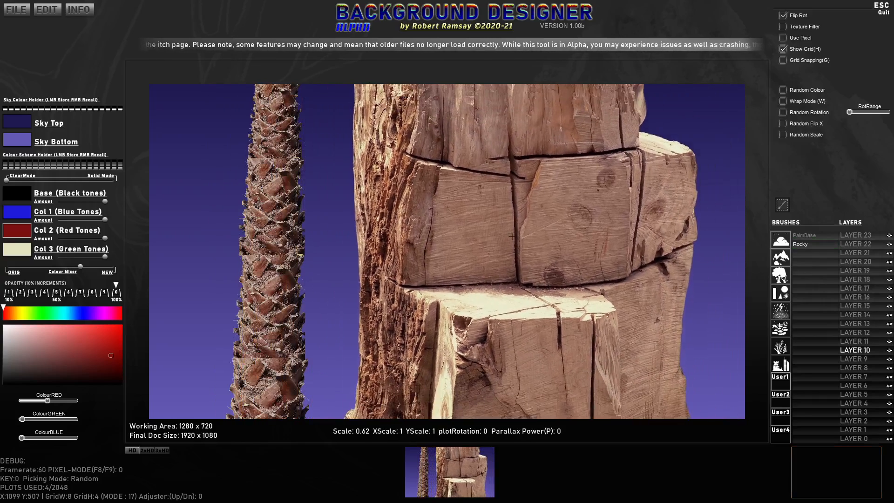
{"action": "scroll", "coordinate": [512, 237], "scroll_direction": "down", "scroll_amount": 8}
{"action": "key", "text": "x"}
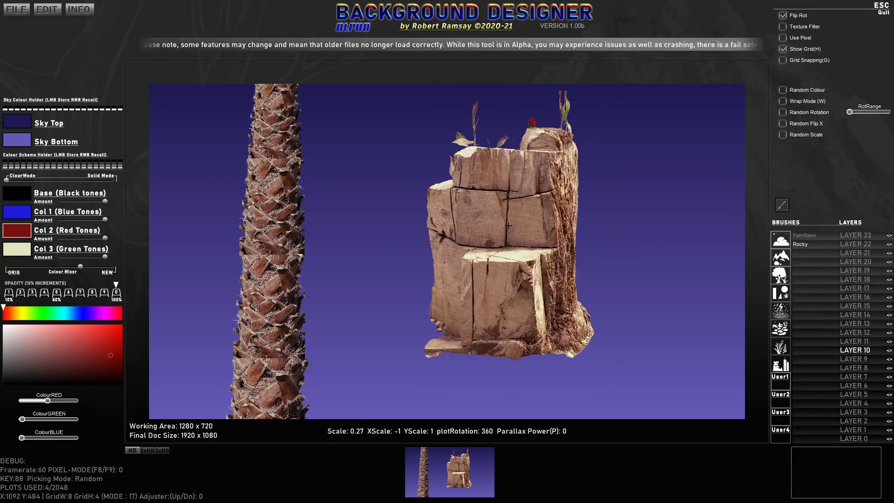
{"action": "scroll", "coordinate": [531, 298], "scroll_direction": "down", "scroll_amount": 2}
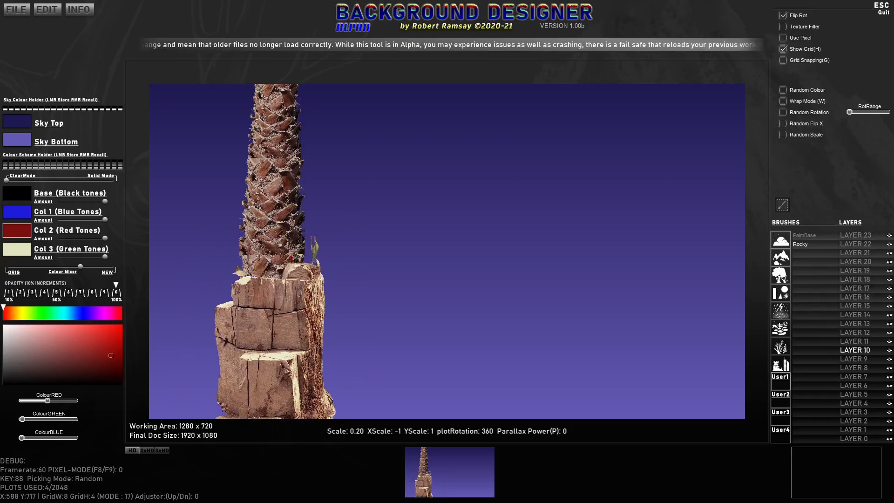
{"action": "key", "text": "x"}
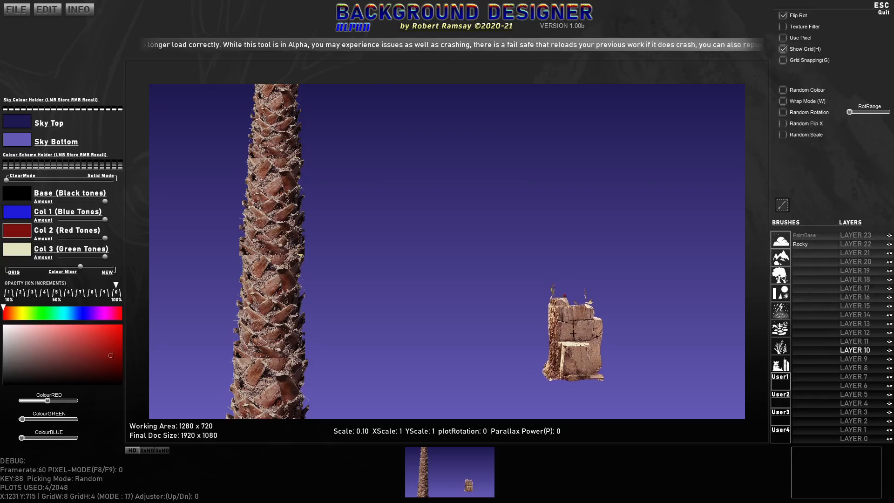
Step: Enlarge the Rocky brush to 0.22 and stamp it over the base of the palm trunk
{"action": "scroll", "coordinate": [575, 332], "scroll_direction": "up", "scroll_amount": 5}
{"action": "scroll", "coordinate": [425, 335], "scroll_direction": "up", "scroll_amount": 7}
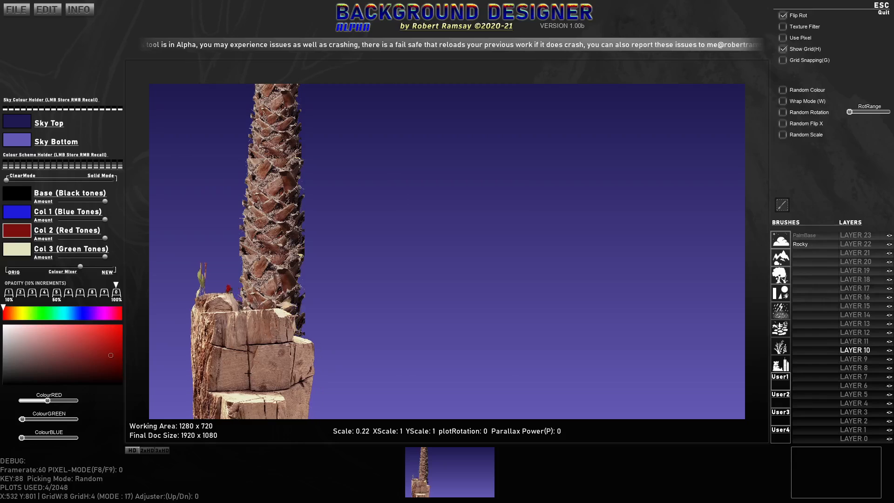
{"action": "key", "text": "x"}
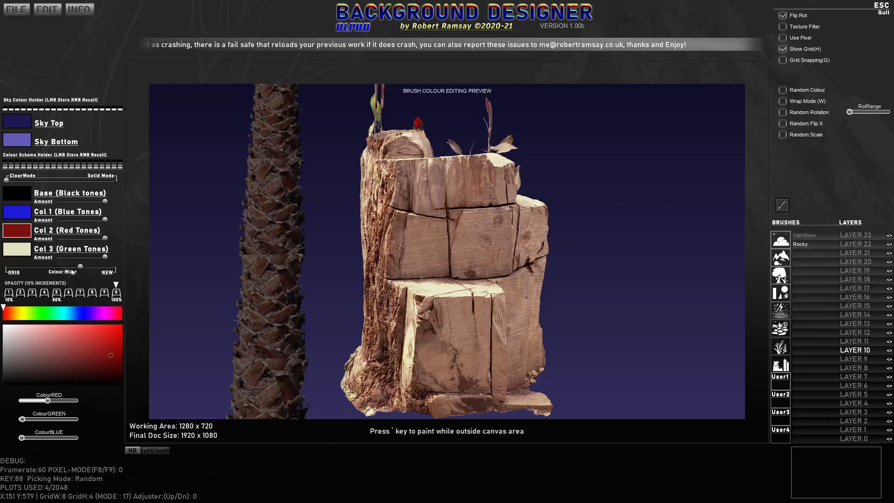
{"action": "mouse_move", "coordinate": [79, 268]}
{"action": "left_mouse_down"}
{"action": "mouse_move", "coordinate": [14, 268]}
{"action": "mouse_move", "coordinate": [91, 271]}
{"action": "mouse_move", "coordinate": [3, 271]}
{"action": "mouse_move", "coordinate": [83, 272]}
{"action": "left_mouse_up"}
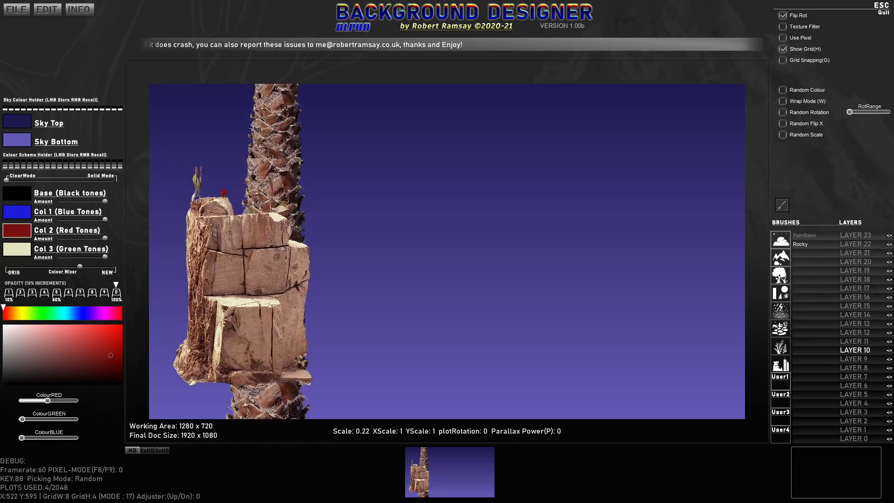
{"action": "left_click", "coordinate": [241, 383]}
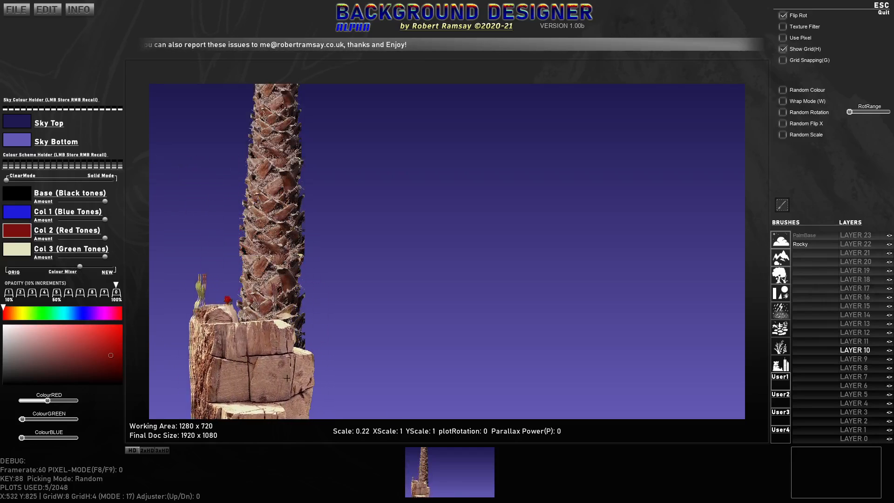
Step: Recolour the sky gradient with a light blue Sky Top and a near-white Sky Bottom
{"action": "left_click", "coordinate": [20, 136]}
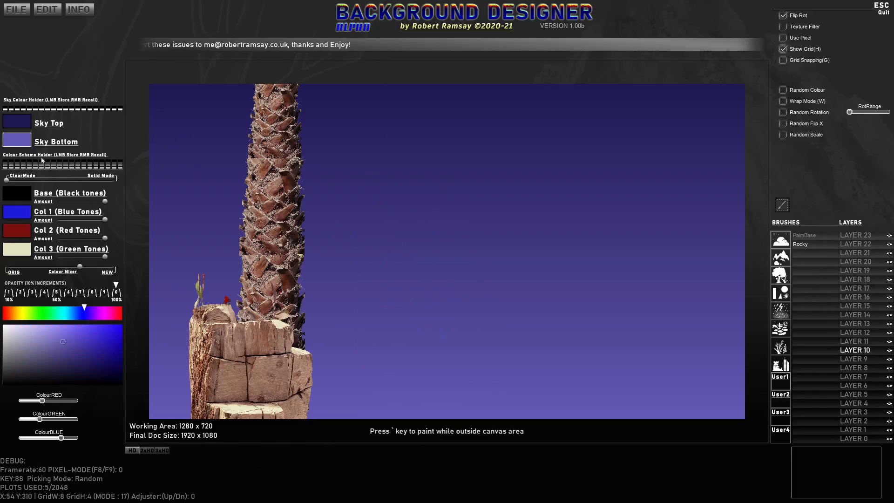
{"action": "left_click_drag", "start_coordinate": [50, 349], "coordinate": [11, 343]}
{"action": "left_click", "coordinate": [12, 130]}
{"action": "left_click", "coordinate": [68, 318]}
{"action": "left_click", "coordinate": [37, 327]}
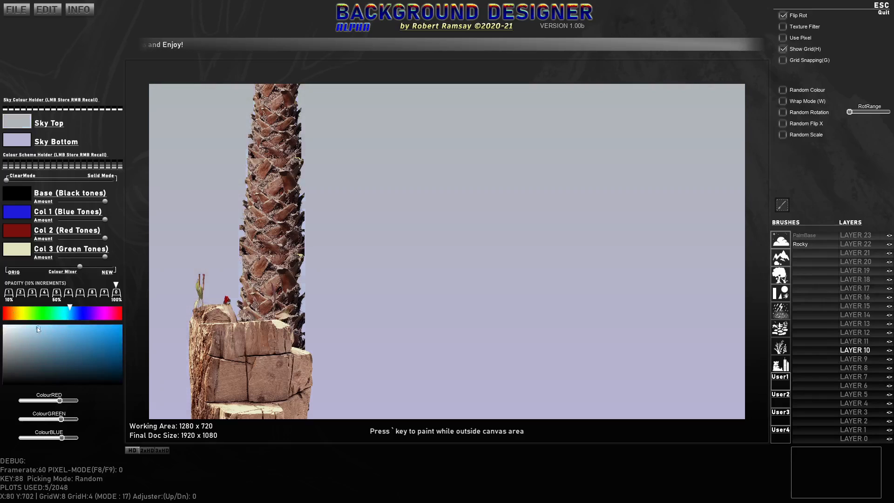
{"action": "left_click", "coordinate": [18, 146]}
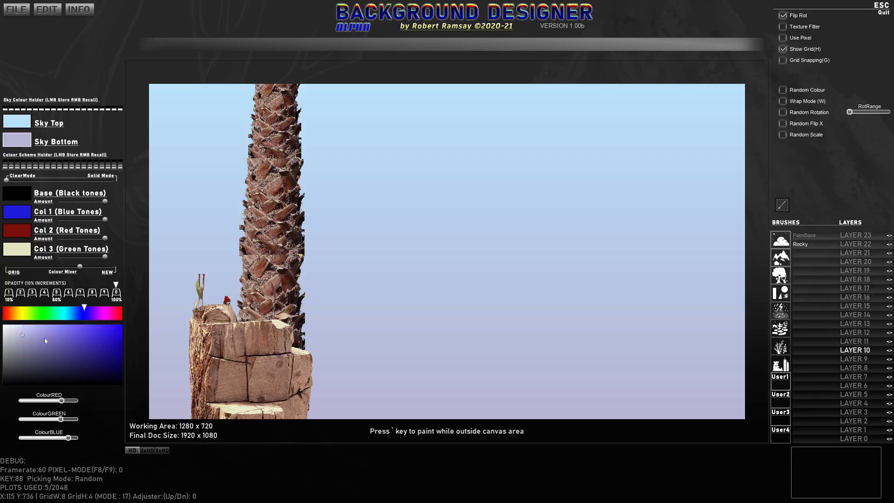
{"action": "left_click_drag", "start_coordinate": [44, 339], "coordinate": [5, 328]}
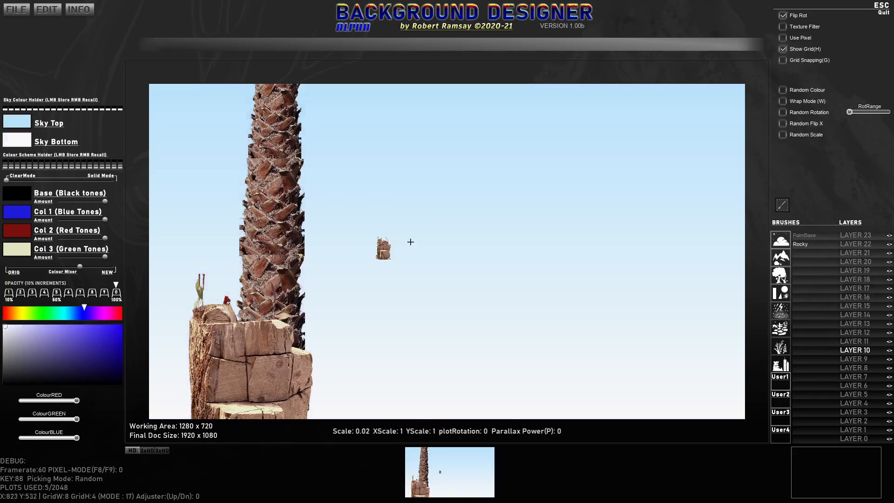
Step: Choose the cloud1 brush and recolour it with pale sky tones using Document picking mode, with the Colour Mixer fully at NEW
{"action": "left_click", "coordinate": [780, 240]}
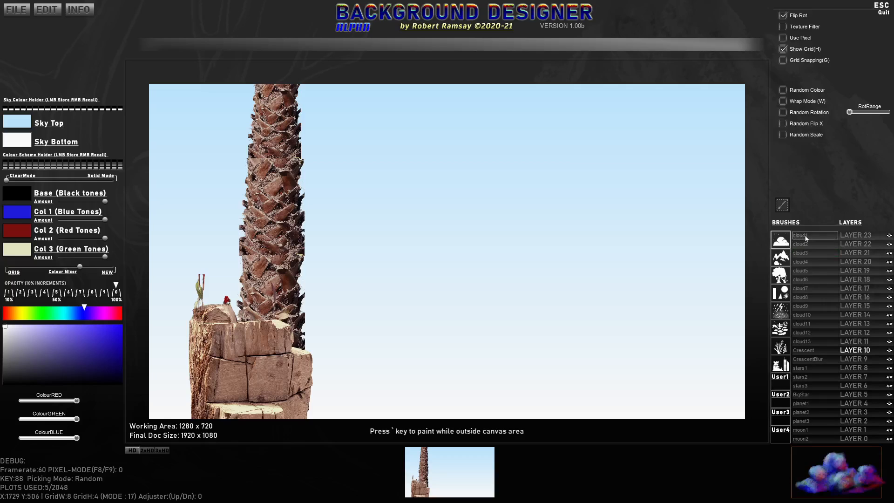
{"action": "left_click", "coordinate": [801, 235]}
{"action": "scroll", "coordinate": [519, 245], "scroll_direction": "up", "scroll_amount": 10}
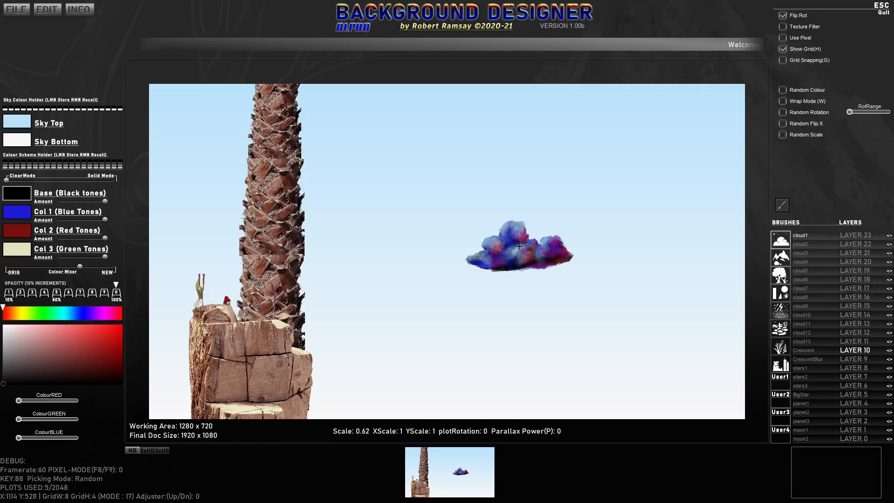
{"action": "key", "text": "Tab"}
{"action": "mouse_move", "coordinate": [70, 244]}
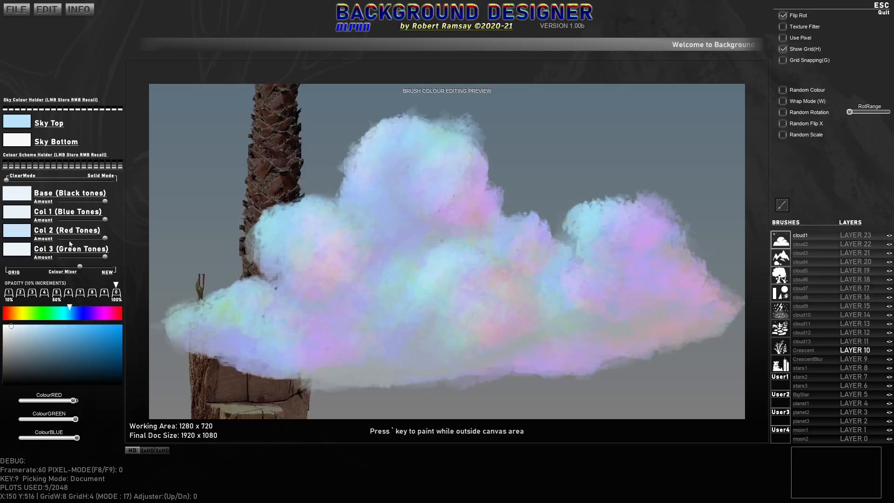
{"action": "left_click_drag", "start_coordinate": [73, 273], "coordinate": [114, 270]}
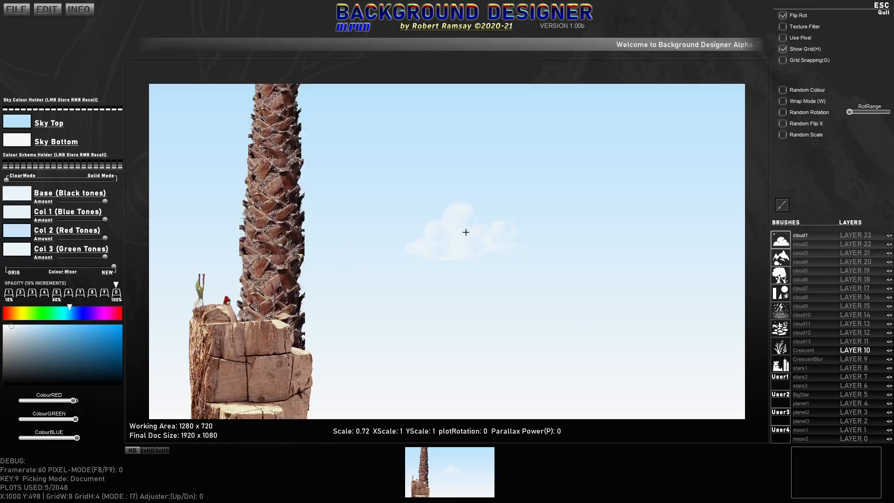
Step: Enlarge the cloud brush to about 1.00 and refill its four colours with pale blues in Local picking mode
{"action": "scroll", "coordinate": [494, 204], "scroll_direction": "up", "scroll_amount": 2}
{"action": "key", "text": "Tab"}
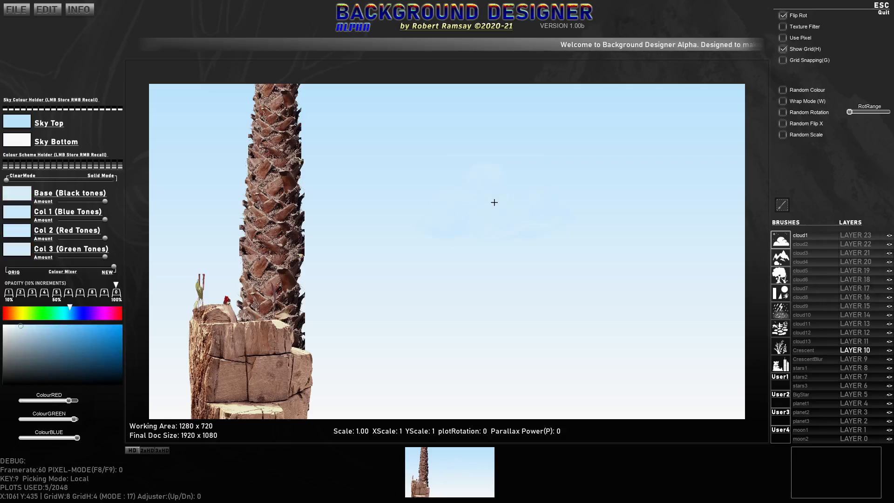
{"action": "scroll", "coordinate": [479, 216], "scroll_direction": "up", "scroll_amount": 1}
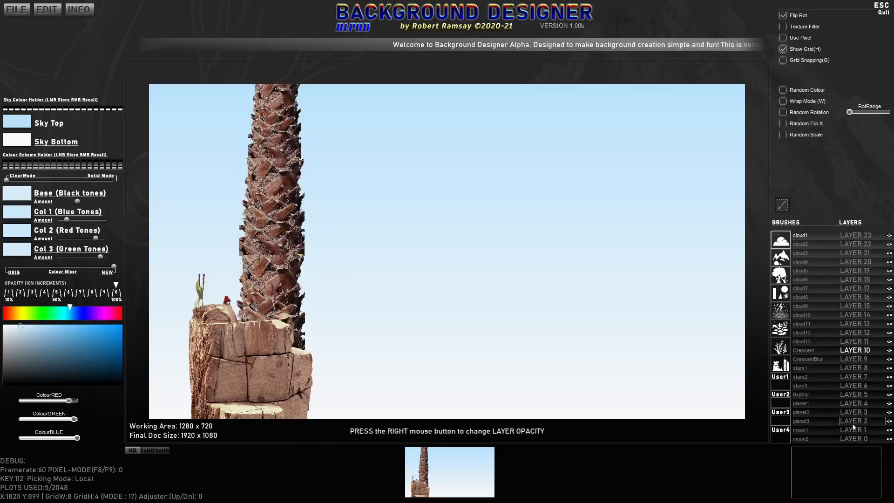
Step: Make Layer 0 the active layer named Clouds, and change the cloud brush's Base (Black tones) to pale pink
{"action": "left_click", "coordinate": [856, 438]}
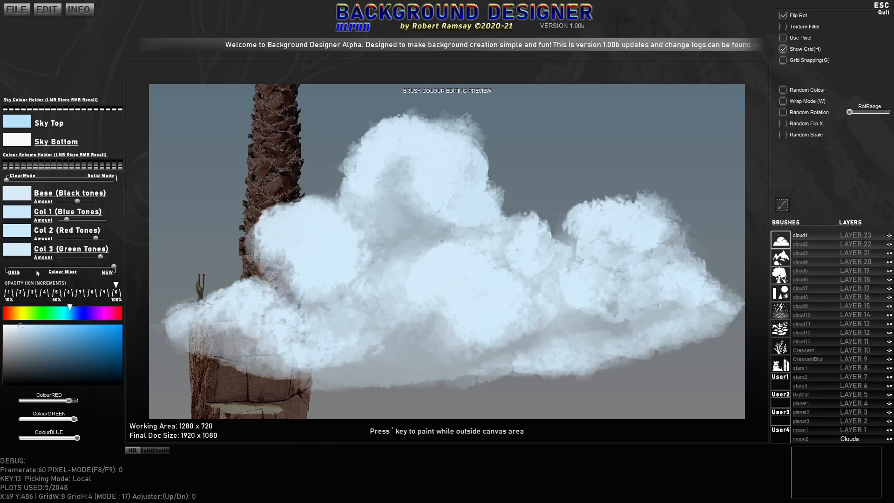
{"action": "left_click_drag", "start_coordinate": [20, 329], "coordinate": [7, 328]}
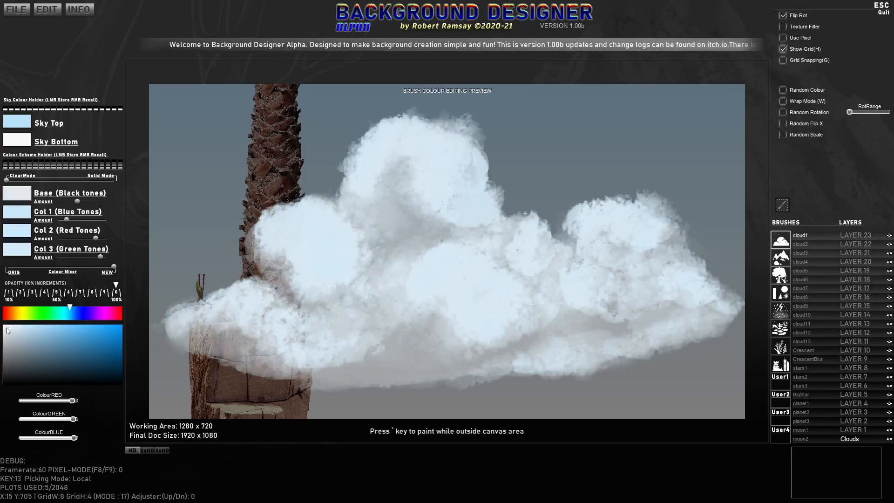
{"action": "left_click_drag", "start_coordinate": [73, 404], "coordinate": [78, 402]}
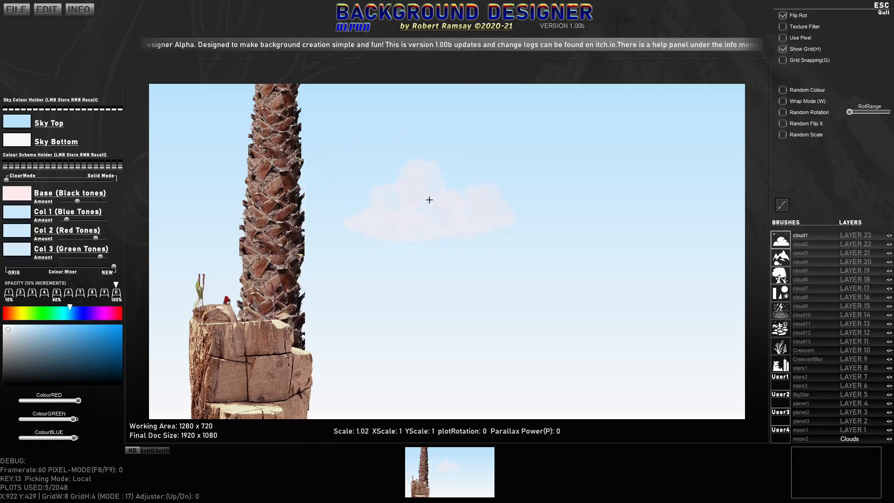
Step: Stamp a faint cloud in the sky with the brush at 30% opacity and scaled up to about 1.25
{"action": "key", "text": "3"}
{"action": "scroll", "coordinate": [444, 214], "scroll_direction": "up", "scroll_amount": 9}
{"action": "left_click", "coordinate": [587, 203]}
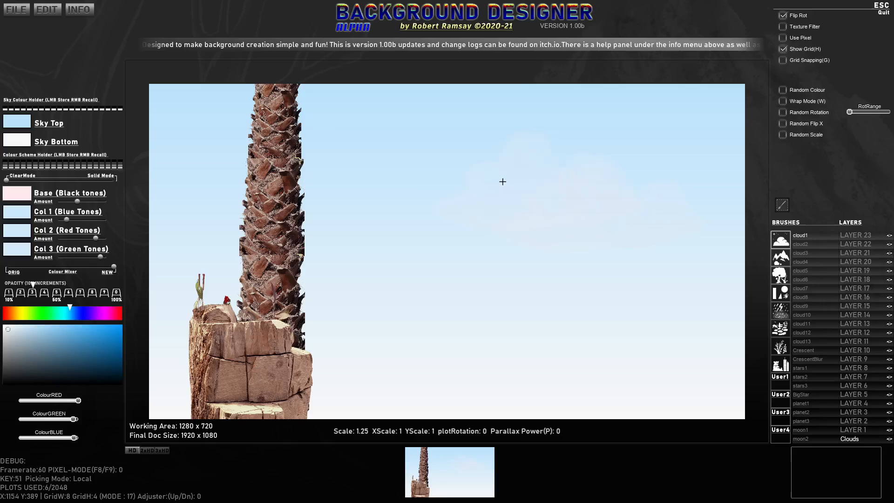
Step: Enable Random Flip X and Random Scale, and stamp more faint clouds across the sky
{"action": "left_click", "coordinate": [788, 124]}
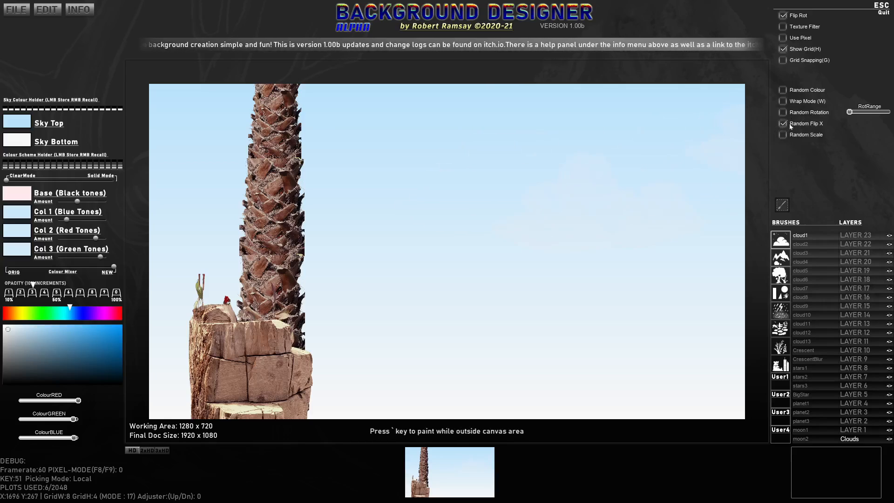
{"action": "left_click", "coordinate": [784, 135]}
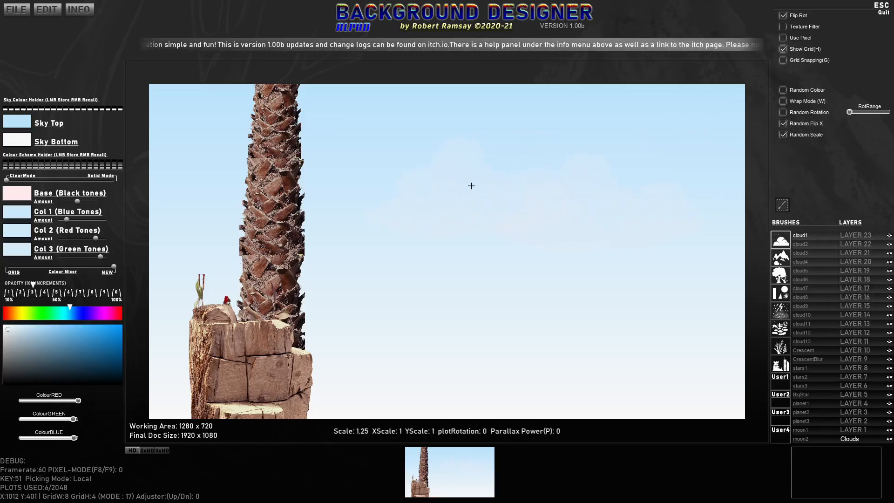
{"action": "left_click", "coordinate": [464, 185]}
{"action": "left_click", "coordinate": [289, 190]}
{"action": "left_click", "coordinate": [476, 264]}
{"action": "left_click", "coordinate": [521, 204]}
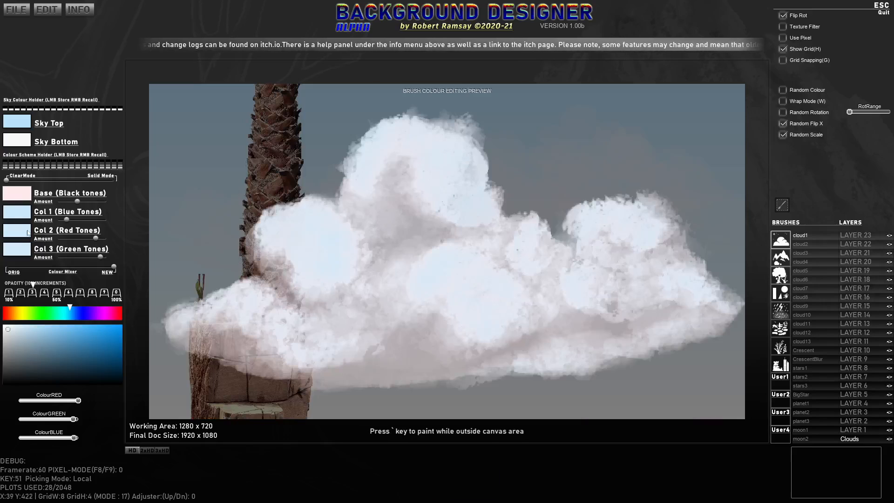
Step: Set the cloud brush's Base, Col 1 (Blue Tones) and Col 2 (Red Tones) colours to near-white
{"action": "left_click_drag", "start_coordinate": [12, 330], "coordinate": [6, 327]}
{"action": "left_click", "coordinate": [19, 212]}
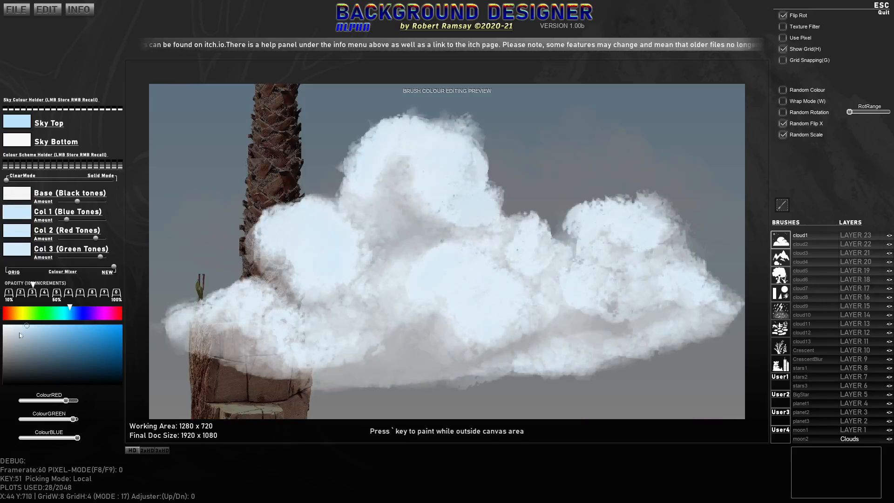
{"action": "left_click", "coordinate": [6, 329]}
{"action": "left_click", "coordinate": [22, 234]}
{"action": "left_click", "coordinate": [6, 329]}
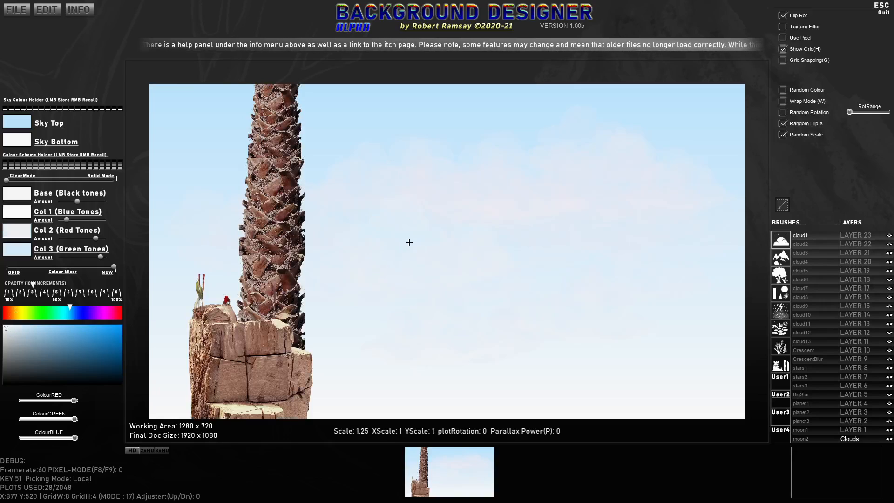
Step: Stamp near-white clouds across the lower half of the sky, randomising the brush's colour amounts between stamps
{"action": "key", "text": "F1"}
{"action": "left_click", "coordinate": [547, 286]}
{"action": "key", "text": "F1"}
{"action": "key", "text": "F1"}
{"action": "left_click", "coordinate": [585, 309]}
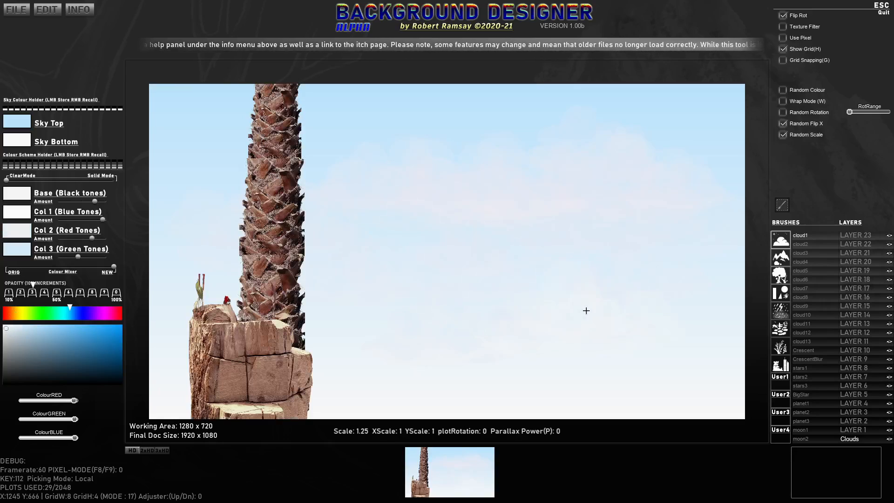
{"action": "key", "text": "F1"}
{"action": "left_click", "coordinate": [644, 317]}
{"action": "key", "text": "F1"}
{"action": "left_click", "coordinate": [466, 333]}
{"action": "key", "text": "F1"}
{"action": "key", "text": "F1"}
{"action": "left_click", "coordinate": [339, 319]}
{"action": "key", "text": "F1"}
{"action": "key", "text": "F1"}
{"action": "left_click", "coordinate": [313, 319]}
{"action": "key", "text": "F1"}
{"action": "key", "text": "F1"}
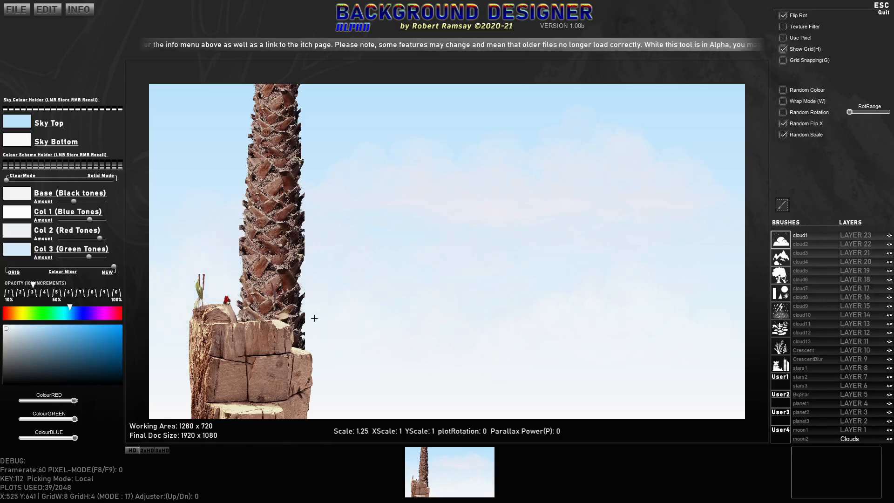
{"action": "left_click", "coordinate": [466, 366]}
{"action": "key", "text": "F1"}
{"action": "key", "text": "F1"}
{"action": "left_click", "coordinate": [535, 378]}
{"action": "key", "text": "F1"}
{"action": "left_click", "coordinate": [611, 331]}
{"action": "key", "text": "F1"}
{"action": "left_click", "coordinate": [575, 319]}
{"action": "key", "text": "F1"}
{"action": "left_click", "coordinate": [534, 312]}
{"action": "key", "text": "F1"}
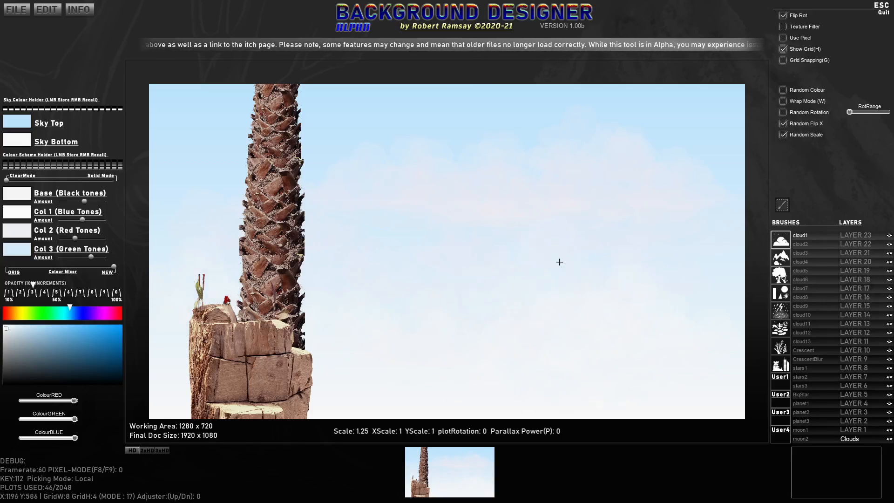
Step: Randomise the brush colours to pale blue and grey tones, and stamp clouds across the middle of the sky with varying colour amounts
{"action": "key", "text": "Tab"}
{"action": "key", "text": "Tab"}
{"action": "key", "text": "Tab"}
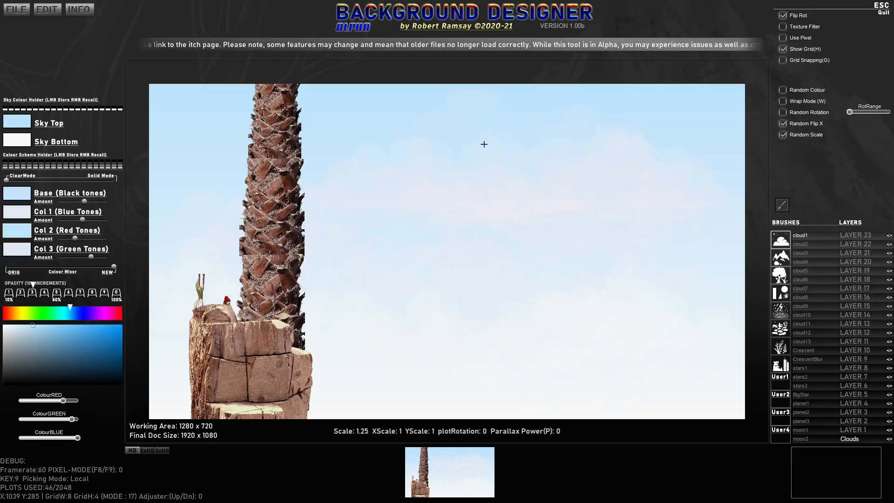
{"action": "left_click", "coordinate": [579, 270]}
{"action": "key", "text": "F1"}
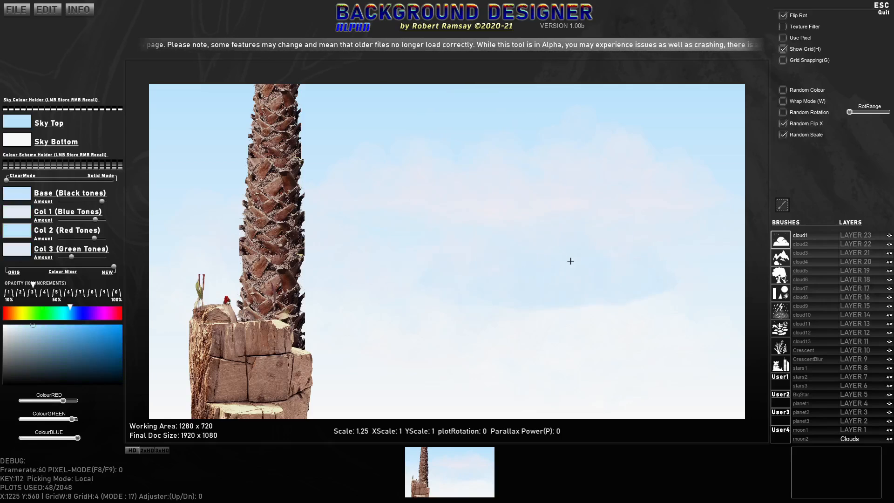
{"action": "left_click", "coordinate": [526, 264]}
{"action": "key", "text": "F1"}
{"action": "left_click", "coordinate": [493, 267]}
{"action": "key", "text": "F1"}
{"action": "left_click", "coordinate": [490, 280]}
{"action": "key", "text": "F1"}
Step: Lower the brush opacity to 10% and stamp fainter clouds from the middle of the sky across to the area beside the palm trunk
{"action": "key", "text": "1"}
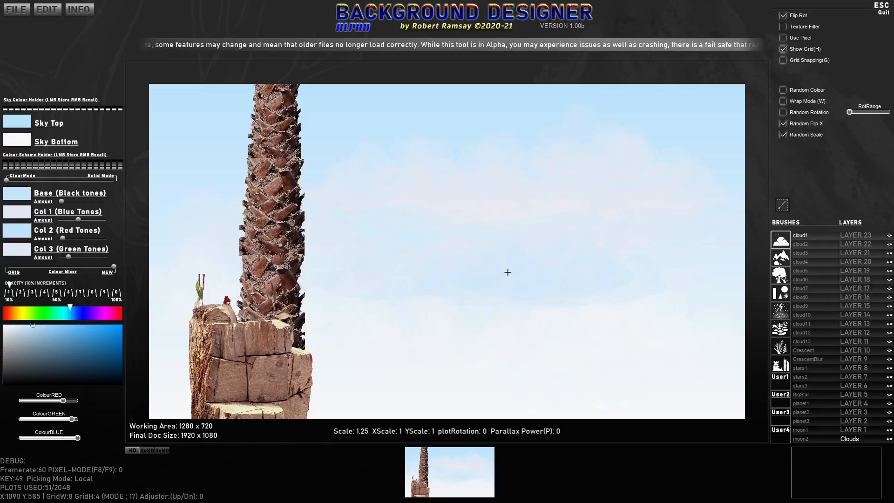
{"action": "key", "text": "F1"}
{"action": "left_click", "coordinate": [508, 273]}
{"action": "left_click", "coordinate": [517, 281]}
{"action": "left_click", "coordinate": [457, 291]}
{"action": "left_click", "coordinate": [354, 297]}
{"action": "left_click", "coordinate": [303, 302]}
{"action": "left_click", "coordinate": [246, 305]}
{"action": "left_click", "coordinate": [219, 280]}
{"action": "left_click", "coordinate": [208, 200]}
{"action": "left_click", "coordinate": [202, 125]}
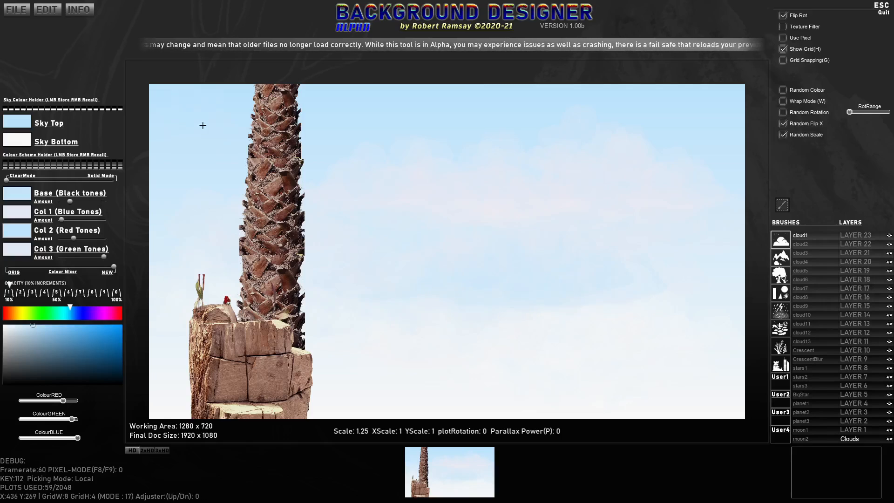
{"action": "left_click", "coordinate": [196, 140]}
{"action": "left_click", "coordinate": [181, 187]}
{"action": "left_click", "coordinate": [163, 233]}
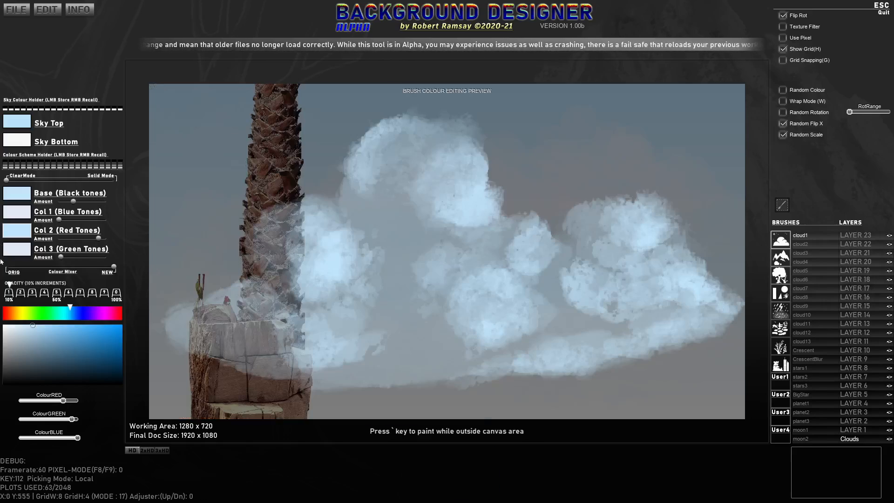
Step: Change Col 2 (Red Tones) to olive-brown and stamp faint darker cloud texture around the upper palm trunk
{"action": "left_click", "coordinate": [50, 354]}
{"action": "left_click_drag", "start_coordinate": [22, 315], "coordinate": [18, 316]}
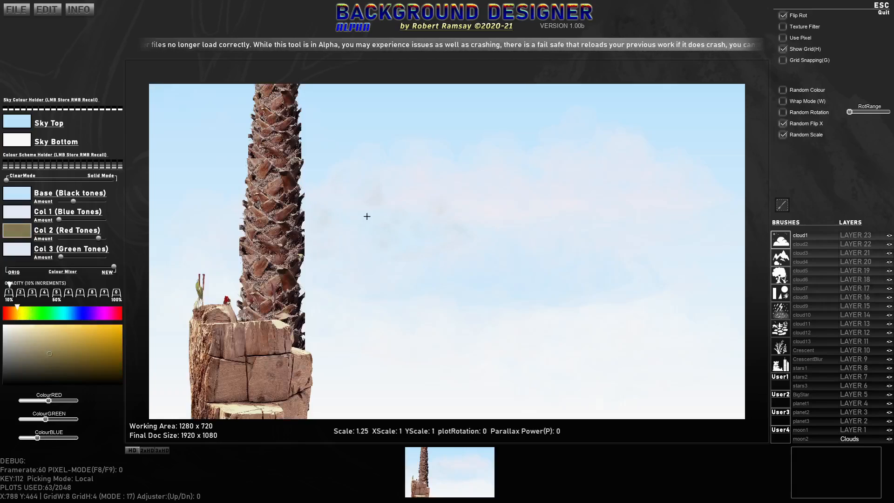
{"action": "left_click", "coordinate": [193, 118]}
{"action": "left_click", "coordinate": [233, 112]}
{"action": "left_click", "coordinate": [298, 106]}
{"action": "left_click", "coordinate": [326, 105]}
{"action": "left_click", "coordinate": [355, 104]}
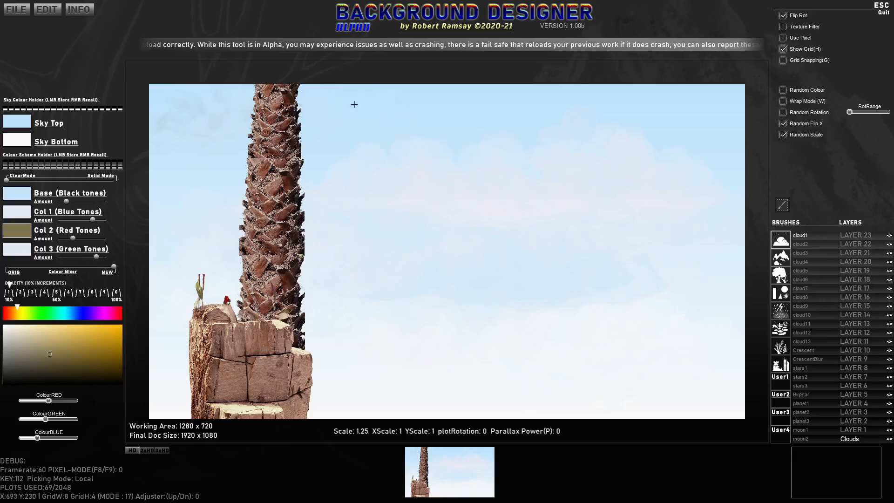
{"action": "left_click", "coordinate": [298, 112]}
{"action": "left_click", "coordinate": [223, 128]}
{"action": "left_click", "coordinate": [174, 144]}
Step: Stamp faint olive-toned cloud texture across the middle of the sky, reducing the brush scale to 1.15 for the last stamp
{"action": "left_click", "coordinate": [177, 177]}
{"action": "left_click", "coordinate": [326, 271]}
{"action": "left_click", "coordinate": [433, 272]}
{"action": "left_click", "coordinate": [583, 263]}
{"action": "left_click", "coordinate": [466, 261]}
{"action": "left_click", "coordinate": [191, 232]}
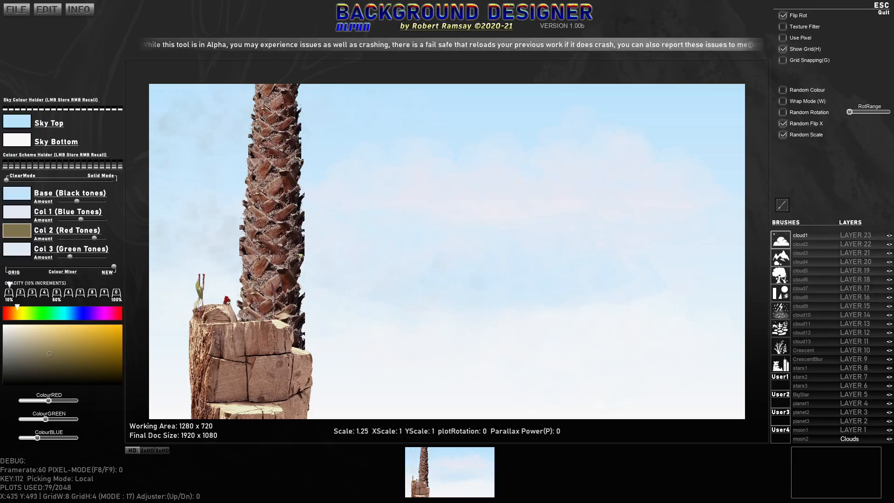
{"action": "left_click", "coordinate": [364, 266]}
{"action": "left_click", "coordinate": [536, 274]}
{"action": "scroll", "coordinate": [395, 156], "scroll_direction": "down", "scroll_amount": 1}
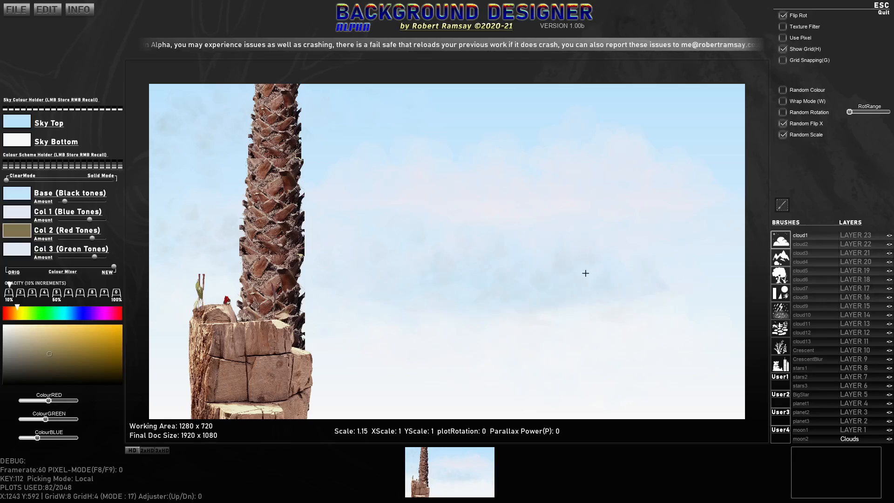
{"action": "left_click", "coordinate": [611, 288]}
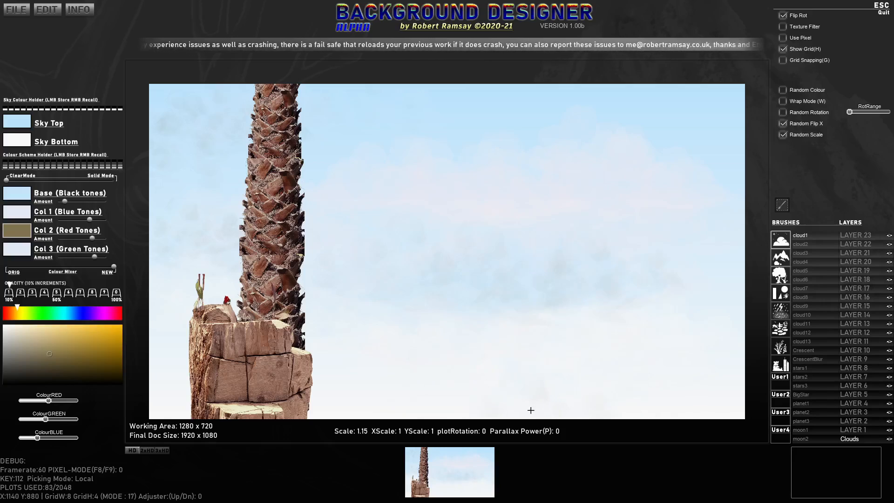
Step: Enlarge the cloud brush to 1.55 and stamp faint shading across the lower sky
{"action": "scroll", "coordinate": [540, 410], "scroll_direction": "up", "scroll_amount": 8}
{"action": "left_click", "coordinate": [579, 384]}
{"action": "left_click", "coordinate": [440, 388]}
{"action": "left_click", "coordinate": [456, 384]}
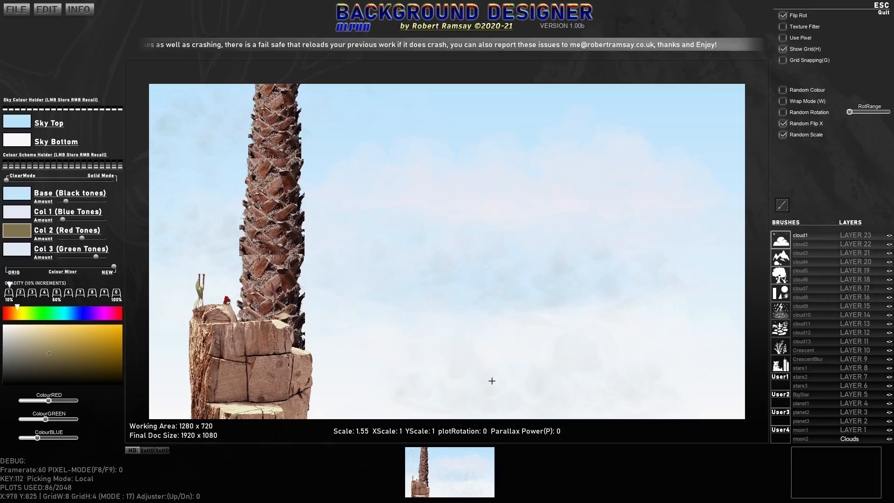
{"action": "left_click", "coordinate": [609, 369]}
{"action": "left_click", "coordinate": [671, 358]}
Step: Change Col 2 (Red Tones) to a muted blue and stamp faint clouds along the bottom edge of the canvas
{"action": "mouse_move", "coordinate": [31, 259]}
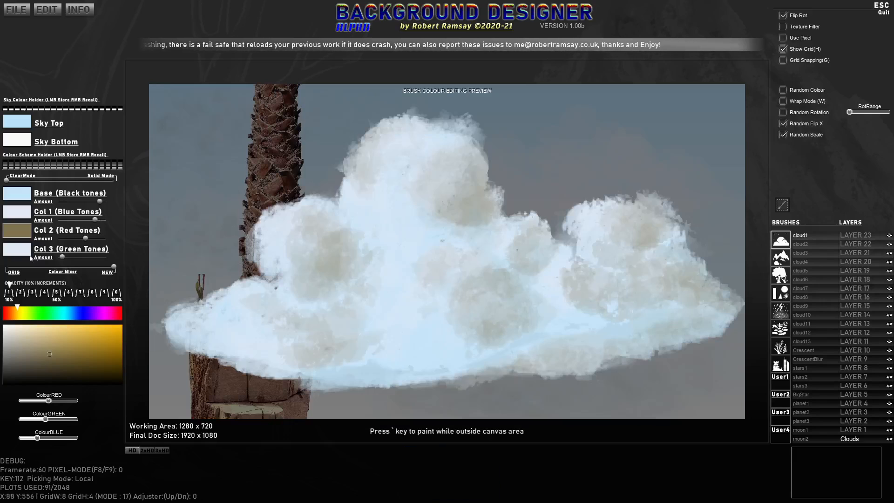
{"action": "mouse_move", "coordinate": [64, 313]}
{"action": "left_mouse_down"}
{"action": "mouse_move", "coordinate": [72, 313]}
{"action": "mouse_move", "coordinate": [30, 332]}
{"action": "left_mouse_up"}
{"action": "left_click", "coordinate": [508, 406]}
{"action": "left_click", "coordinate": [578, 406]}
{"action": "left_click", "coordinate": [647, 405]}
{"action": "left_click", "coordinate": [610, 405]}
{"action": "left_click", "coordinate": [536, 406]}
{"action": "left_click", "coordinate": [457, 405]}
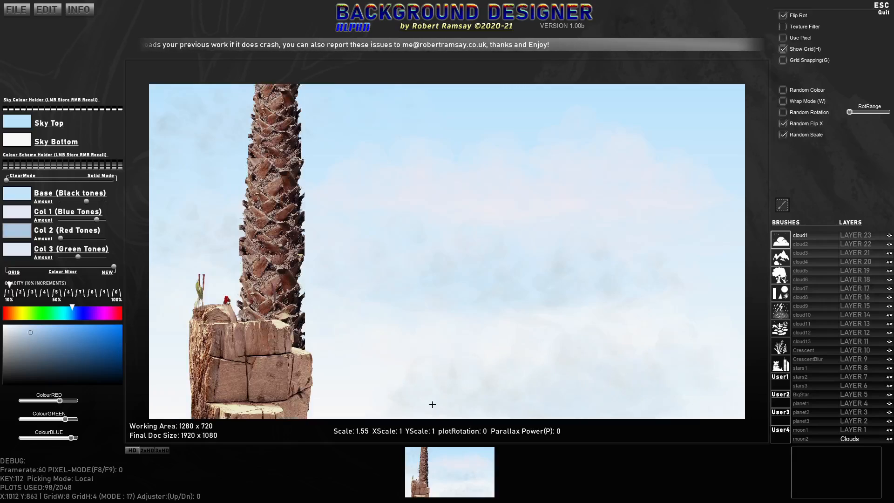
{"action": "left_click", "coordinate": [431, 404]}
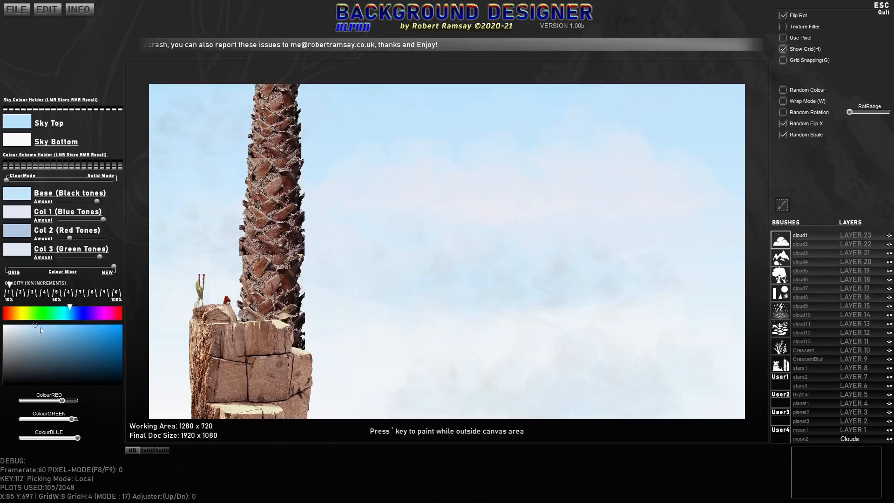
Step: Change the Sky Top colour to a muted grey-blue
{"action": "mouse_move", "coordinate": [40, 328]}
{"action": "left_mouse_down"}
{"action": "mouse_move", "coordinate": [54, 342]}
{"action": "mouse_move", "coordinate": [22, 331]}
{"action": "left_mouse_up"}
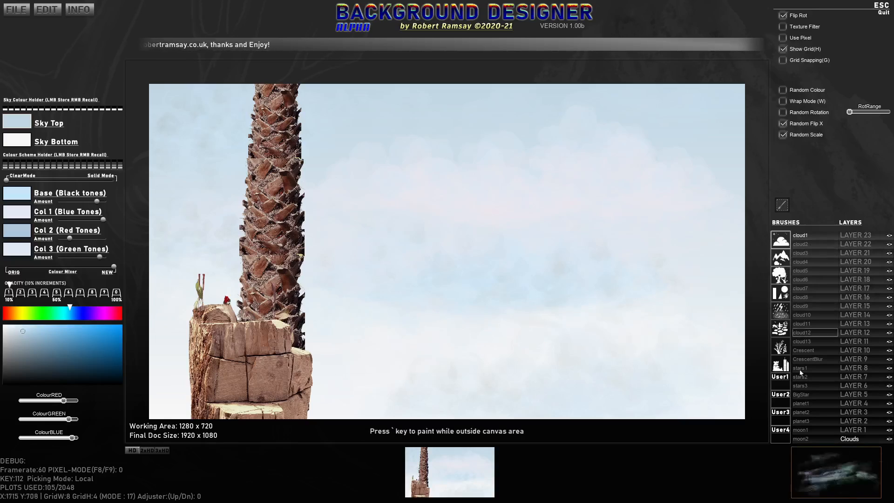
Step: Import 050.png from the PhotoBash Nature PNG folder into an empty user brush slot and name the brush Foliage1
{"action": "left_click", "coordinate": [784, 386]}
{"action": "left_click", "coordinate": [805, 256]}
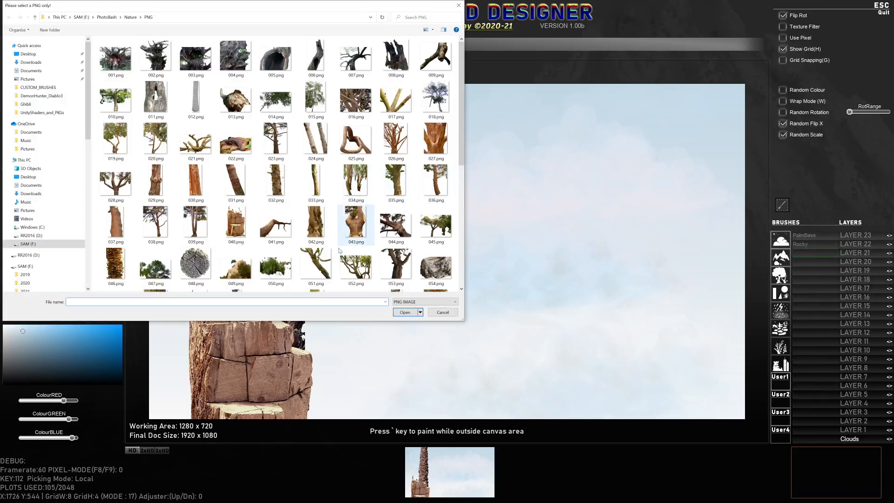
{"action": "left_click", "coordinate": [276, 266]}
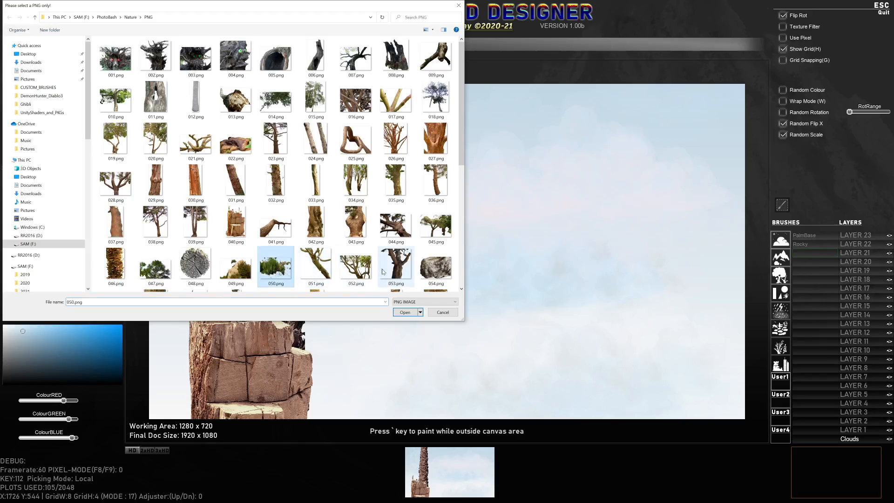
{"action": "scroll", "coordinate": [383, 271], "scroll_direction": "down", "scroll_amount": 3}
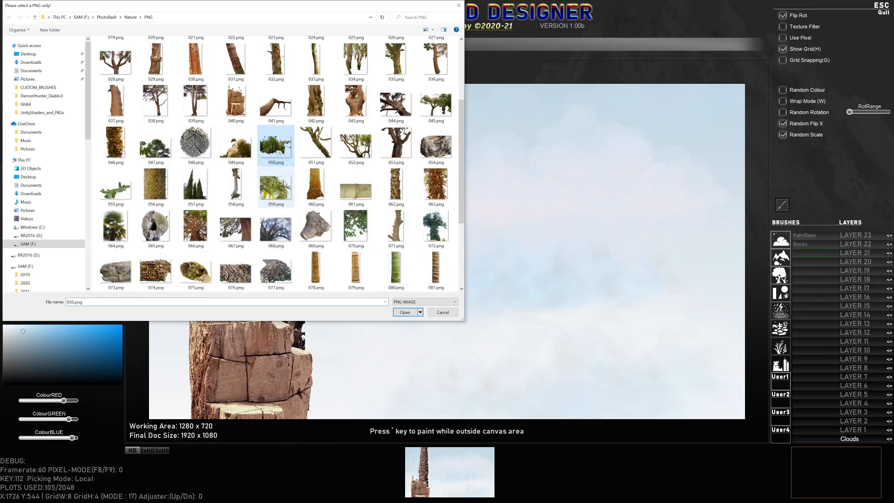
{"action": "mouse_move", "coordinate": [278, 147]}
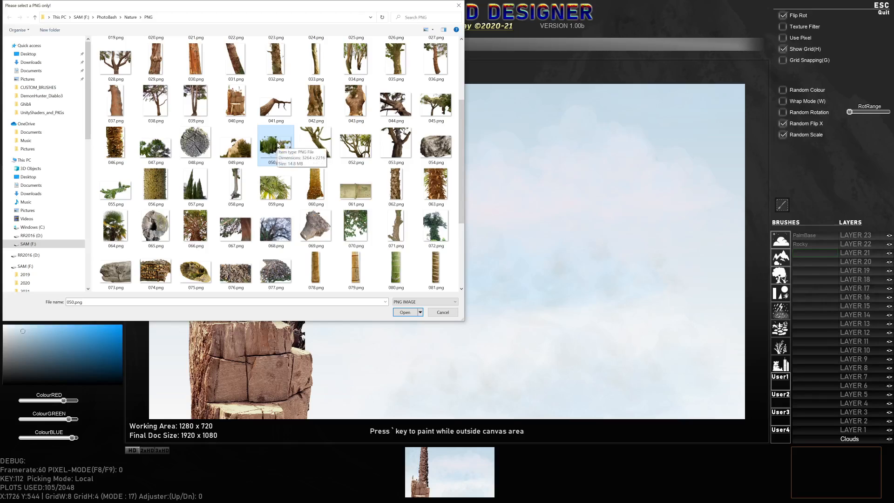
{"action": "left_click", "coordinate": [409, 314]}
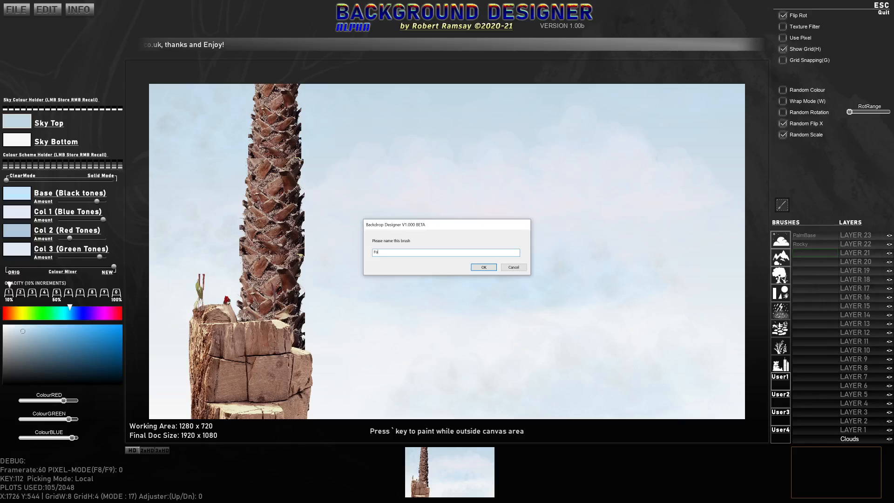
{"action": "key", "text": "Return"}
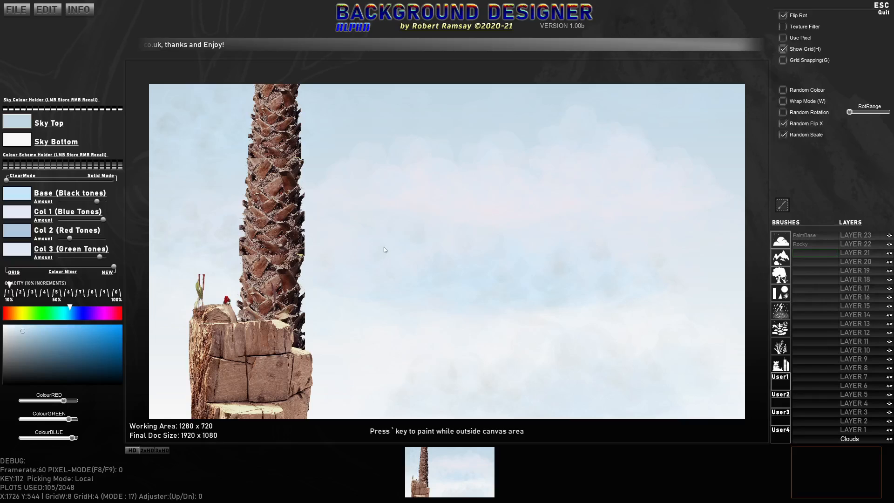
{"action": "type", "text": "Foliage1"}
{"action": "key", "text": "Return"}
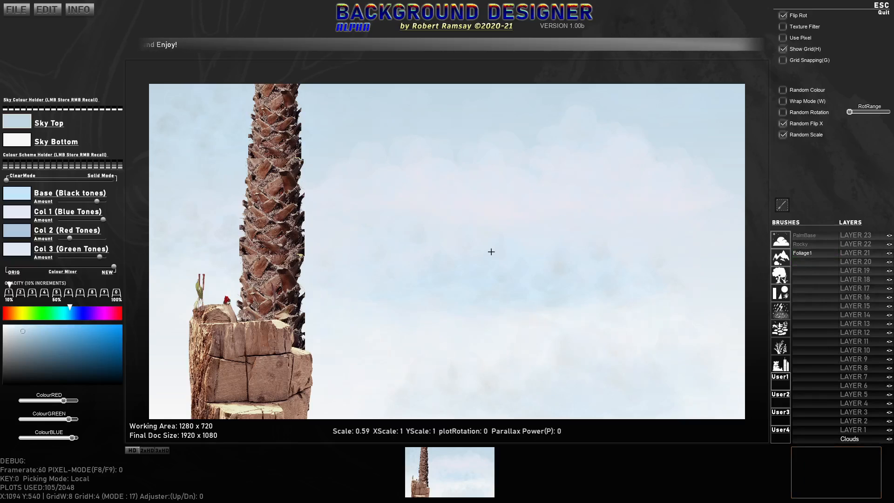
Step: Select the Foliage1 brush and scale it down to about 0.34
{"action": "scroll", "coordinate": [491, 253], "scroll_direction": "down", "scroll_amount": 3}
{"action": "scroll", "coordinate": [475, 254], "scroll_direction": "up", "scroll_amount": 1}
{"action": "key", "text": "b"}
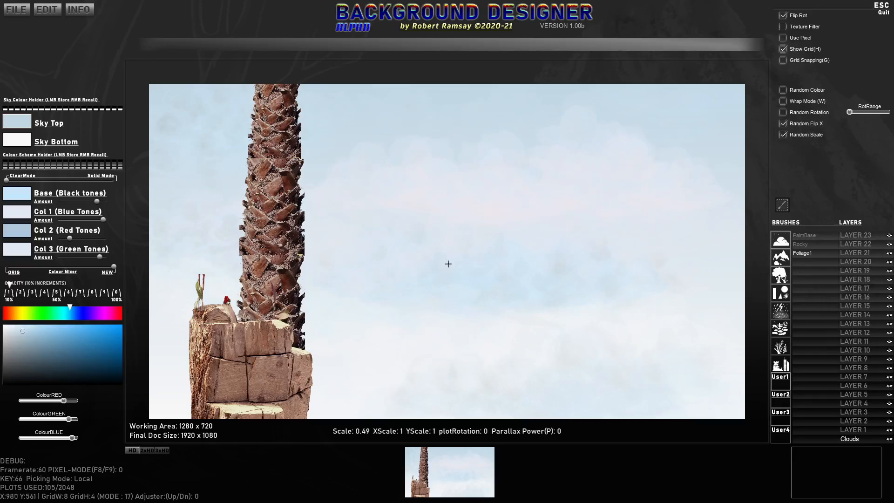
{"action": "left_click", "coordinate": [814, 253]}
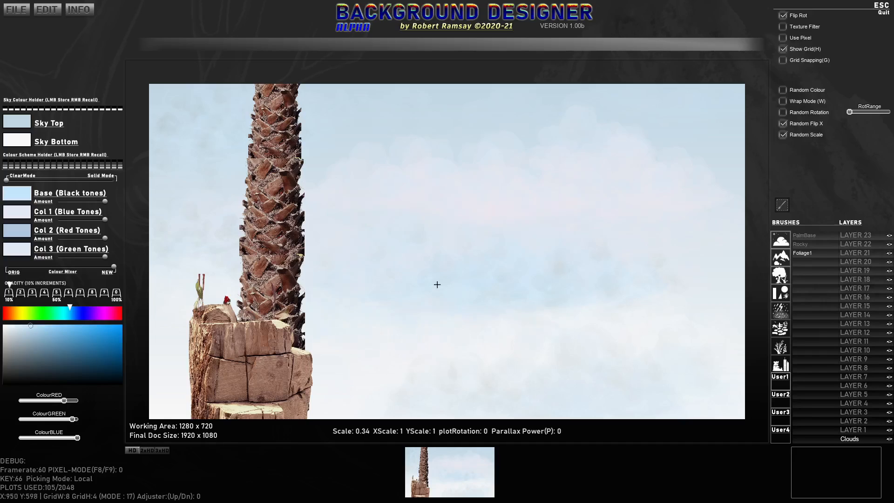
{"action": "scroll", "coordinate": [375, 262], "scroll_direction": "down", "scroll_amount": 5}
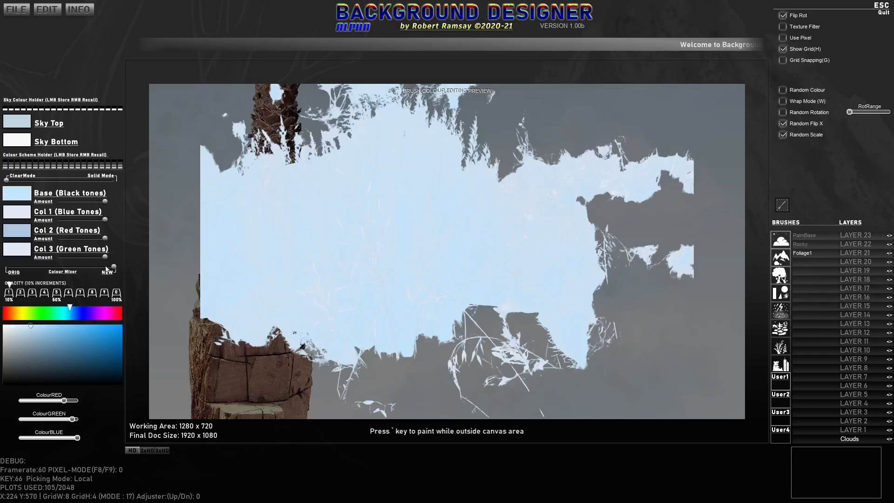
Step: Set the Colour Mixer fully to ORIG, enlarge the foliage brush to 0.44 at 100% opacity, and flip it vertically
{"action": "left_click_drag", "start_coordinate": [108, 268], "coordinate": [8, 267]}
{"action": "scroll", "coordinate": [439, 259], "scroll_direction": "up", "scroll_amount": 10}
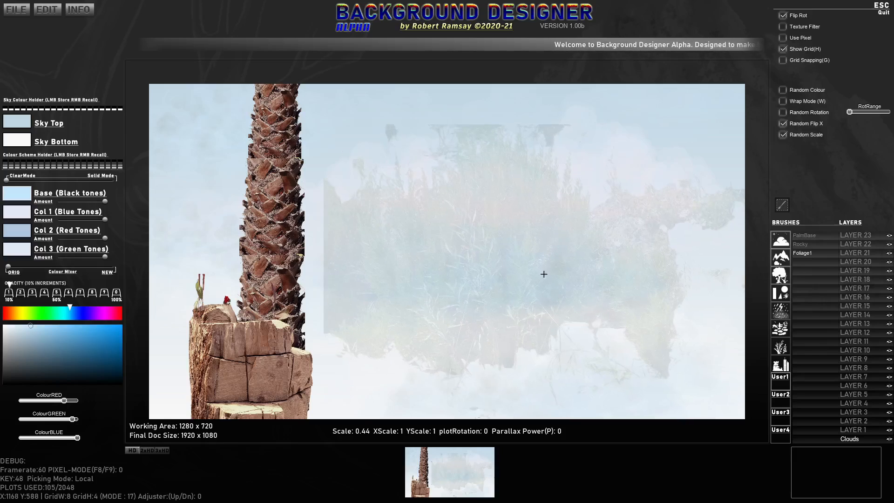
{"action": "key", "text": "0"}
{"action": "key", "text": "y"}
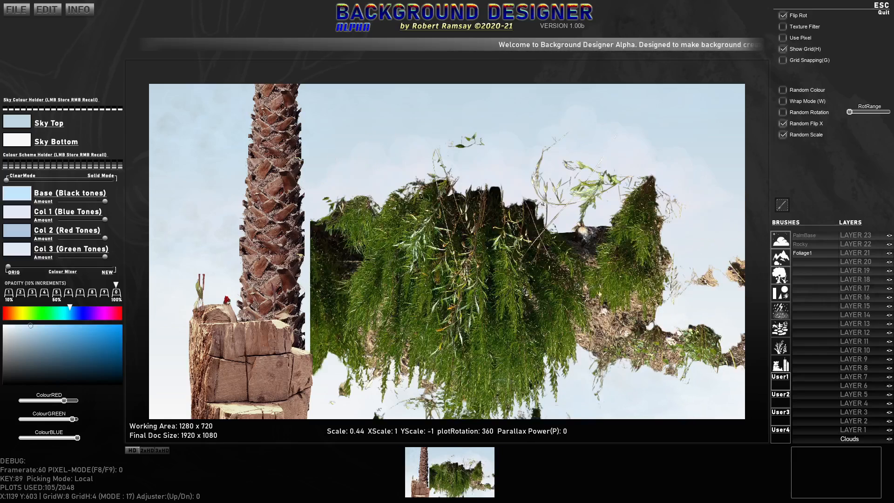
Step: Disable Random Flip X and Random Scale, and reduce the foliage brush scale to about 0.36
{"action": "left_click", "coordinate": [783, 124]}
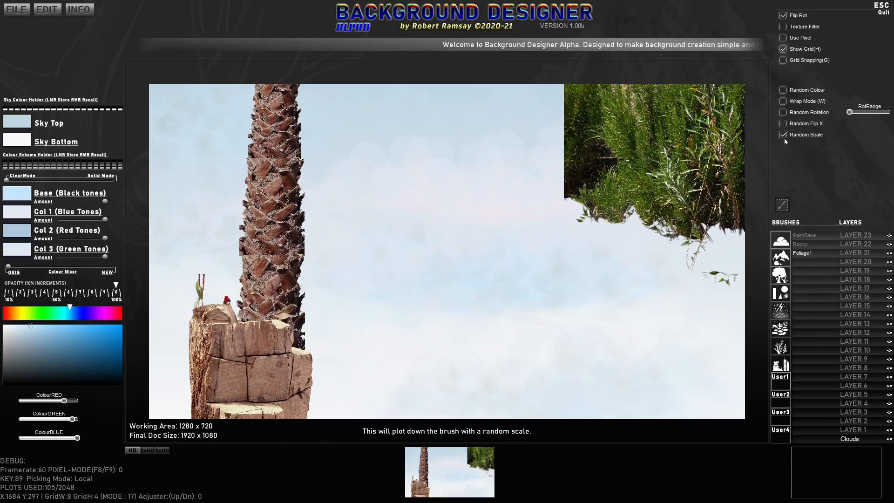
{"action": "left_click", "coordinate": [785, 138]}
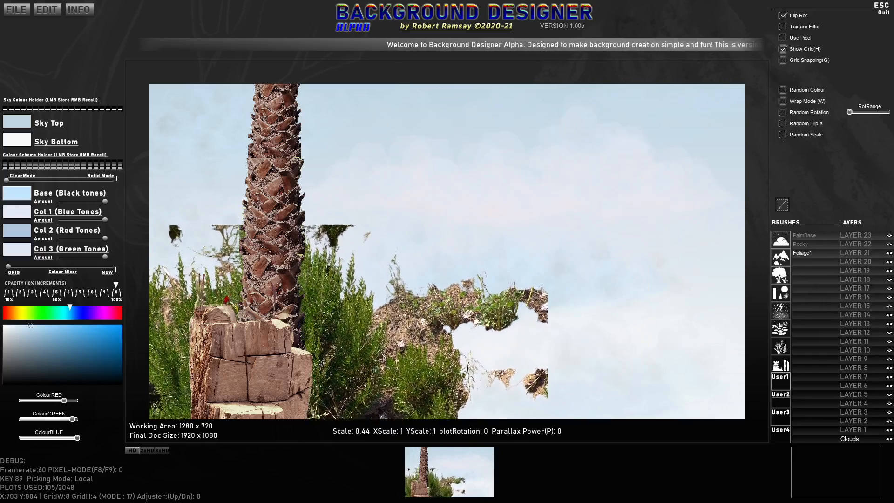
{"action": "scroll", "coordinate": [326, 394], "scroll_direction": "down", "scroll_amount": 4}
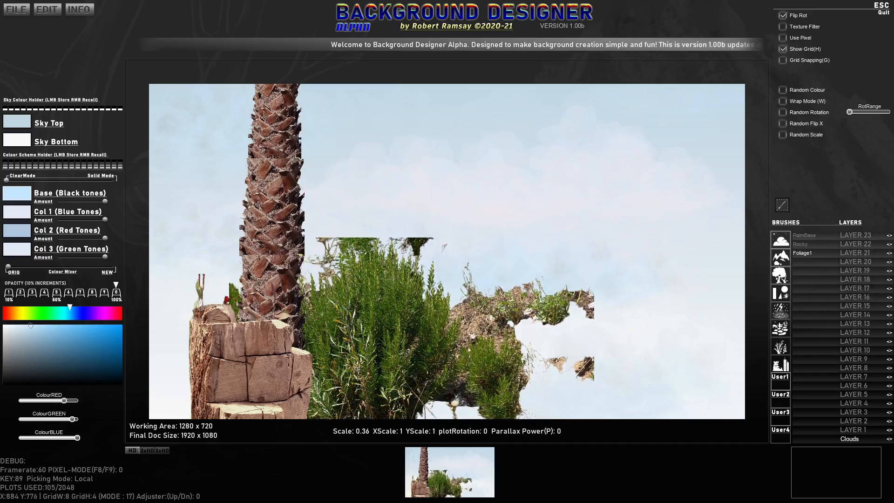
Step: Shrink the foliage brush to a scale of 0.26 and stamp it low behind the rocky base of the palm trunk
{"action": "scroll", "coordinate": [426, 321], "scroll_direction": "up", "scroll_amount": 4}
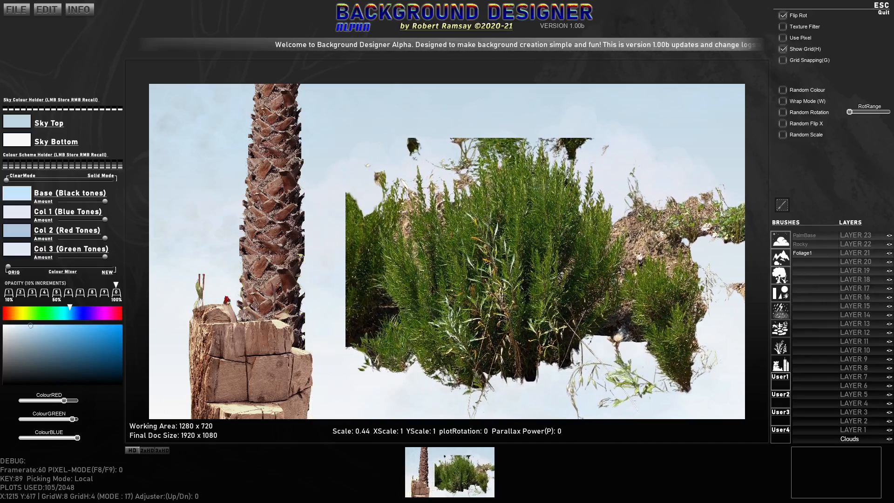
{"action": "scroll", "coordinate": [527, 274], "scroll_direction": "up", "scroll_amount": 2}
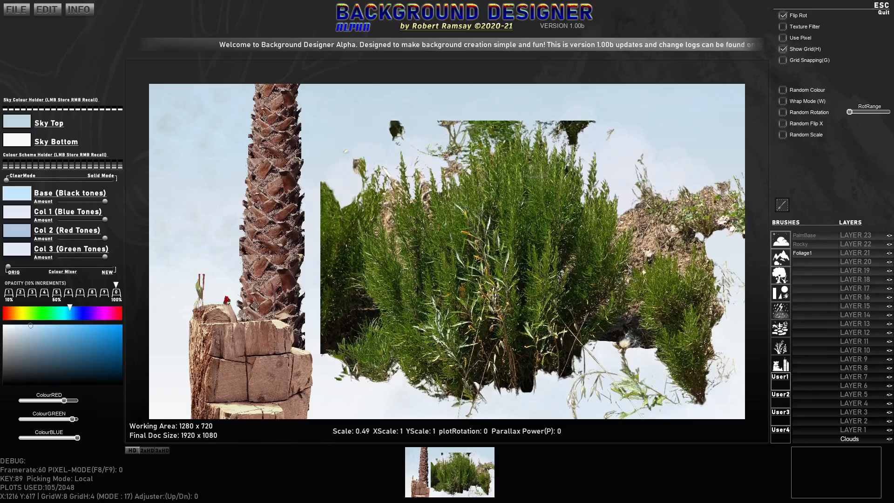
{"action": "scroll", "coordinate": [531, 256], "scroll_direction": "up", "scroll_amount": 3}
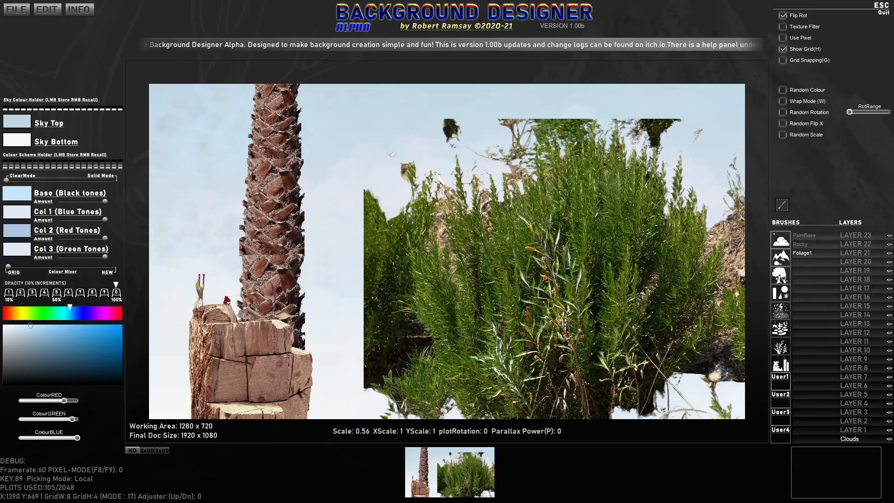
{"action": "scroll", "coordinate": [411, 319], "scroll_direction": "down", "scroll_amount": 7}
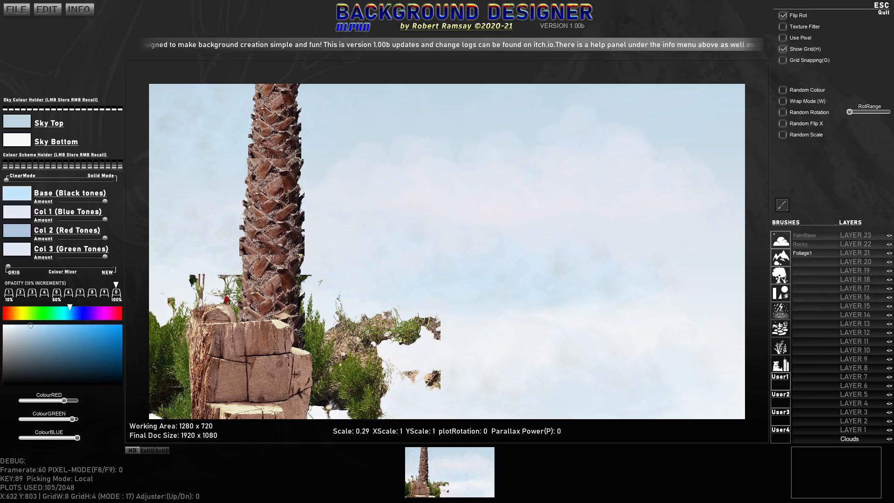
{"action": "scroll", "coordinate": [294, 374], "scroll_direction": "up", "scroll_amount": 1}
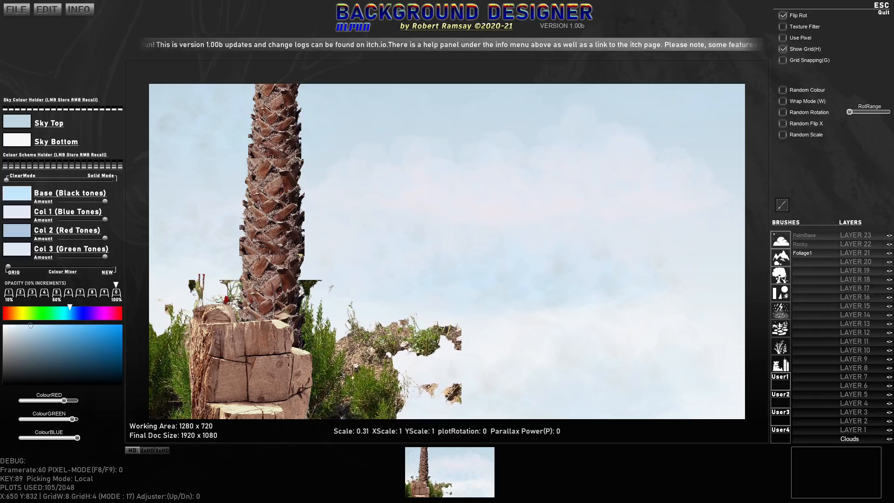
{"action": "scroll", "coordinate": [302, 388], "scroll_direction": "down", "scroll_amount": 5}
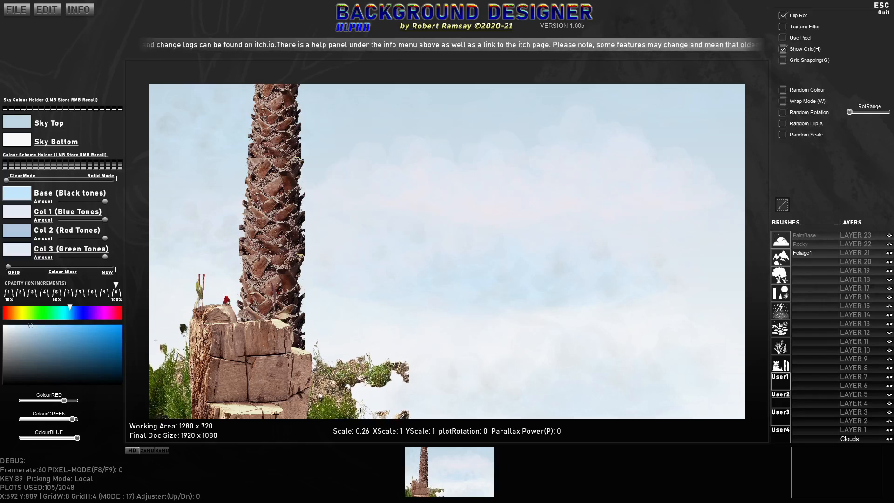
{"action": "left_click", "coordinate": [669, 352]}
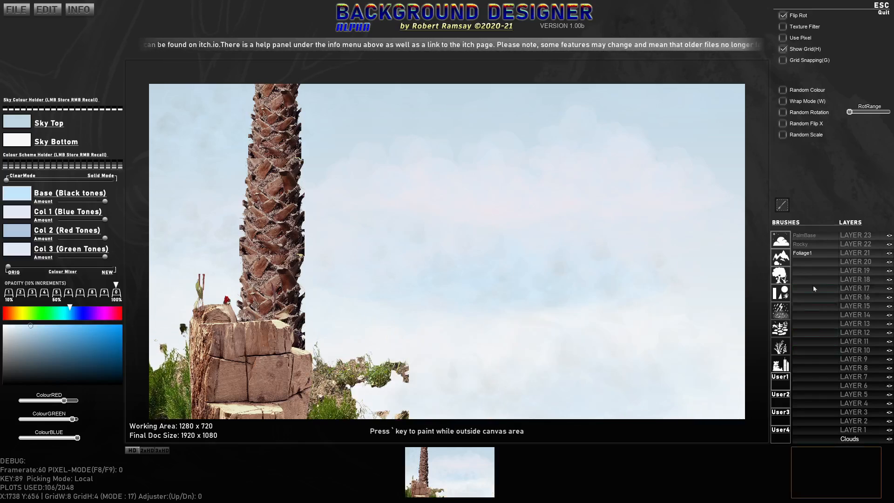
Step: Import 009.png from the PhotoBash Palaces and Castles PNG folder into an empty user brush slot and name the brush Castle1
{"action": "left_click", "coordinate": [813, 264]}
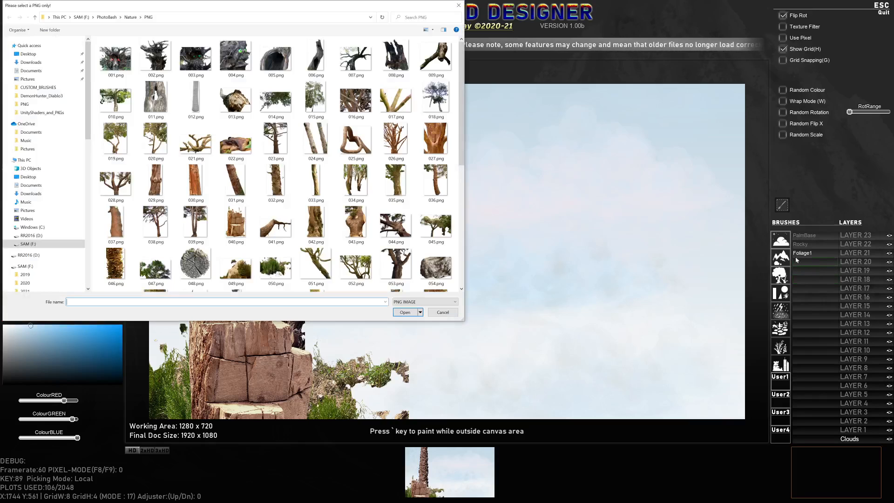
{"action": "left_click_drag", "start_coordinate": [462, 130], "coordinate": [246, 19]}
{"action": "left_click", "coordinate": [128, 17]}
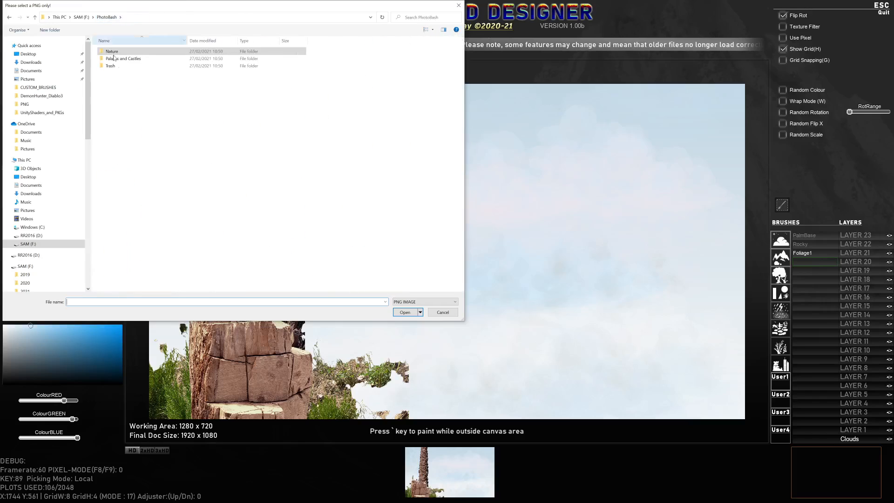
{"action": "double_click", "coordinate": [125, 59]}
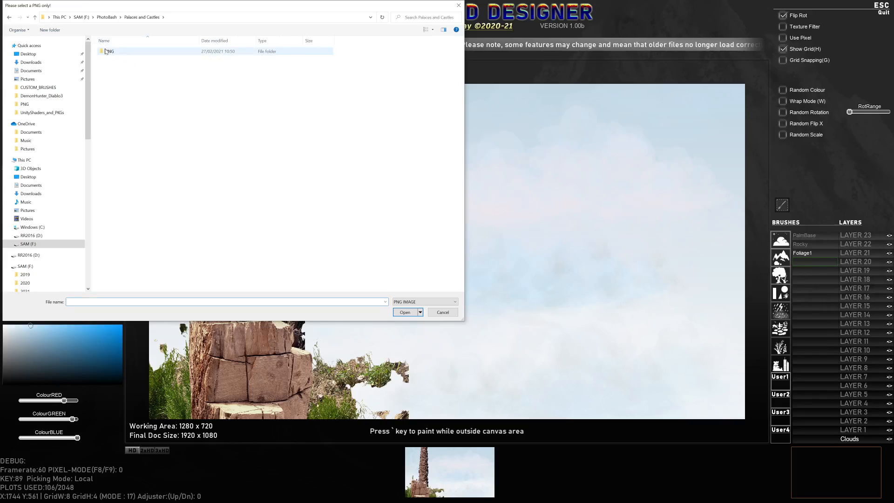
{"action": "double_click", "coordinate": [105, 51]}
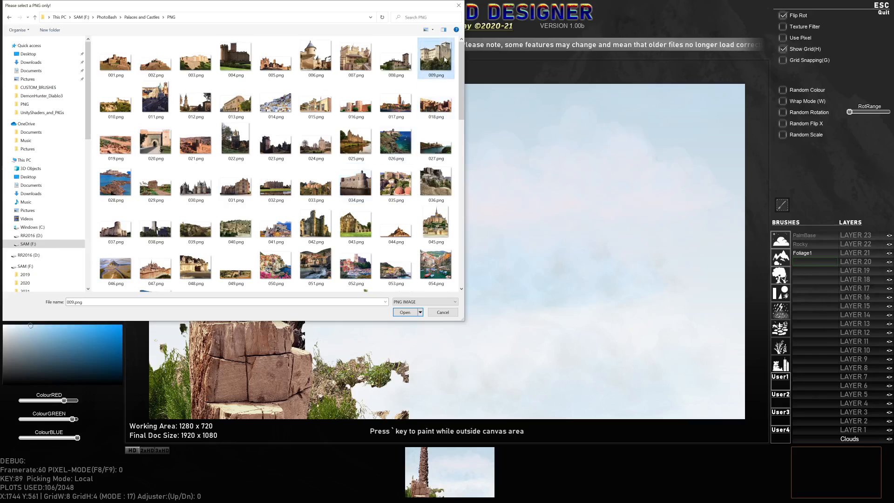
{"action": "double_click", "coordinate": [445, 60]}
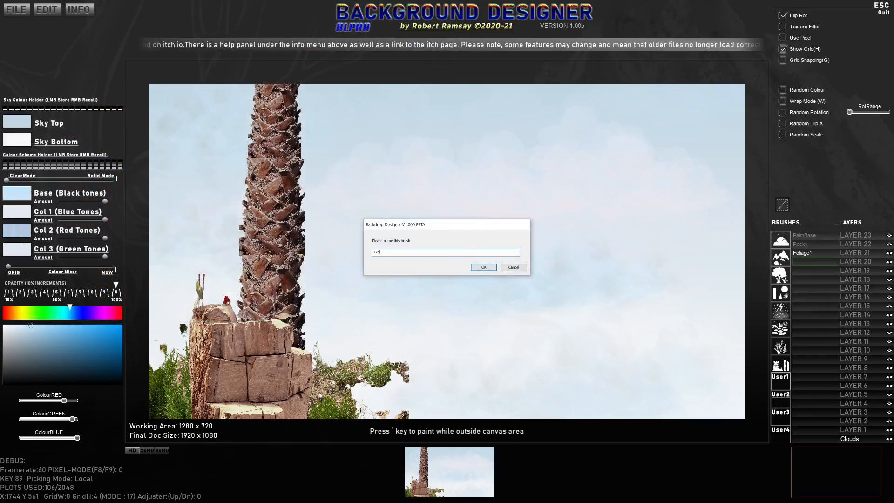
{"action": "key", "text": "Return"}
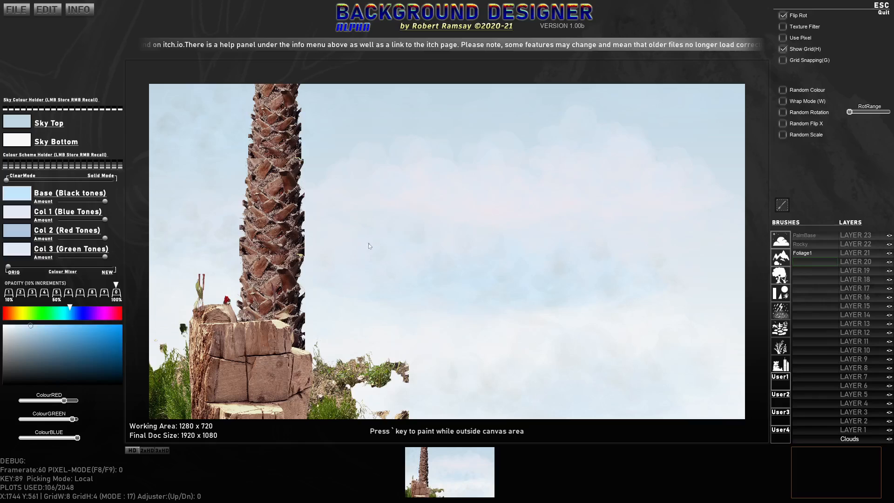
Step: Select the Castle1 brush, reduce its scale to 0.48, and make Layer 1 active
{"action": "left_click", "coordinate": [812, 261]}
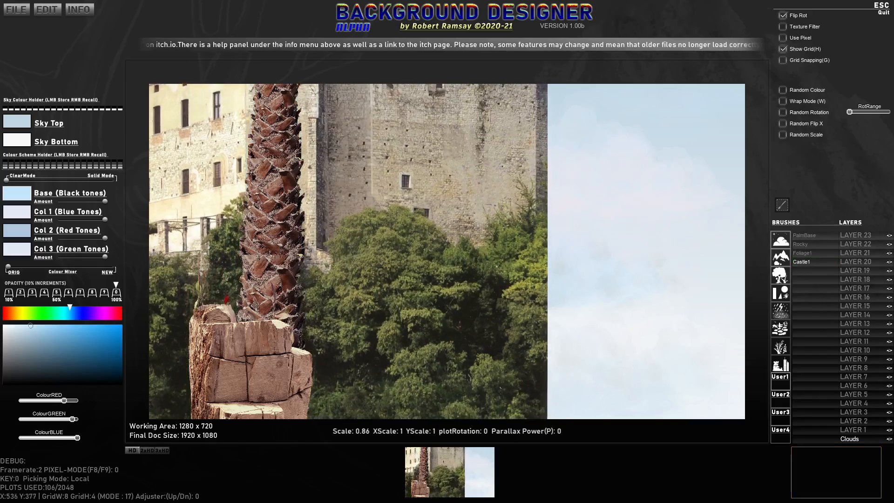
{"action": "scroll", "coordinate": [513, 238], "scroll_direction": "down", "scroll_amount": 13}
{"action": "scroll", "coordinate": [513, 238], "scroll_direction": "down", "scroll_amount": 9}
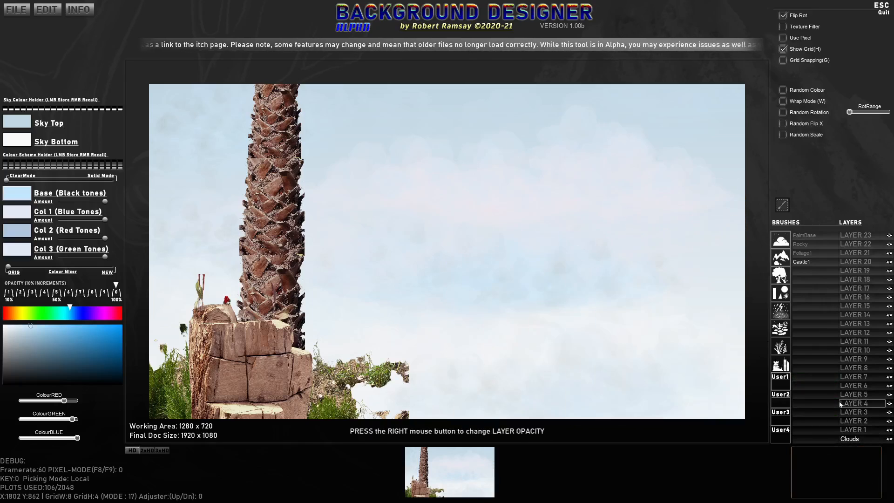
{"action": "left_click", "coordinate": [850, 426]}
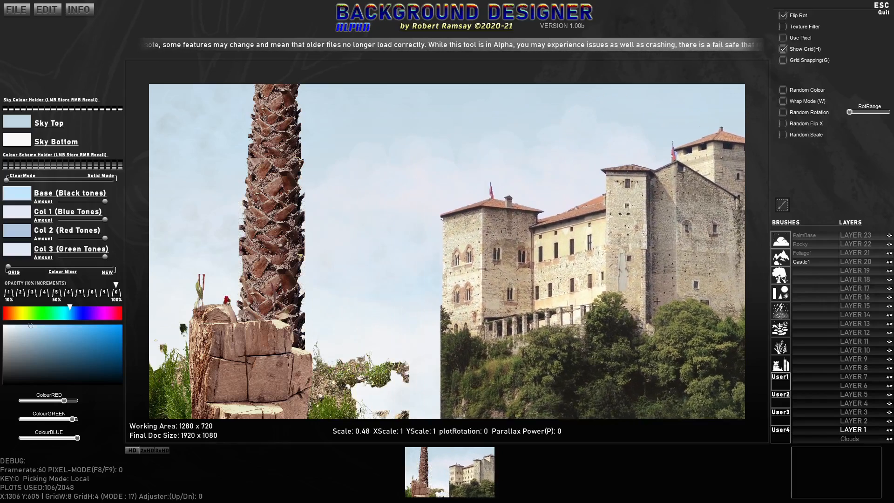
Step: Undo the foliage stamp, restore it on Layer 4 with the layer named Foliage, and make Layer 2 active
{"action": "key", "text": "ctrl+z"}
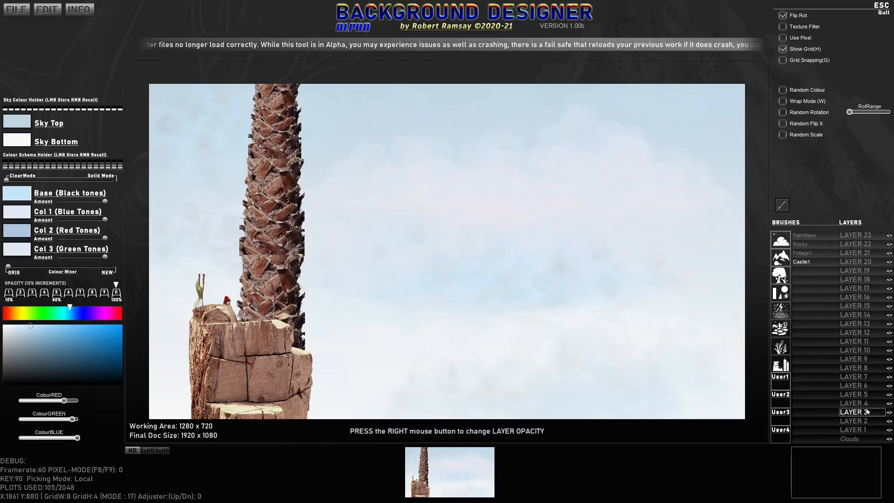
{"action": "key", "text": "ctrl+shift+z"}
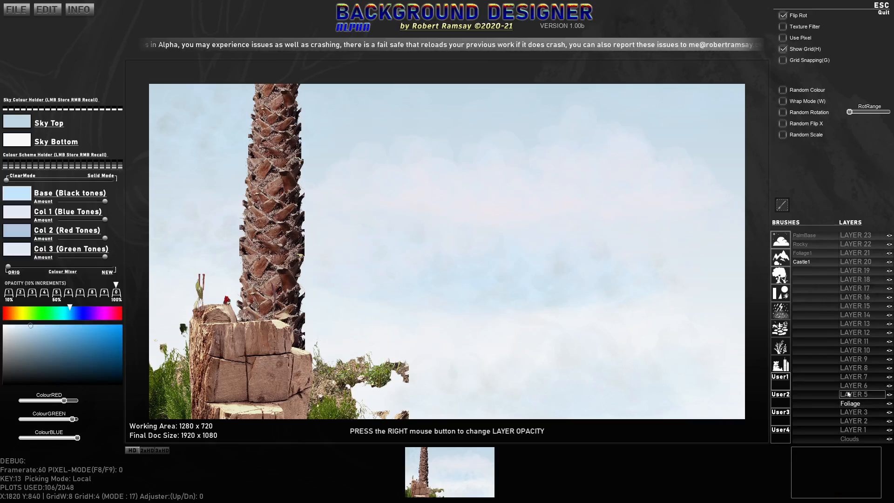
{"action": "left_click", "coordinate": [855, 422]}
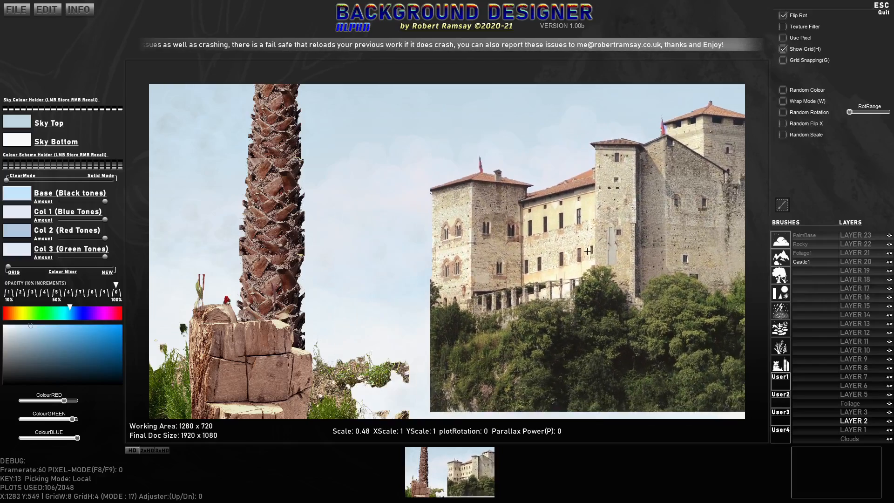
Step: Stamp the castle at a scale of 0.28 in the sky on the canvas's upper right, and shrink the brush to 0.01
{"action": "scroll", "coordinate": [588, 251], "scroll_direction": "up", "scroll_amount": 4}
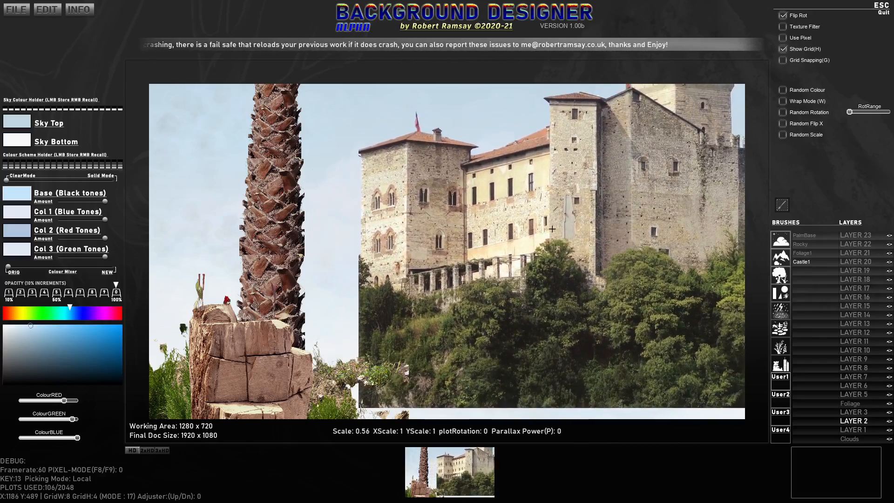
{"action": "scroll", "coordinate": [552, 228], "scroll_direction": "down", "scroll_amount": 6}
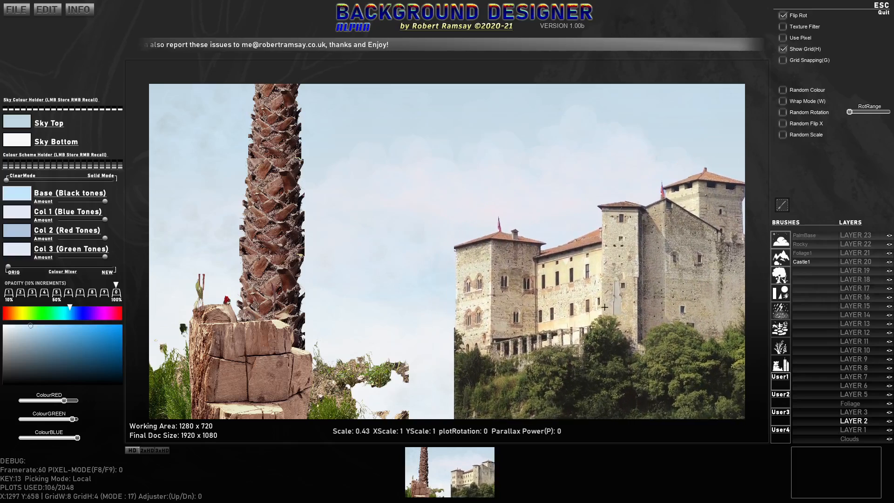
{"action": "scroll", "coordinate": [604, 307], "scroll_direction": "down", "scroll_amount": 10}
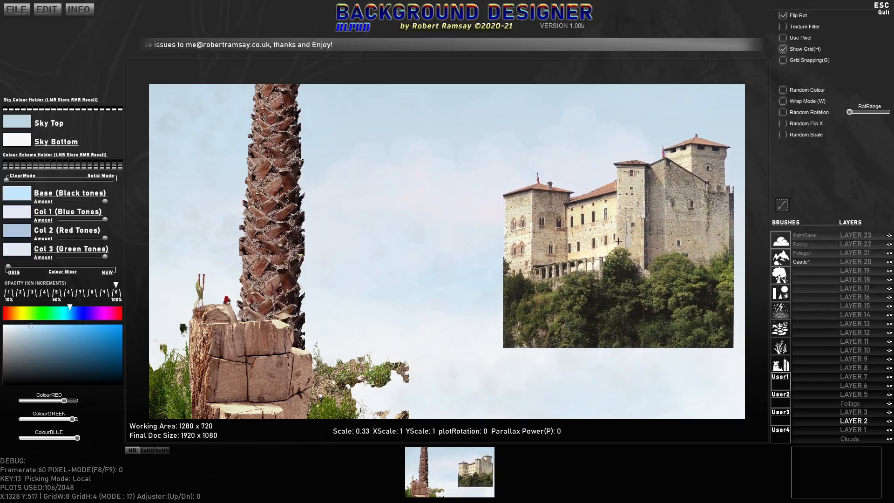
{"action": "scroll", "coordinate": [601, 205], "scroll_direction": "down", "scroll_amount": 5}
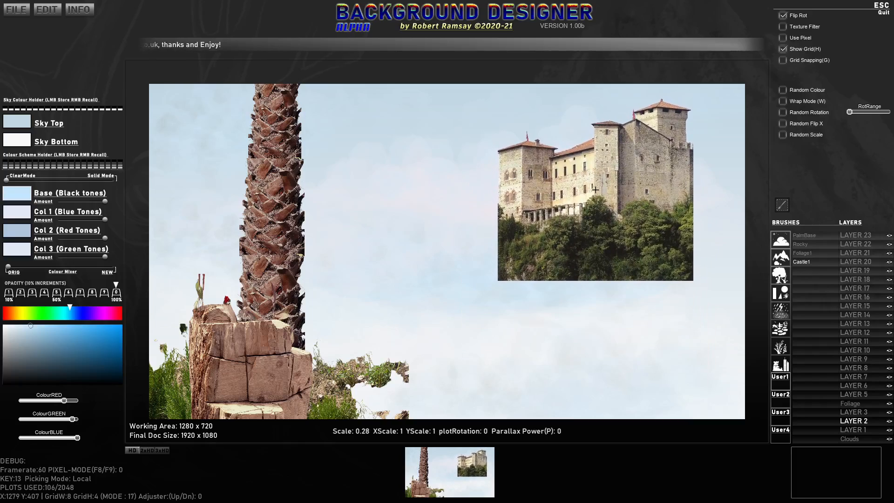
{"action": "left_click", "coordinate": [596, 190]}
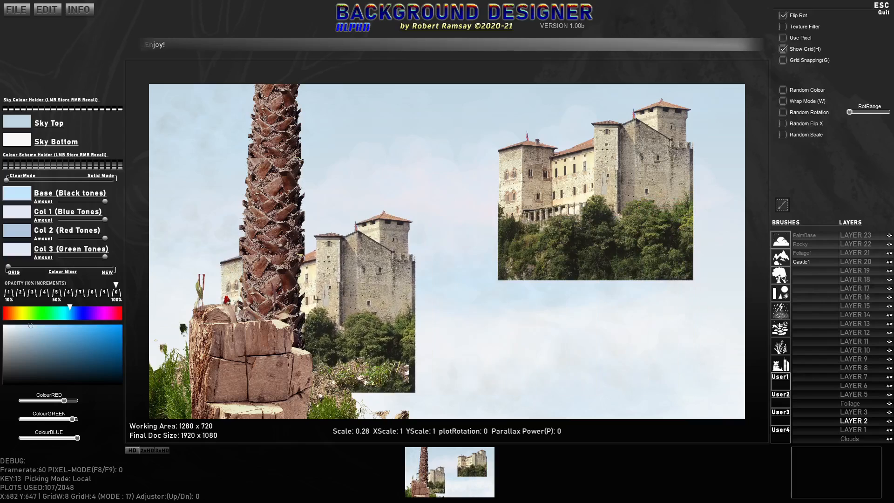
{"action": "scroll", "coordinate": [590, 236], "scroll_direction": "down", "scroll_amount": 10}
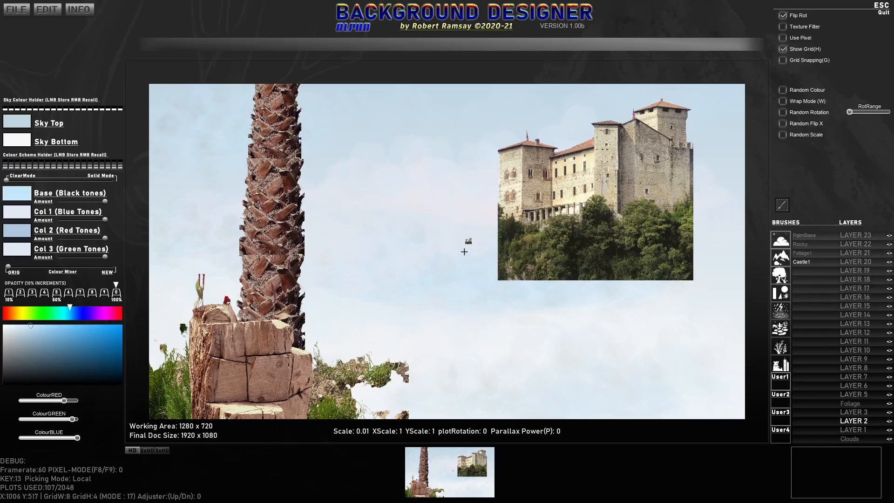
Step: Import 160.png from the Palaces and Castles PNG folder into the brush slot below Castle1 and name the brush Structure
{"action": "left_click", "coordinate": [815, 271]}
{"action": "scroll", "coordinate": [329, 197], "scroll_direction": "down", "scroll_amount": 8}
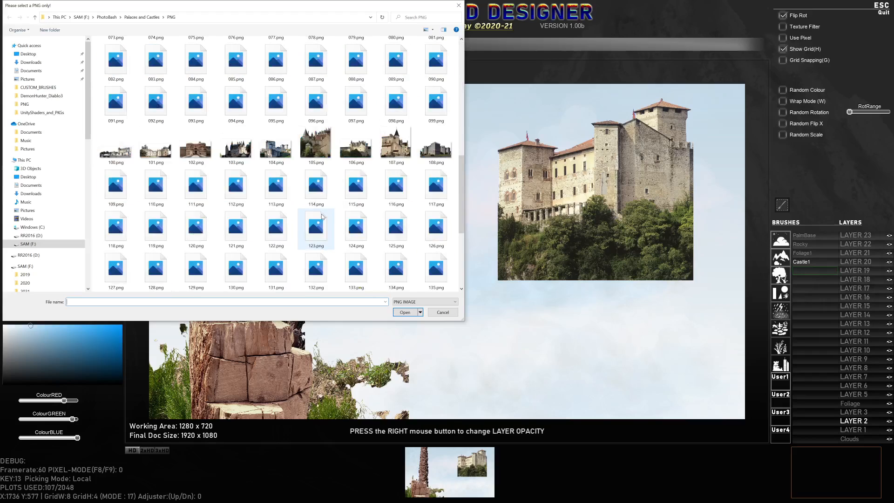
{"action": "scroll", "coordinate": [356, 184], "scroll_direction": "down", "scroll_amount": 3}
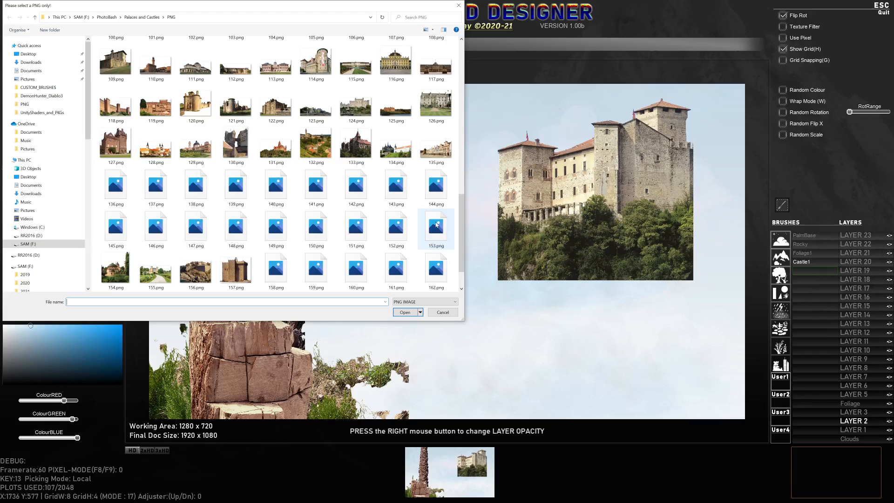
{"action": "scroll", "coordinate": [436, 228], "scroll_direction": "down", "scroll_amount": 1}
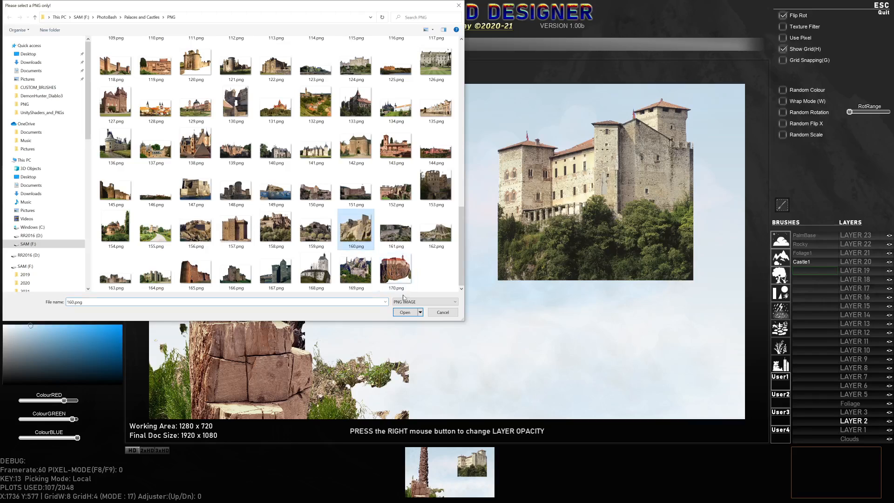
{"action": "left_click", "coordinate": [405, 313]}
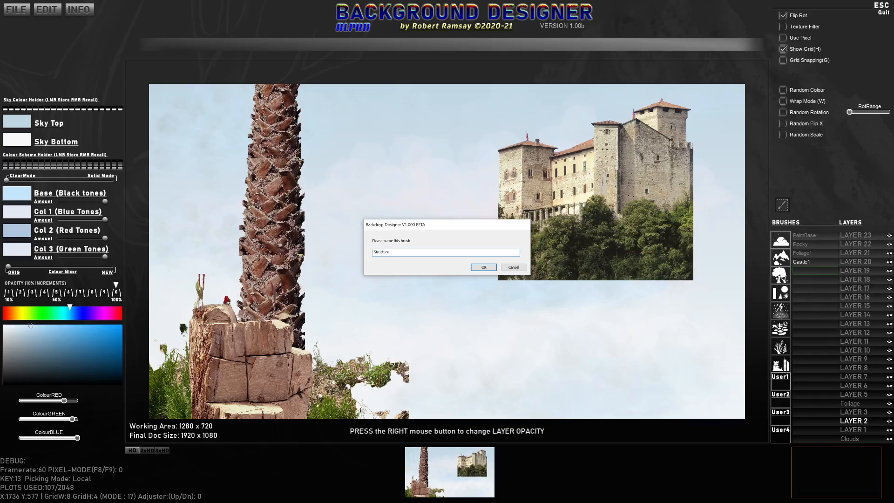
{"action": "key", "text": "Return"}
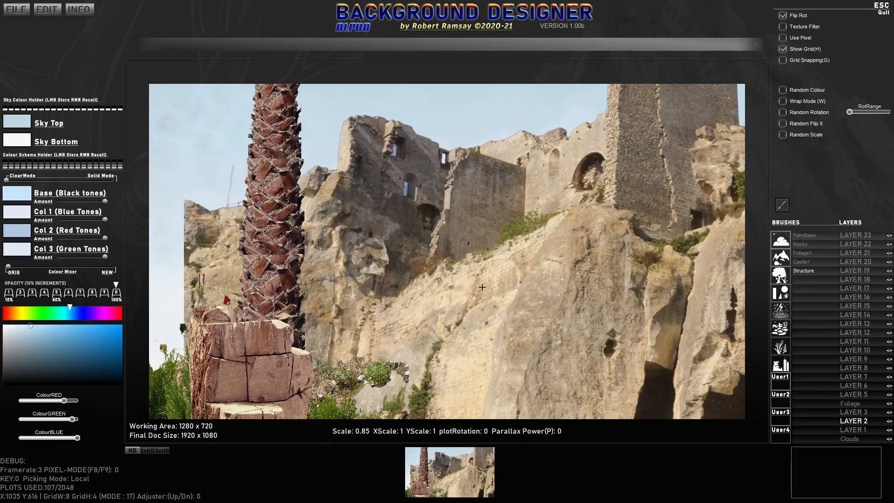
Step: Reduce the Structure brush's scale to 0.55 and preview it flipped horizontally and slightly rotated over the canvas
{"action": "scroll", "coordinate": [501, 337], "scroll_direction": "down", "scroll_amount": 6}
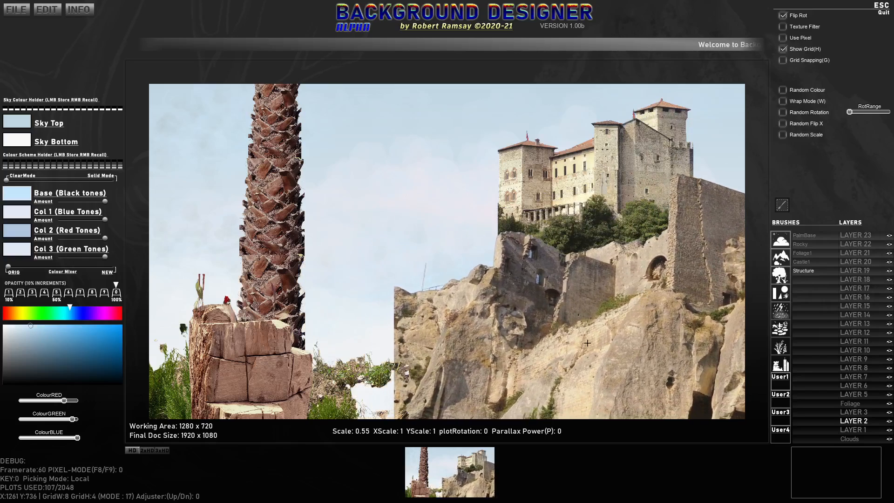
{"action": "key", "text": "x"}
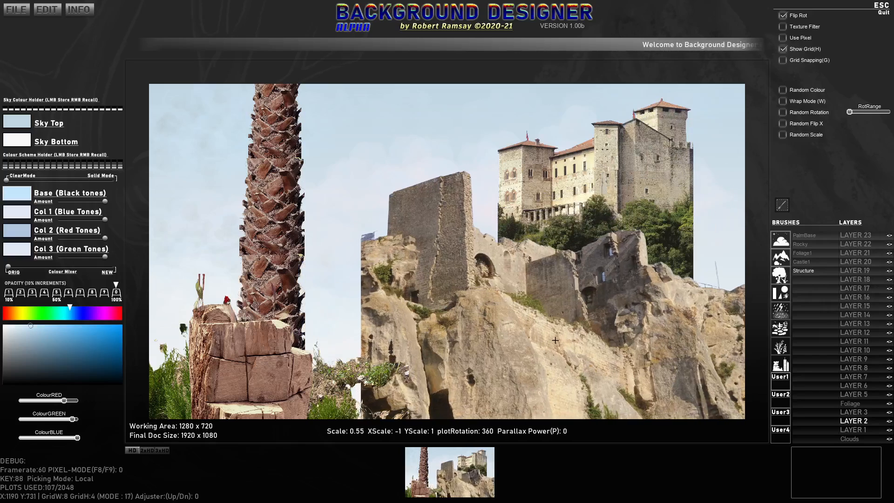
{"action": "key", "text": "x"}
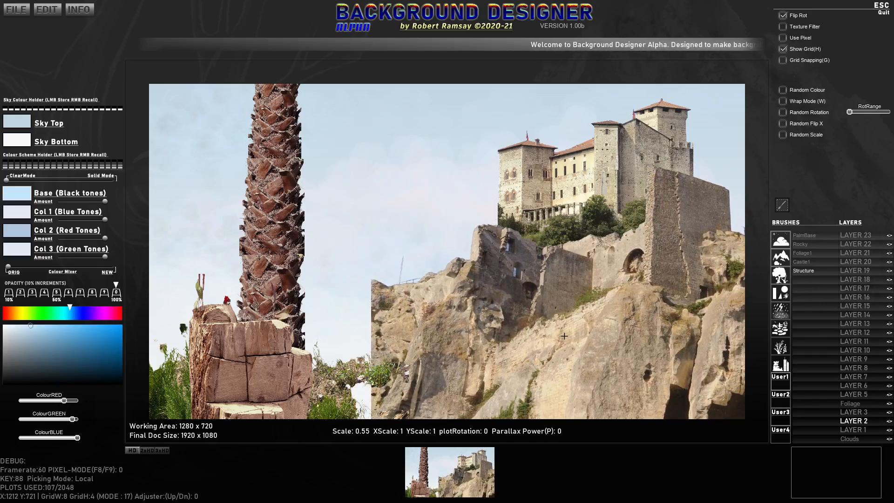
{"action": "key", "text": "r"}
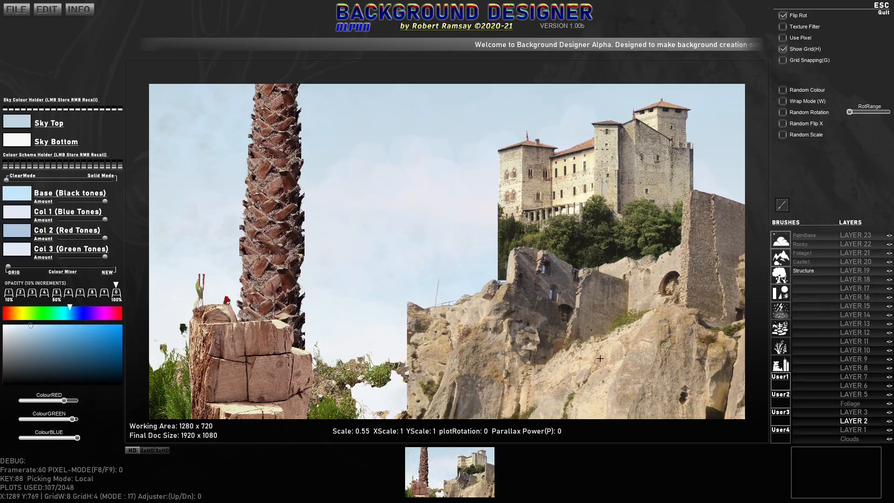
{"action": "scroll", "coordinate": [598, 353], "scroll_direction": "up", "scroll_amount": 3}
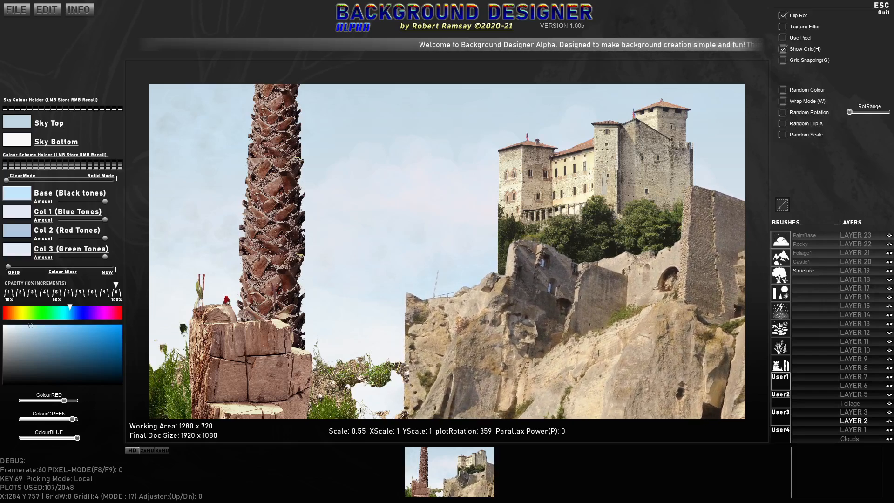
Step: Blend the Structure brush's colours about halfway between original and new, with a black base and a dark grey-green for Col 1
{"action": "mouse_move", "coordinate": [16, 261]}
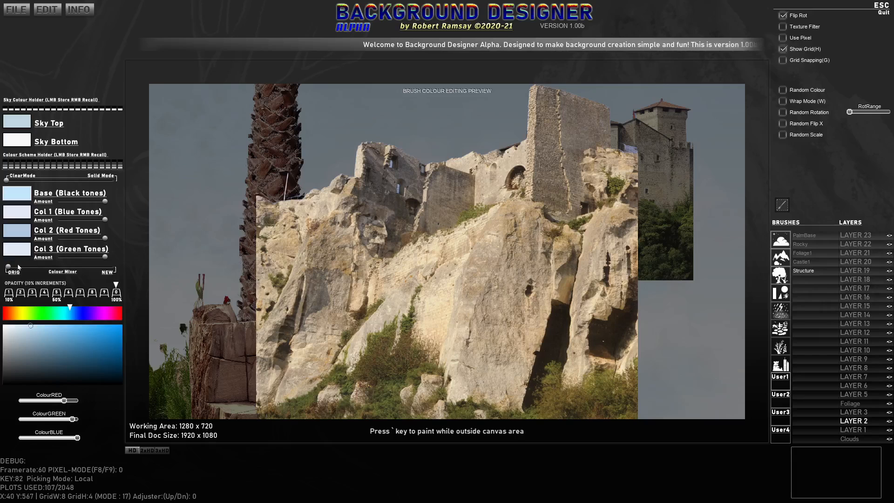
{"action": "left_click_drag", "start_coordinate": [18, 266], "coordinate": [66, 267]}
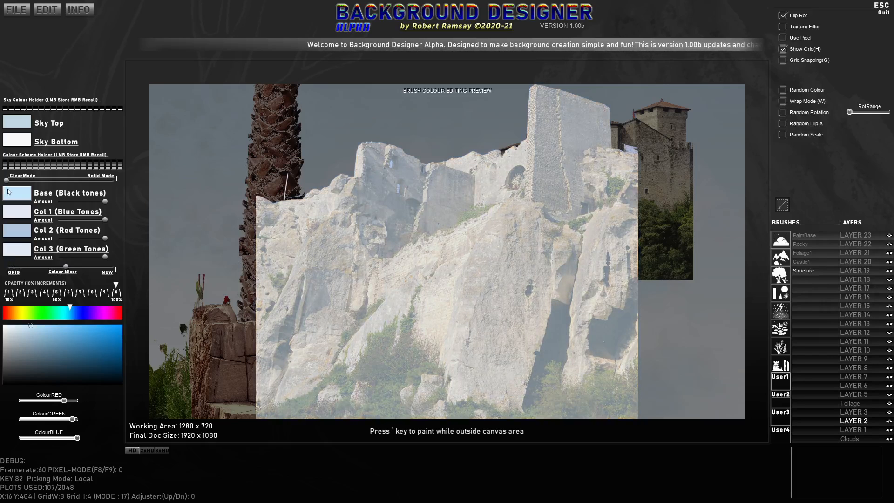
{"action": "left_click_drag", "start_coordinate": [33, 332], "coordinate": [3, 395]}
{"action": "left_click", "coordinate": [20, 214]}
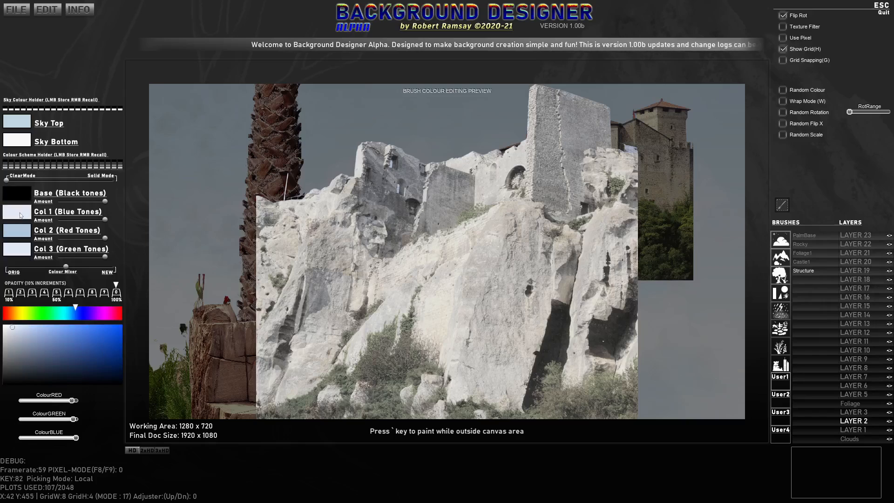
{"action": "left_click", "coordinate": [36, 312]}
{"action": "left_click", "coordinate": [31, 361]}
Step: Set the Structure brush's Col 2 to a mid green and Col 3 to a near-white tint
{"action": "left_click", "coordinate": [17, 231]}
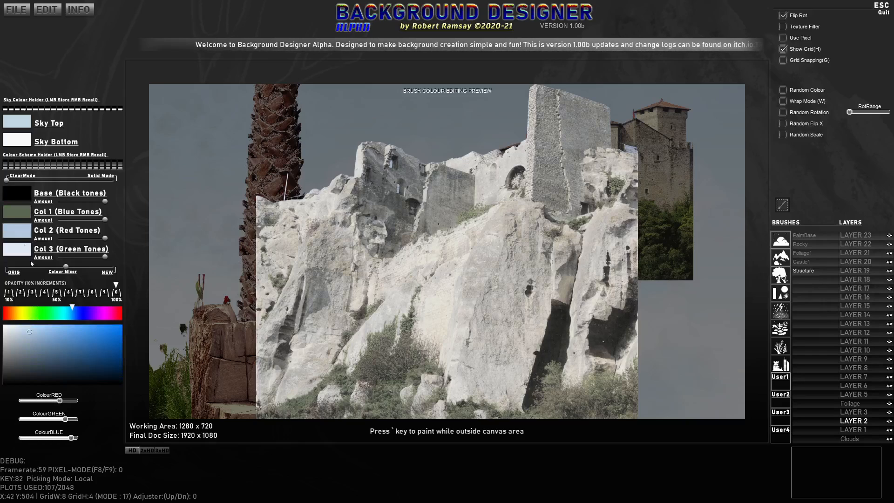
{"action": "left_click", "coordinate": [32, 314]}
{"action": "left_click", "coordinate": [52, 338]}
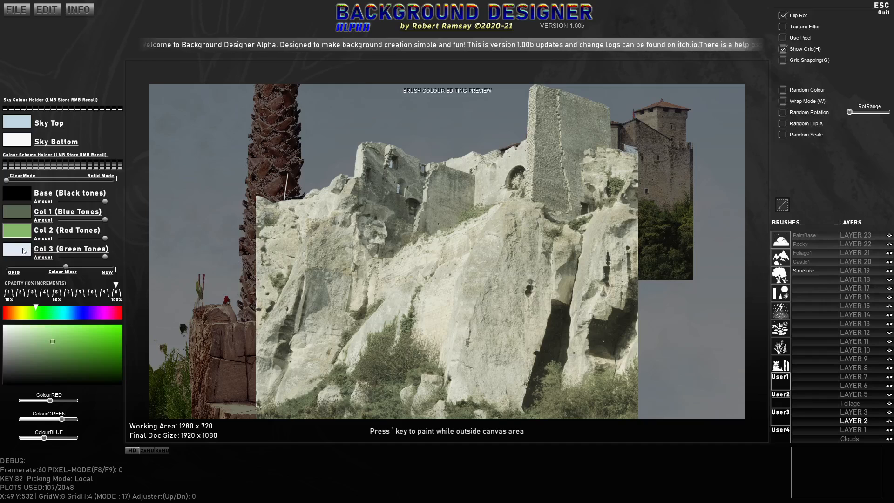
{"action": "left_click", "coordinate": [24, 252]}
{"action": "left_click", "coordinate": [27, 313]}
{"action": "left_click", "coordinate": [46, 314]}
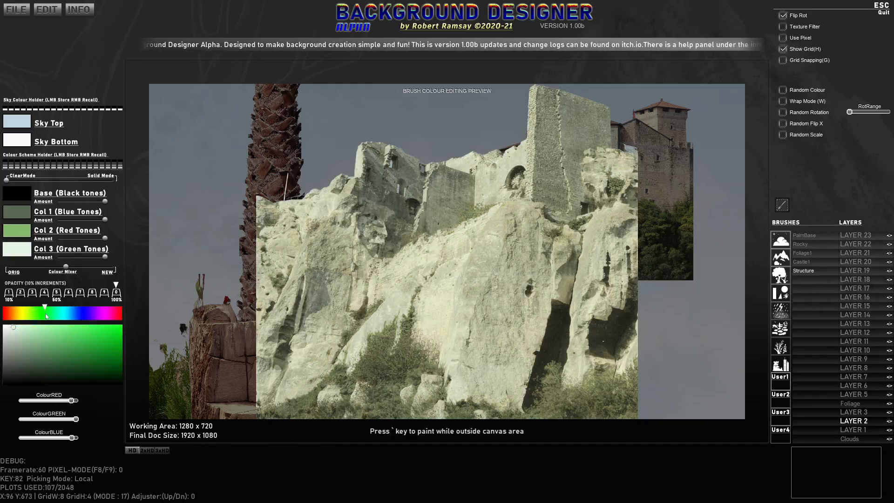
{"action": "left_click", "coordinate": [33, 332]}
{"action": "left_click", "coordinate": [7, 329]}
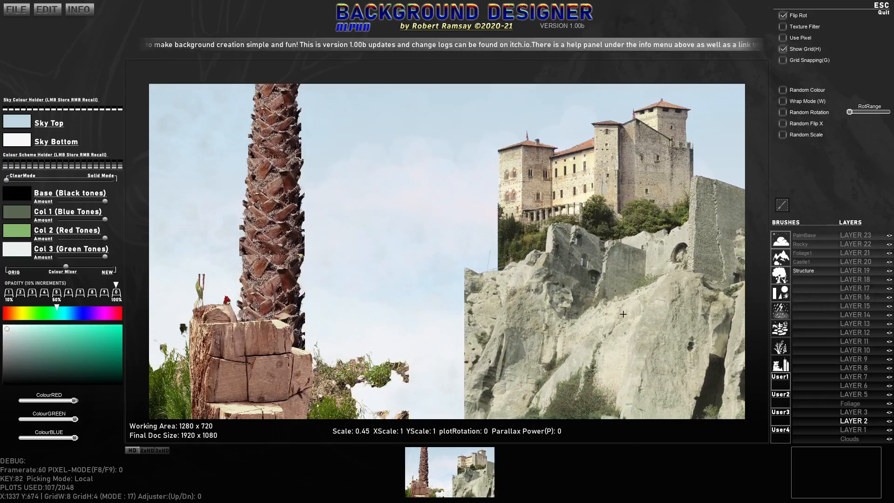
Step: Stamp the ruined cliff twice at a scale of 0.28, side by side below the castle on Layer 2
{"action": "scroll", "coordinate": [625, 314], "scroll_direction": "down", "scroll_amount": 2}
{"action": "scroll", "coordinate": [624, 313], "scroll_direction": "down", "scroll_amount": 2}
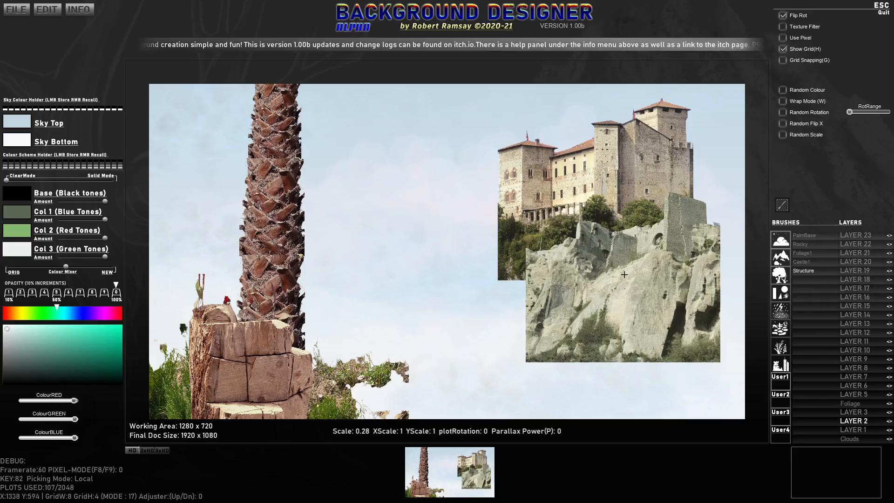
{"action": "left_click", "coordinate": [654, 262]}
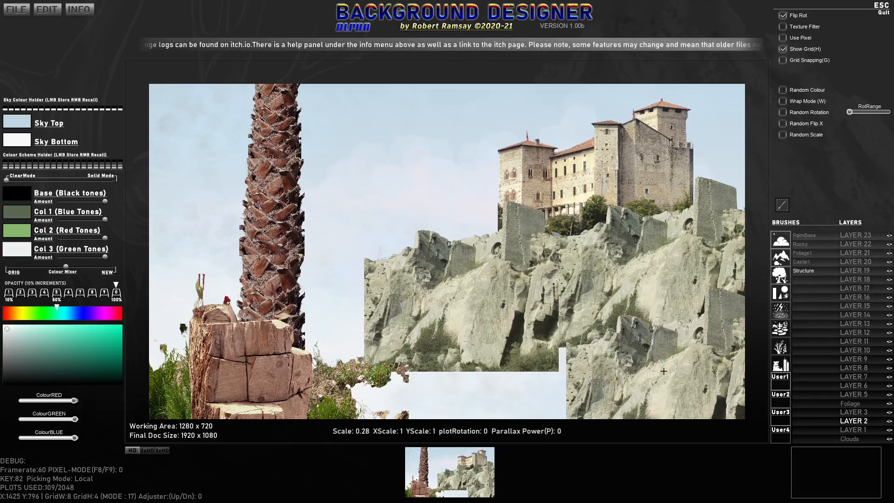
{"action": "scroll", "coordinate": [664, 371], "scroll_direction": "up", "scroll_amount": 17}
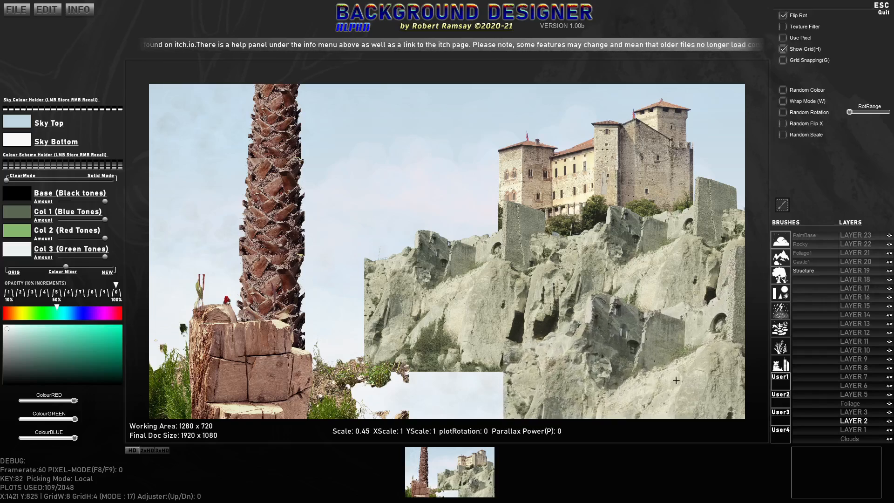
{"action": "scroll", "coordinate": [569, 331], "scroll_direction": "down", "scroll_amount": 10}
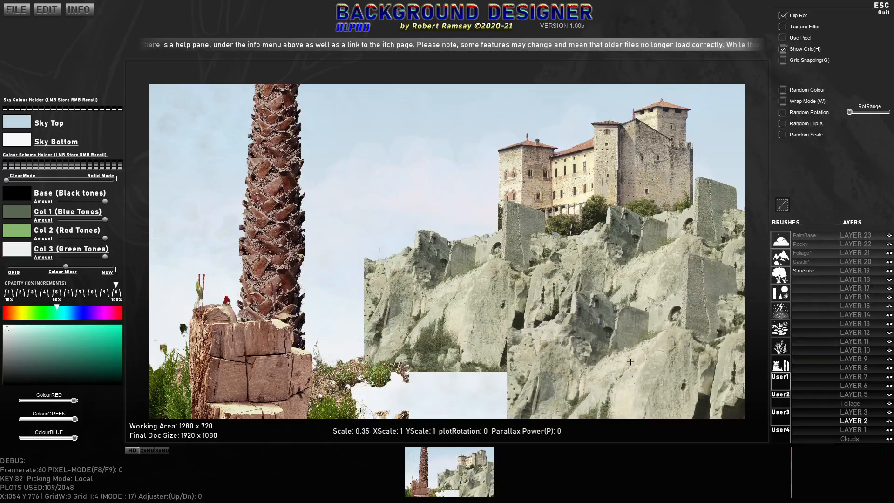
Step: Import 018.png from the PhotoBash Trash folder's New folder into the brush slot below Structure and name the brush Props
{"action": "left_click", "coordinate": [804, 279]}
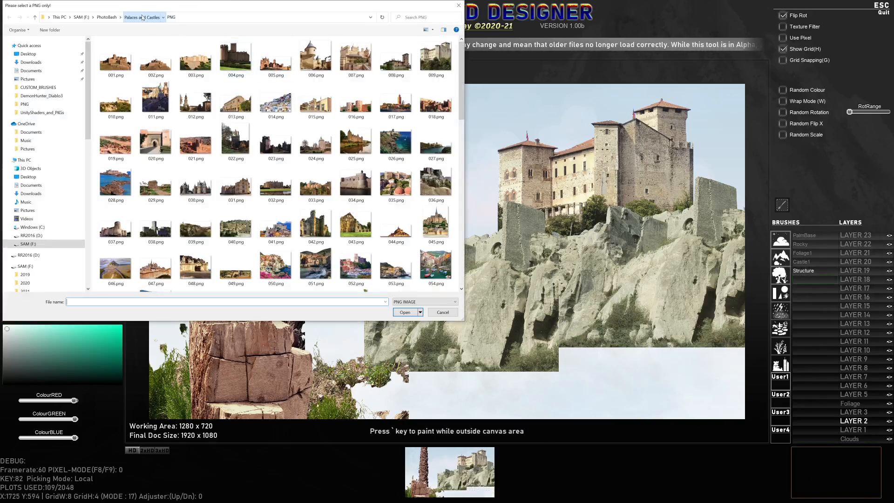
{"action": "left_click", "coordinate": [144, 17]}
{"action": "left_click", "coordinate": [115, 19]}
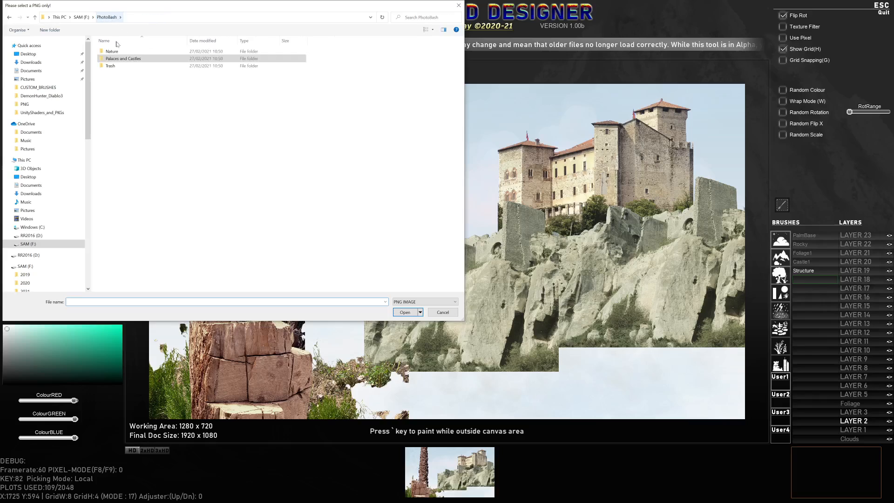
{"action": "double_click", "coordinate": [114, 68]}
{"action": "double_click", "coordinate": [115, 53]}
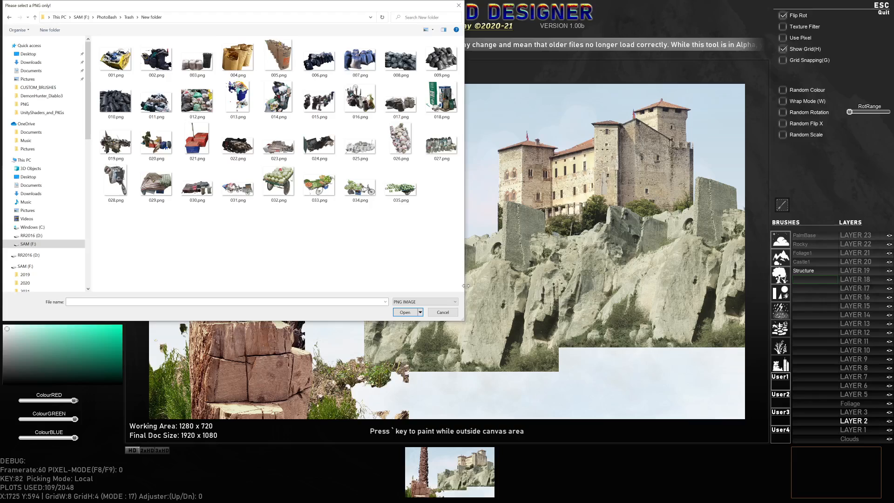
{"action": "double_click", "coordinate": [443, 106]}
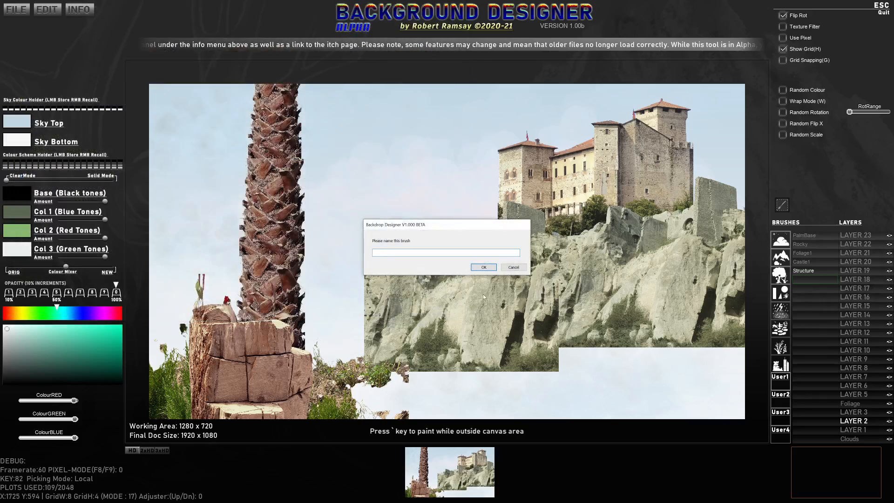
{"action": "type", "text": "Props"}
{"action": "key", "text": "Return"}
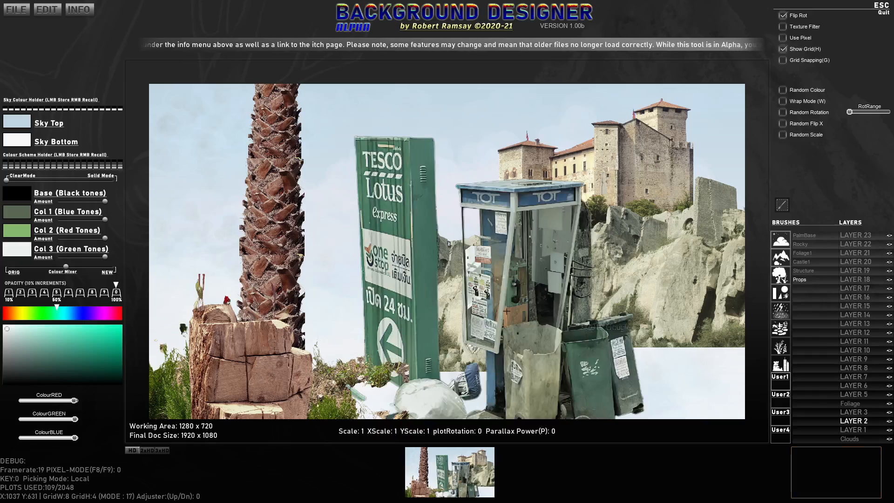
Step: Stamp the Props brush at a scale of 0.42 in the canvas's lower-right corner on Layer 7, and shrink the brush to 0.12
{"action": "scroll", "coordinate": [669, 410], "scroll_direction": "down", "scroll_amount": 8}
{"action": "scroll", "coordinate": [435, 401], "scroll_direction": "down", "scroll_amount": 8}
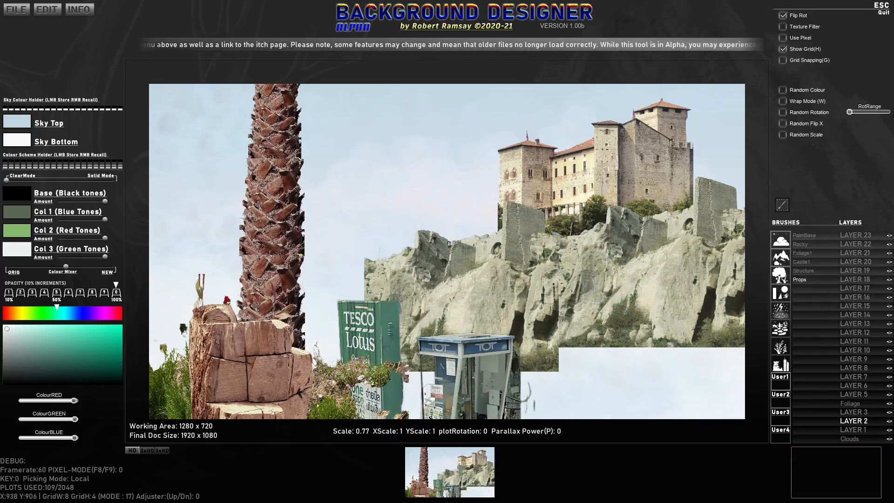
{"action": "scroll", "coordinate": [551, 398], "scroll_direction": "down", "scroll_amount": 2}
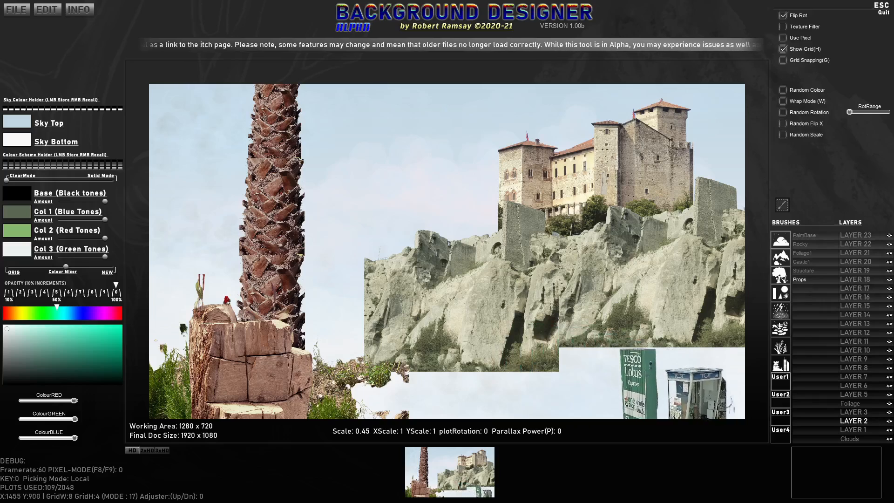
{"action": "scroll", "coordinate": [637, 375], "scroll_direction": "down", "scroll_amount": 1}
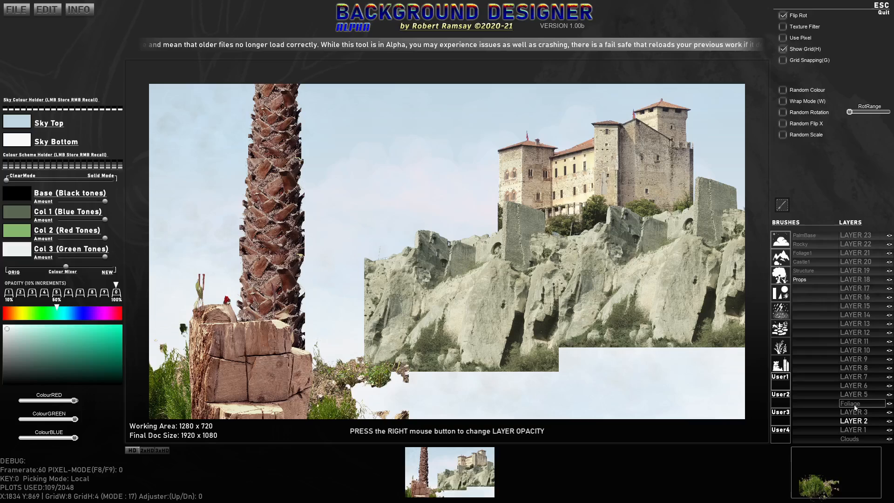
{"action": "left_click", "coordinate": [855, 377]}
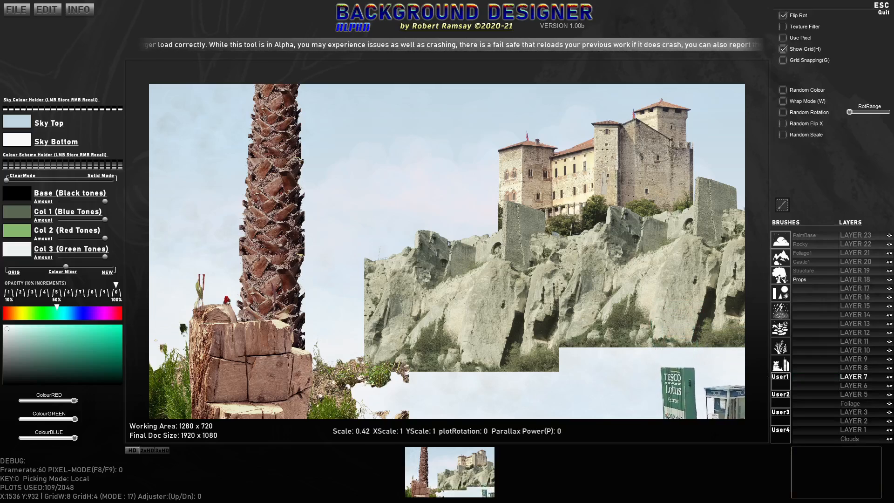
{"action": "scroll", "coordinate": [549, 366], "scroll_direction": "down", "scroll_amount": 3}
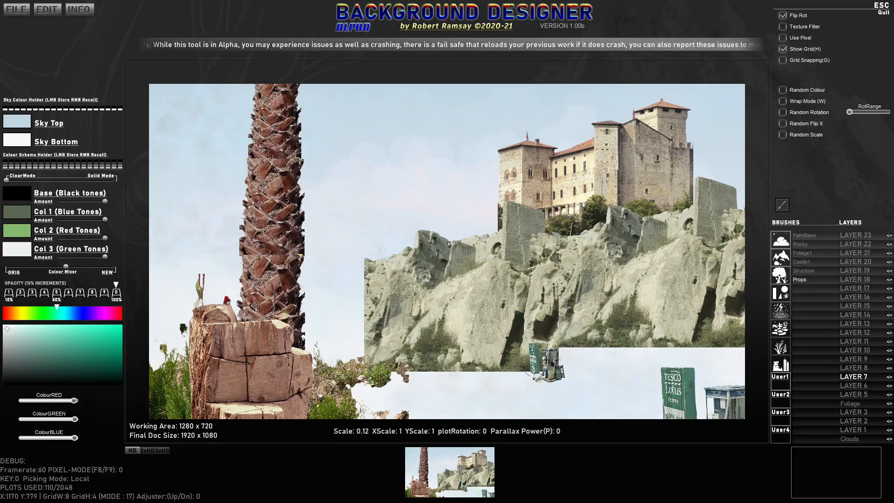
Step: Import 072.png from the Nature PNG folder into the brush slot below Props and name the brush Foliage2
{"action": "left_click", "coordinate": [811, 289]}
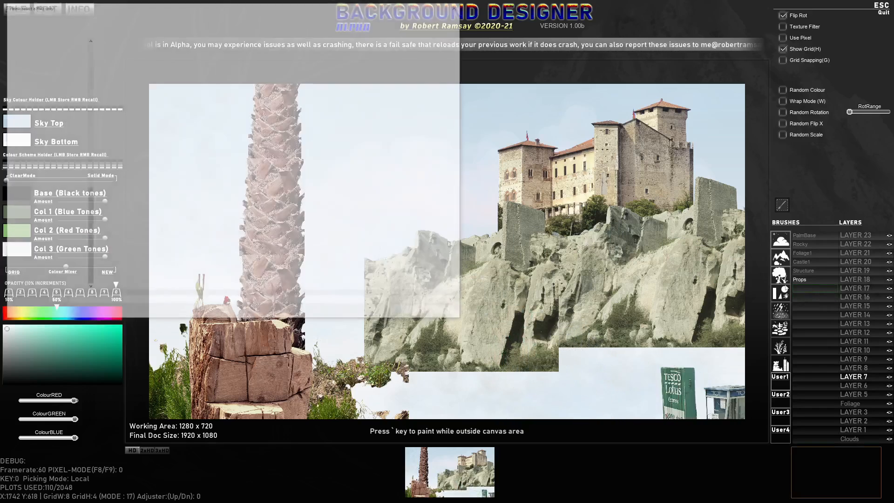
{"action": "left_click", "coordinate": [129, 17]}
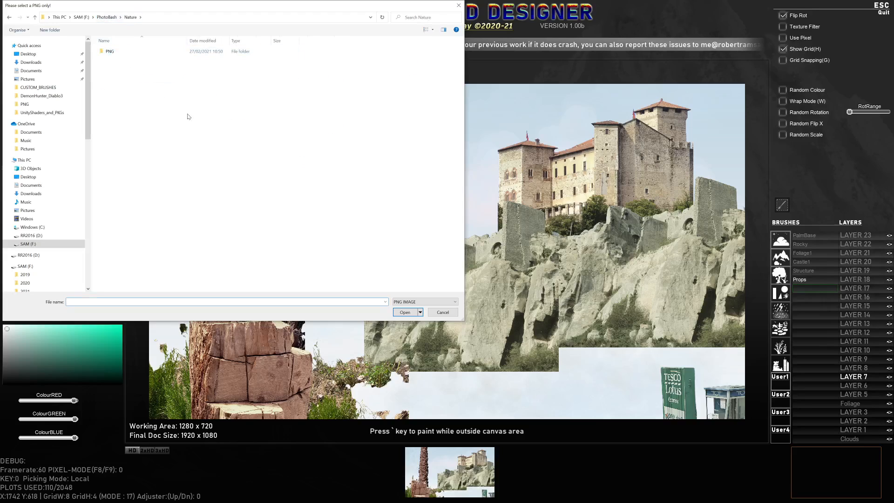
{"action": "double_click", "coordinate": [113, 55]}
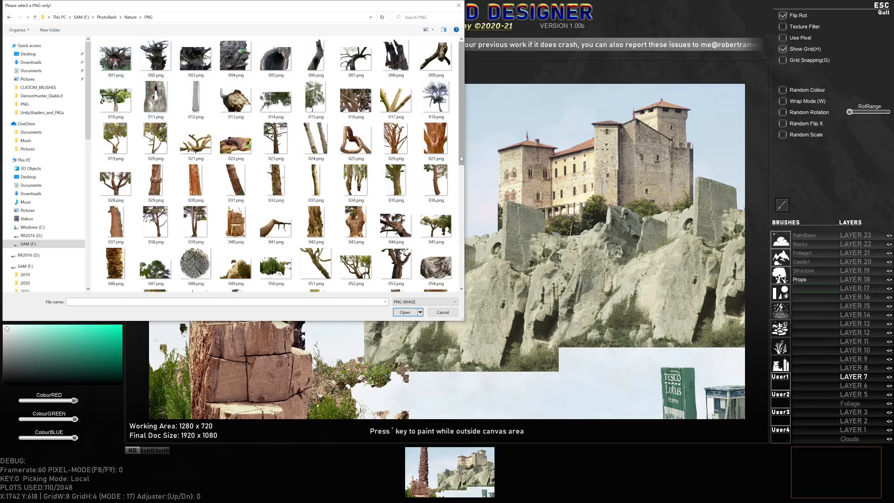
{"action": "left_click_drag", "start_coordinate": [461, 156], "coordinate": [462, 282]}
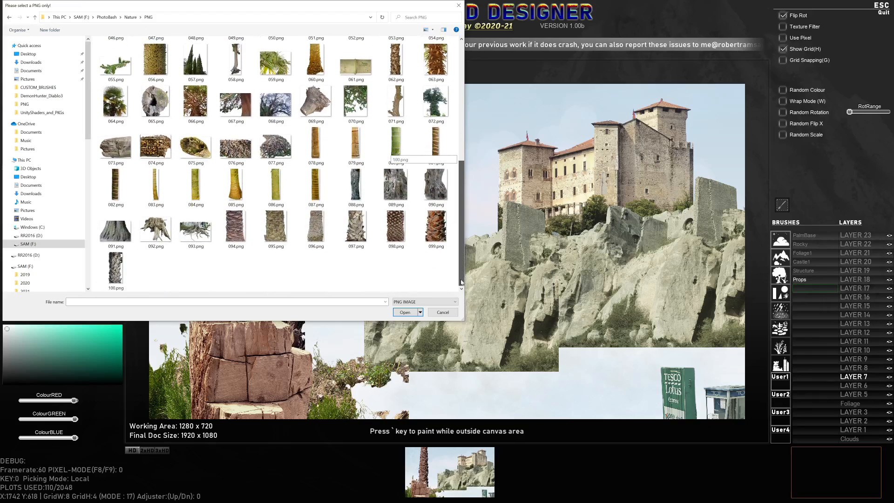
{"action": "left_click", "coordinate": [436, 98]}
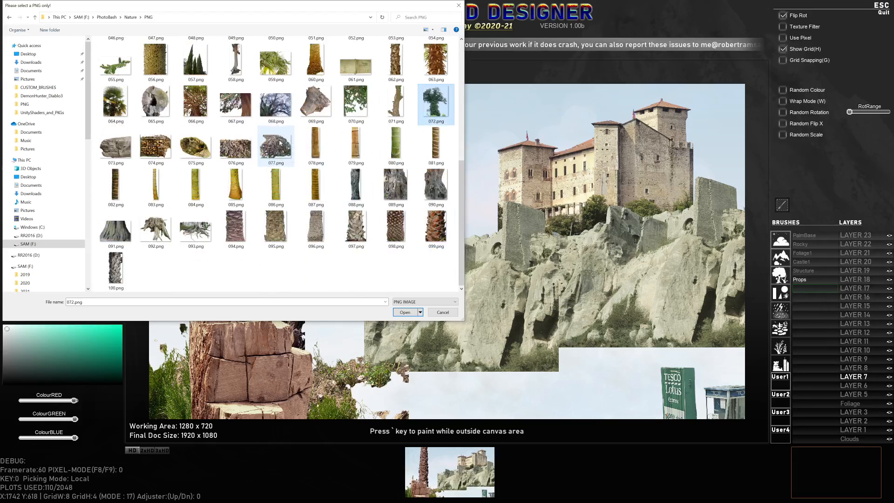
{"action": "left_click", "coordinate": [401, 313]}
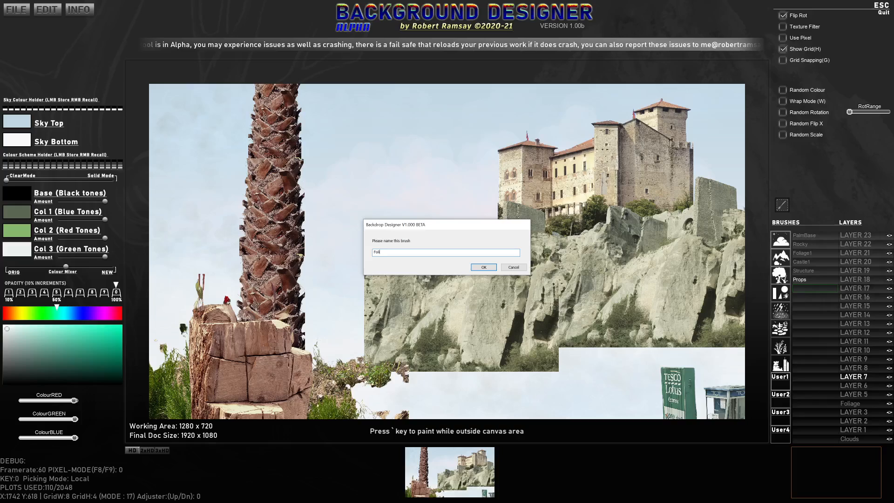
{"action": "key", "text": "Return"}
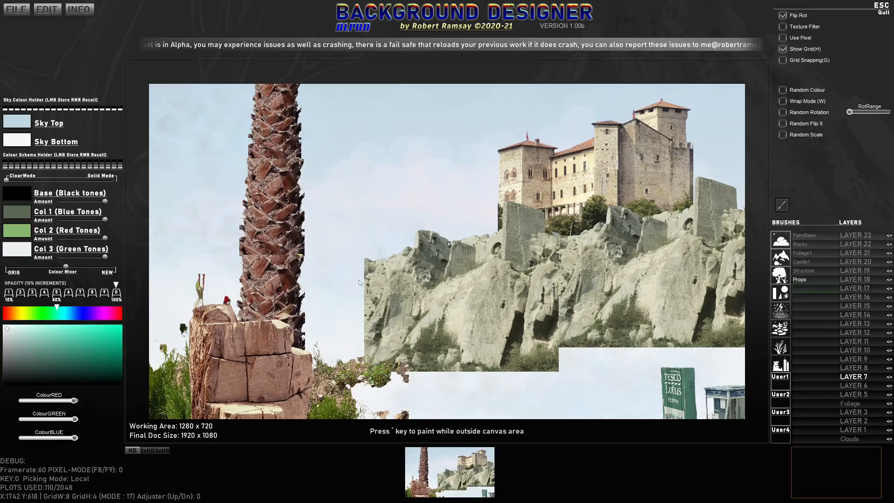
Step: Return the Foliage2 brush's colour mix fully to its original colours
{"action": "scroll", "coordinate": [583, 360], "scroll_direction": "down", "scroll_amount": 7}
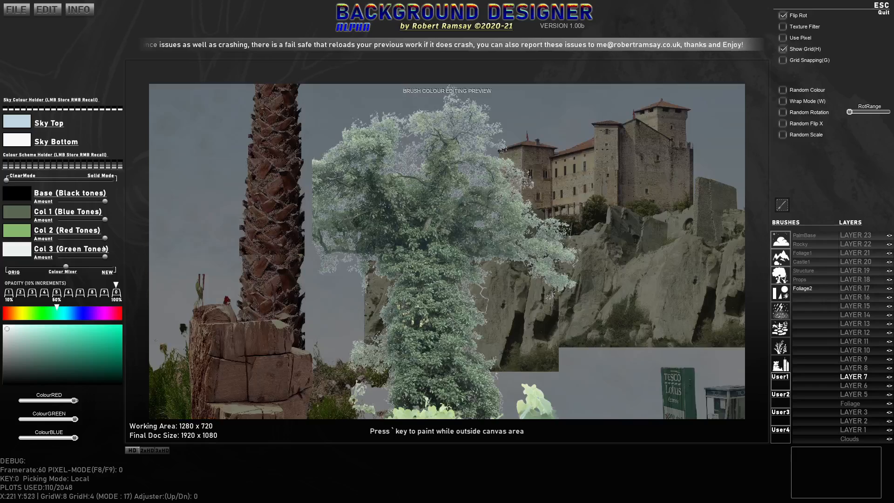
{"action": "mouse_move", "coordinate": [66, 266]}
{"action": "left_mouse_down"}
{"action": "mouse_move", "coordinate": [1, 266]}
{"action": "mouse_move", "coordinate": [95, 276]}
{"action": "mouse_move", "coordinate": [26, 277]}
{"action": "mouse_move", "coordinate": [104, 277]}
{"action": "mouse_move", "coordinate": [2, 272]}
{"action": "left_mouse_up"}
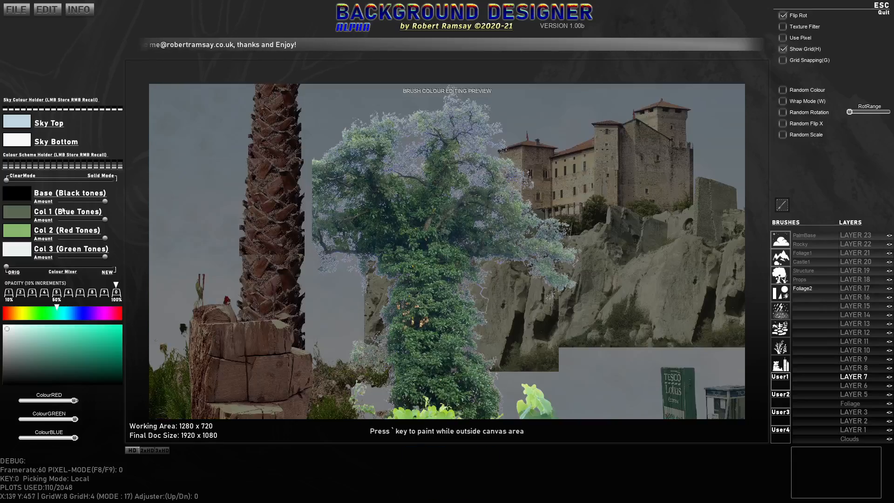
Step: Blend the Foliage2 brush partway to its new colours, with Col 3 (Green Tones) set to dark green and its amount reduced
{"action": "left_click_drag", "start_coordinate": [14, 270], "coordinate": [64, 274]}
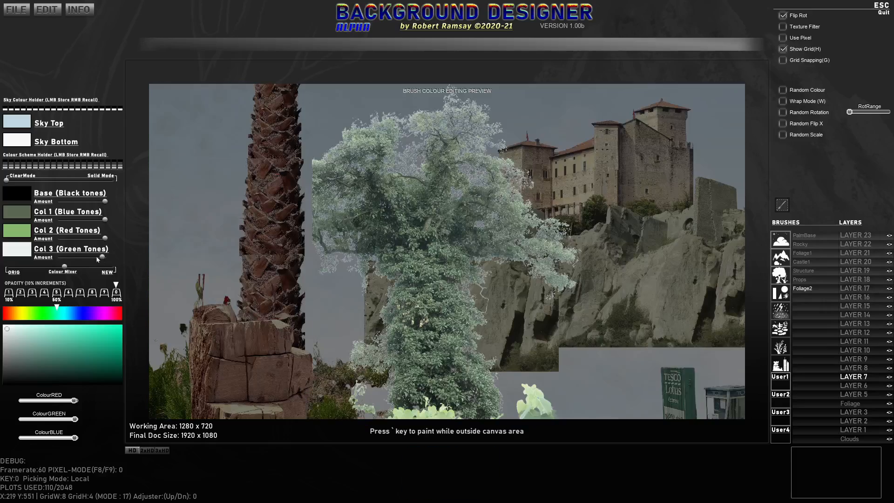
{"action": "left_click_drag", "start_coordinate": [98, 258], "coordinate": [59, 258]}
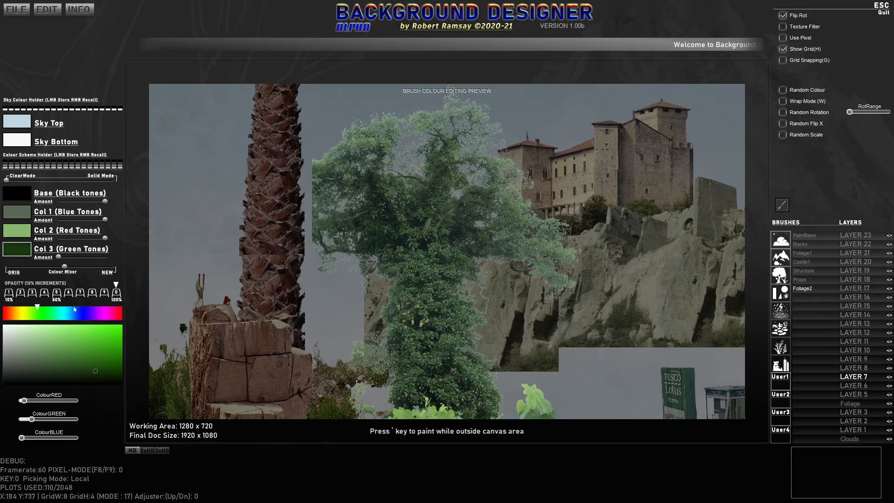
{"action": "mouse_move", "coordinate": [66, 257]}
{"action": "left_mouse_down"}
{"action": "mouse_move", "coordinate": [105, 258]}
{"action": "mouse_move", "coordinate": [46, 266]}
{"action": "mouse_move", "coordinate": [81, 266]}
{"action": "mouse_move", "coordinate": [65, 266]}
{"action": "left_mouse_up"}
{"action": "left_click", "coordinate": [96, 257]}
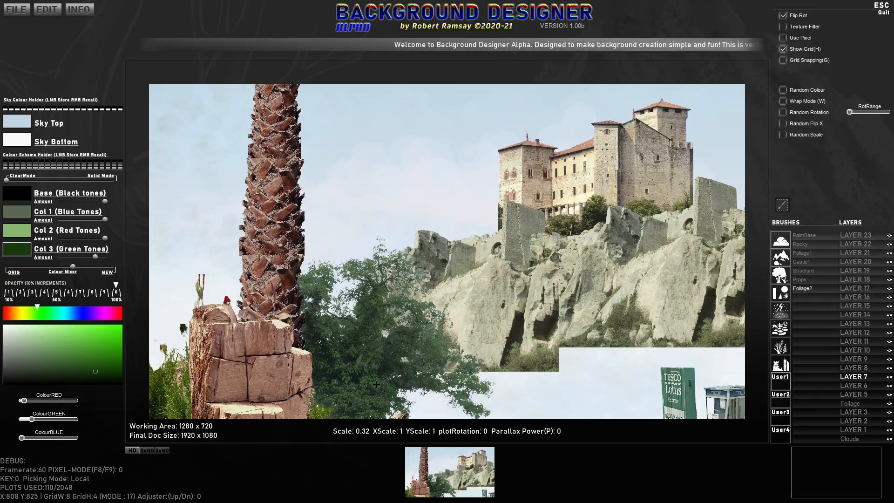
Step: Stamp rotated and flipped Foliage2 bushes on Layer 7 from the palm trunk towards the sign, at scales 0.32 and 0.24, darkening Col 1
{"action": "left_click", "coordinate": [386, 382]}
{"action": "key", "text": "r"}
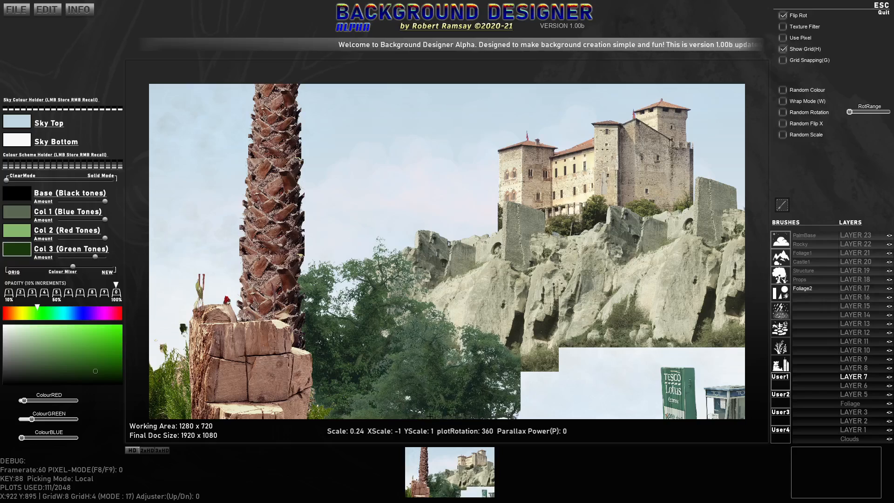
{"action": "key", "text": "r"}
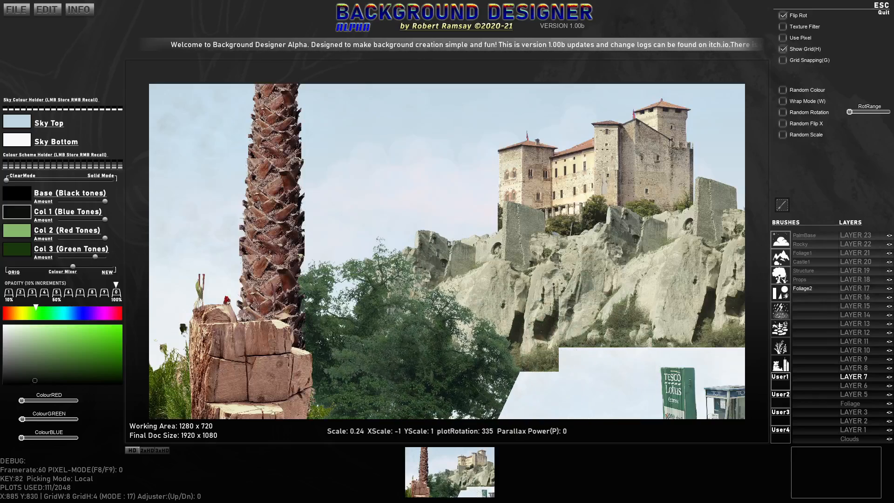
{"action": "key", "text": "r"}
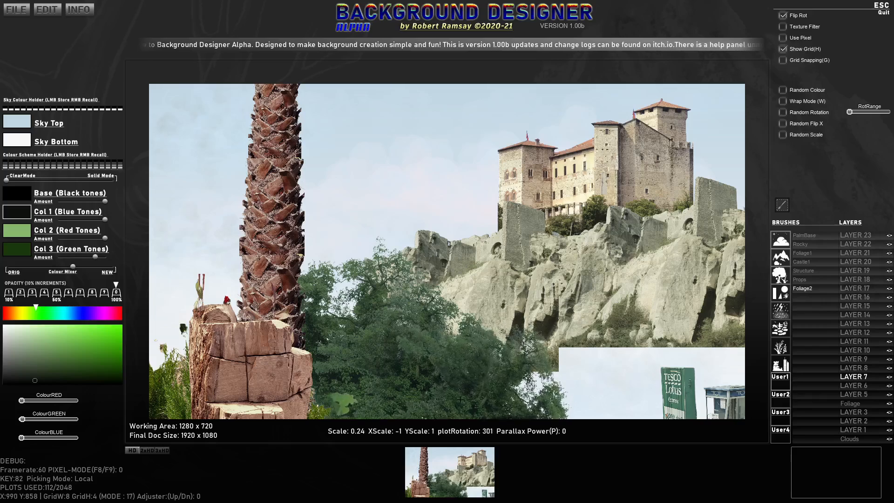
{"action": "key", "text": "e"}
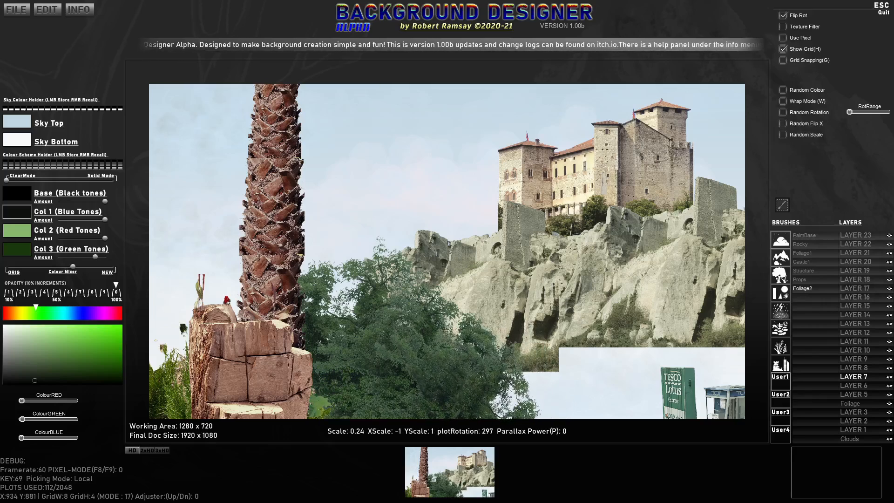
{"action": "left_click", "coordinate": [436, 413]}
{"action": "key", "text": "x"}
{"action": "key", "text": "r"}
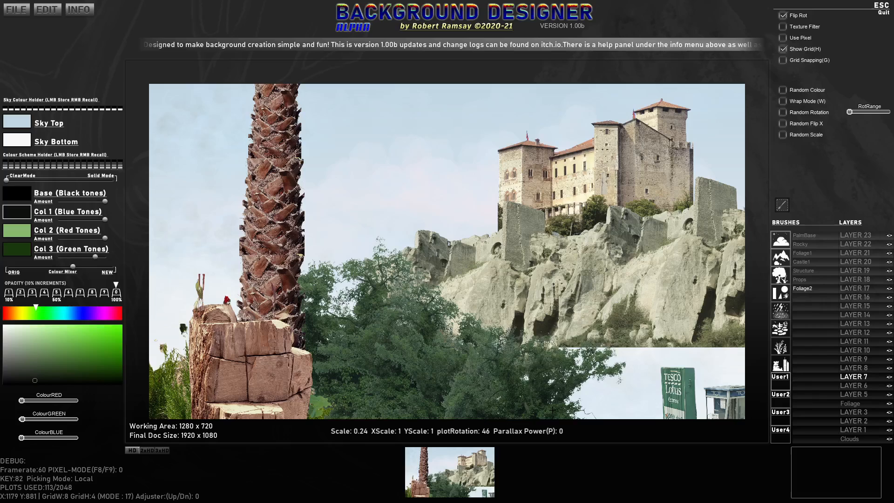
{"action": "left_click", "coordinate": [561, 407]}
Step: Stamp two more Foliage2 bushes at scale 0.24 on Layer 6 between the palm trunk and the sign
{"action": "key", "text": "r"}
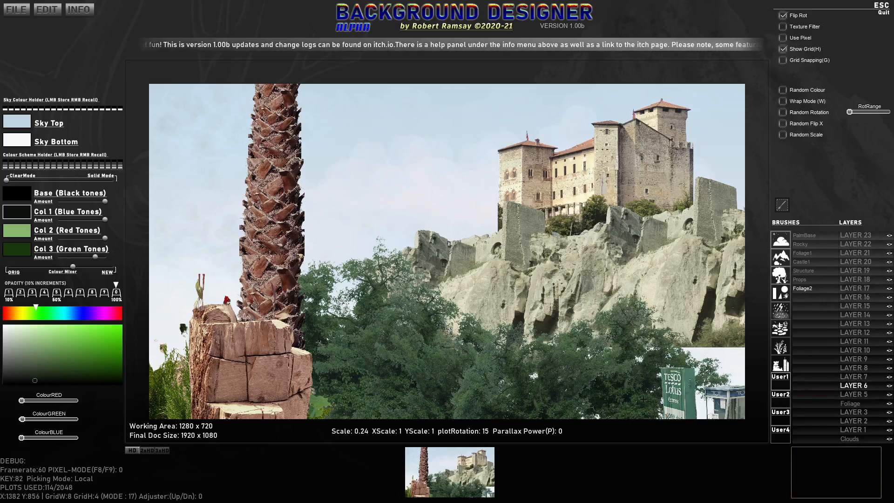
{"action": "left_click", "coordinate": [588, 364]}
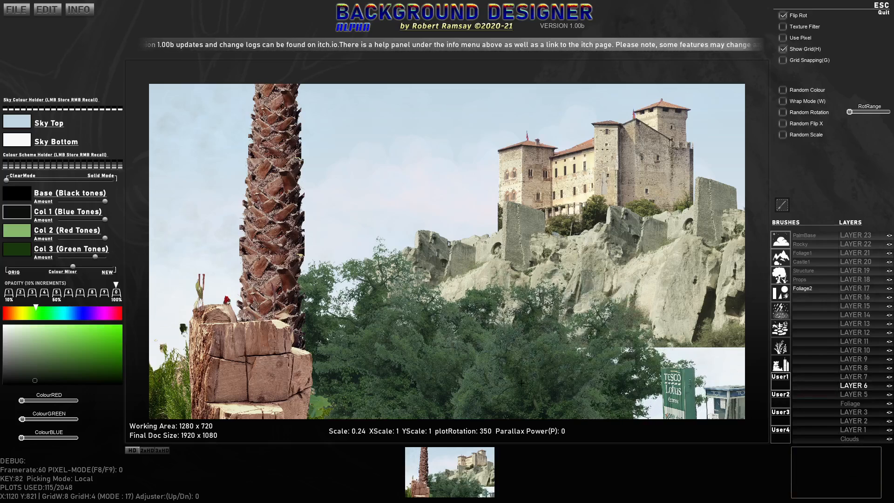
{"action": "left_click", "coordinate": [528, 379]}
{"action": "key", "text": "e"}
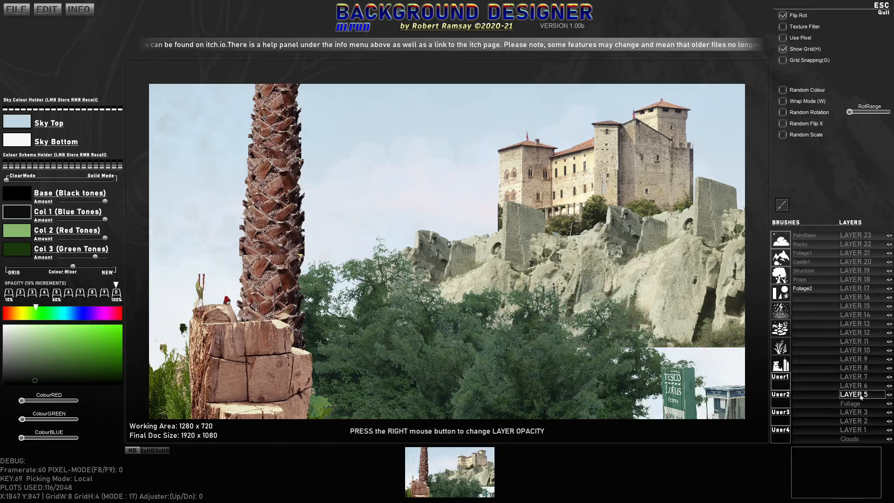
Step: Stamp the Foliage1 brush on Layer 5 behind the sign and below the cliffs, at scale 0.32 and a rotation of 166
{"action": "left_click", "coordinate": [806, 252]}
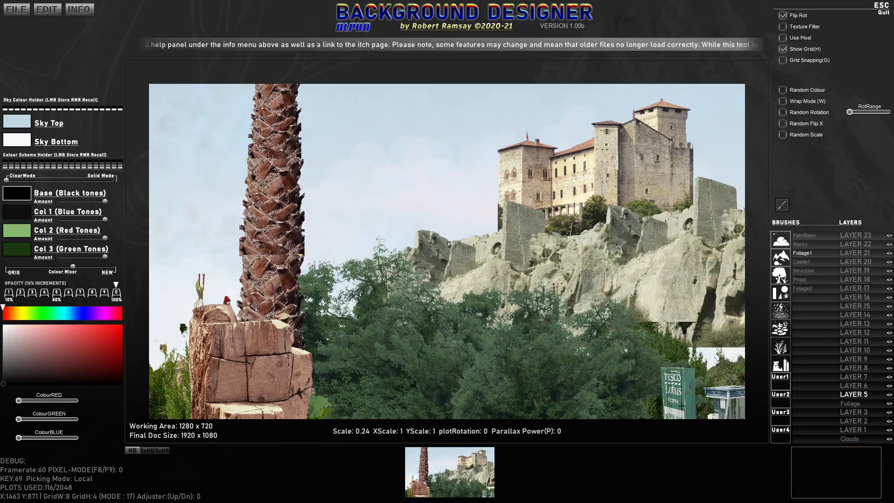
{"action": "scroll", "coordinate": [682, 406], "scroll_direction": "up", "scroll_amount": 4}
{"action": "key", "text": "r"}
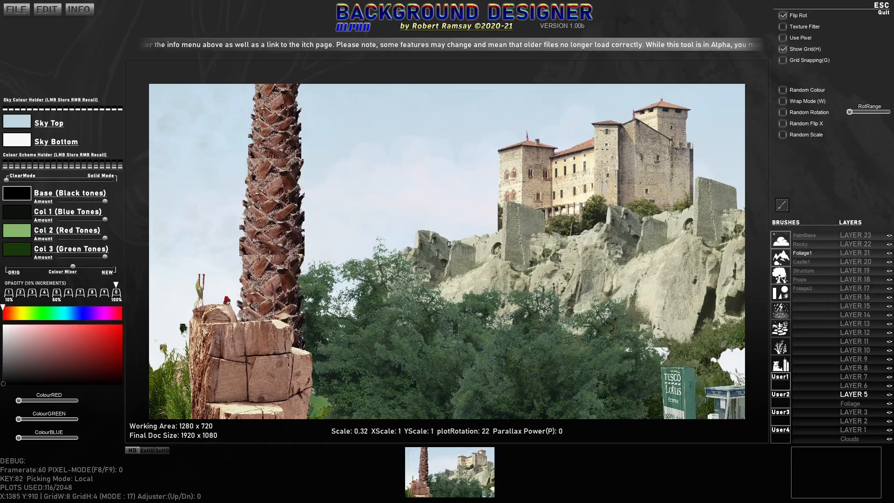
{"action": "key", "text": "e"}
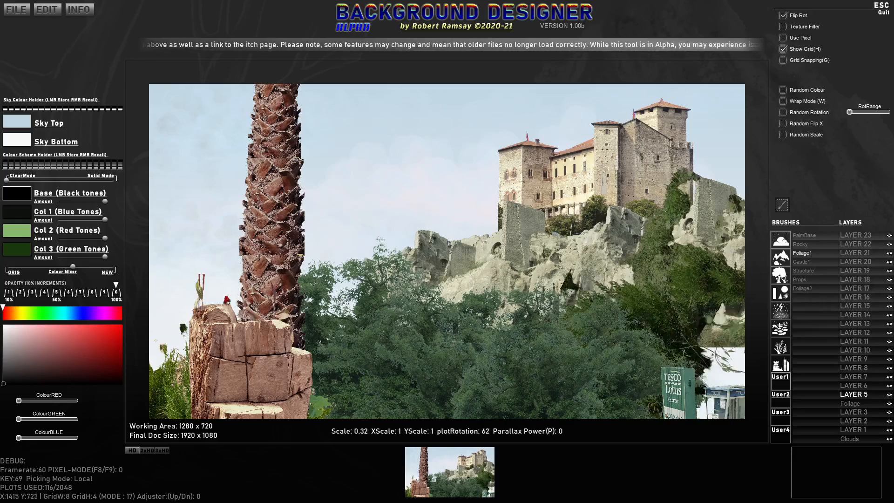
{"action": "key", "text": "e"}
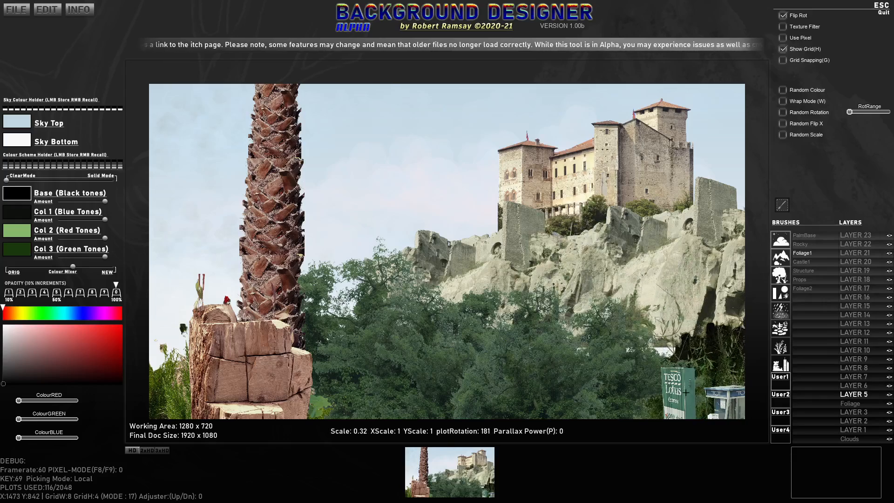
{"action": "key", "text": "r"}
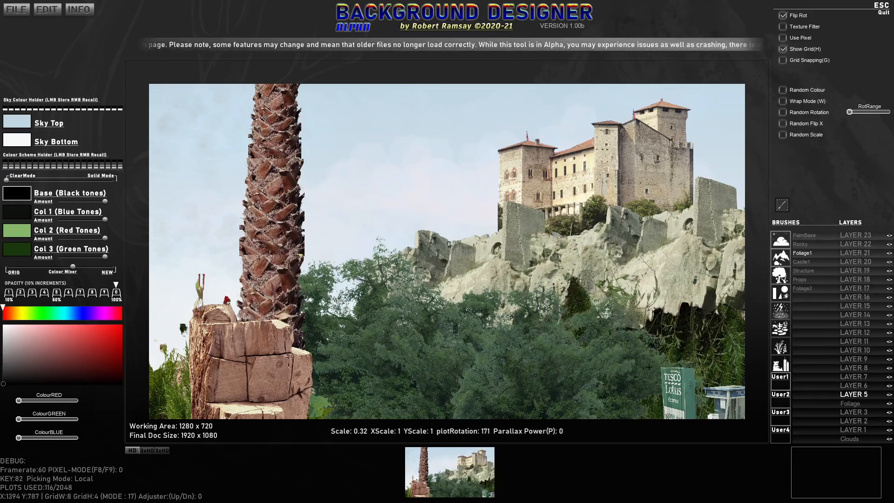
{"action": "key", "text": "r"}
{"action": "key", "text": "e"}
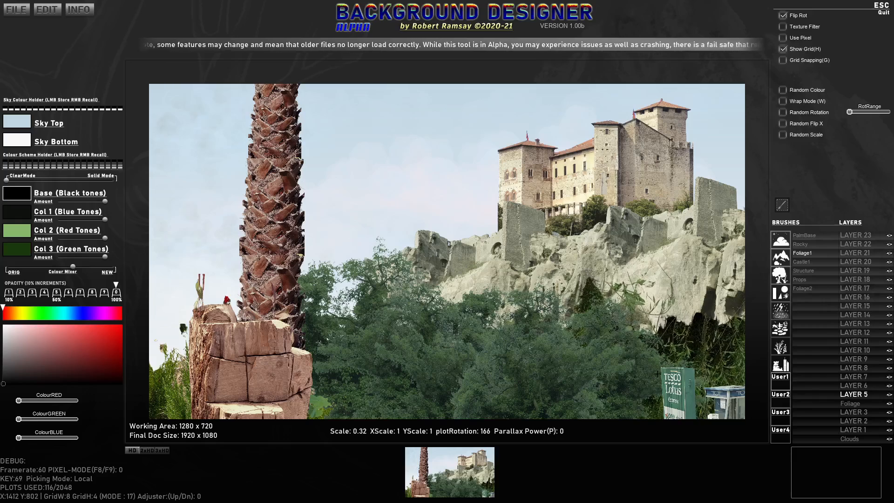
{"action": "scroll", "coordinate": [650, 375], "scroll_direction": "down", "scroll_amount": 6}
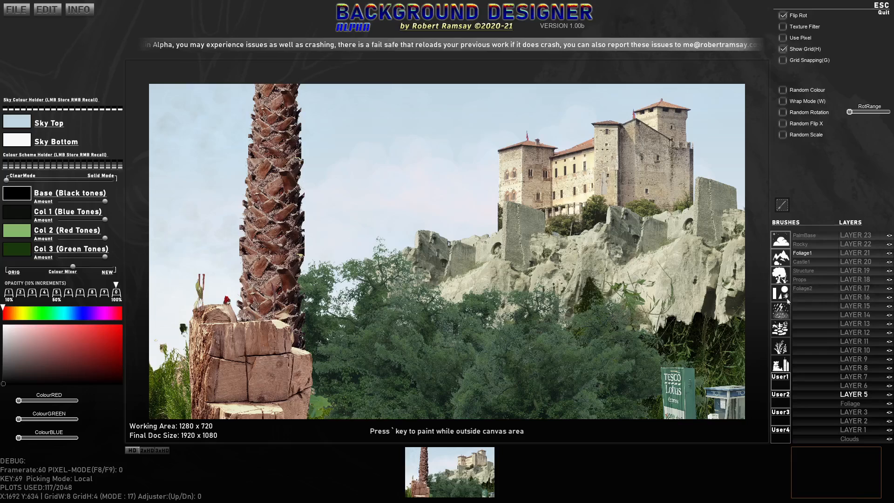
Step: Capture a rectangular section of the palm trunk as a brush named TreePart and return its colour mix fully to the original colours
{"action": "left_click", "coordinate": [783, 205]}
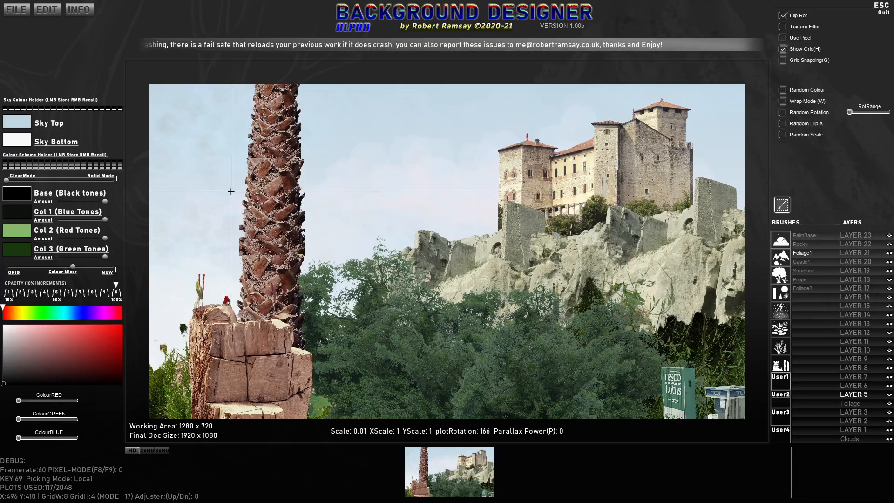
{"action": "mouse_move", "coordinate": [231, 191]}
{"action": "left_mouse_down"}
{"action": "mouse_move", "coordinate": [283, 225]}
{"action": "mouse_move", "coordinate": [313, 231]}
{"action": "left_mouse_up"}
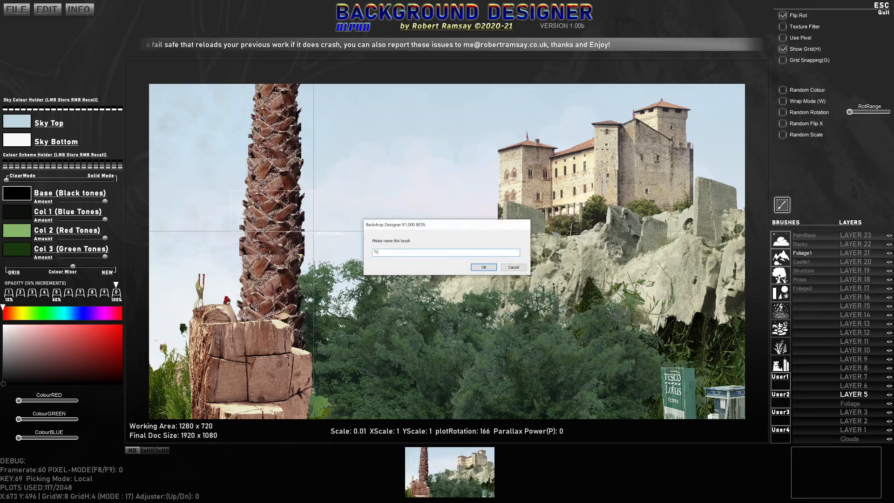
{"action": "type", "text": "TreePart"}
{"action": "key", "text": "Return"}
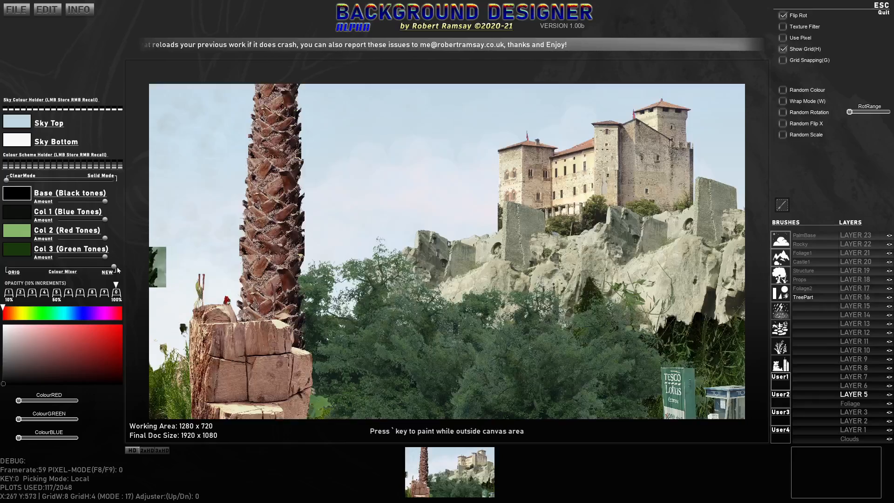
{"action": "left_click_drag", "start_coordinate": [114, 268], "coordinate": [5, 268]}
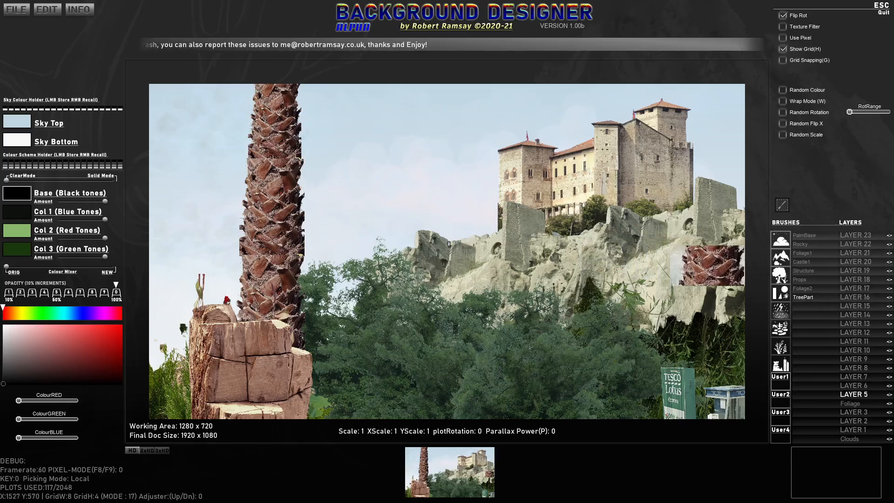
Step: Choose the foliage3 tree brush on Layer 17, mix it fully to the new colours, and sample its tones from the canvas's foliage
{"action": "left_click", "coordinate": [864, 288]}
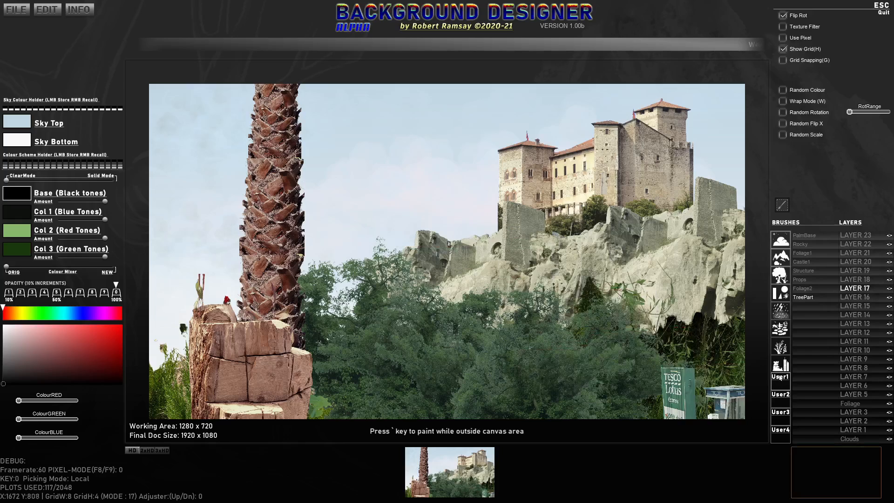
{"action": "left_click", "coordinate": [781, 347]}
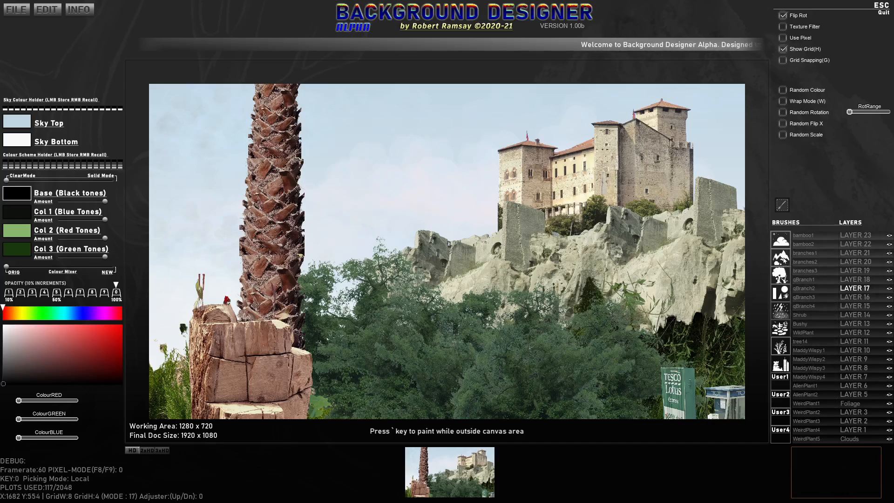
{"action": "left_click", "coordinate": [781, 275]}
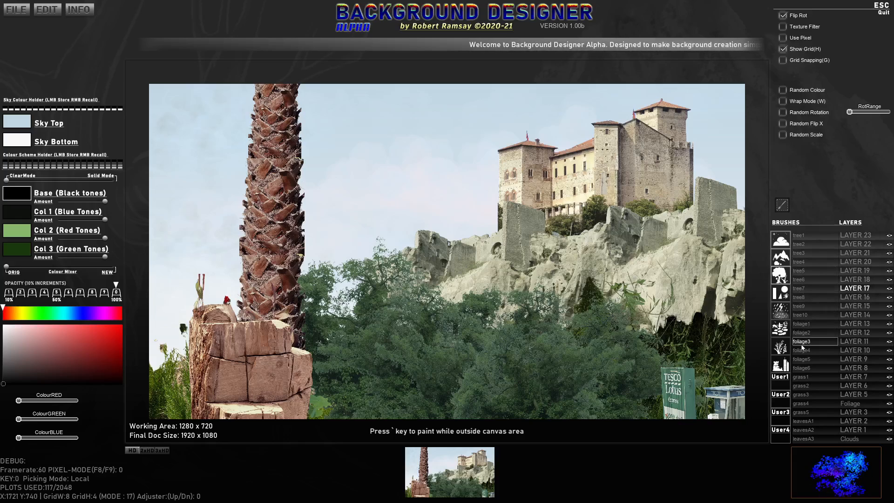
{"action": "left_click", "coordinate": [802, 342]}
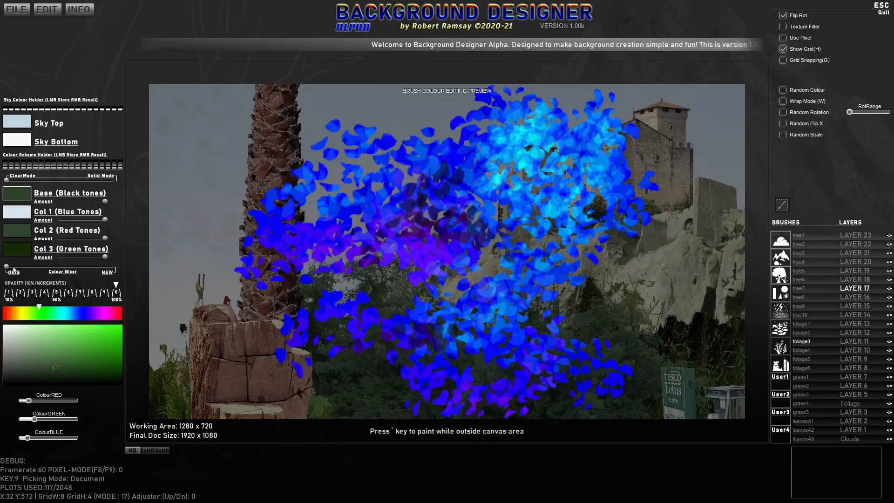
{"action": "left_click_drag", "start_coordinate": [8, 267], "coordinate": [114, 267]}
{"action": "key", "text": "Tab"}
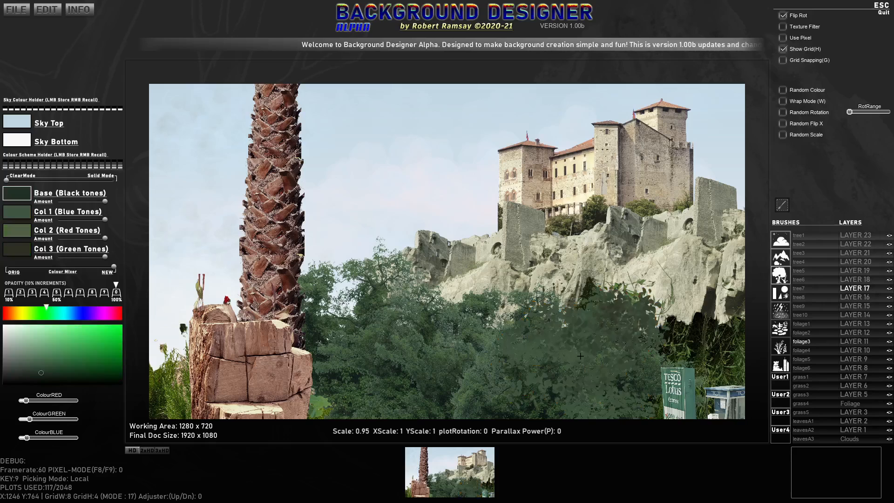
Step: Shrink the foliage3 brush to 0.37, enable Random Scale, Random Flip X and Random Rotation, and raise the rotation range slightly
{"action": "scroll", "coordinate": [583, 332], "scroll_direction": "down", "scroll_amount": 7}
{"action": "scroll", "coordinate": [584, 331], "scroll_direction": "down", "scroll_amount": 7}
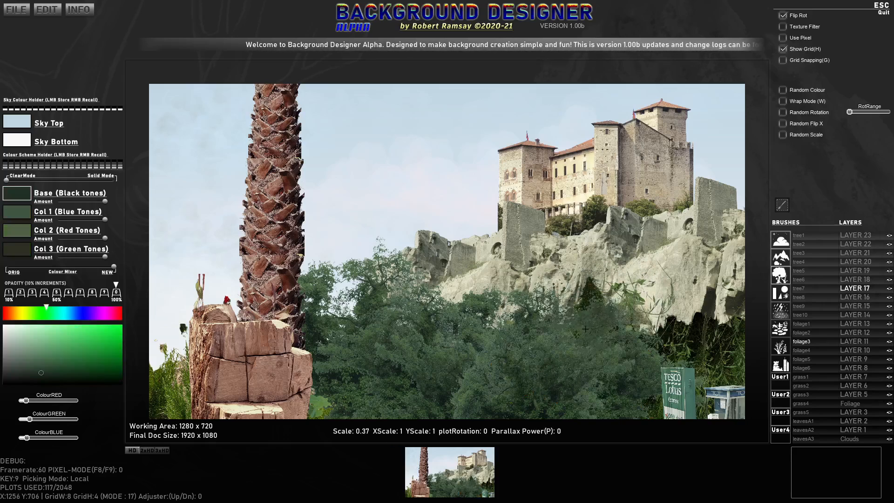
{"action": "left_click", "coordinate": [784, 135]}
{"action": "left_click", "coordinate": [783, 113]}
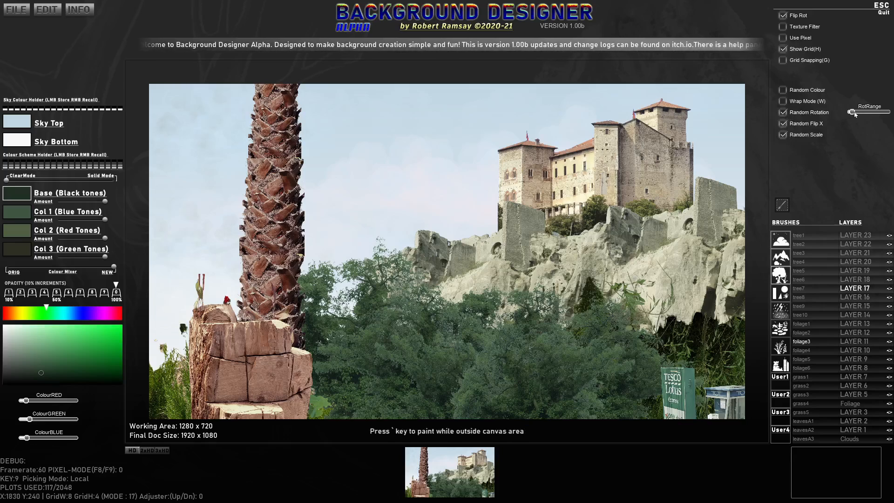
Step: Stamp foliage3 leaf clusters repeatedly on Layer 17 over the bushes below the cliffs, reducing the brush scale from 0.32 to 0.22
{"action": "left_click", "coordinate": [648, 328]}
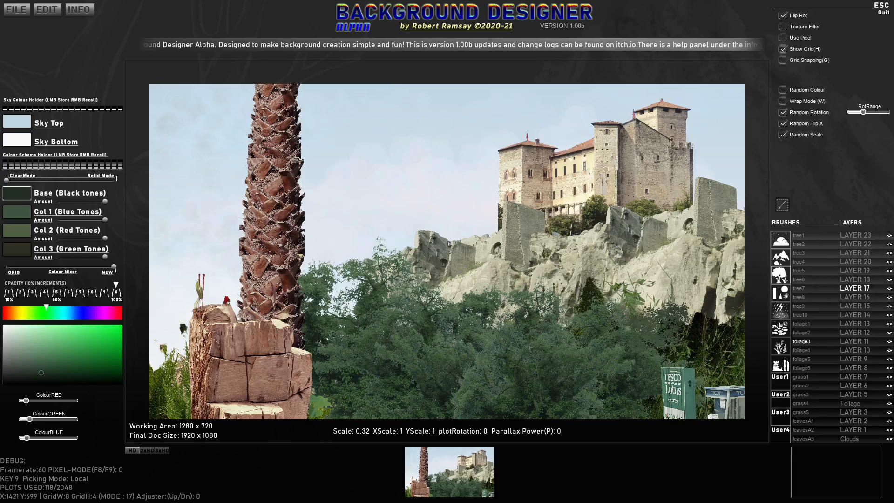
{"action": "scroll", "coordinate": [654, 326], "scroll_direction": "down", "scroll_amount": 2}
{"action": "left_click", "coordinate": [651, 319]}
{"action": "left_click", "coordinate": [643, 311]}
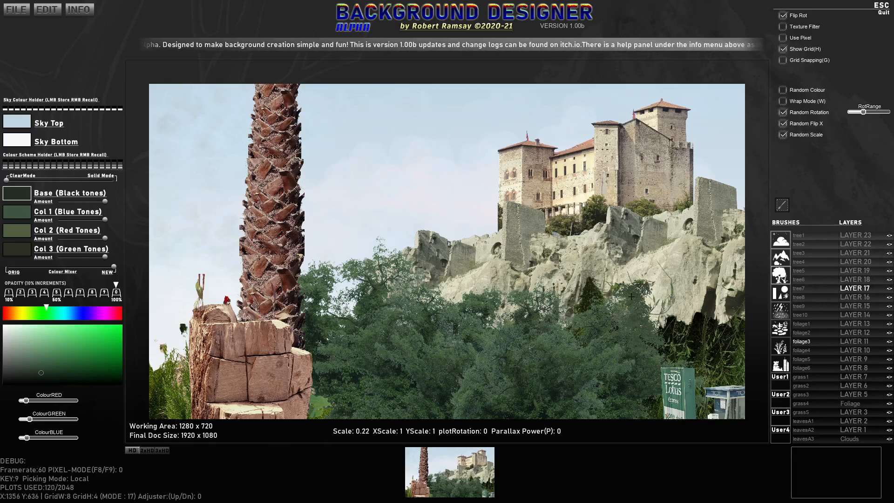
{"action": "left_click", "coordinate": [627, 301]}
{"action": "left_click", "coordinate": [619, 289]}
{"action": "left_click", "coordinate": [603, 293]}
{"action": "left_click", "coordinate": [619, 283]}
{"action": "left_click", "coordinate": [641, 295]}
{"action": "left_click", "coordinate": [665, 302]}
{"action": "left_click", "coordinate": [659, 309]}
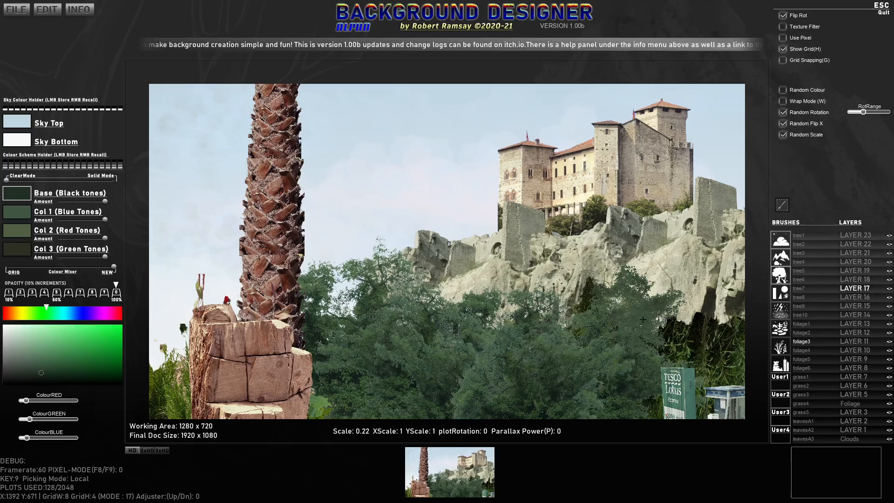
{"action": "left_click", "coordinate": [616, 276]}
{"action": "left_click", "coordinate": [675, 329]}
{"action": "left_click", "coordinate": [673, 325]}
{"action": "left_click", "coordinate": [659, 322]}
{"action": "left_click", "coordinate": [660, 286]}
{"action": "left_click", "coordinate": [653, 293]}
{"action": "left_click", "coordinate": [625, 306]}
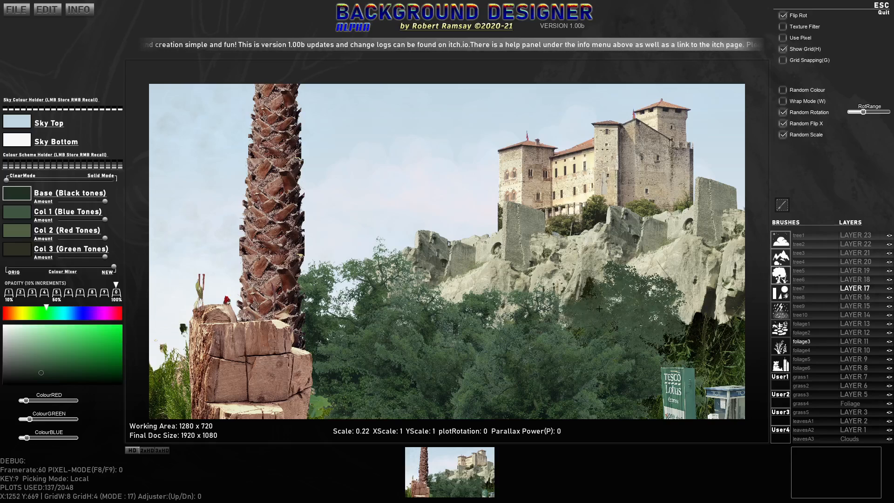
Step: Darken the foliage3 brush's Base (Black tones) colour to a near-black green
{"action": "mouse_move", "coordinate": [52, 274]}
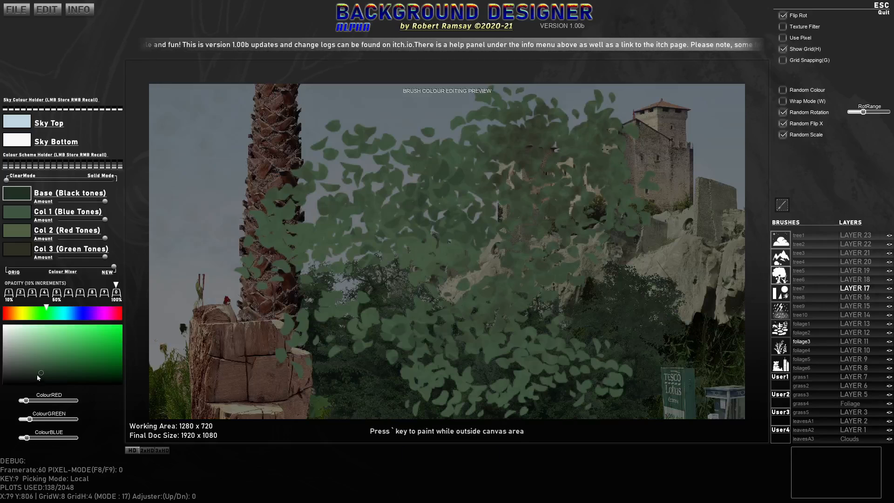
{"action": "left_click_drag", "start_coordinate": [38, 377], "coordinate": [51, 381]}
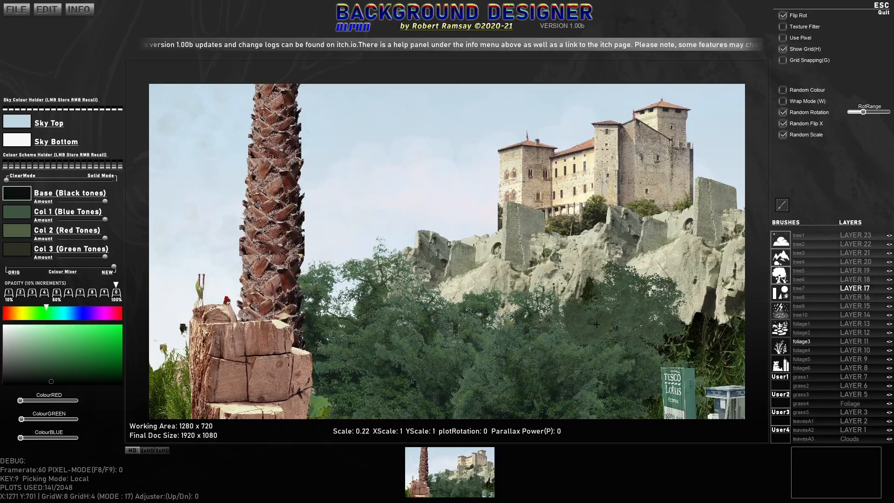
Step: Stamp dark foliage3 leaf clusters at scale 0.22 over the far end of the bushes, above the green Tesco sign
{"action": "left_click", "coordinate": [680, 317]}
{"action": "left_click", "coordinate": [664, 342]}
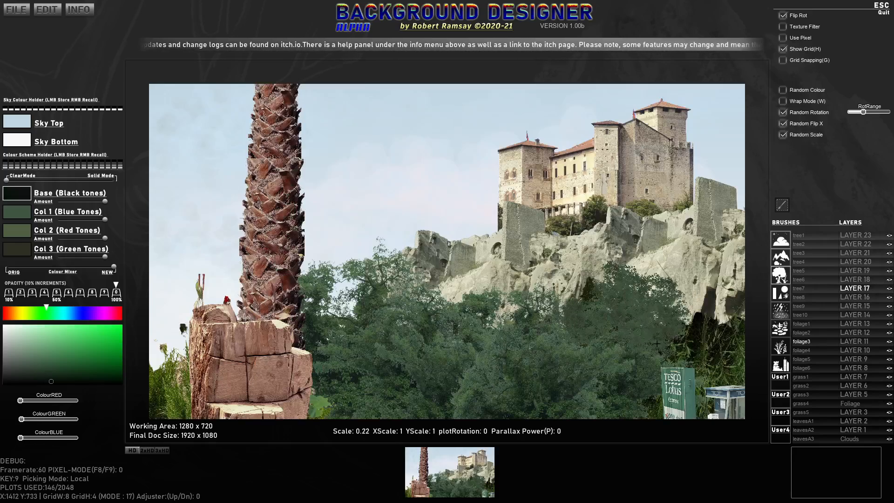
{"action": "left_click", "coordinate": [636, 350]}
{"action": "left_click", "coordinate": [690, 344]}
{"action": "left_click", "coordinate": [695, 325]}
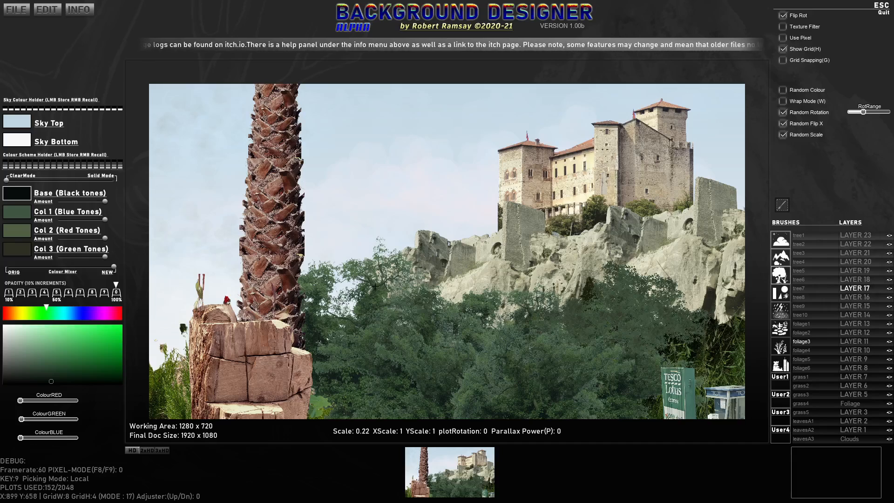
Step: Sample brown tones from the palm trunk for the foliage3 brush, shrink it to 0.07 and stamp it on the trunk's lower part
{"action": "left_click", "coordinate": [261, 242]}
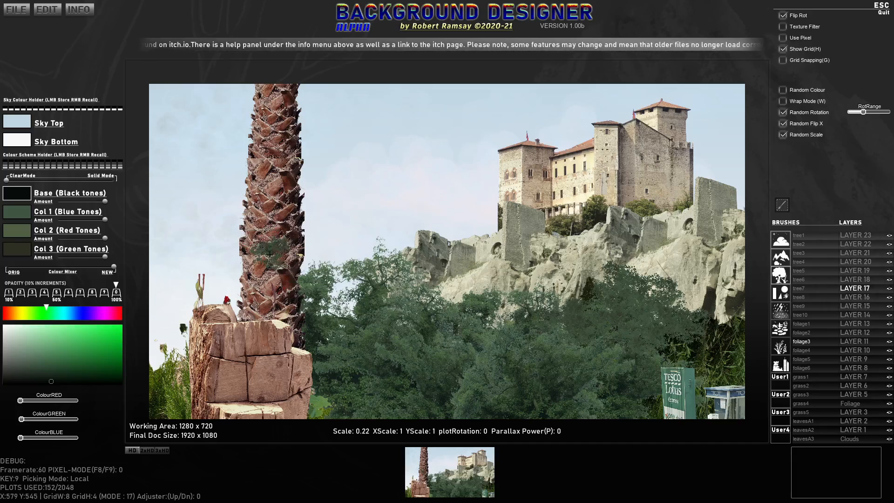
{"action": "key", "text": "Tab"}
{"action": "key", "text": "Tab"}
{"action": "key", "text": "Tab"}
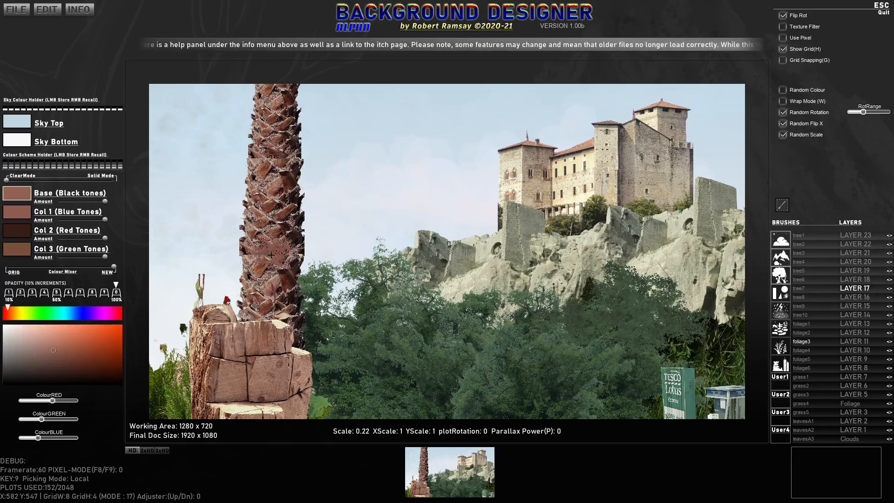
{"action": "scroll", "coordinate": [262, 252], "scroll_direction": "down", "scroll_amount": 3}
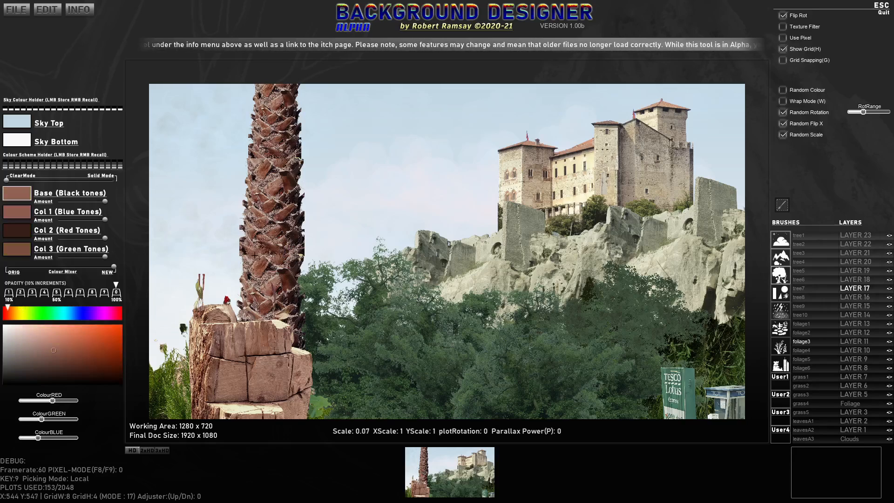
{"action": "left_click", "coordinate": [276, 260]}
Step: Try the Random colour picking mode to recolour the foliage3 brush over the palm trunk
{"action": "key", "text": "Tab"}
{"action": "key", "text": "Tab"}
{"action": "key", "text": "Tab"}
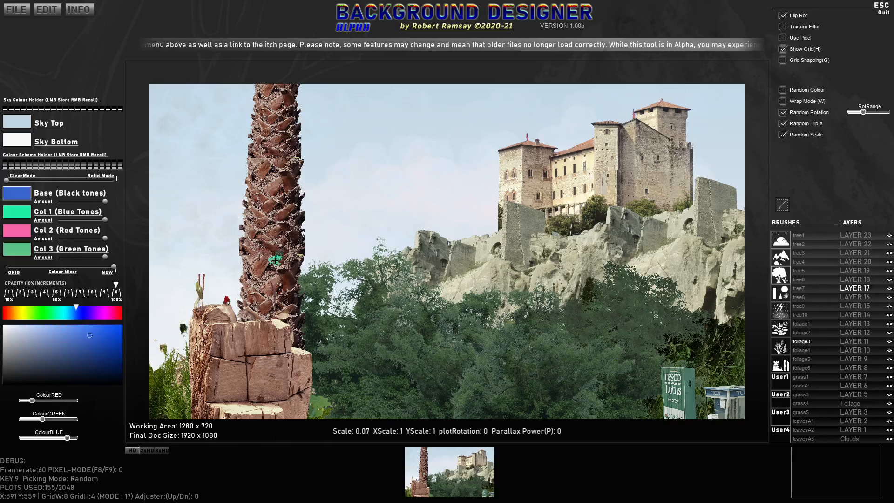
{"action": "key", "text": "Tab"}
{"action": "key", "text": "Tab"}
{"action": "key", "text": "Tab"}
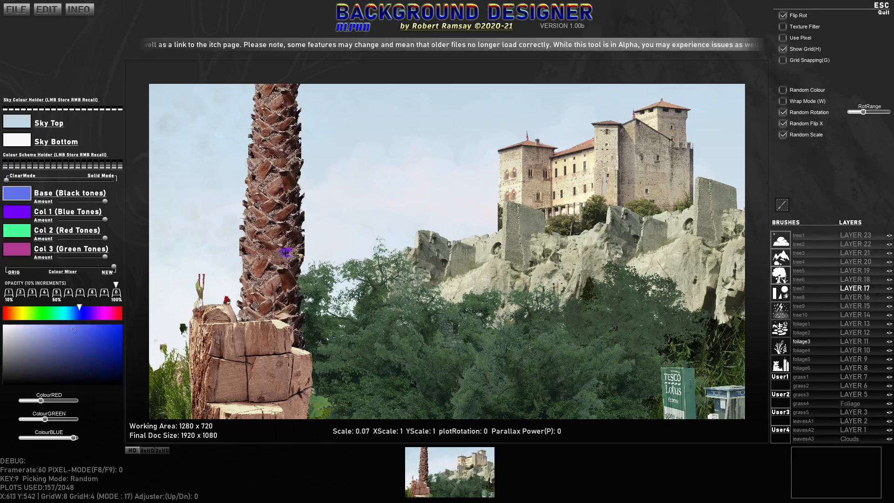
Step: Set the foliage3 brush to scale 0.10 and 50% opacity in locally sampled trunk browns, and stamp it over the upper palm trunk
{"action": "scroll", "coordinate": [276, 250], "scroll_direction": "down", "scroll_amount": 1}
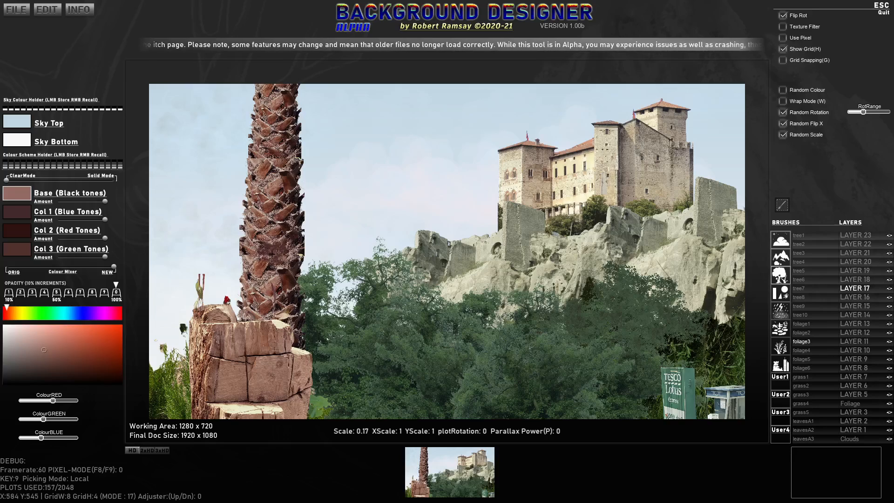
{"action": "scroll", "coordinate": [271, 169], "scroll_direction": "down", "scroll_amount": 2}
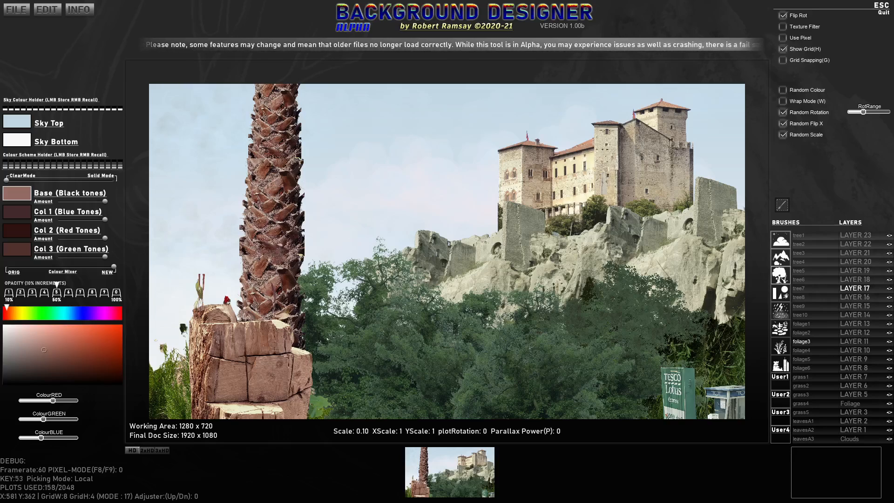
{"action": "left_click", "coordinate": [262, 160]}
{"action": "key", "text": "Tab"}
{"action": "left_click", "coordinate": [269, 159]}
{"action": "left_click", "coordinate": [269, 159]}
{"action": "left_click", "coordinate": [267, 159]}
Step: Resample the trunk's reddish-browns in Local picking mode and stamp more faint foliage3 texture on the palm trunk
{"action": "key", "text": "Tab"}
{"action": "key", "text": "Tab"}
{"action": "key", "text": "Tab"}
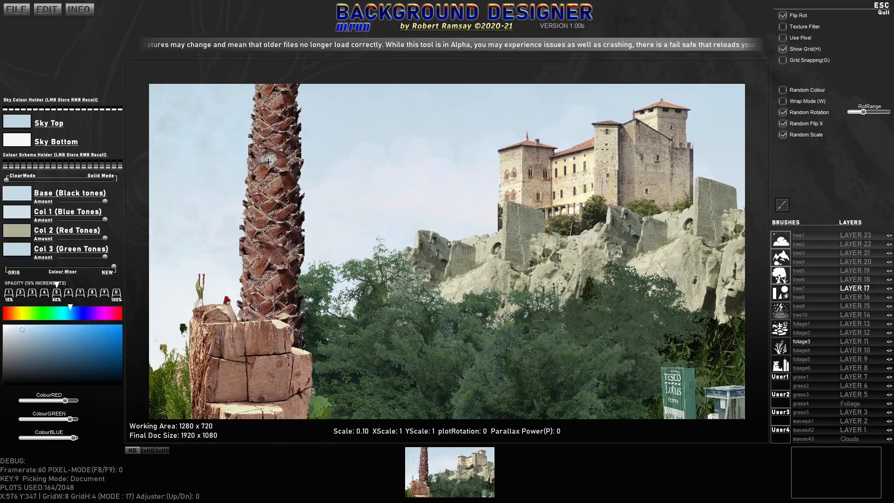
{"action": "key", "text": "Tab"}
{"action": "key", "text": "Tab"}
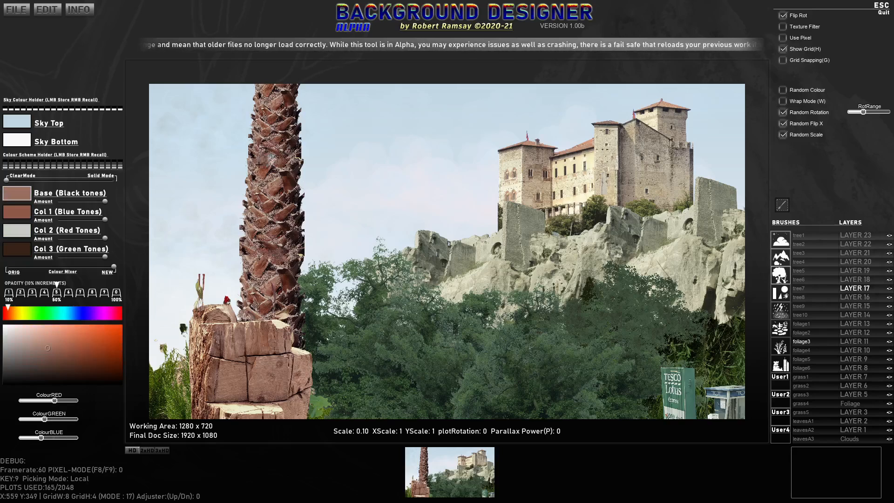
{"action": "left_click", "coordinate": [274, 157]}
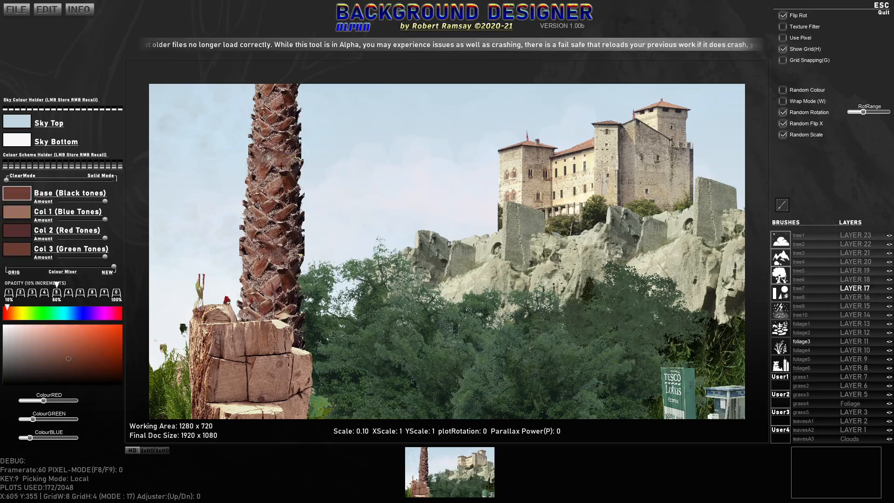
{"action": "key", "text": "space"}
{"action": "key", "text": "space"}
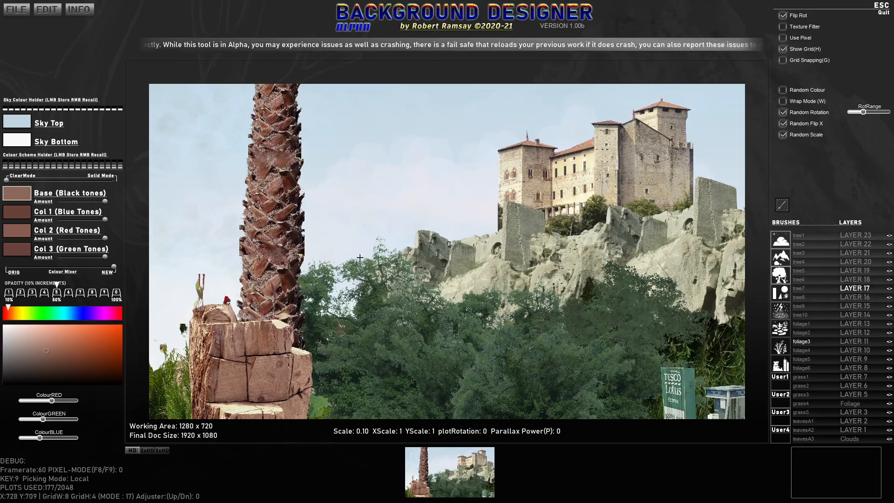
Step: Import 059.png into the next free slot of the User1 brush set, name it PalmFoliage and select it
{"action": "left_click", "coordinate": [781, 380]}
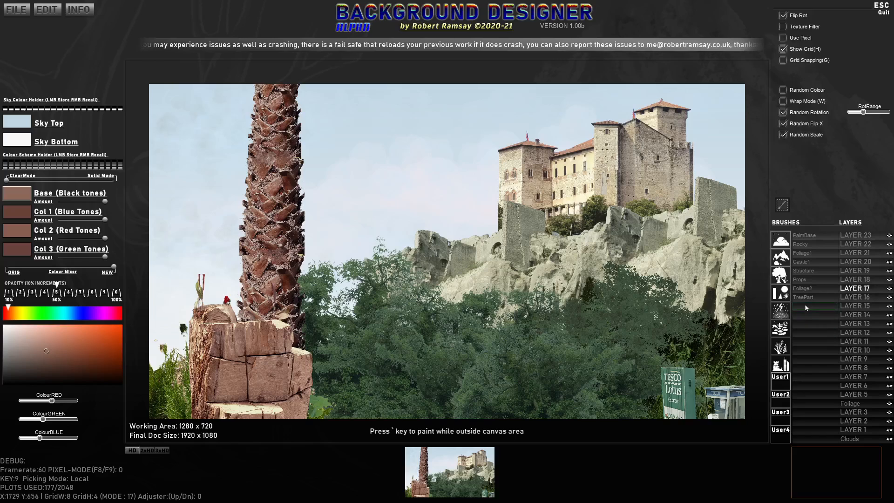
{"action": "left_click", "coordinate": [805, 306]}
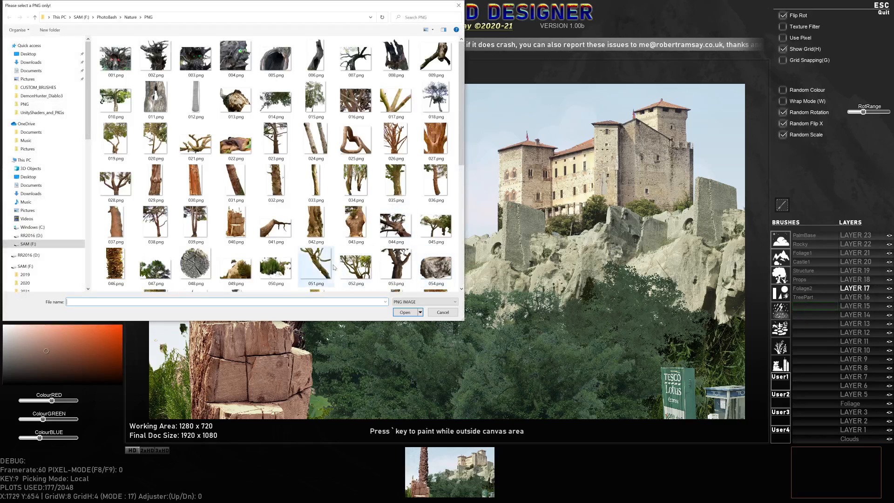
{"action": "scroll", "coordinate": [218, 191], "scroll_direction": "down", "scroll_amount": 5}
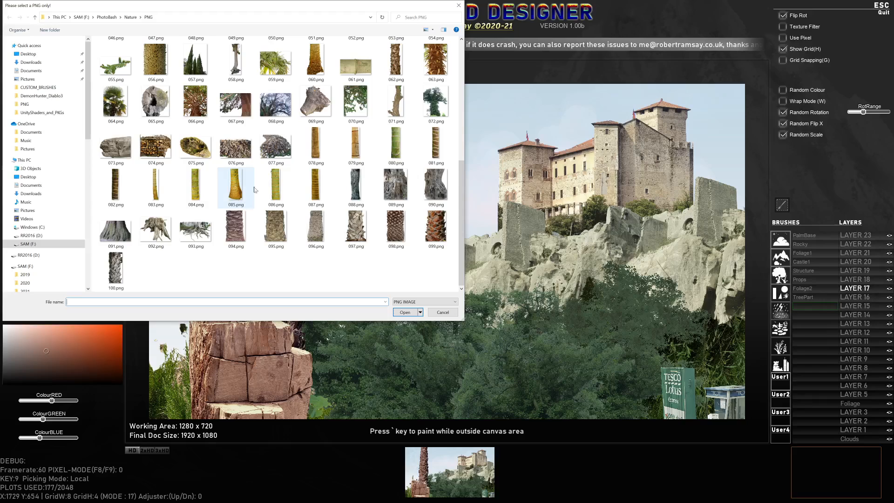
{"action": "double_click", "coordinate": [275, 60]}
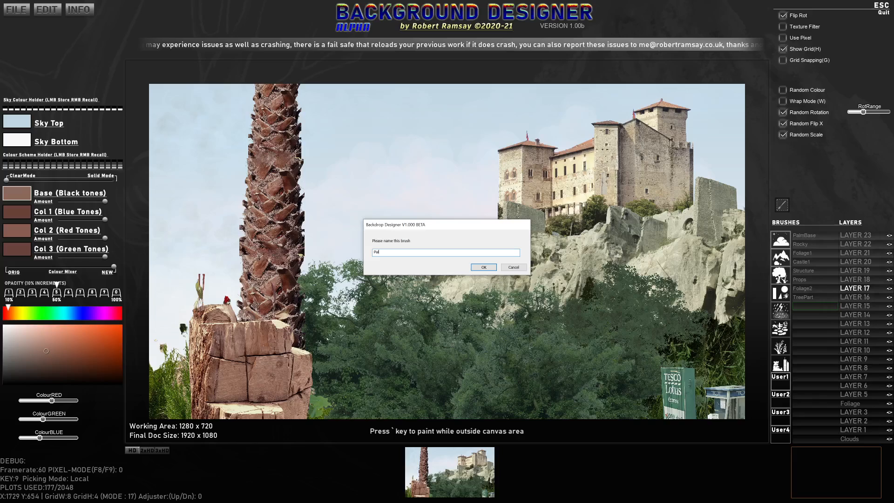
{"action": "key", "text": "Return"}
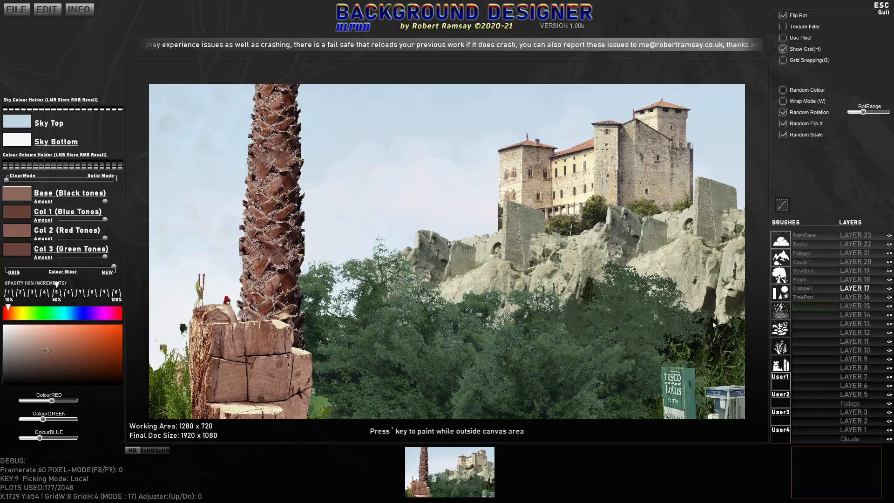
{"action": "left_click", "coordinate": [827, 306]}
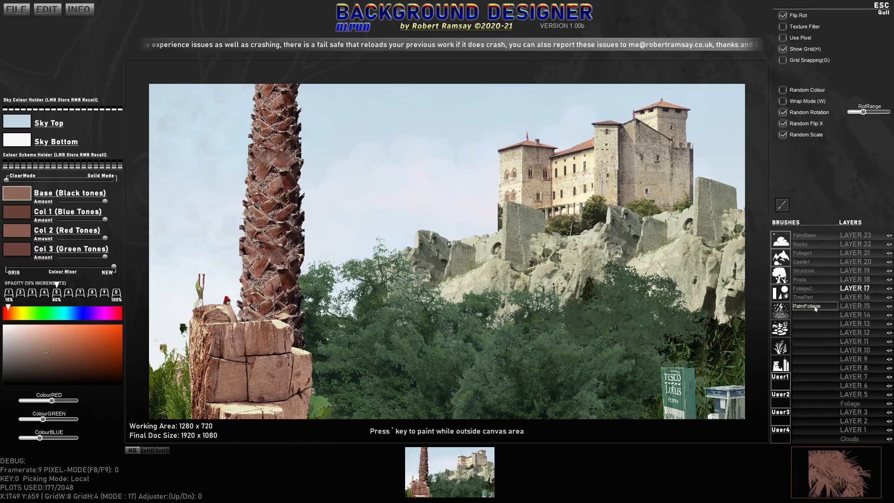
Step: Set the brush opacity to 100% and mix the PalmFoliage colours mostly back towards the original
{"action": "scroll", "coordinate": [450, 260], "scroll_direction": "down", "scroll_amount": 2}
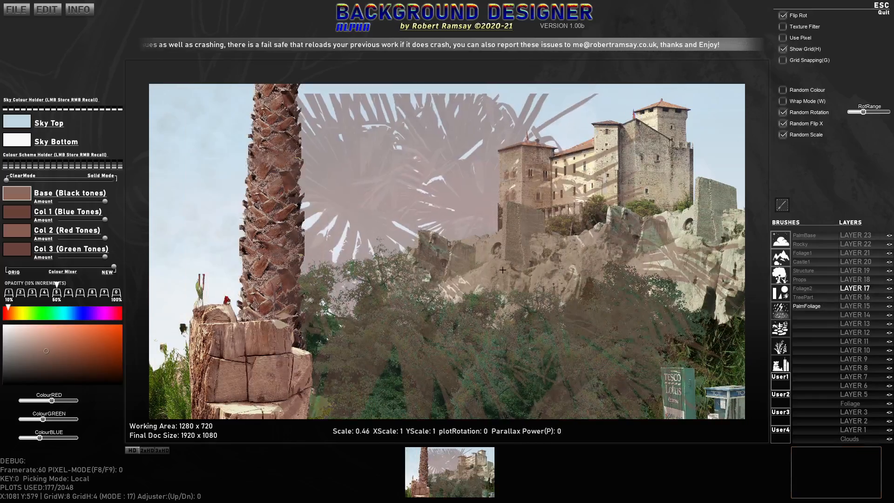
{"action": "key", "text": "0"}
{"action": "scroll", "coordinate": [460, 256], "scroll_direction": "up", "scroll_amount": 1}
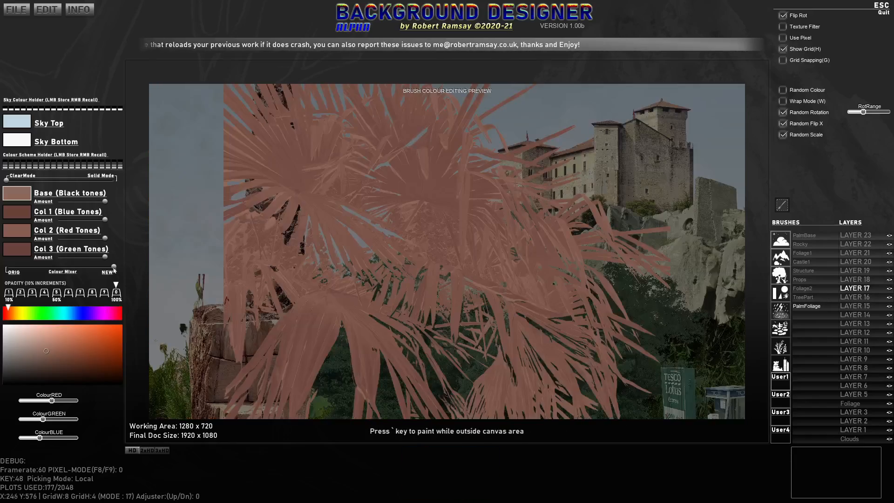
{"action": "mouse_move", "coordinate": [113, 269]}
{"action": "left_mouse_down"}
{"action": "mouse_move", "coordinate": [6, 270]}
{"action": "mouse_move", "coordinate": [41, 277]}
{"action": "left_mouse_up"}
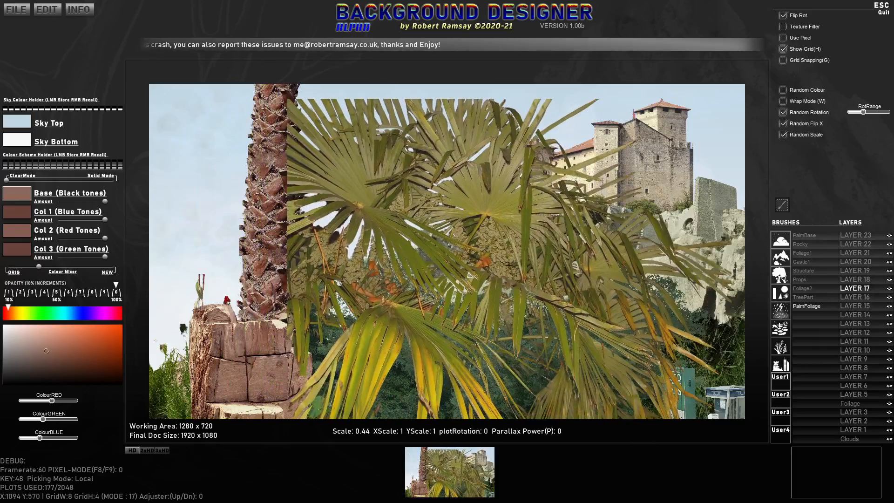
Step: Mirror the PalmFoliage brush horizontally and shrink it to a scale of 0.21
{"action": "key", "text": "x"}
{"action": "scroll", "coordinate": [615, 310], "scroll_direction": "down", "scroll_amount": 4}
{"action": "scroll", "coordinate": [618, 312], "scroll_direction": "down", "scroll_amount": 3}
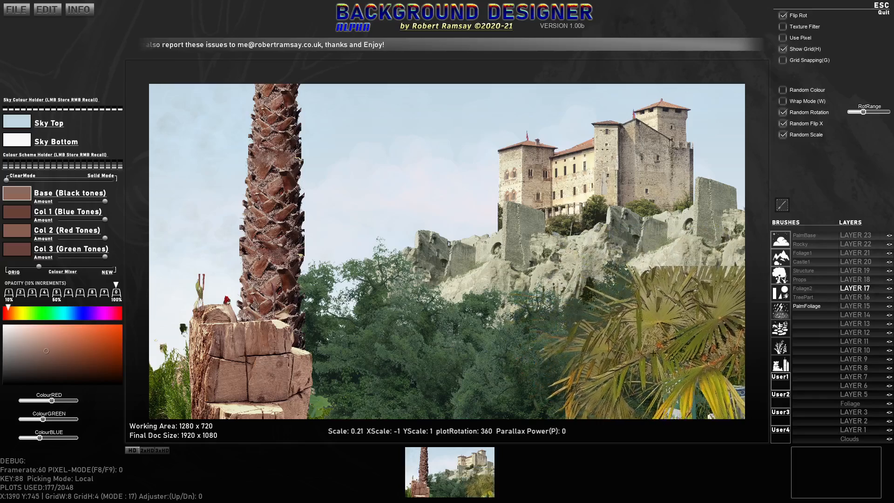
Step: Rotate the palm foliage brush to 320 degrees and make Layer 2 the active layer
{"action": "key", "text": "r"}
{"action": "key", "text": "r"}
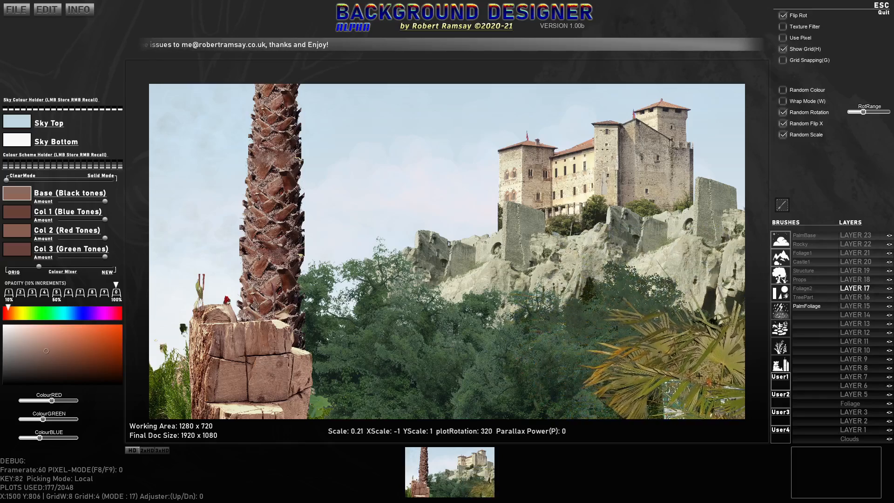
{"action": "scroll", "coordinate": [699, 399], "scroll_direction": "up", "scroll_amount": 3}
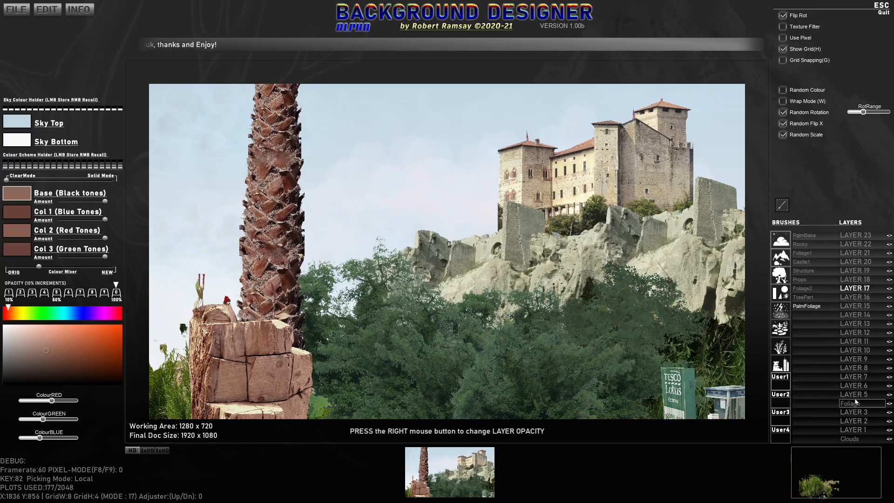
{"action": "left_click", "coordinate": [855, 421]}
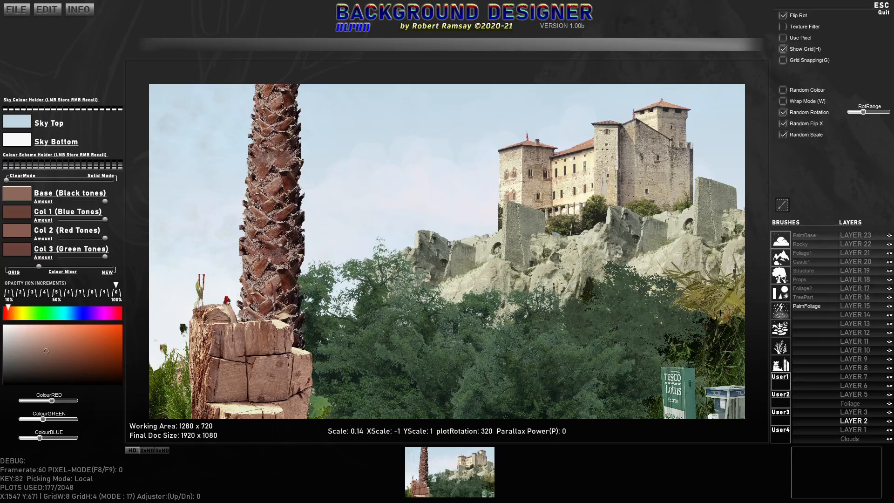
Step: Sample foliage greens as the brush colour scheme and move the colour mixer to about halfway between original and new
{"action": "key", "text": "Tab"}
{"action": "key", "text": "Tab"}
{"action": "key", "text": "Tab"}
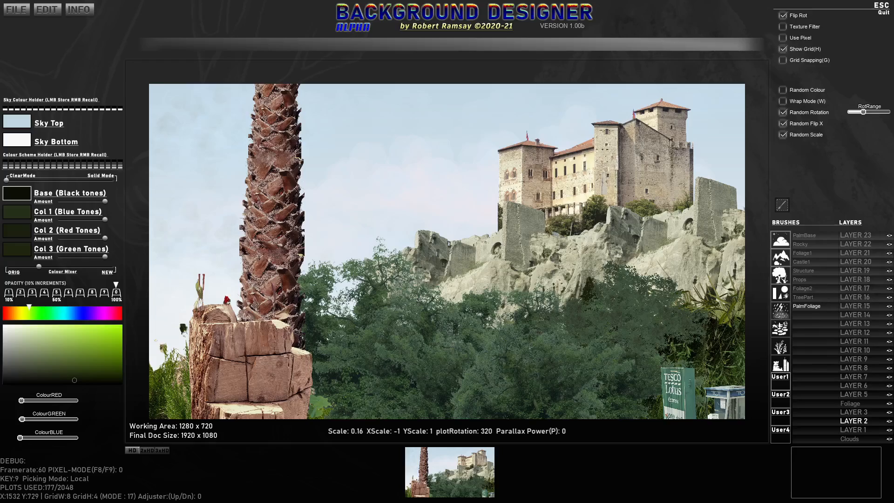
{"action": "left_click_drag", "start_coordinate": [39, 267], "coordinate": [49, 266]}
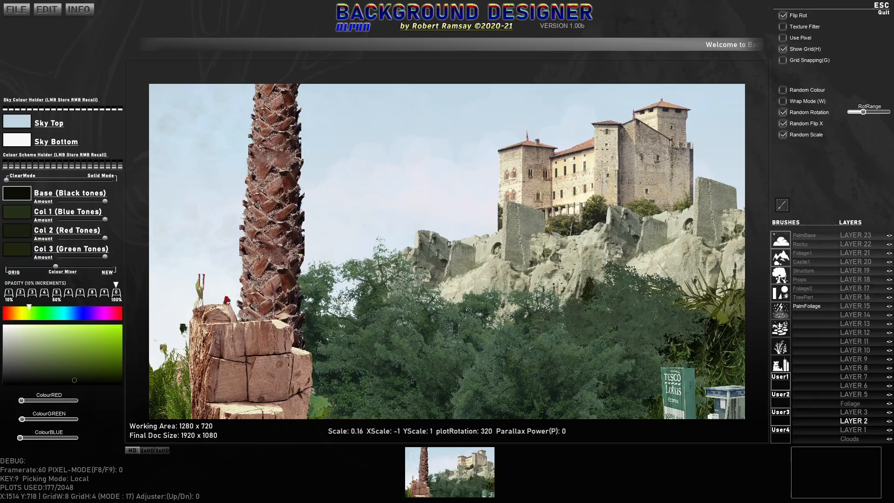
{"action": "key", "text": "Tab"}
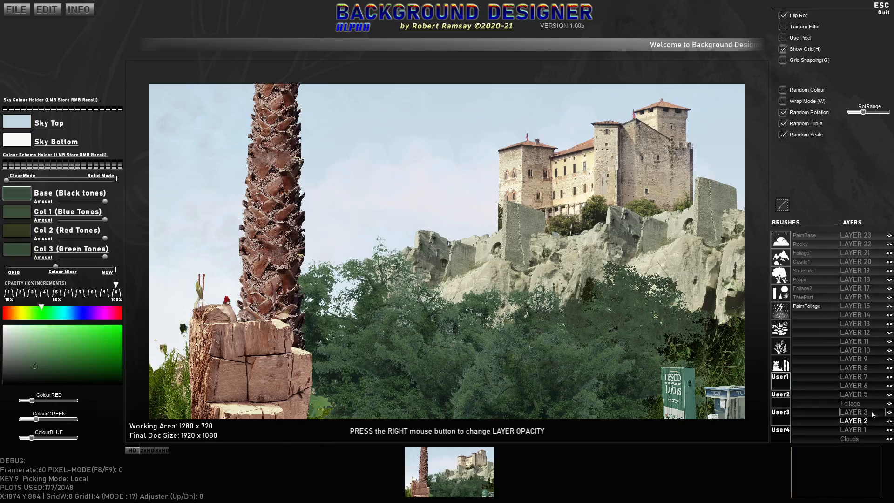
Step: Make Layer 5 active and try a palm foliage stamp at scale 0.06 over the bushes
{"action": "left_click", "coordinate": [867, 399]}
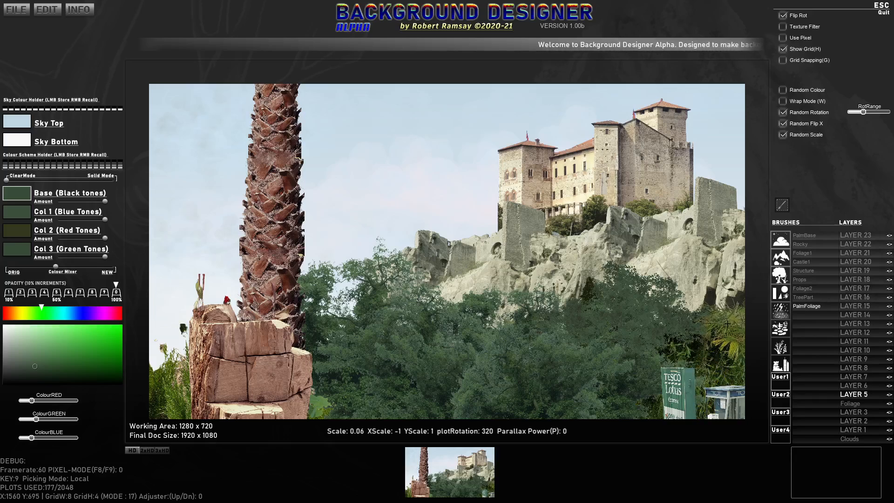
{"action": "key", "text": "e"}
{"action": "key", "text": "e"}
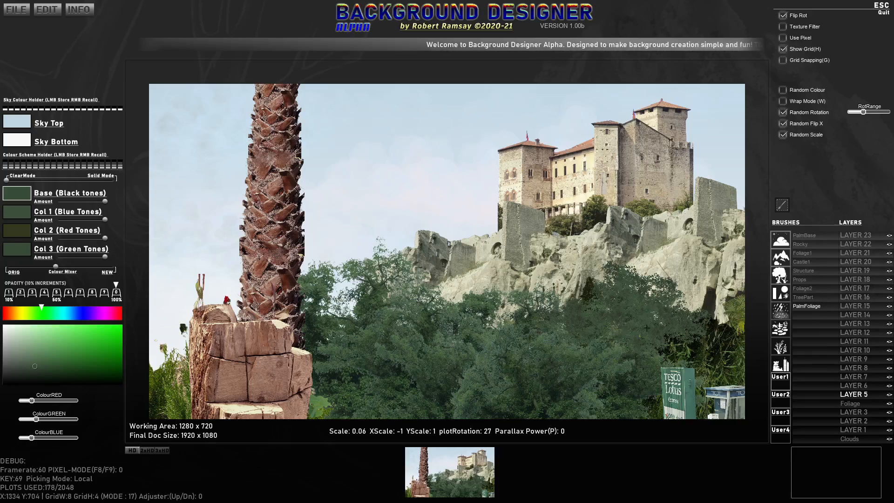
Step: Undo the last palm foliage stamp and turn off Random Rotation, Random Flip X and Random Scale
{"action": "key", "text": "ctrl+z"}
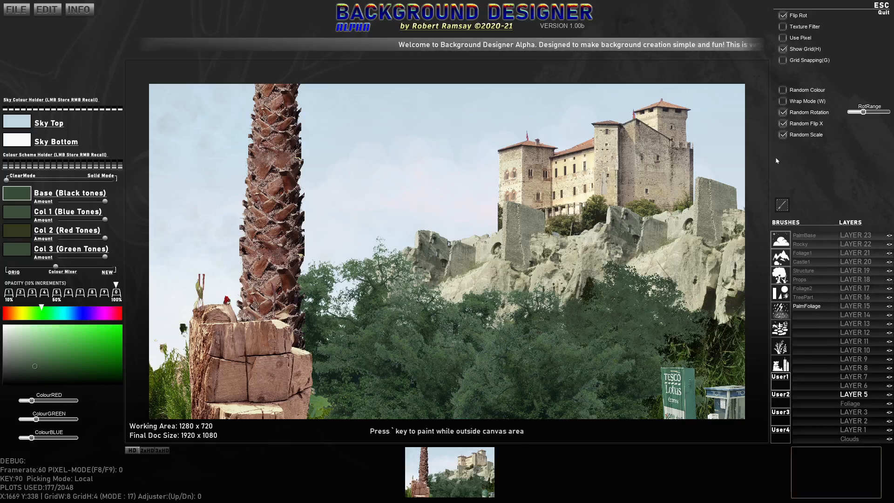
{"action": "left_click", "coordinate": [783, 113]}
{"action": "left_click", "coordinate": [783, 124]}
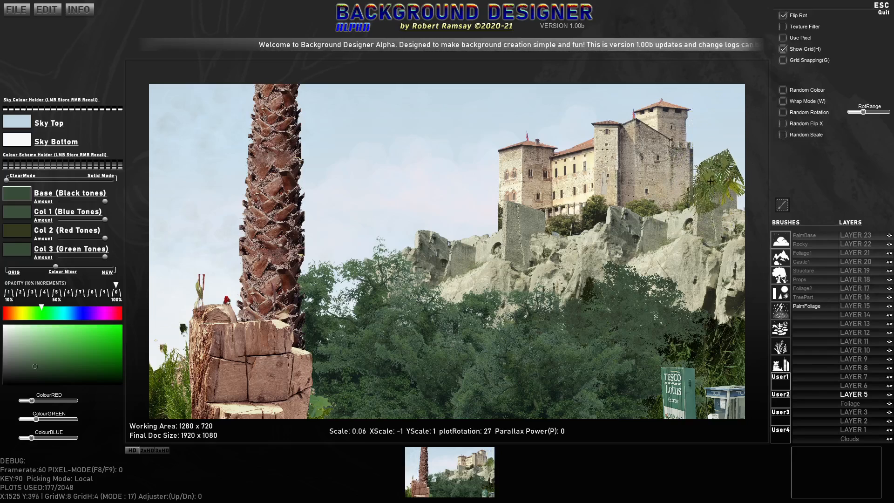
Step: Stamp palm foliage on Layer 5 beside the bushes below the cliff, finishing with a stamp at scale 0.14 and rotation 302
{"action": "scroll", "coordinate": [713, 167], "scroll_direction": "up", "scroll_amount": 5}
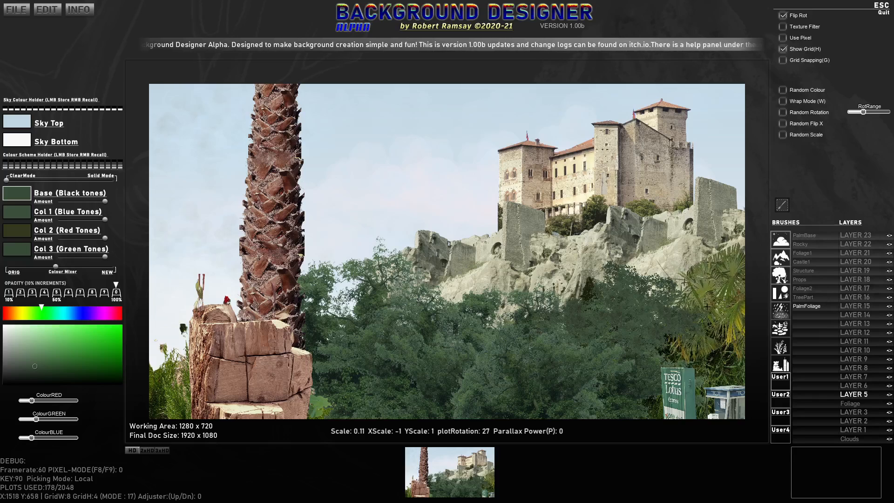
{"action": "key", "text": "e"}
{"action": "key", "text": "r"}
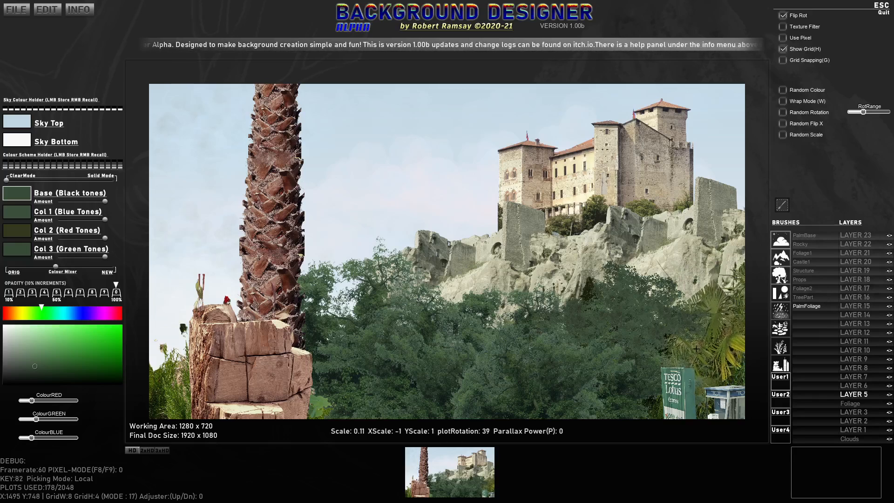
{"action": "key", "text": "r"}
{"action": "scroll", "coordinate": [710, 347], "scroll_direction": "down", "scroll_amount": 2}
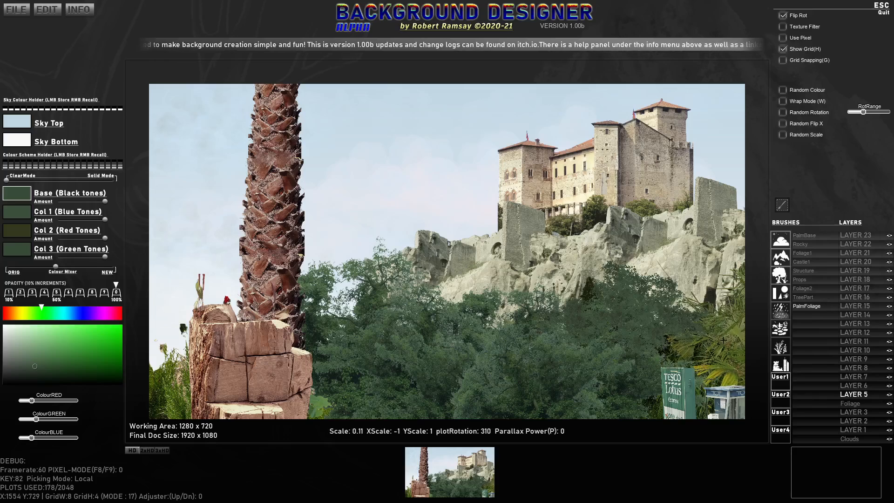
{"action": "key", "text": "r"}
{"action": "key", "text": "r"}
{"action": "scroll", "coordinate": [717, 354], "scroll_direction": "up", "scroll_amount": 5}
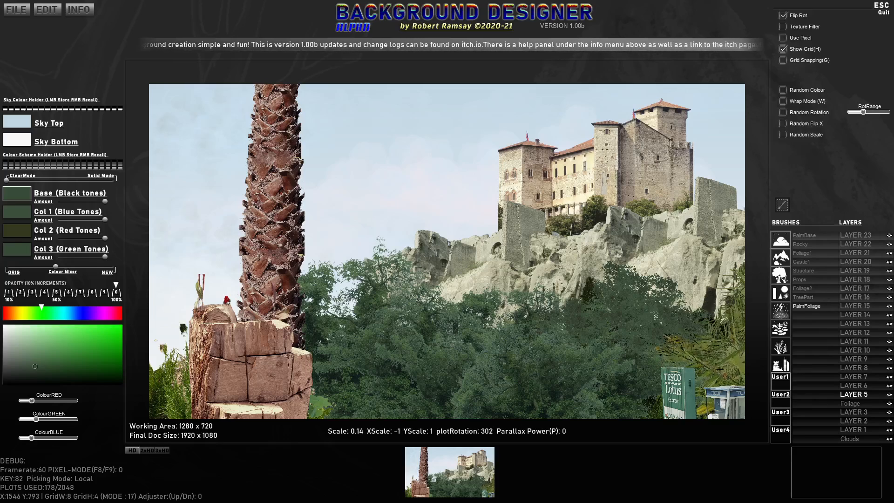
{"action": "left_click", "coordinate": [718, 369]}
Step: Make the Clouds layer active and choose the fog2 brush from the weather brushes
{"action": "scroll", "coordinate": [719, 369], "scroll_direction": "down", "scroll_amount": 5}
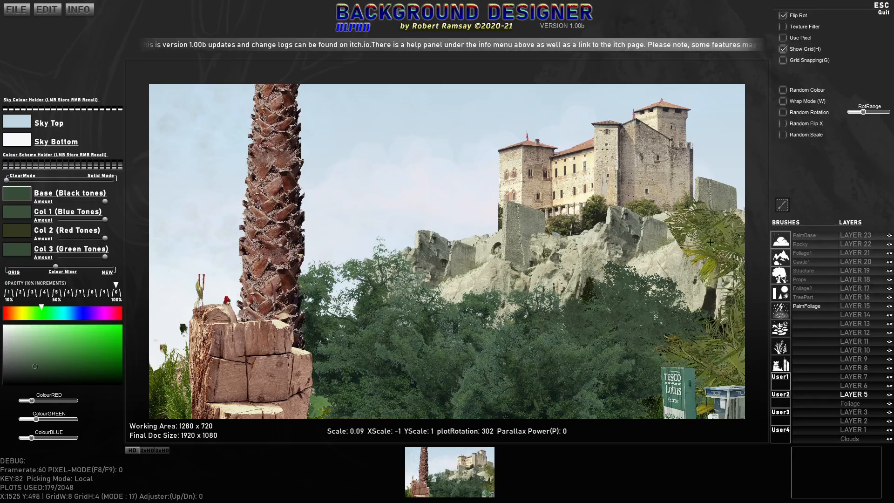
{"action": "scroll", "coordinate": [675, 247], "scroll_direction": "down", "scroll_amount": 8}
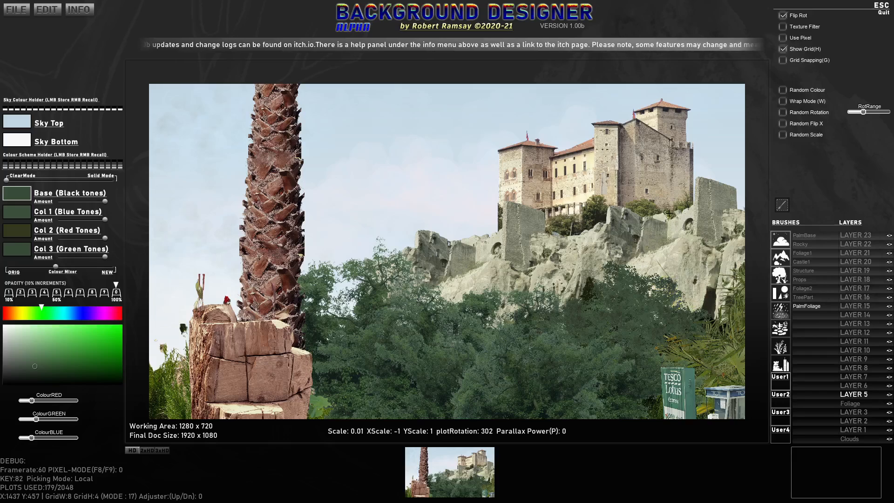
{"action": "key", "text": "e"}
{"action": "key", "text": "e"}
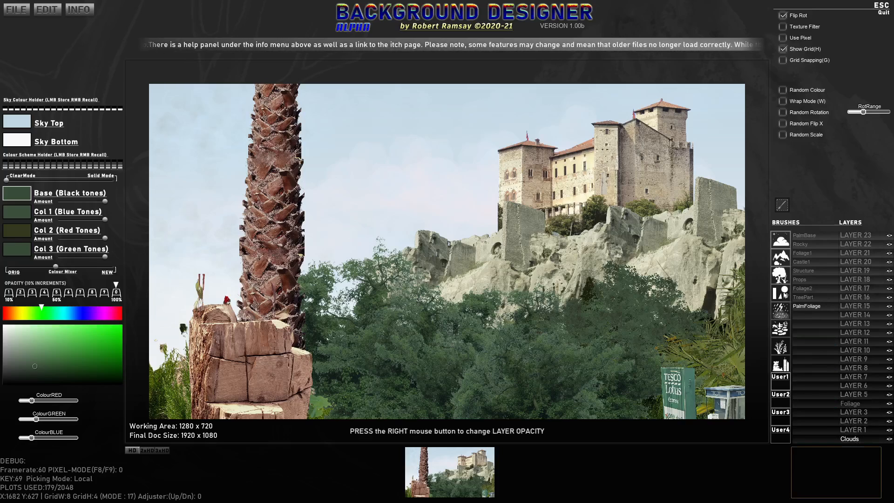
{"action": "left_click", "coordinate": [785, 309]}
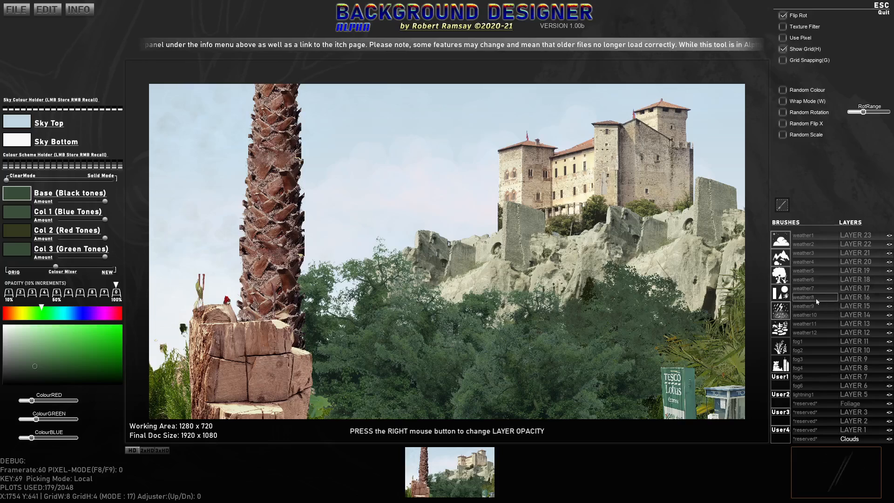
{"action": "left_click", "coordinate": [805, 351]}
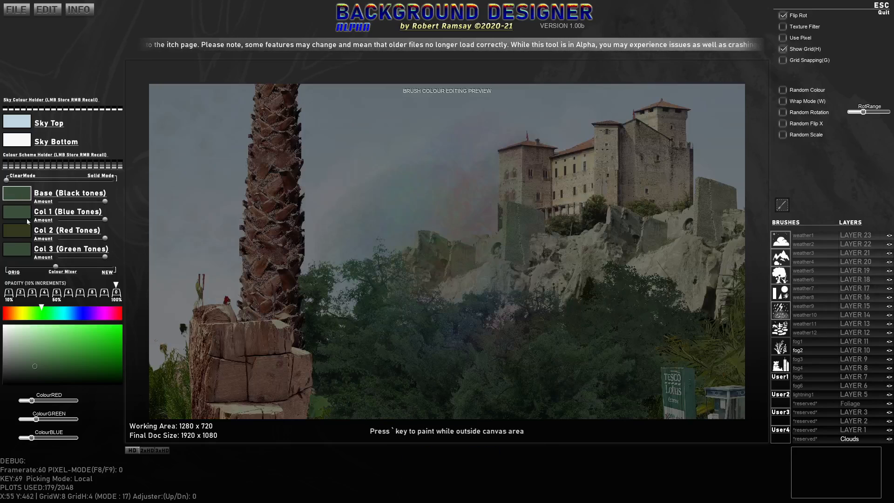
Step: Set the base and all three brush tones to white and move the colour mixer fully to new
{"action": "left_click", "coordinate": [4, 326]}
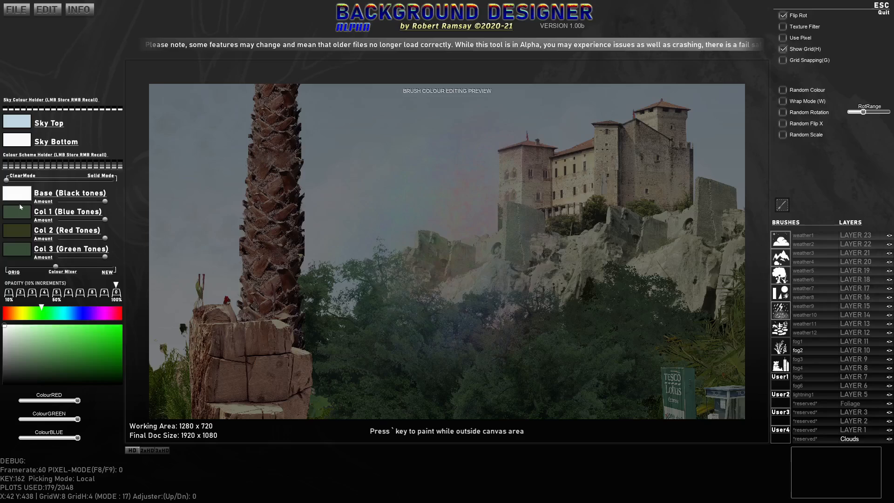
{"action": "left_click", "coordinate": [20, 196], "text": "ctrl"}
{"action": "scroll", "coordinate": [334, 210], "scroll_direction": "up", "scroll_amount": 3}
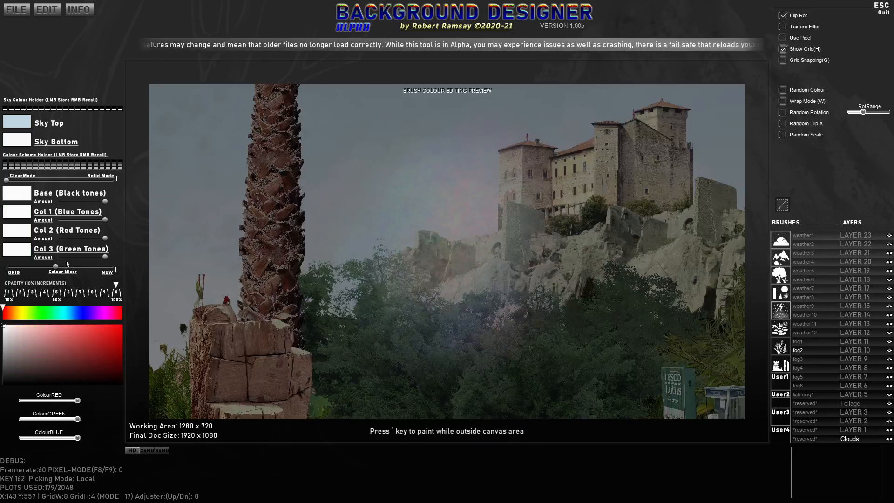
{"action": "left_click", "coordinate": [113, 267]}
{"action": "scroll", "coordinate": [383, 221], "scroll_direction": "up", "scroll_amount": 2}
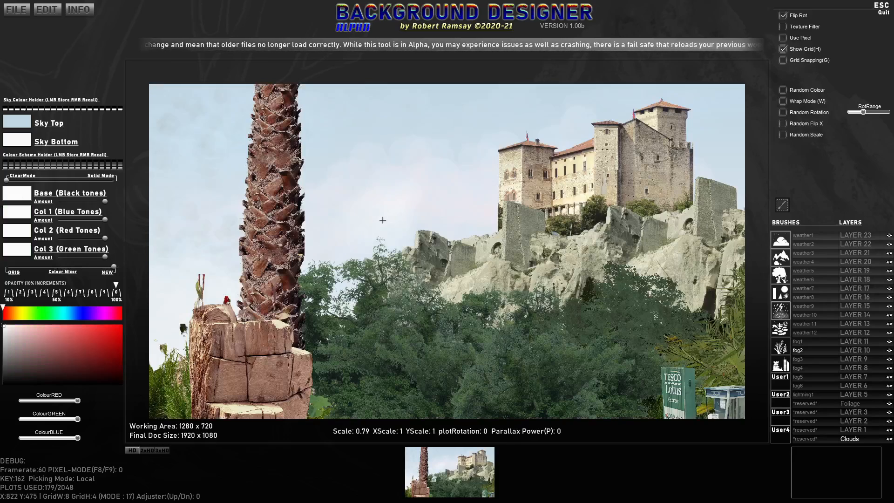
Step: Paint white fog clouds across the sky, enabling Random Rotation, Random Flip X and Random Scale for the upper strokes
{"action": "scroll", "coordinate": [446, 204], "scroll_direction": "up", "scroll_amount": 2}
{"action": "mouse_move", "coordinate": [460, 217]}
{"action": "left_mouse_down"}
{"action": "mouse_move", "coordinate": [470, 175]}
{"action": "mouse_move", "coordinate": [336, 188]}
{"action": "mouse_move", "coordinate": [371, 161]}
{"action": "mouse_move", "coordinate": [424, 175]}
{"action": "left_mouse_up"}
{"action": "left_click", "coordinate": [211, 239]}
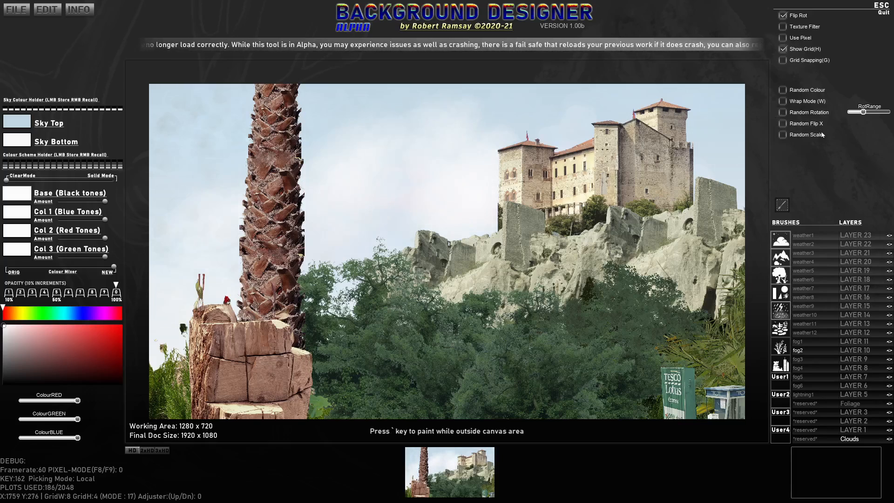
{"action": "left_click", "coordinate": [783, 112]}
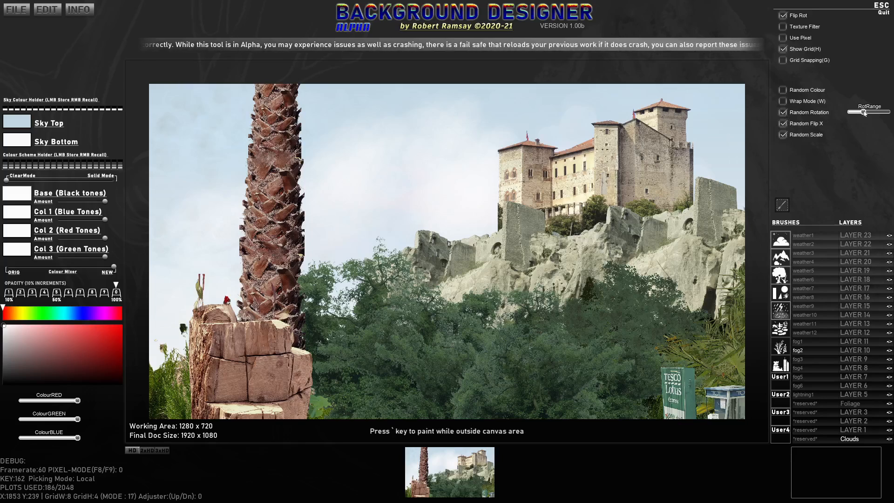
{"action": "mouse_move", "coordinate": [219, 151]}
{"action": "left_mouse_down"}
{"action": "mouse_move", "coordinate": [200, 182]}
{"action": "mouse_move", "coordinate": [178, 139]}
{"action": "mouse_move", "coordinate": [259, 115]}
{"action": "mouse_move", "coordinate": [419, 112]}
{"action": "left_mouse_up"}
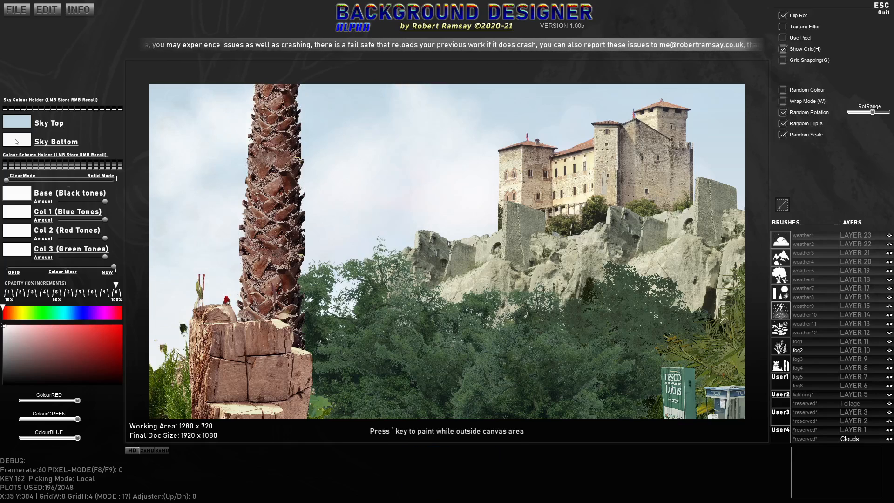
Step: Change the Sky Top colour to a medium blue and stamp more fog clouds, some flipped, around the castle and palm trunk
{"action": "right_click", "coordinate": [12, 123]}
{"action": "left_click_drag", "start_coordinate": [27, 343], "coordinate": [57, 336]}
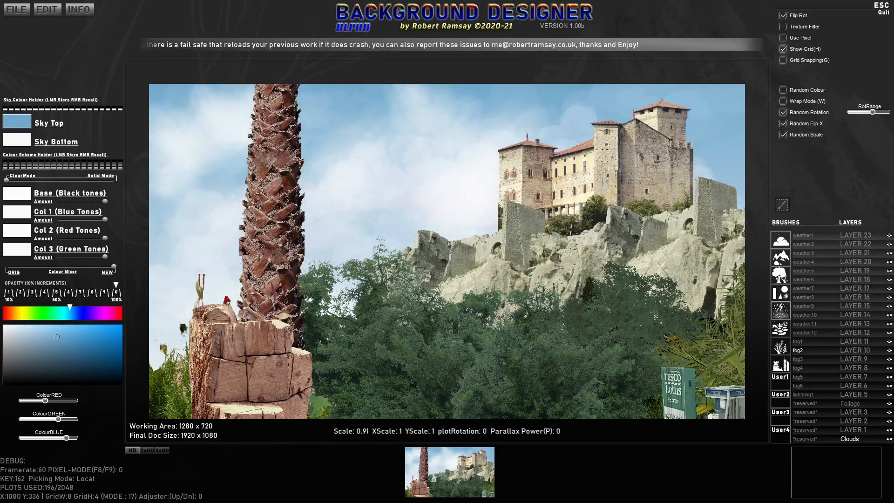
{"action": "left_click", "coordinate": [509, 120]}
{"action": "left_click", "coordinate": [565, 119]}
{"action": "key", "text": "x"}
{"action": "left_click", "coordinate": [414, 190]}
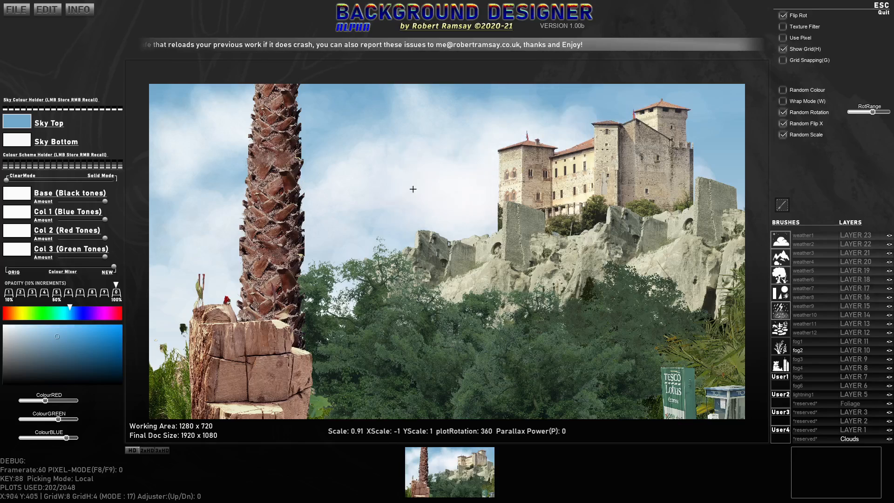
{"action": "left_click", "coordinate": [400, 186]}
{"action": "key", "text": "x"}
{"action": "left_click", "coordinate": [373, 212]}
{"action": "key", "text": "x"}
{"action": "left_click", "coordinate": [309, 241]}
{"action": "left_click", "coordinate": [222, 270]}
{"action": "left_click", "coordinate": [221, 258]}
{"action": "left_click", "coordinate": [206, 230]}
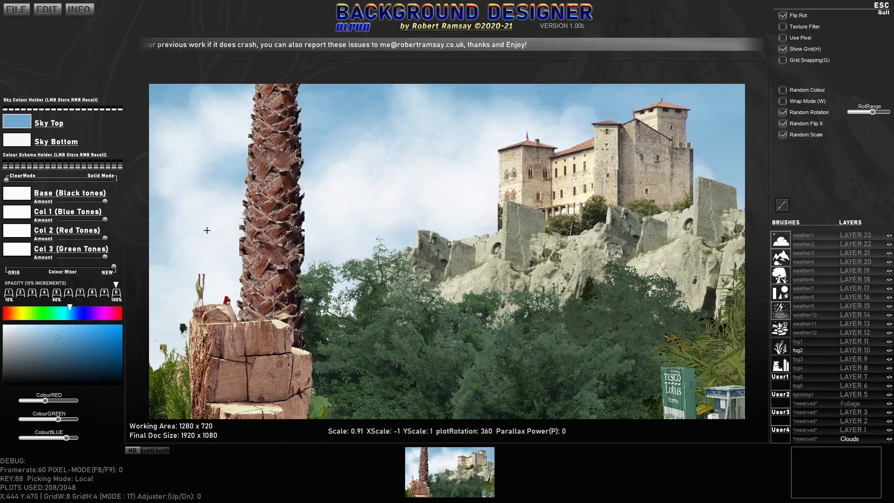
Step: Stamp fog on Layer 1 and then on Layer 2 along the base of the cliff, behind the bushes
{"action": "left_click", "coordinate": [849, 430]}
{"action": "left_click", "coordinate": [852, 421]}
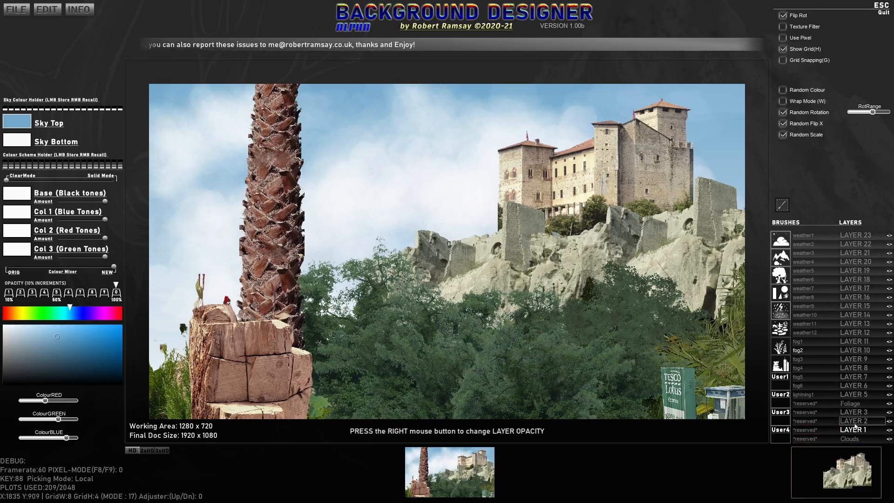
{"action": "left_click", "coordinate": [510, 310]}
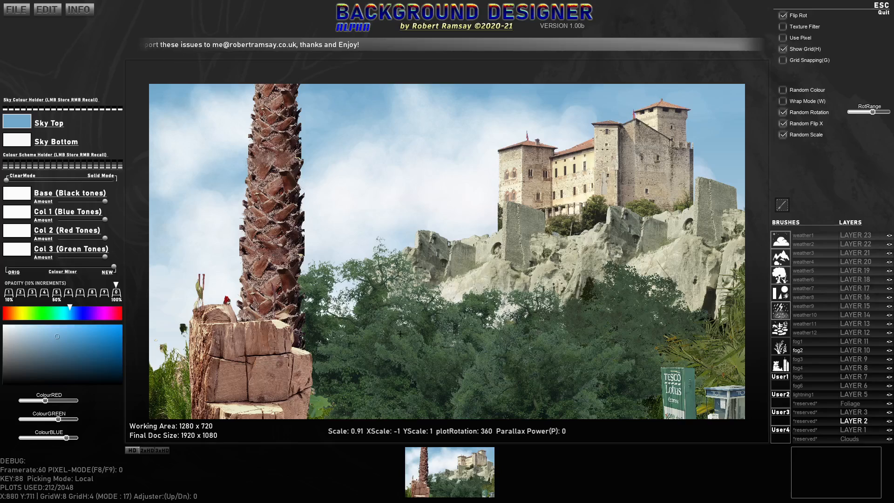
{"action": "left_click", "coordinate": [443, 286]}
{"action": "left_click", "coordinate": [455, 283]}
{"action": "left_click", "coordinate": [522, 284]}
Step: Lower the brush opacity to 20%, enlarge the fog brush to about scale 1.8, and paint faint haze across the cliff
{"action": "key", "text": "1"}
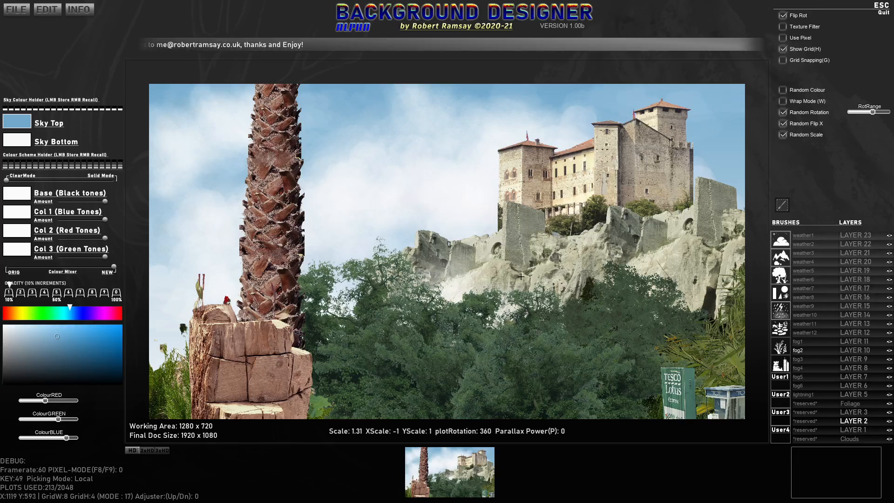
{"action": "key", "text": "bracketright"}
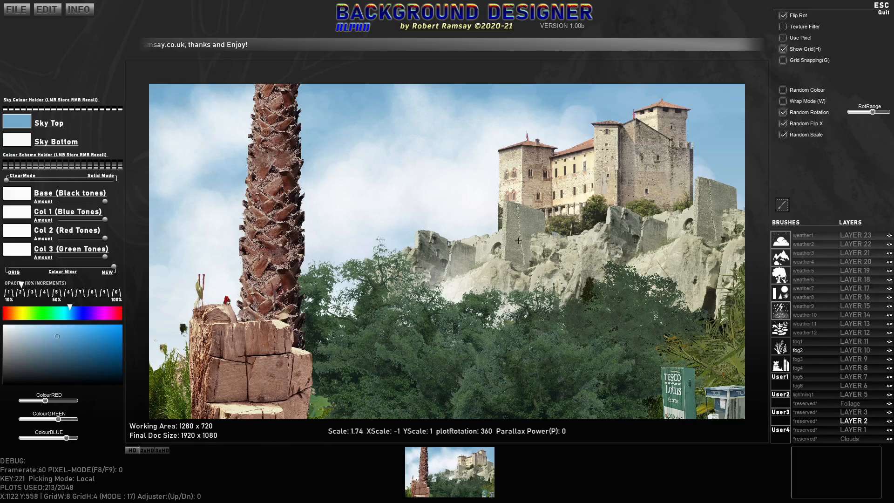
{"action": "mouse_move", "coordinate": [492, 254]}
{"action": "left_mouse_down"}
{"action": "mouse_move", "coordinate": [549, 249]}
{"action": "mouse_move", "coordinate": [572, 260]}
{"action": "left_mouse_up"}
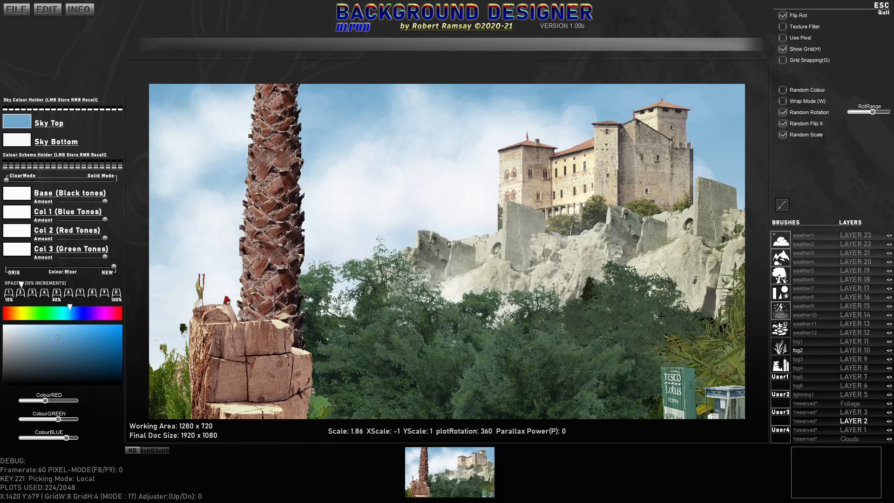
Step: Change the Sky Top colour to a brighter, slightly violet blue
{"action": "key", "text": "alt"}
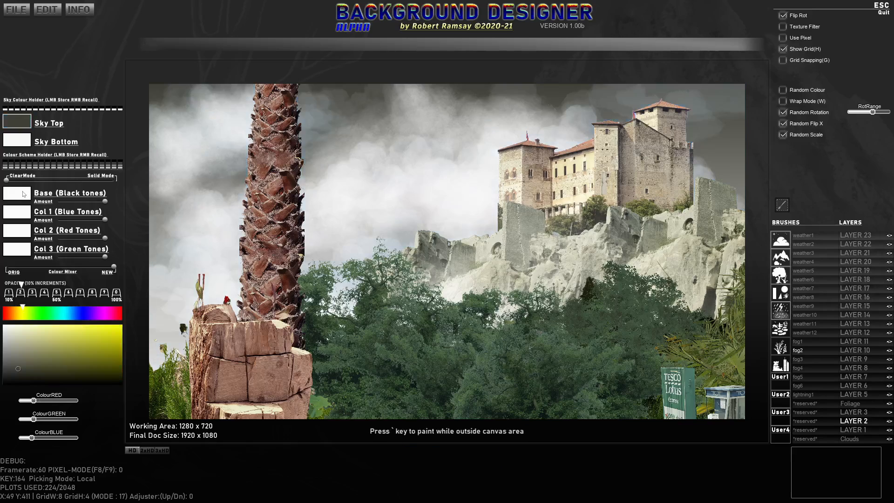
{"action": "left_click", "coordinate": [71, 315]}
{"action": "left_click", "coordinate": [67, 333]}
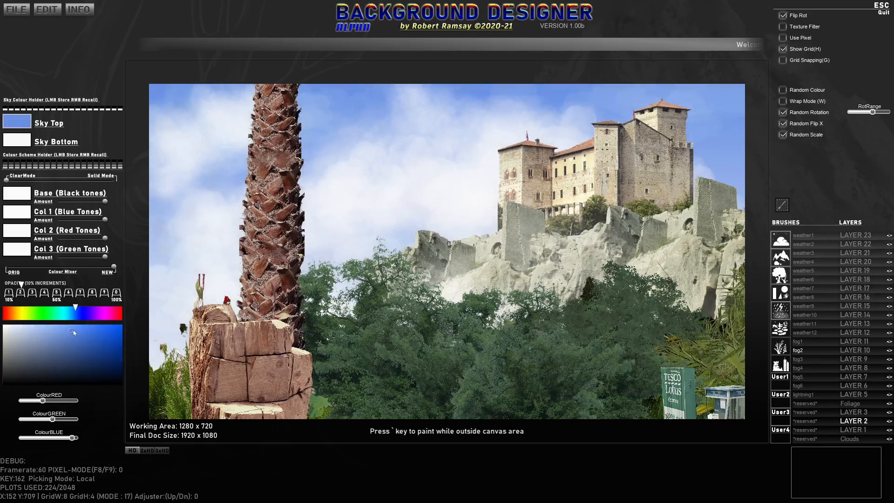
Step: Lighten the Sky Top colour to a paler blue
{"action": "left_click", "coordinate": [54, 328]}
Step: Sample dark grey from the cliff's shadowed edge, apply it to all four brush colours and paint fog haze across the cliff on Layer 2
{"action": "left_click", "coordinate": [21, 191]}
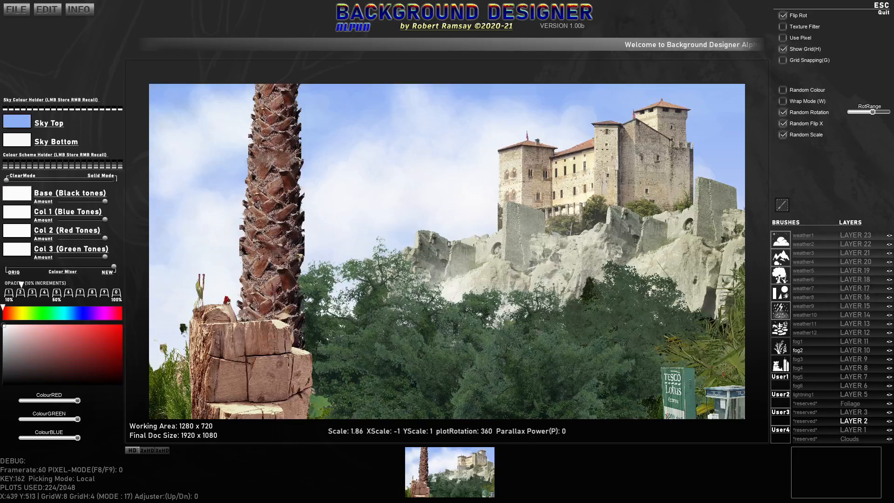
{"action": "left_click", "coordinate": [707, 297], "text": "alt"}
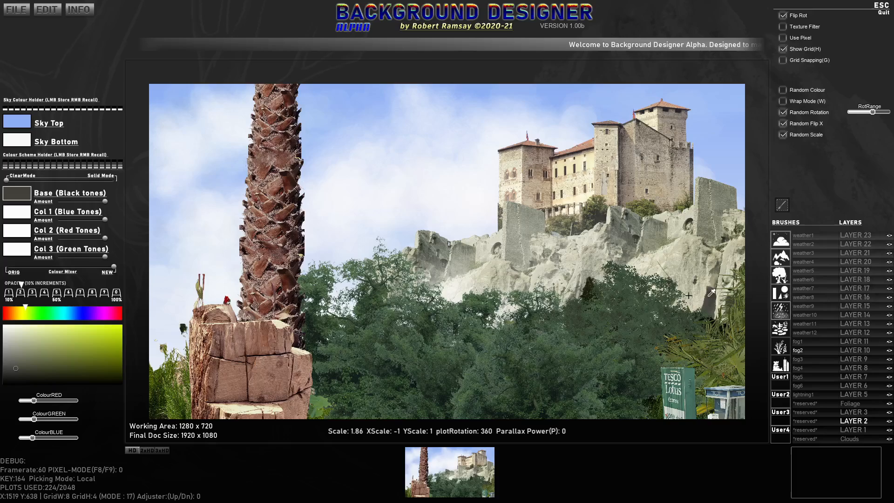
{"action": "left_click", "coordinate": [15, 200], "text": "ctrl"}
{"action": "left_click", "coordinate": [684, 263]}
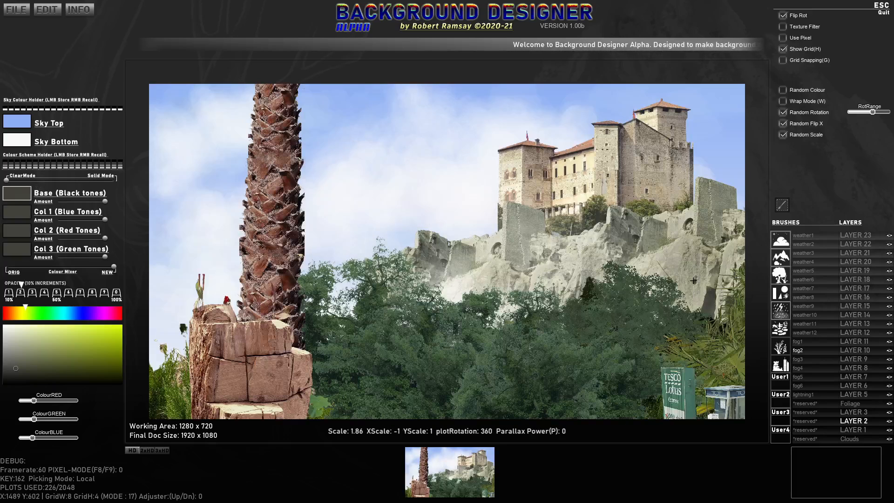
{"action": "left_click", "coordinate": [650, 270]}
{"action": "left_click", "coordinate": [511, 248]}
{"action": "left_click", "coordinate": [546, 284]}
{"action": "left_click", "coordinate": [481, 291]}
{"action": "left_click", "coordinate": [448, 285]}
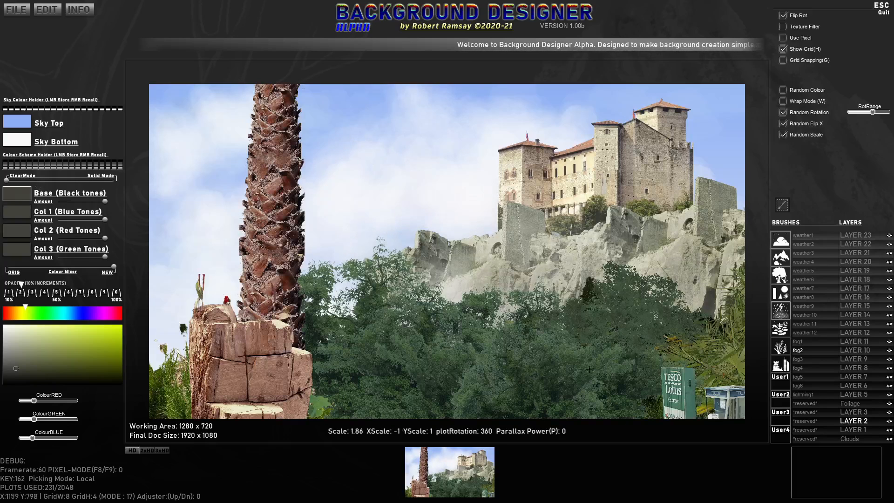
Step: Change all four brush colours to orange, reduce the fog brush to about scale 1.66, and paint a warm tint along the cliff base
{"action": "scroll", "coordinate": [526, 363], "scroll_direction": "down", "scroll_amount": 3}
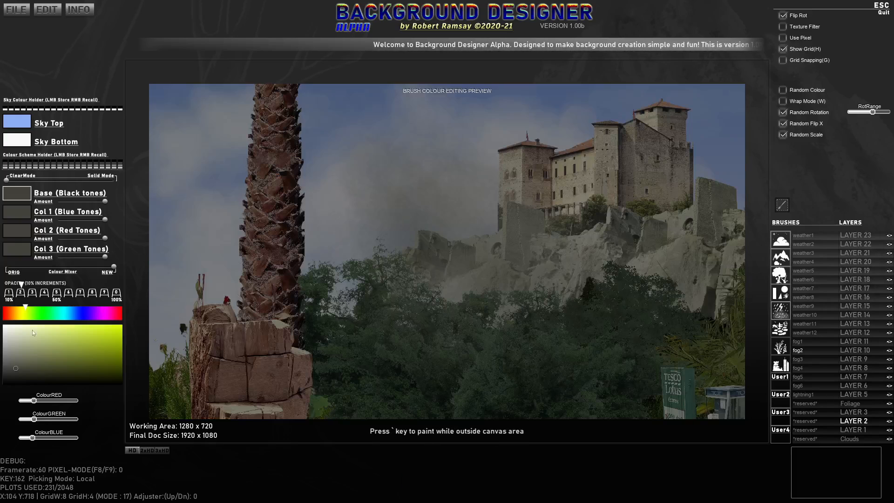
{"action": "left_click_drag", "start_coordinate": [20, 315], "coordinate": [14, 315]}
{"action": "left_click_drag", "start_coordinate": [78, 342], "coordinate": [112, 330]}
{"action": "right_click", "coordinate": [16, 197]}
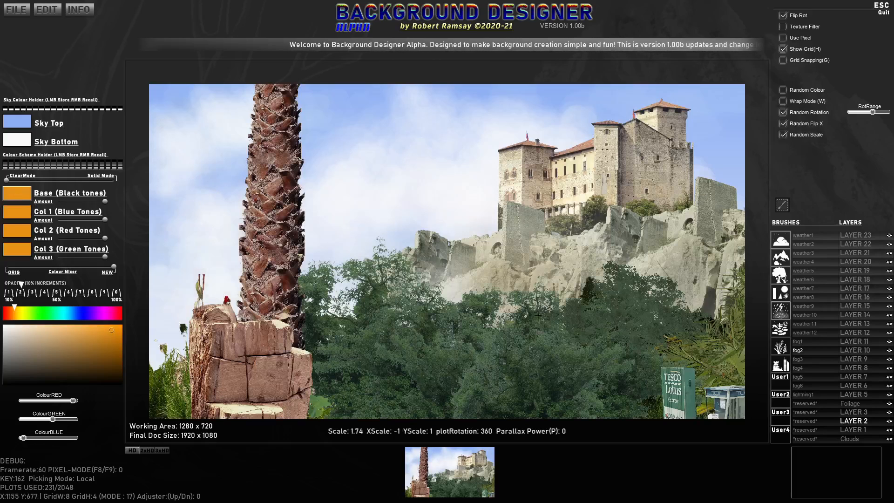
{"action": "scroll", "coordinate": [626, 348], "scroll_direction": "down", "scroll_amount": 5}
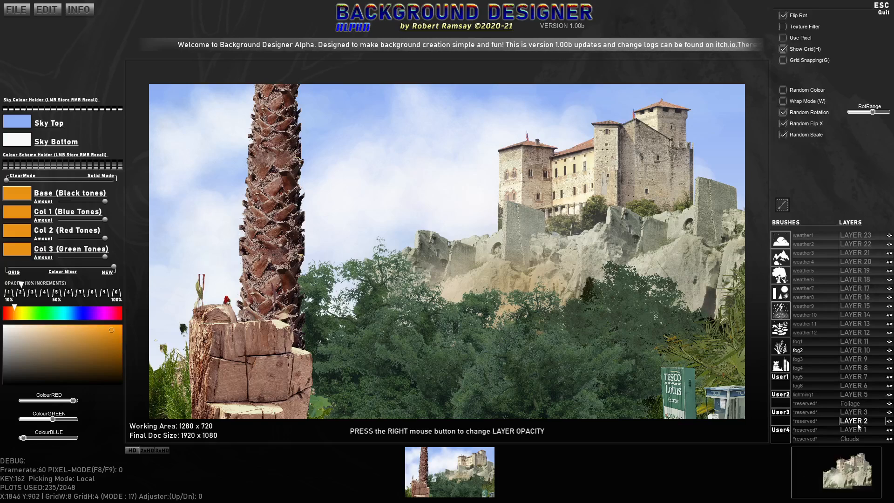
Step: Undo the orange and grey haze strokes and the earlier white haze painted over the cliff
{"action": "key", "text": "ctrl+z"}
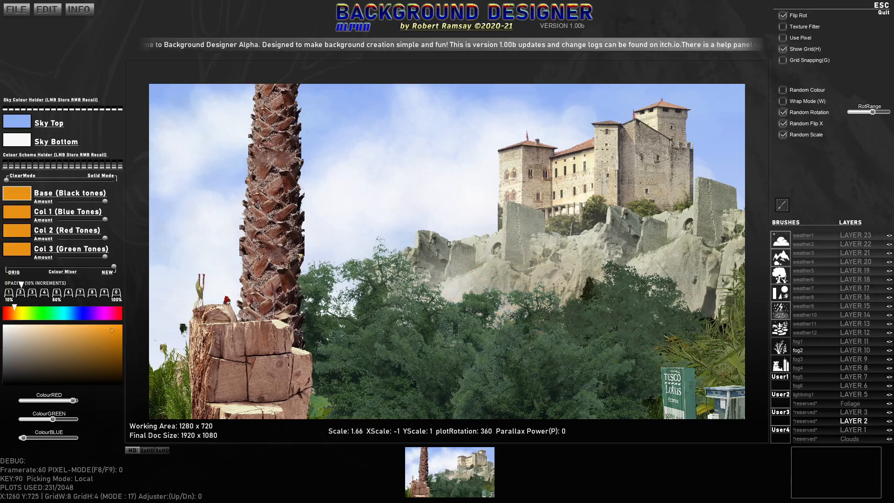
{"action": "key", "text": "ctrl+z"}
{"action": "key", "text": "ctrl+z"}
{"action": "key", "text": "ctrl+z"}
{"action": "key", "text": "ctrl+z"}
{"action": "key", "text": "ctrl+z"}
{"action": "key", "text": "ctrl+z"}
{"action": "key", "text": "ctrl+z"}
{"action": "key", "text": "ctrl+z"}
{"action": "key", "text": "ctrl+z"}
{"action": "key", "text": "ctrl+z"}
{"action": "key", "text": "ctrl+z"}
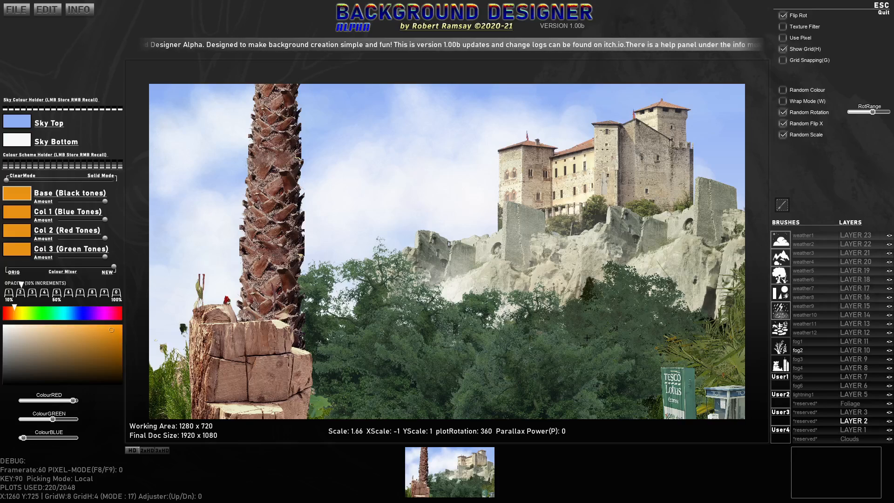
{"action": "key", "text": "ctrl+z"}
{"action": "key", "text": "ctrl+z"}
{"action": "key", "text": "ctrl+z"}
{"action": "key", "text": "ctrl+z"}
{"action": "key", "text": "ctrl+z"}
{"action": "key", "text": "ctrl+z"}
{"action": "key", "text": "ctrl+z"}
{"action": "key", "text": "ctrl+z"}
{"action": "key", "text": "ctrl+z"}
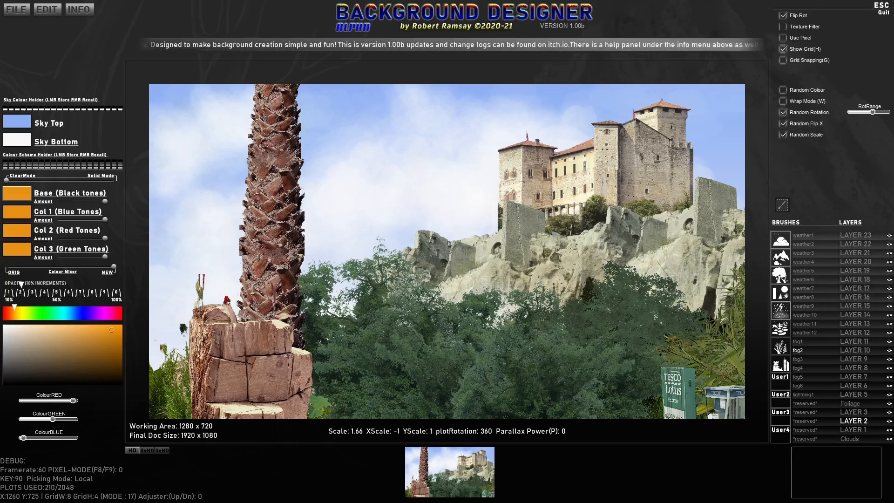
{"action": "key", "text": "ctrl+z"}
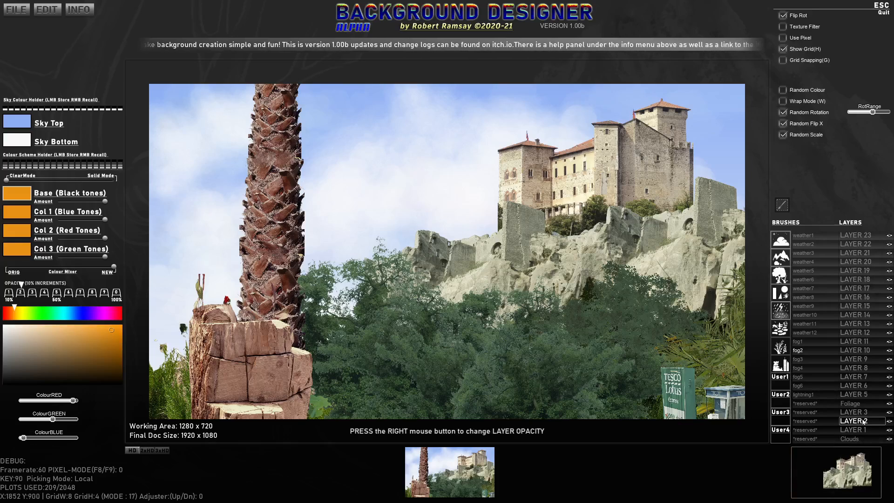
Step: Make Layer 6 active and set the fog brush to about scale 1.41 with 40% opacity
{"action": "left_click", "coordinate": [859, 405]}
{"action": "scroll", "coordinate": [311, 394], "scroll_direction": "up", "scroll_amount": 1}
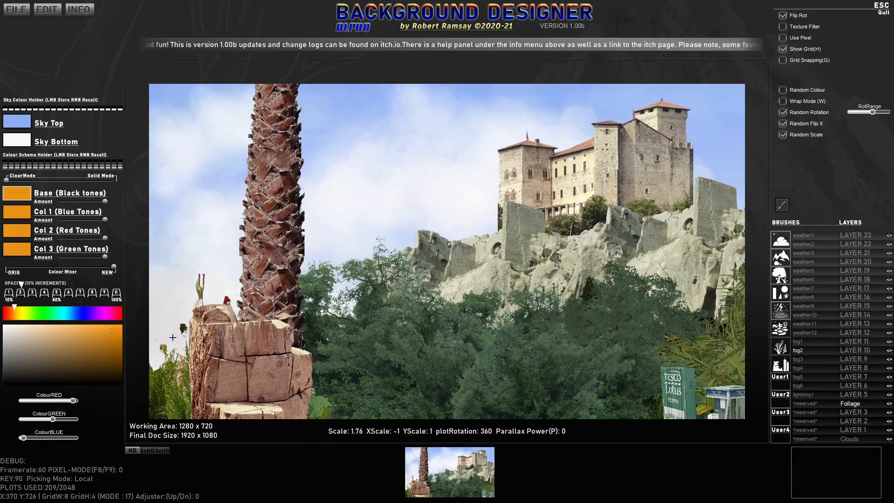
{"action": "key", "text": "0"}
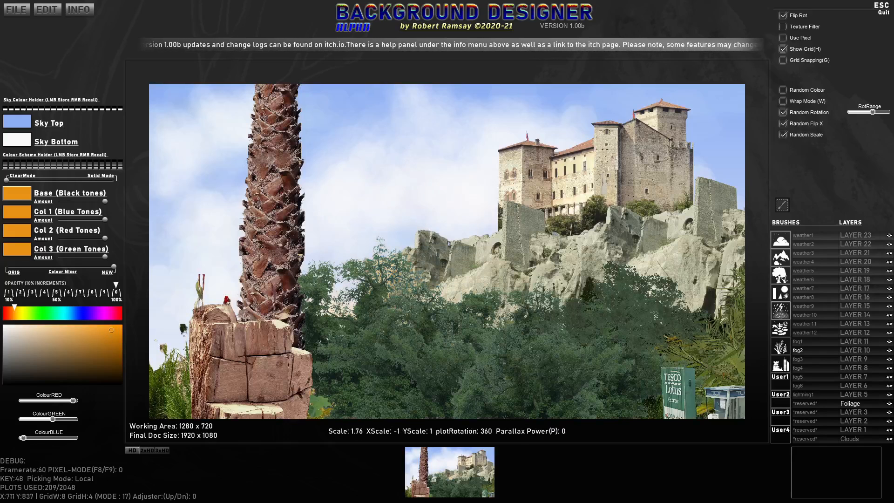
{"action": "scroll", "coordinate": [182, 399], "scroll_direction": "down", "scroll_amount": 1}
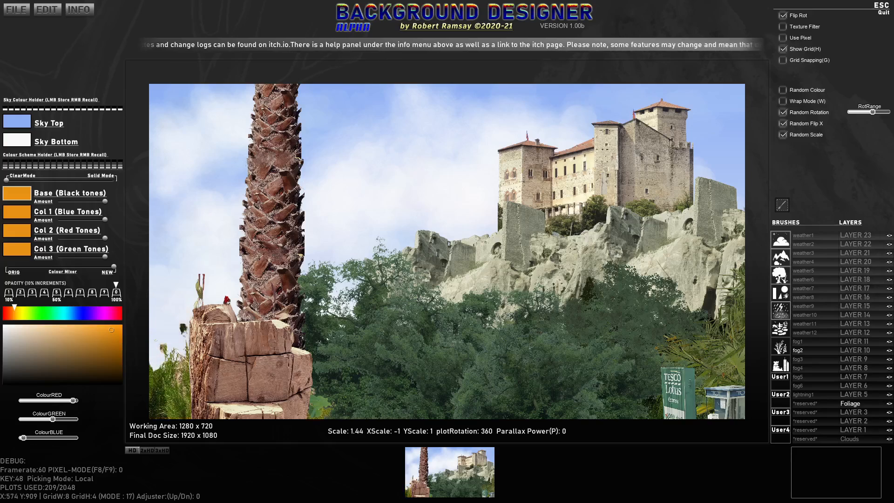
{"action": "left_click", "coordinate": [857, 395]}
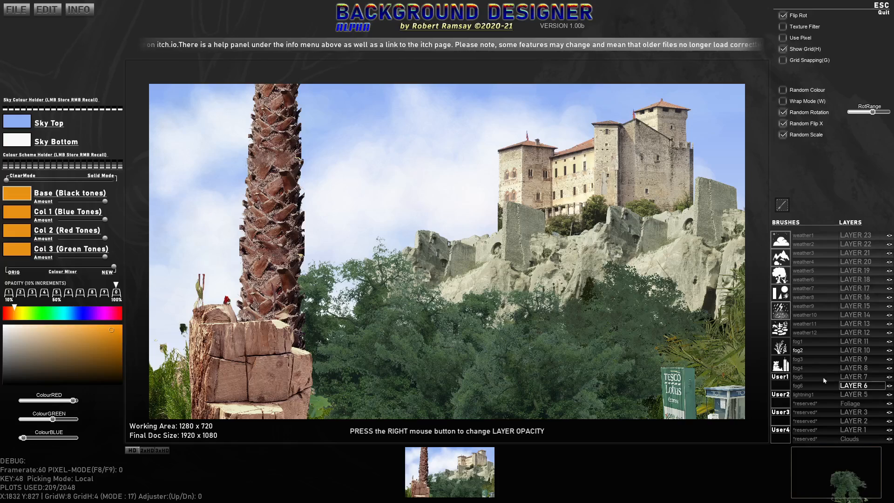
{"action": "key", "text": "1"}
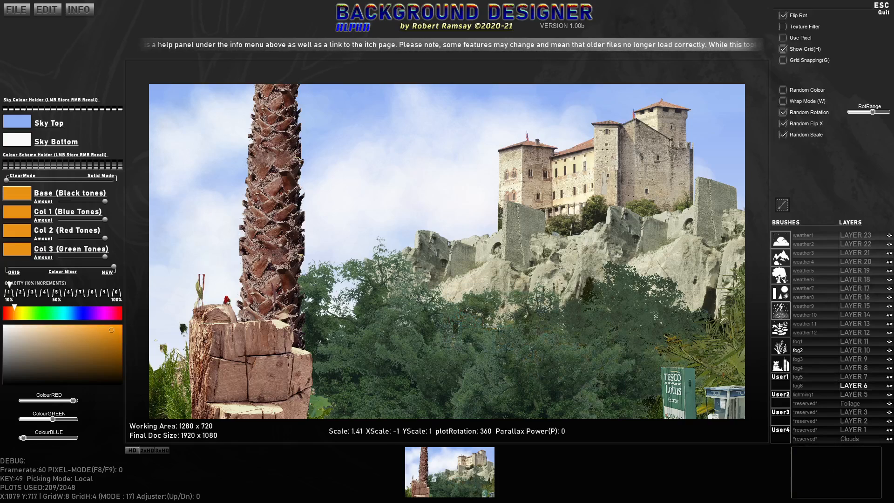
{"action": "key", "text": "4"}
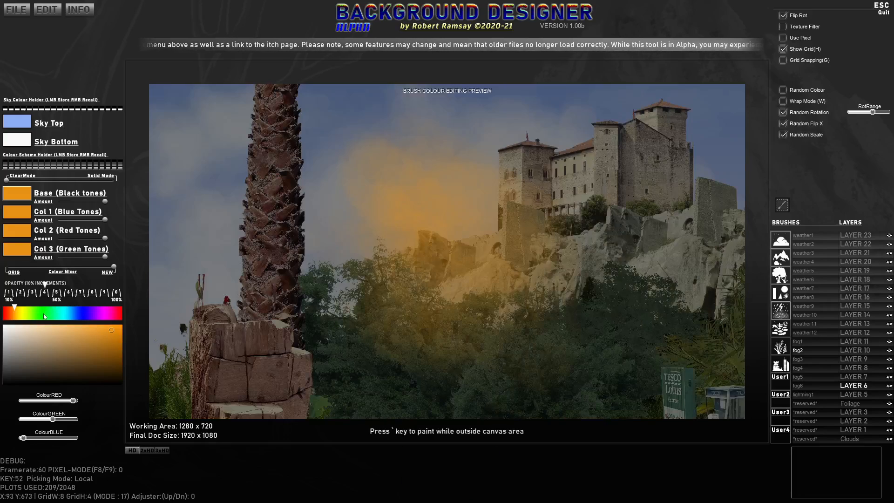
Step: Set all four brush colours to dark green and stamp fog over the bushes on Layer 6
{"action": "left_click", "coordinate": [45, 313]}
{"action": "left_click", "coordinate": [94, 351]}
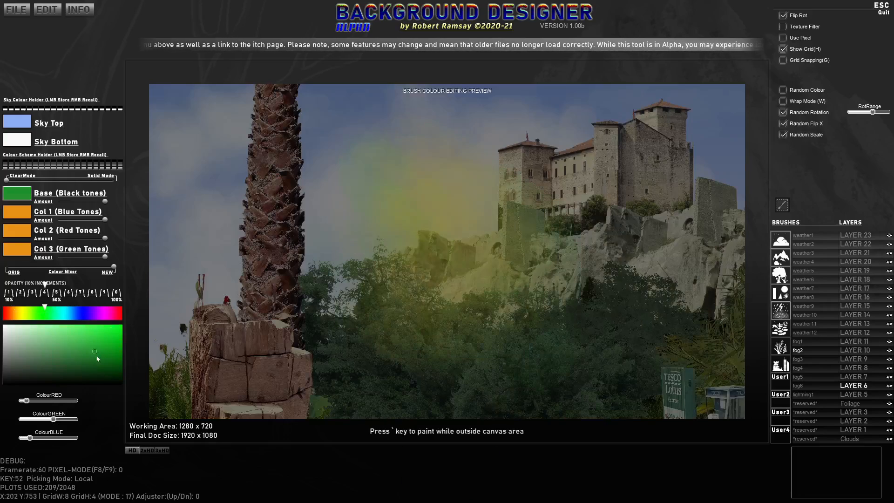
{"action": "left_click", "coordinate": [73, 367]}
{"action": "left_click", "coordinate": [20, 198], "text": "ctrl"}
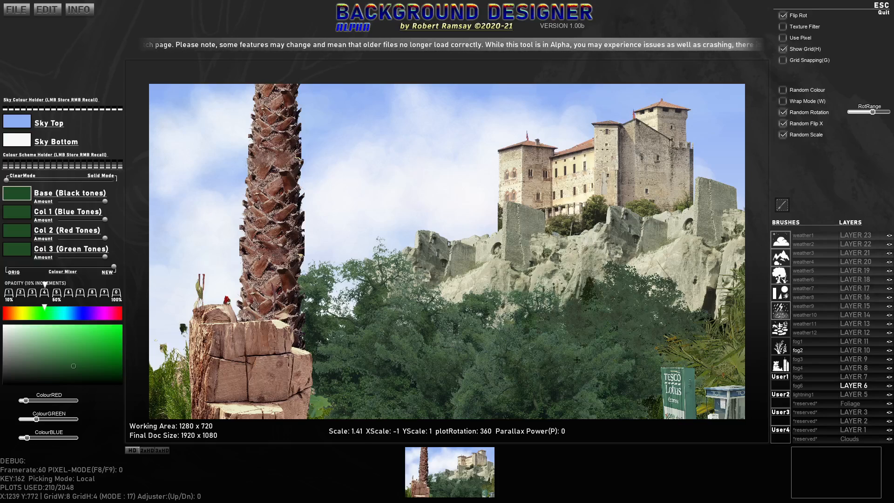
Step: Switch to Layer 10 and stamp dark green fog shading on the palm trunk
{"action": "left_click", "coordinate": [865, 352]}
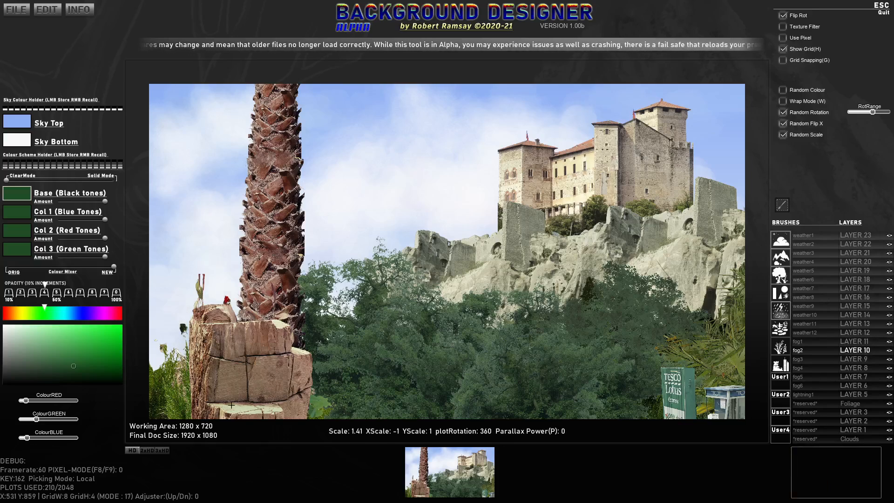
{"action": "left_click", "coordinate": [305, 263]}
{"action": "left_click", "coordinate": [293, 221]}
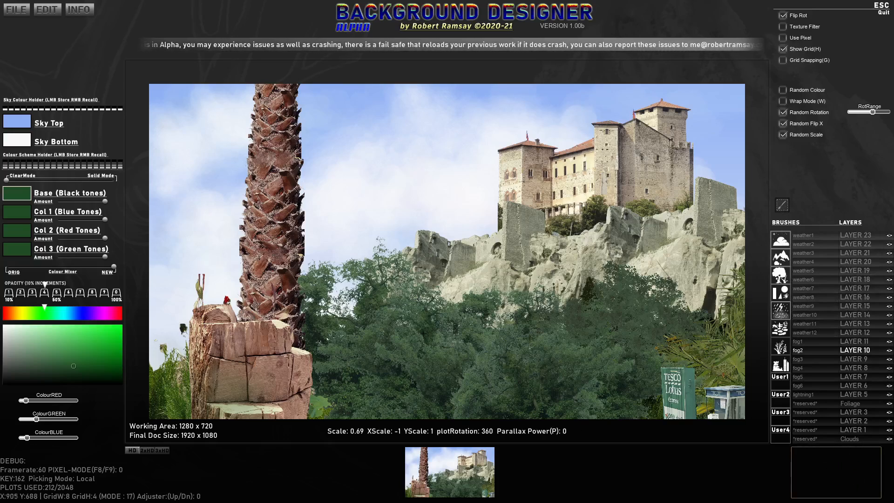
Step: Reduce the fog brush to about scale 0.61 and try painting more faint green haze on Layer 10
{"action": "scroll", "coordinate": [508, 321], "scroll_direction": "down", "scroll_amount": 2}
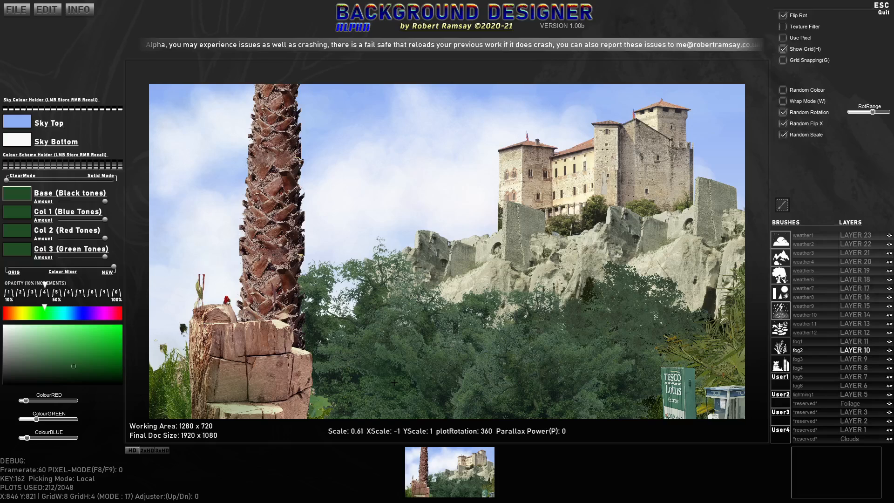
{"action": "key", "text": "Return"}
{"action": "left_click", "coordinate": [344, 281]}
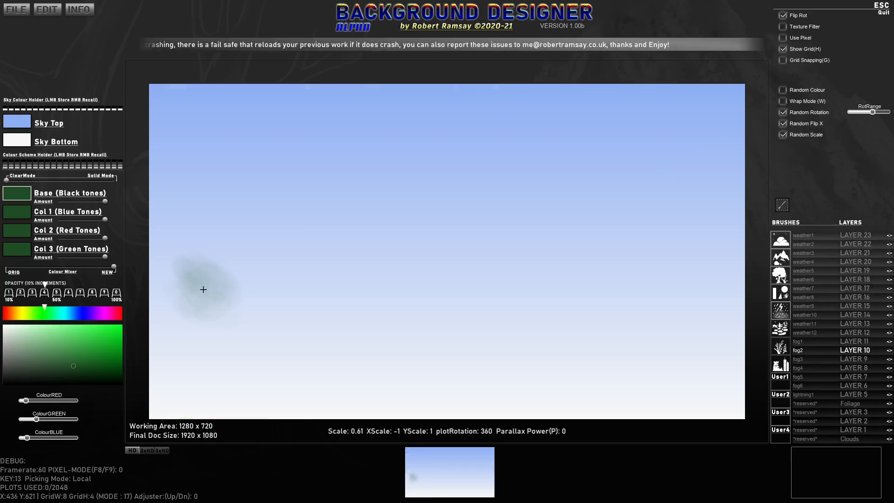
Step: Undo the latest run of green haze strokes
{"action": "key", "text": "ctrl+z"}
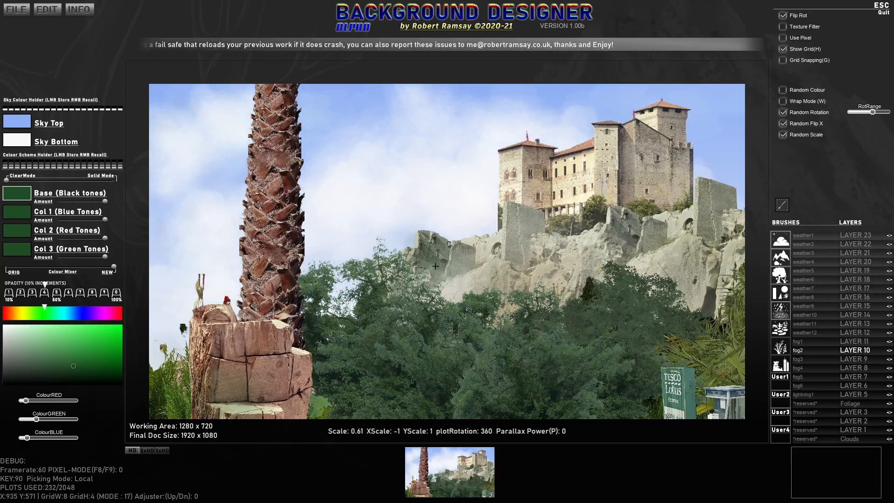
{"action": "key", "text": "ctrl+z"}
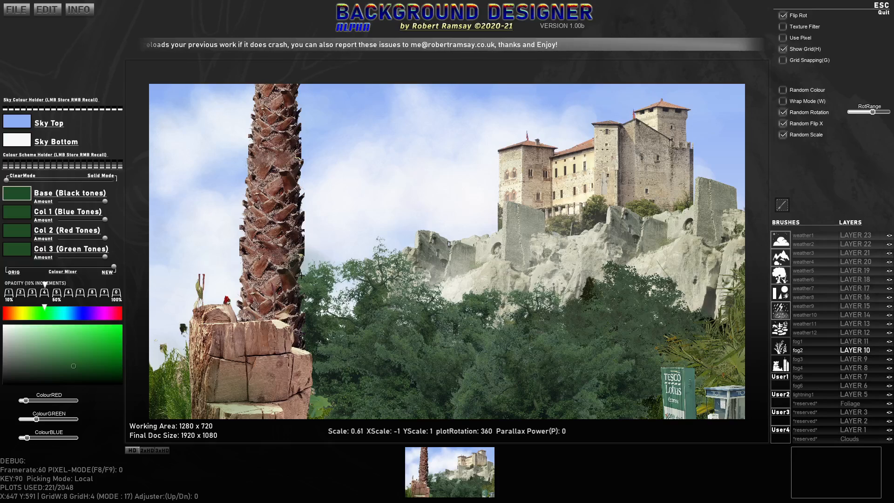
{"action": "key", "text": "ctrl+z"}
{"action": "key", "text": "ctrl+z"}
{"action": "key", "text": "ctrl+z"}
{"action": "key", "text": "ctrl+z"}
{"action": "key", "text": "ctrl+z"}
{"action": "key", "text": "ctrl+z"}
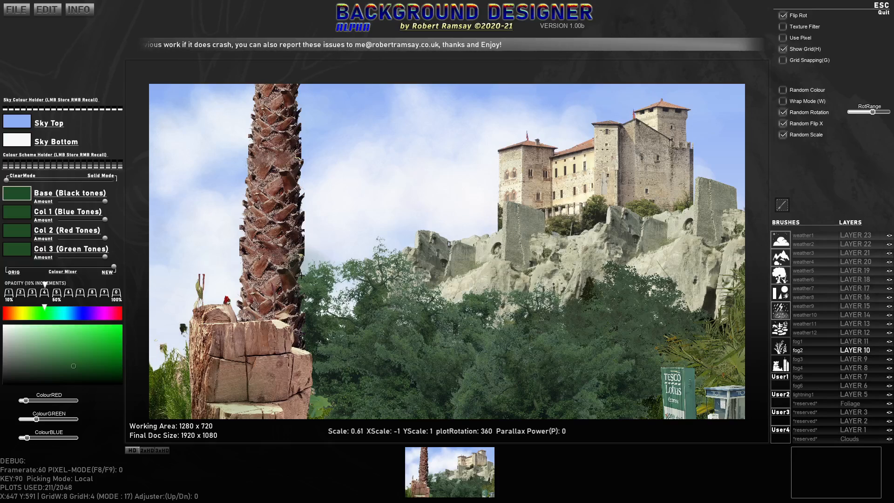
{"action": "key", "text": "ctrl+z"}
{"action": "key", "text": "ctrl+z"}
{"action": "key", "text": "ctrl+z"}
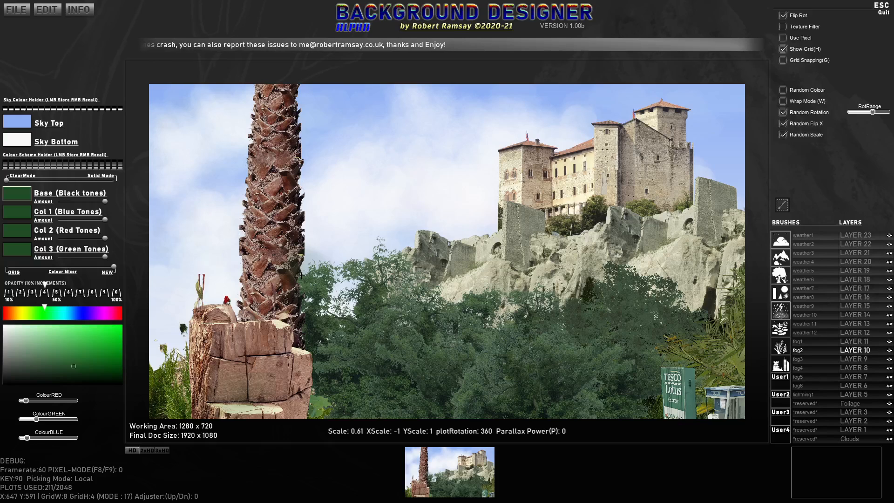
{"action": "key", "text": "Return"}
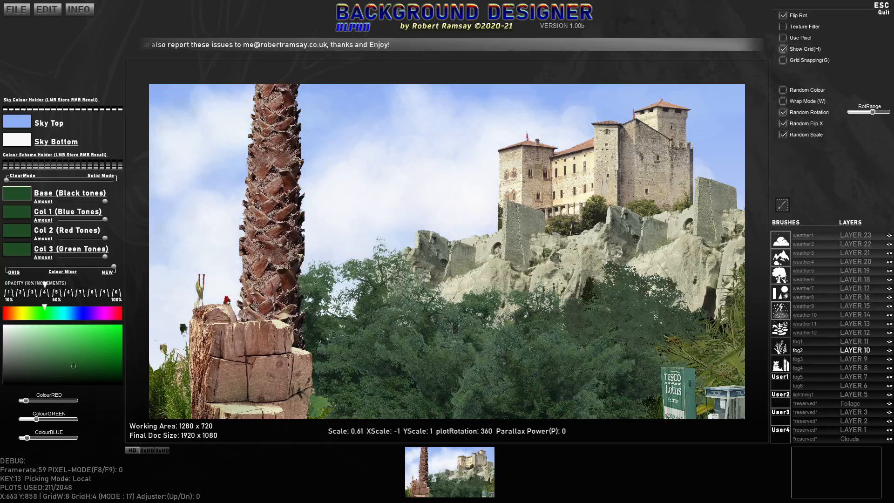
{"action": "key", "text": "Return"}
{"action": "key", "text": "Return"}
{"action": "key", "text": "Return"}
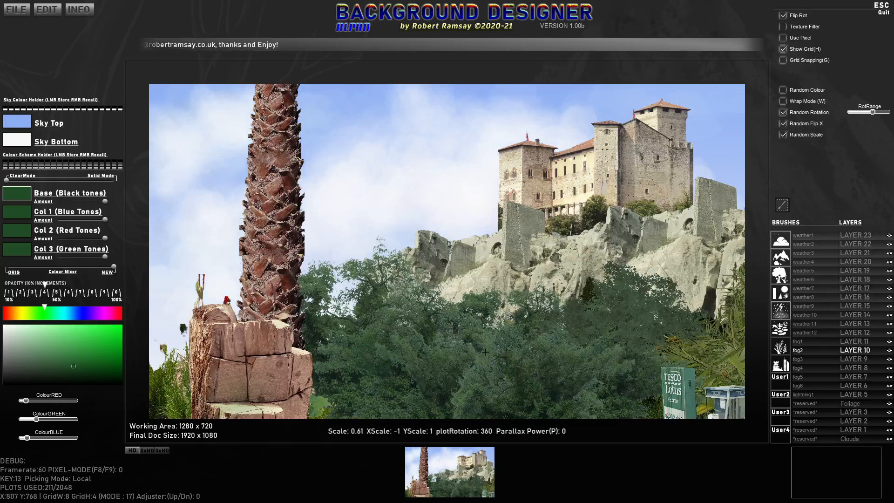
Step: Preview the scene tiled side by side with Wrap Mode and turn the mode back off
{"action": "key", "text": "w"}
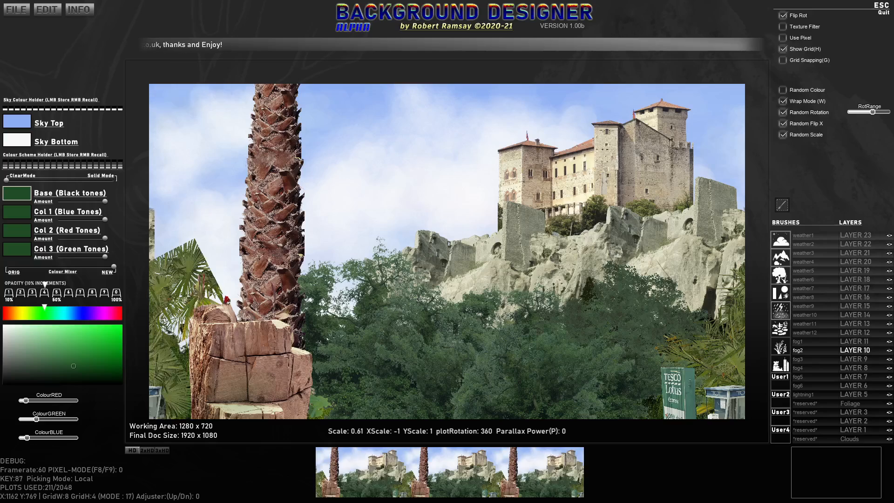
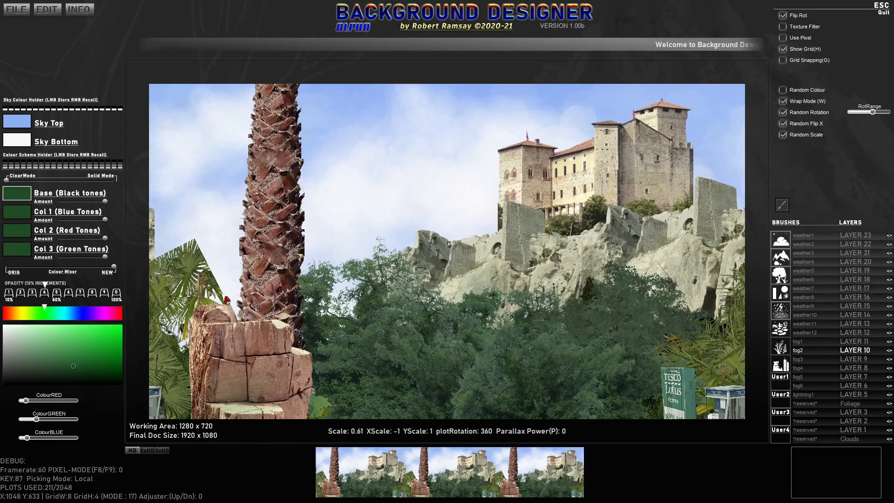
{"action": "key", "text": "w"}
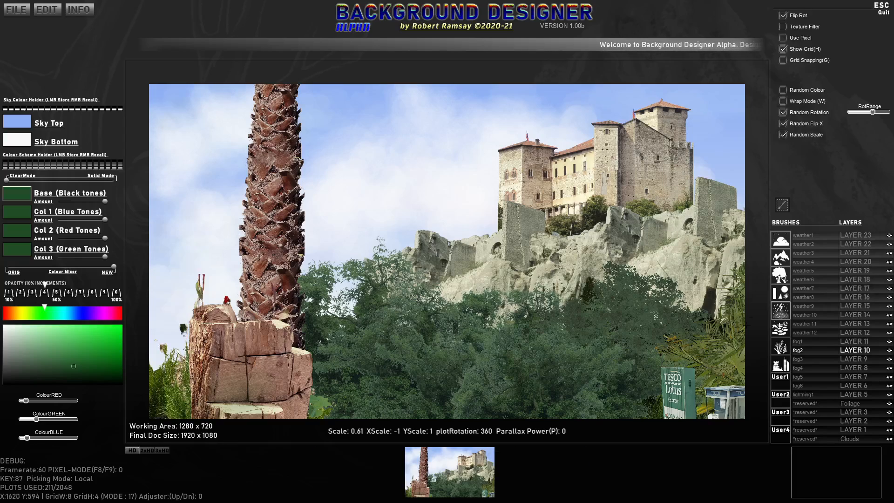
Step: Choose the tree9 brush, make Layer 2 active and set the brush opacity to 100%
{"action": "left_click", "coordinate": [782, 278]}
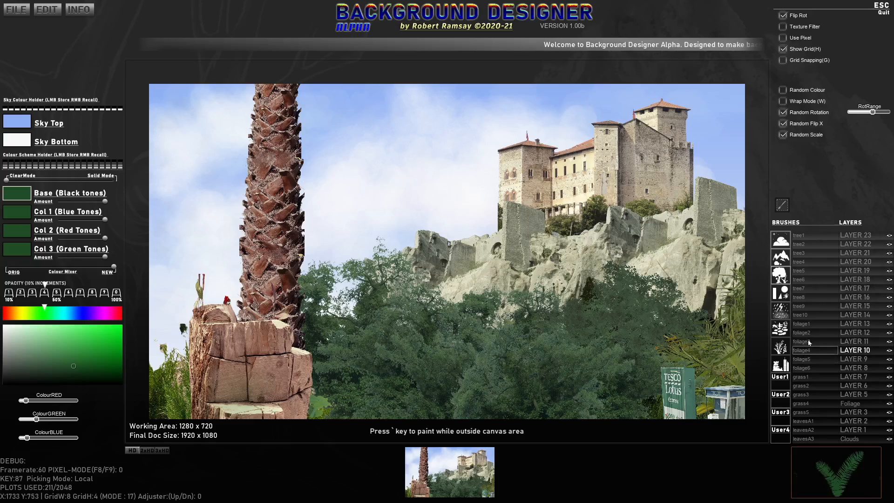
{"action": "left_click", "coordinate": [808, 307]}
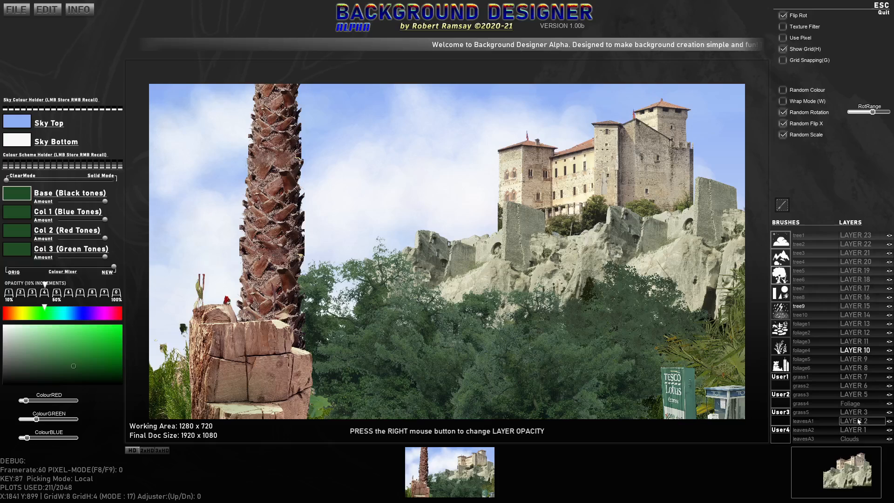
{"action": "key", "text": "0"}
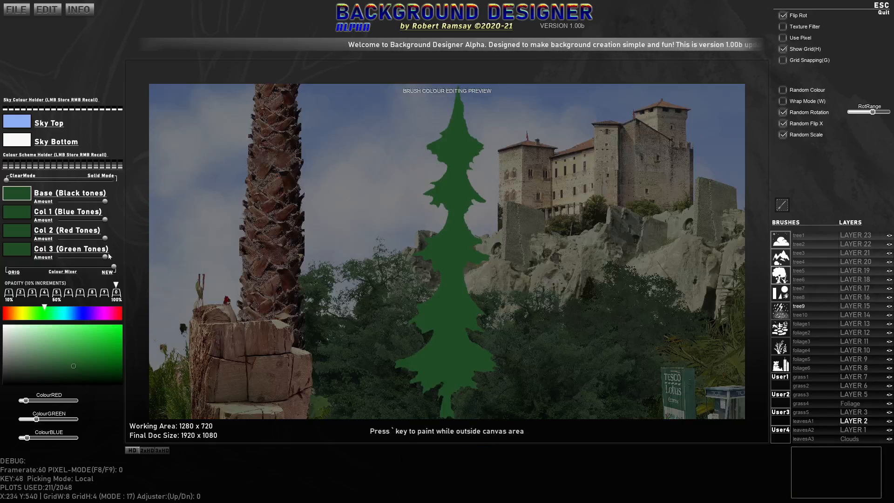
Step: Try the tree brush with its original colours, resample the colour scheme, and return the colour mixer fully to New
{"action": "left_click_drag", "start_coordinate": [114, 267], "coordinate": [6, 267]}
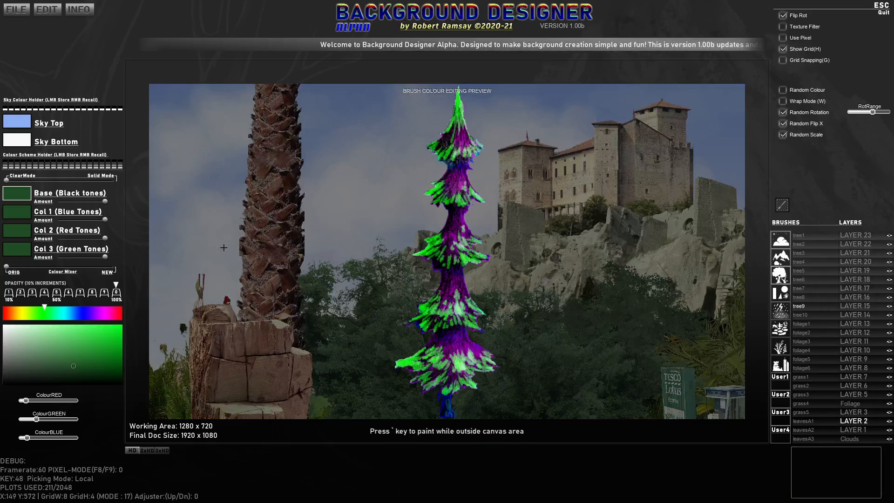
{"action": "key", "text": "Tab"}
{"action": "key", "text": "Tab"}
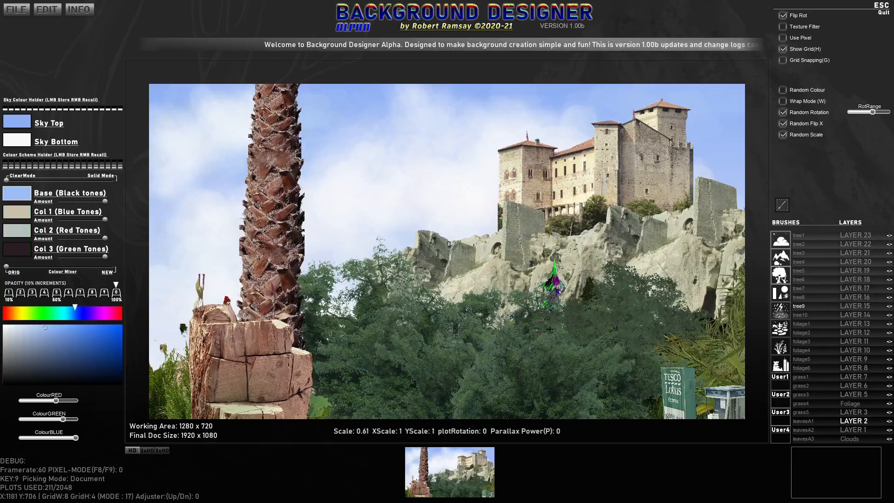
{"action": "left_click_drag", "start_coordinate": [49, 267], "coordinate": [114, 267]}
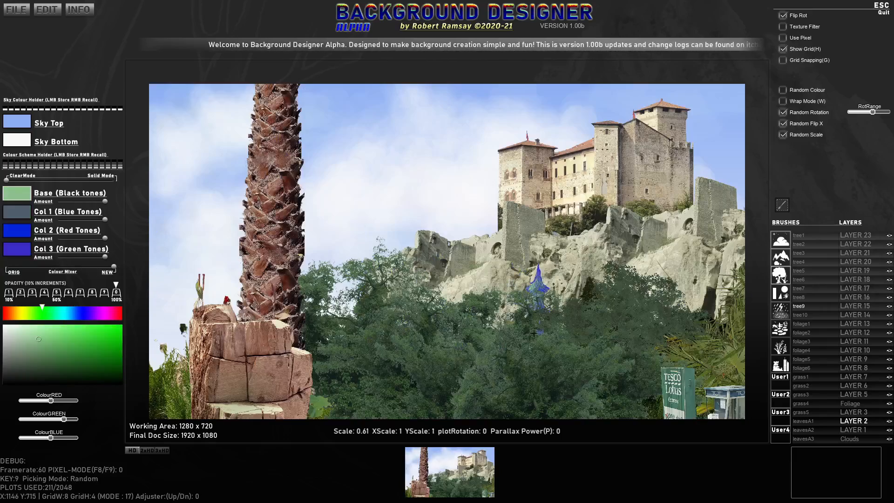
Step: Resample the brush colour scheme from the scene until it holds dark green tones, and reduce the tree brush to about scale 0.39
{"action": "key", "text": "Tab"}
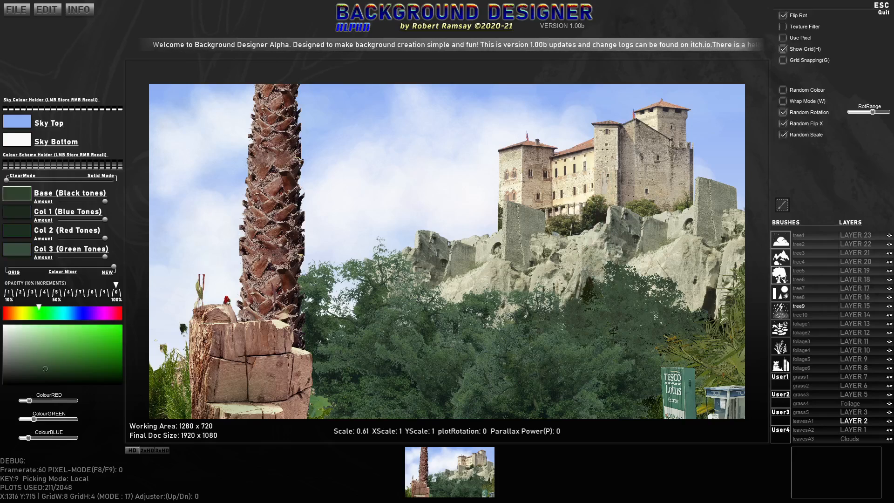
{"action": "key", "text": "Tab"}
{"action": "key", "text": "Tab"}
{"action": "key", "text": "Tab"}
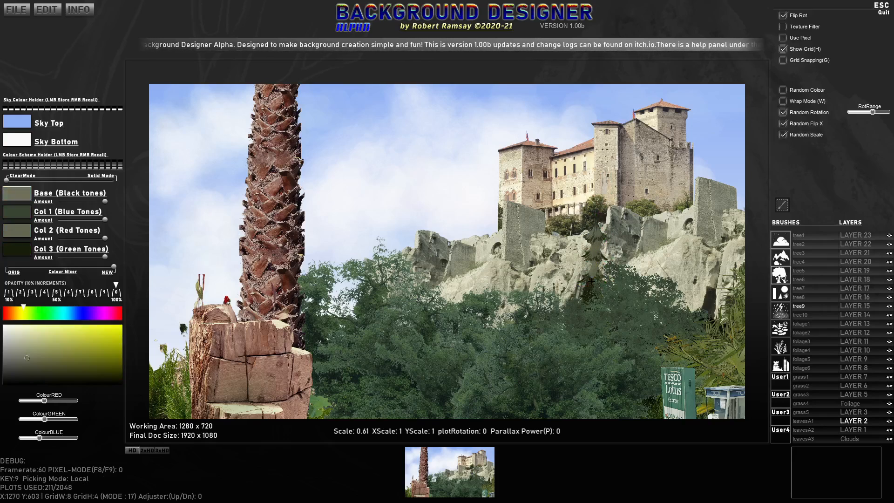
{"action": "key", "text": "Tab"}
{"action": "key", "text": "Tab"}
{"action": "key", "text": "Tab"}
{"action": "key", "text": "Tab"}
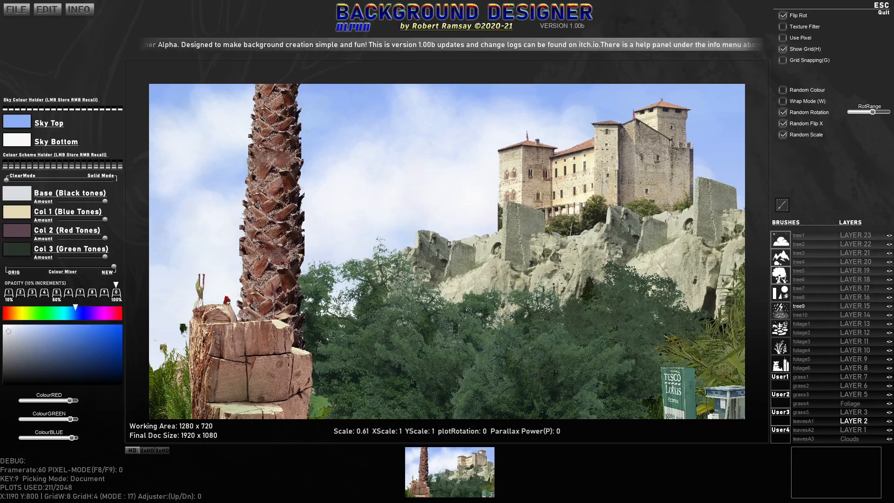
{"action": "key", "text": "Tab"}
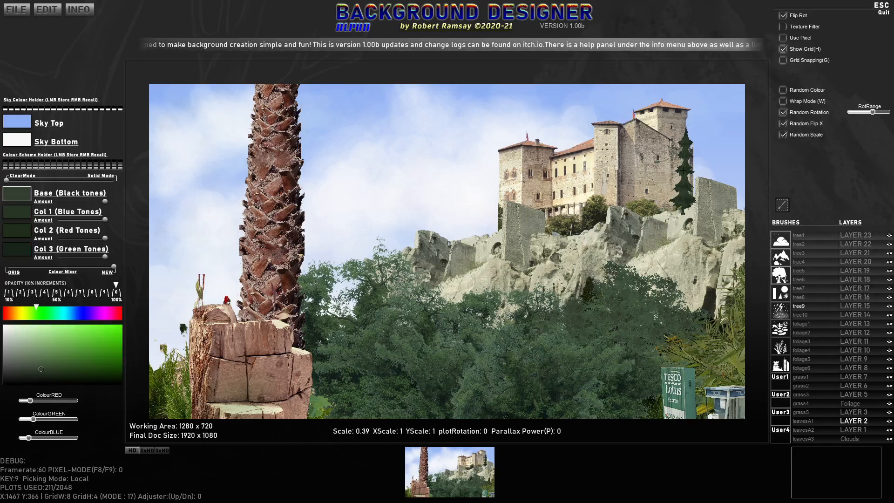
Step: Make Layer 1 active, set the tree brush to about scale 0.24 and 60% opacity, and undo the test stamp
{"action": "left_click", "coordinate": [850, 430]}
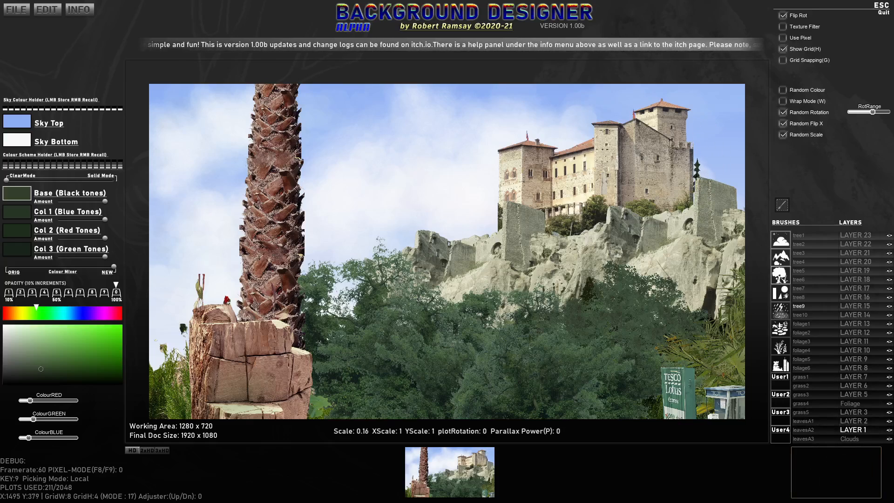
{"action": "scroll", "coordinate": [698, 167], "scroll_direction": "up", "scroll_amount": 7}
{"action": "scroll", "coordinate": [698, 167], "scroll_direction": "down", "scroll_amount": 2}
{"action": "key", "text": "8"}
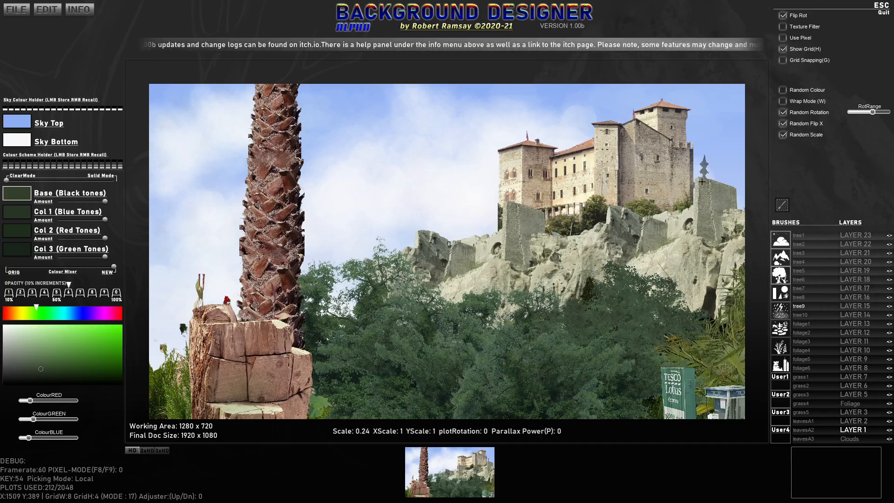
{"action": "key", "text": "ctrl+z"}
{"action": "key", "text": "ctrl+z"}
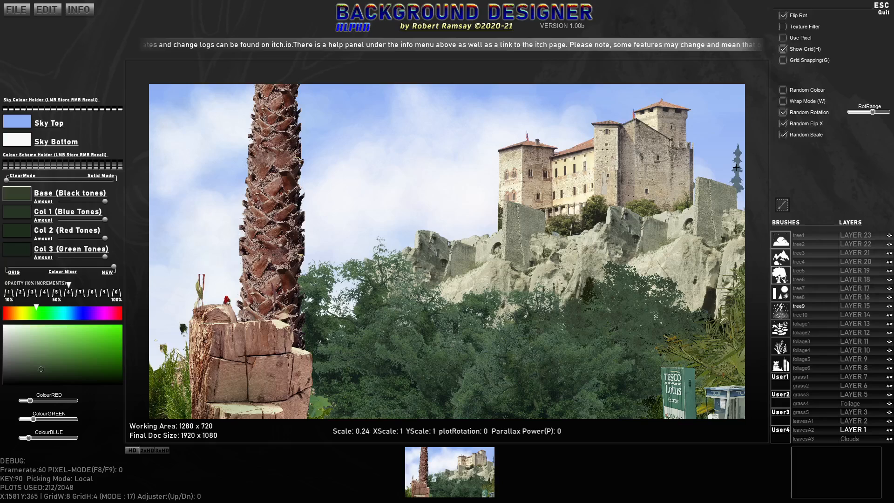
Step: Turn off random rotation, flip and scale, and paint pine trees at scale 0.24 to 0.29 behind the ruined wall right of the castle
{"action": "left_click", "coordinate": [784, 124]}
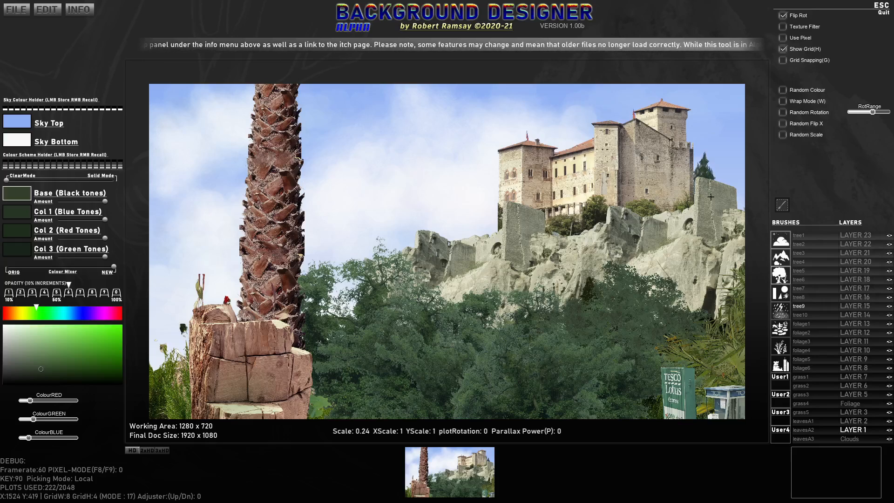
{"action": "scroll", "coordinate": [729, 208], "scroll_direction": "up", "scroll_amount": 1}
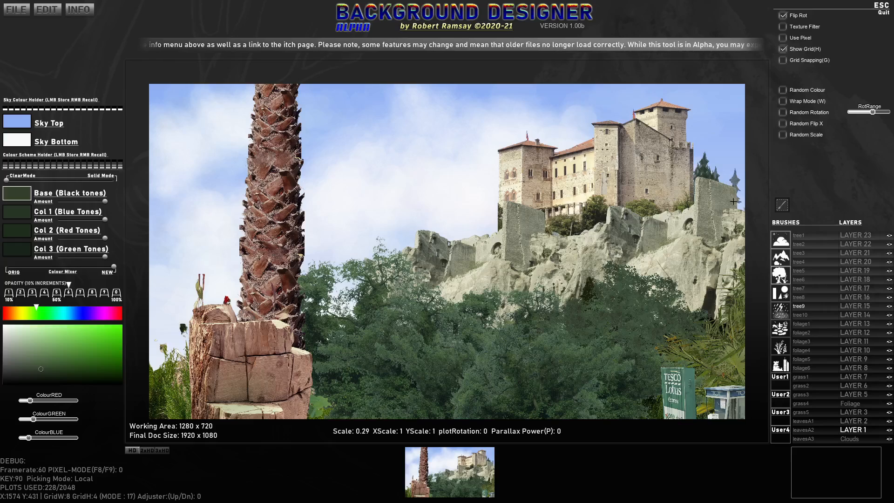
{"action": "left_click", "coordinate": [736, 211]}
{"action": "left_click", "coordinate": [738, 213]}
{"action": "left_click", "coordinate": [734, 197]}
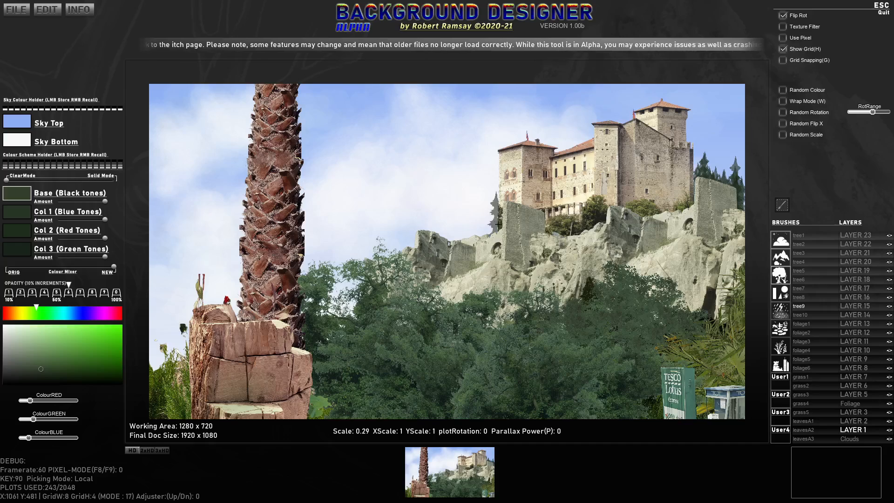
Step: Stamp a pine tree at about scale 0.29 behind the cliff wall just left of the castle
{"action": "left_click", "coordinate": [500, 224]}
{"action": "left_click", "coordinate": [493, 224]}
{"action": "left_click", "coordinate": [492, 224]}
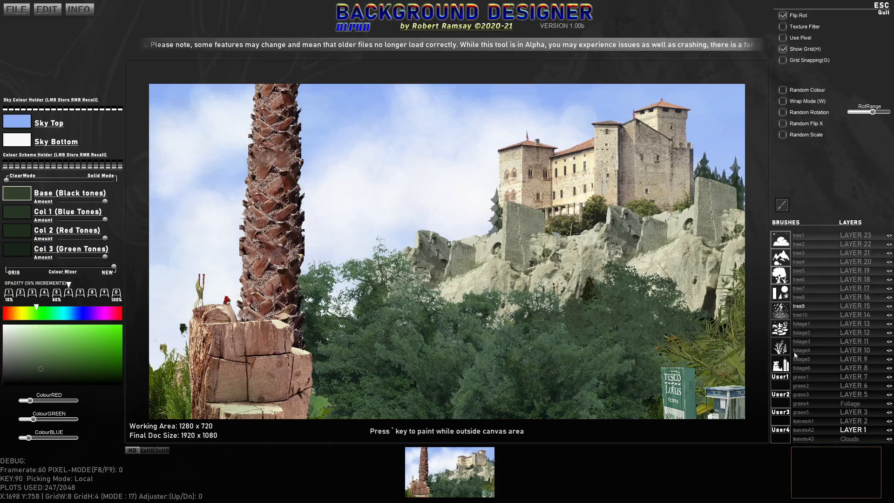
Step: Choose the foliage1 brush and stamp small, alternately mirrored foliage clumps around the pine left of the castle, starting at about scale 0.16
{"action": "left_click", "coordinate": [805, 325]}
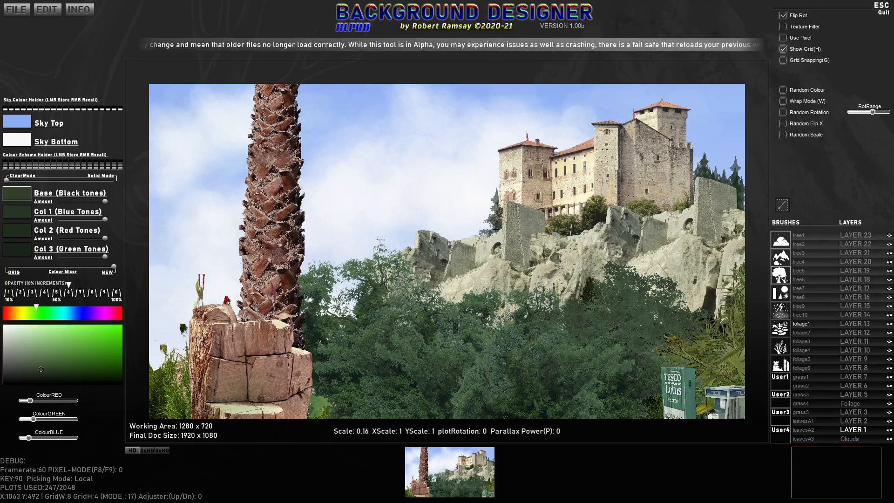
{"action": "key", "text": "x"}
{"action": "left_click", "coordinate": [489, 205]}
{"action": "key", "text": "x"}
{"action": "left_click", "coordinate": [495, 204]}
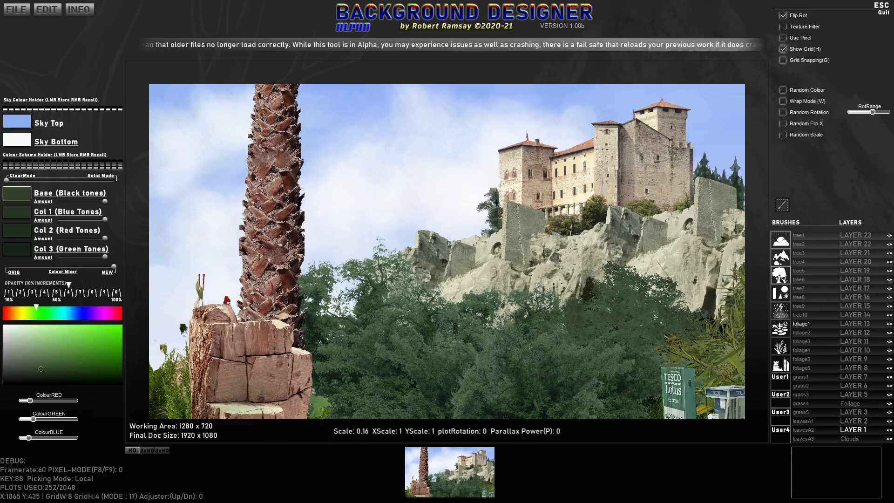
{"action": "key", "text": "x"}
{"action": "scroll", "coordinate": [496, 202], "scroll_direction": "down", "scroll_amount": 4}
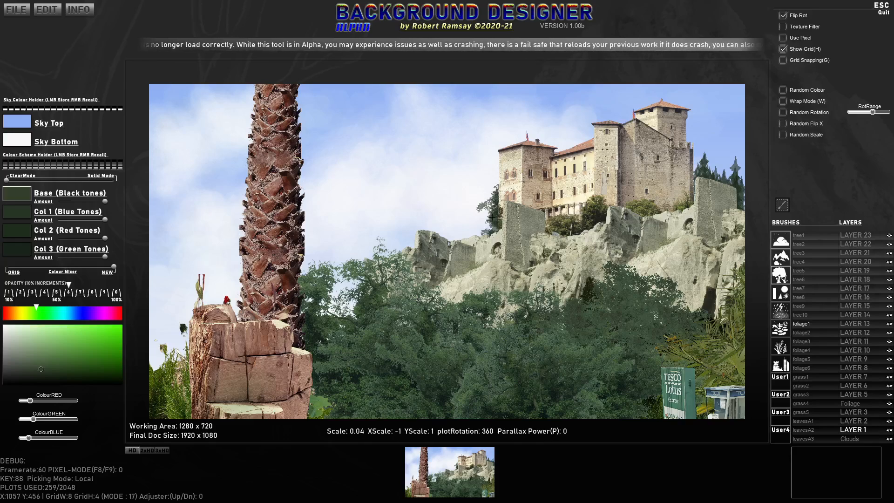
Step: Fill in the pines right of the castle with alternately mirrored foliage1 clumps at about scale 0.11, up to the canvas edge
{"action": "scroll", "coordinate": [685, 170], "scroll_direction": "up", "scroll_amount": 2}
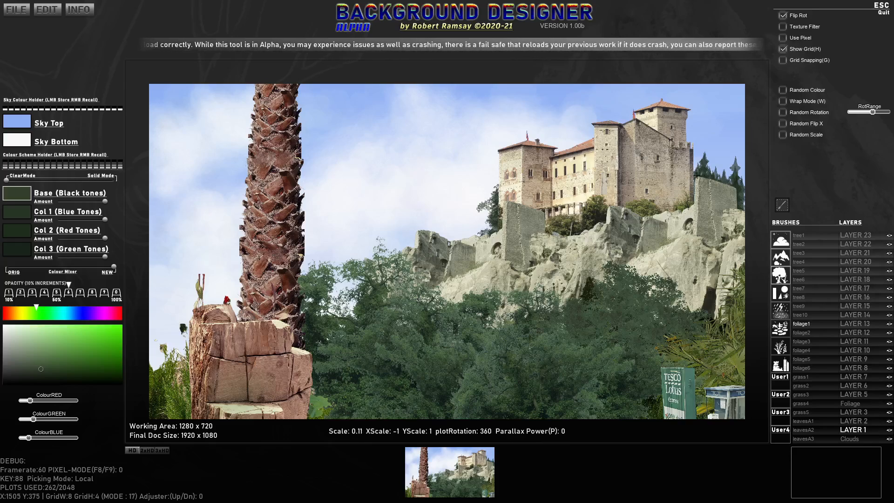
{"action": "left_click", "coordinate": [701, 169]}
{"action": "key", "text": "x"}
{"action": "left_click", "coordinate": [706, 169]}
{"action": "key", "text": "x"}
{"action": "key", "text": "x"}
{"action": "left_click", "coordinate": [716, 172]}
{"action": "key", "text": "x"}
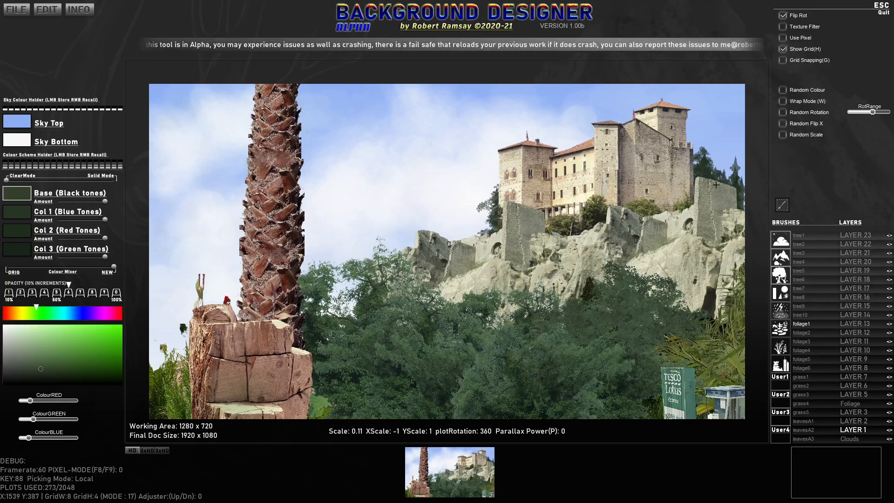
{"action": "left_click", "coordinate": [724, 176]}
{"action": "key", "text": "x"}
{"action": "key", "text": "x"}
{"action": "left_click", "coordinate": [728, 175]}
{"action": "key", "text": "x"}
{"action": "left_click", "coordinate": [732, 172]}
{"action": "key", "text": "x"}
{"action": "key", "text": "x"}
{"action": "left_click", "coordinate": [735, 173]}
{"action": "key", "text": "x"}
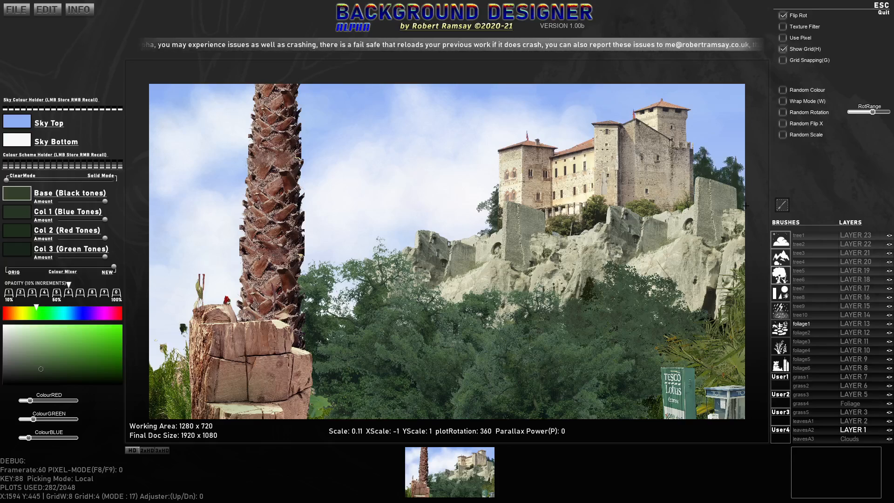
{"action": "left_click", "coordinate": [733, 175]}
{"action": "key", "text": "x"}
{"action": "key", "text": "x"}
{"action": "left_click", "coordinate": [716, 172]}
{"action": "key", "text": "x"}
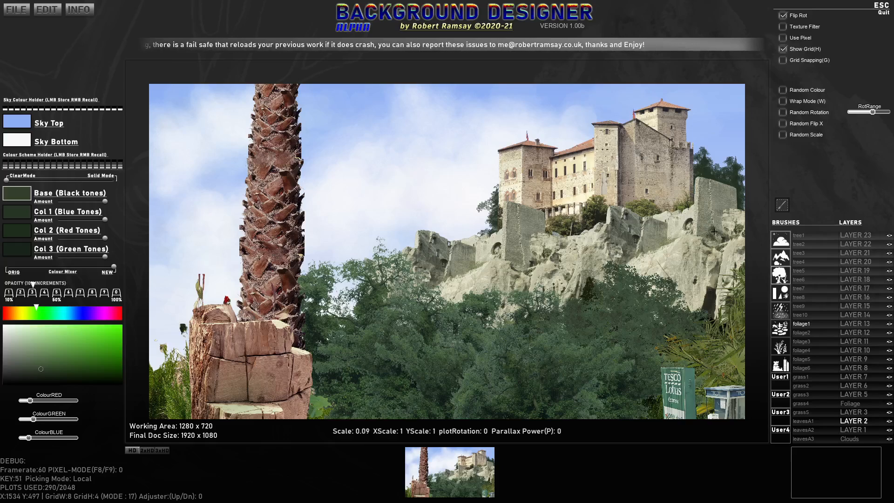
Step: Paint faint dark foliage at about scale 0.09 and 30% opacity on Layer 2 over the cliff wall below the pines
{"action": "left_click", "coordinate": [718, 236]}
{"action": "key", "text": "x"}
{"action": "left_click", "coordinate": [715, 235]}
{"action": "scroll", "coordinate": [715, 235], "scroll_direction": "down", "scroll_amount": 3}
{"action": "left_click", "coordinate": [712, 233]}
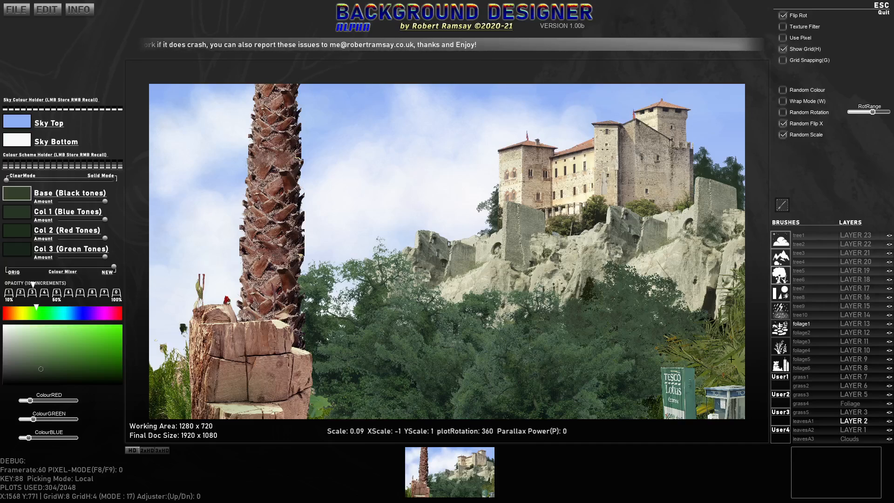
Step: Sample olive green tones and paint foliage at 50% opacity and scale 0.09 to 0.14 on the ruined wall right of the castle
{"action": "key", "text": "Tab"}
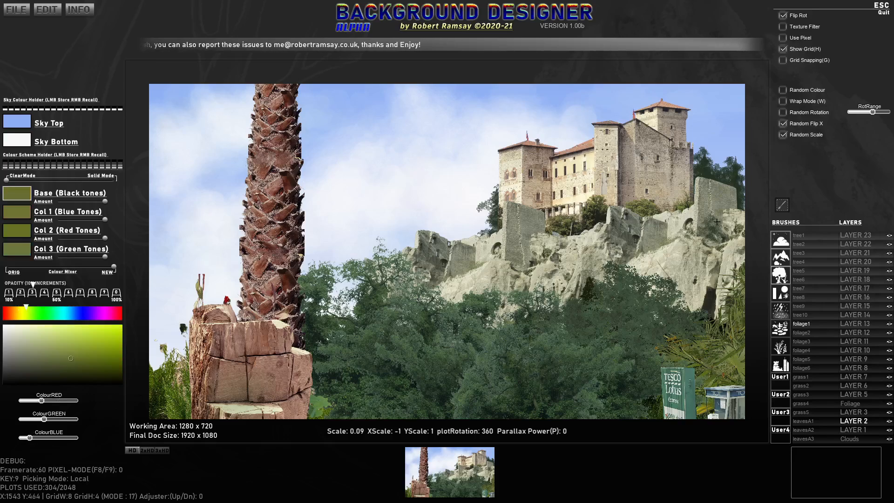
{"action": "scroll", "coordinate": [712, 216], "scroll_direction": "up", "scroll_amount": 1}
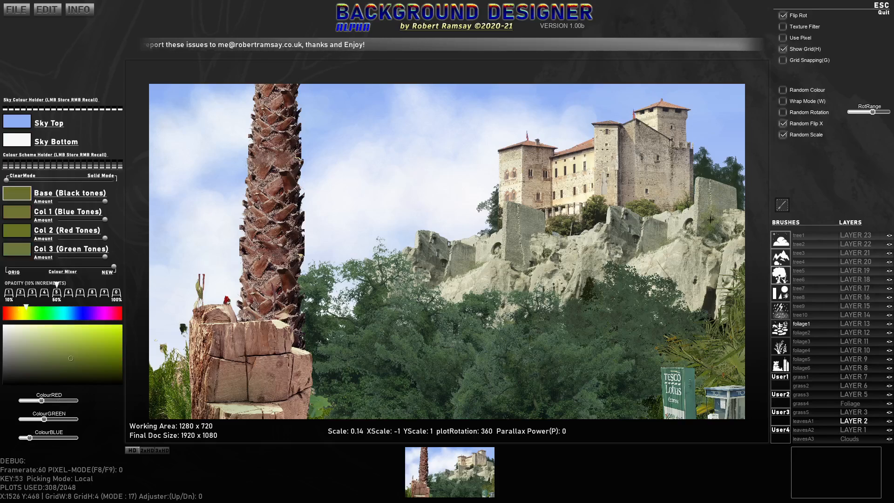
{"action": "scroll", "coordinate": [675, 202], "scroll_direction": "down", "scroll_amount": 1}
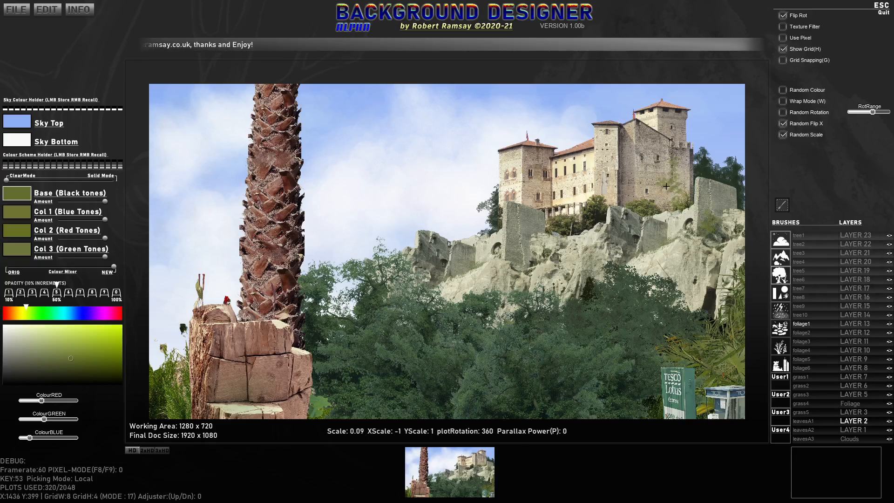
Step: Turn on random rotation with a smaller range and paint olive foliage at about scale 0.21 beside the tree stump
{"action": "left_click", "coordinate": [805, 113]}
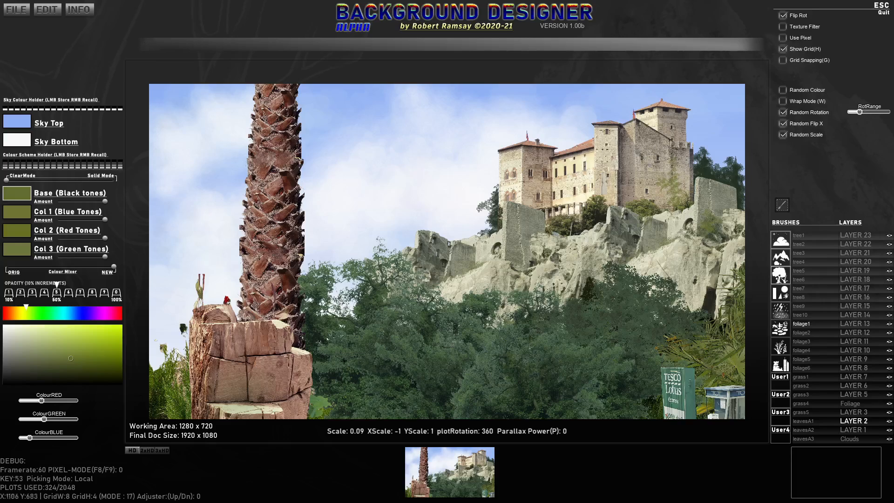
{"action": "scroll", "coordinate": [159, 369], "scroll_direction": "up", "scroll_amount": 3}
{"action": "left_click", "coordinate": [159, 371]}
{"action": "left_click", "coordinate": [158, 376]}
{"action": "left_click", "coordinate": [158, 381]}
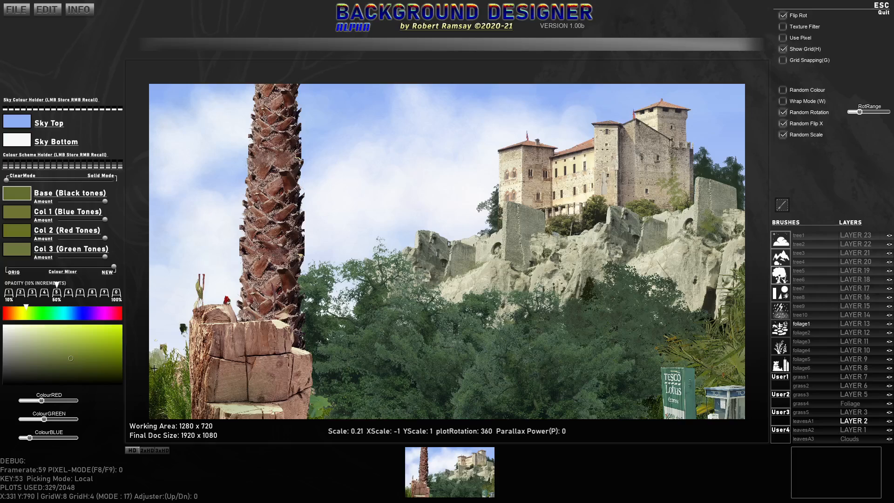
Step: Set the opacity to 100% and build up the olive foliage above the grass left of the tree stump
{"action": "key", "text": "0"}
{"action": "left_click", "coordinate": [156, 365]}
{"action": "left_click", "coordinate": [159, 358]}
{"action": "left_click", "coordinate": [158, 353]}
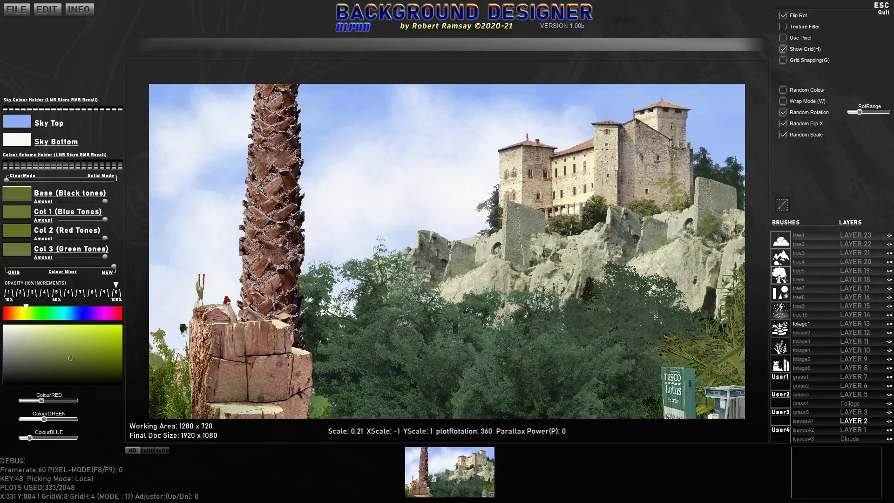
{"action": "left_click", "coordinate": [159, 358]}
{"action": "left_click", "coordinate": [163, 355]}
{"action": "left_click", "coordinate": [170, 355]}
{"action": "left_click", "coordinate": [160, 352]}
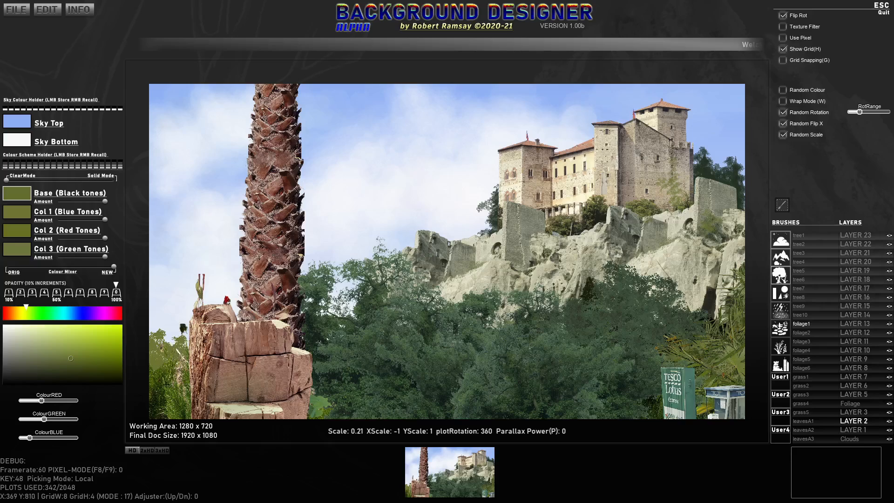
Step: Sample darker olive tones and stamp more foliage into the bush left of the tree stump
{"action": "key", "text": "Tab"}
{"action": "key", "text": "Tab"}
{"action": "key", "text": "Tab"}
{"action": "left_click", "coordinate": [162, 360]}
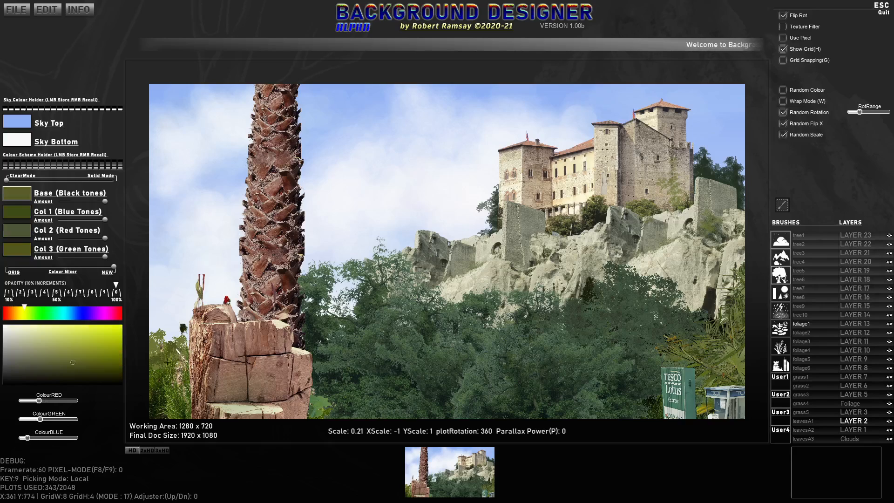
{"action": "left_click", "coordinate": [167, 362]}
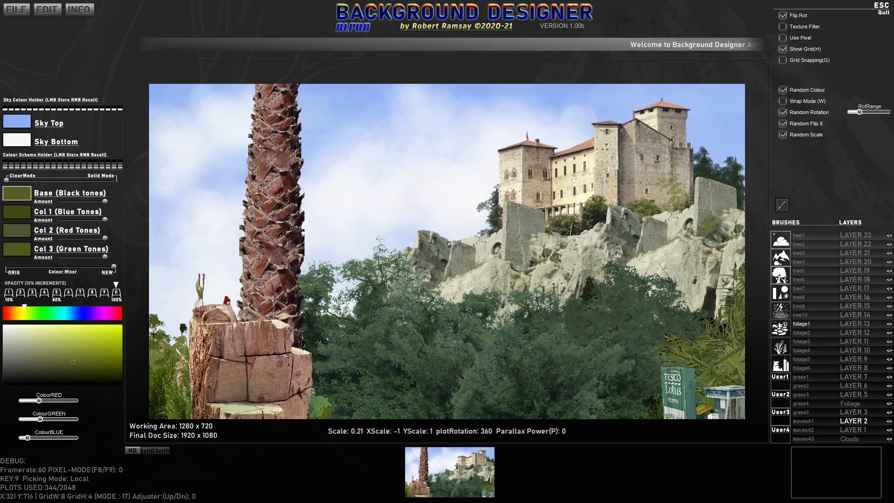
Step: Paint multicoloured flower-like clumps left of the stump with Random Colour on, and turn Random Colour off
{"action": "left_click", "coordinate": [177, 361]}
{"action": "mouse_move", "coordinate": [56, 270]}
{"action": "left_mouse_down"}
{"action": "mouse_move", "coordinate": [26, 270]}
{"action": "mouse_move", "coordinate": [116, 269]}
{"action": "left_mouse_up"}
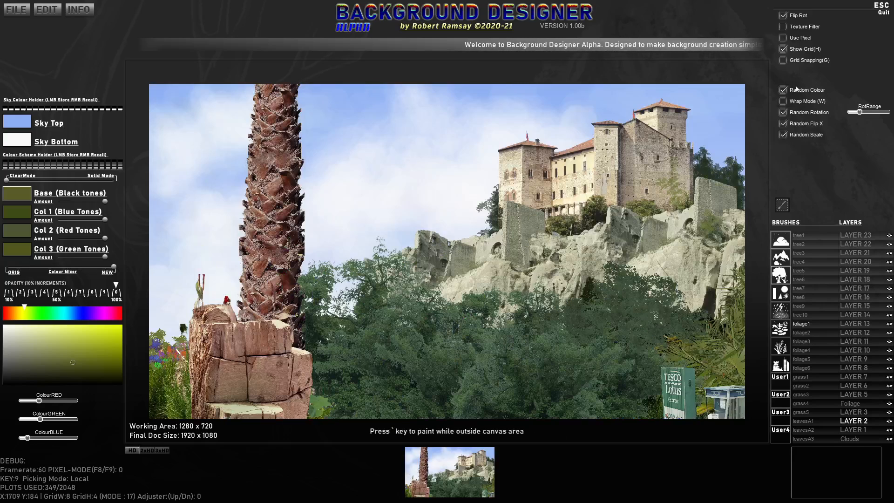
{"action": "left_click", "coordinate": [796, 87]}
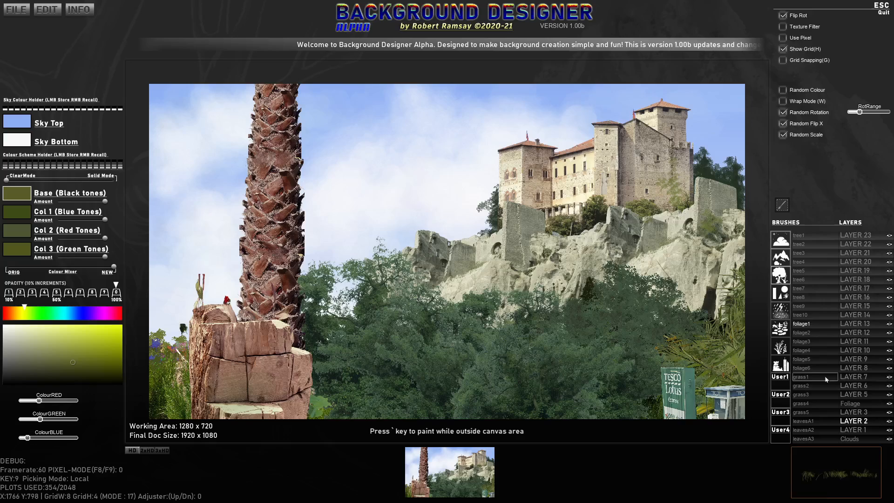
Step: Choose the grass3 brush and LAYER 9, and stamp olive grass at scale 0.76 along the foreground's lower edge
{"action": "left_click", "coordinate": [815, 395]}
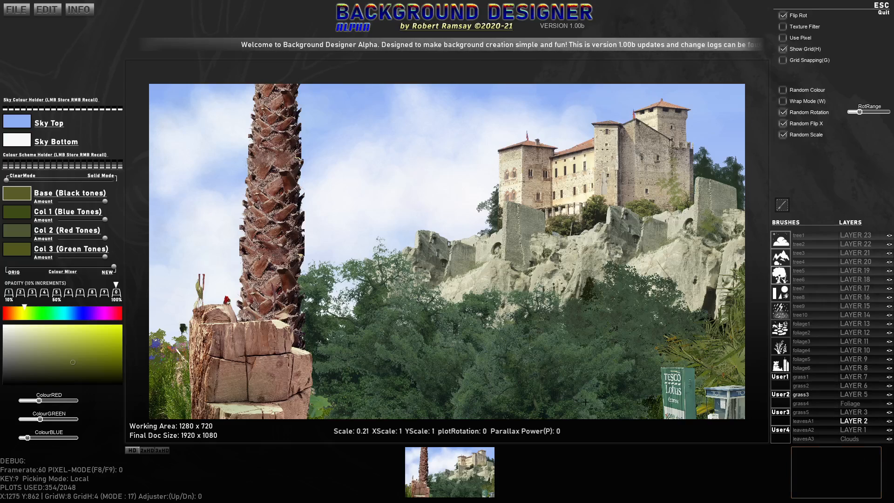
{"action": "left_click", "coordinate": [857, 359]}
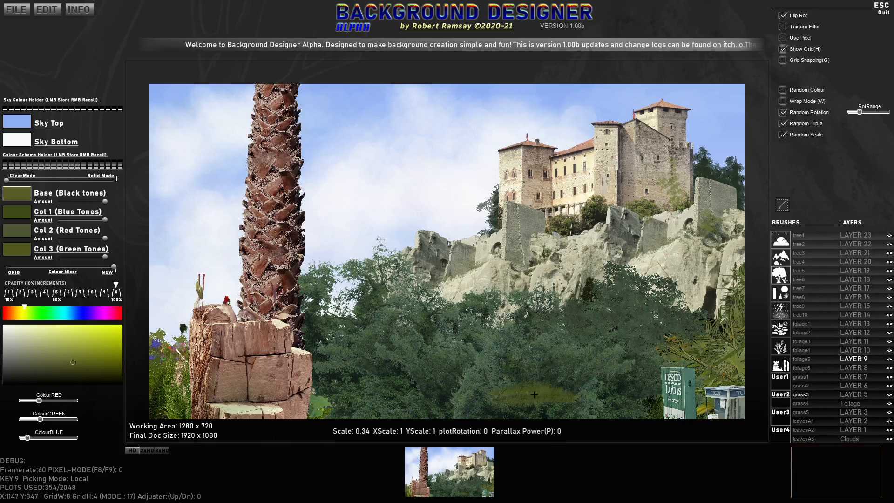
{"action": "left_click", "coordinate": [551, 418]}
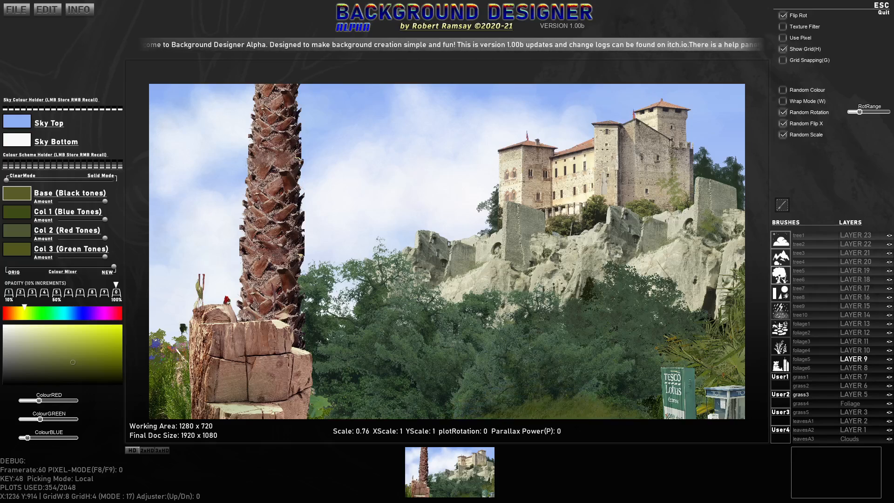
{"action": "key", "text": "x"}
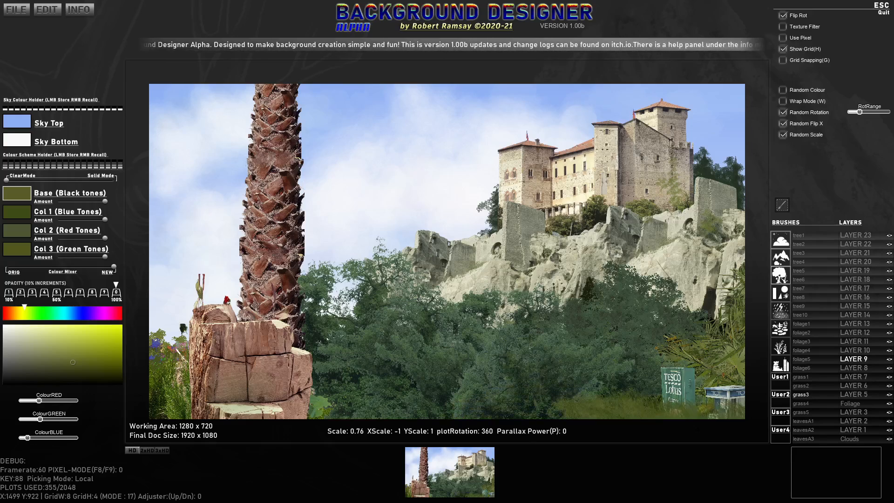
{"action": "left_click", "coordinate": [662, 435]}
{"action": "left_click", "coordinate": [563, 435]}
{"action": "left_click", "coordinate": [512, 437]}
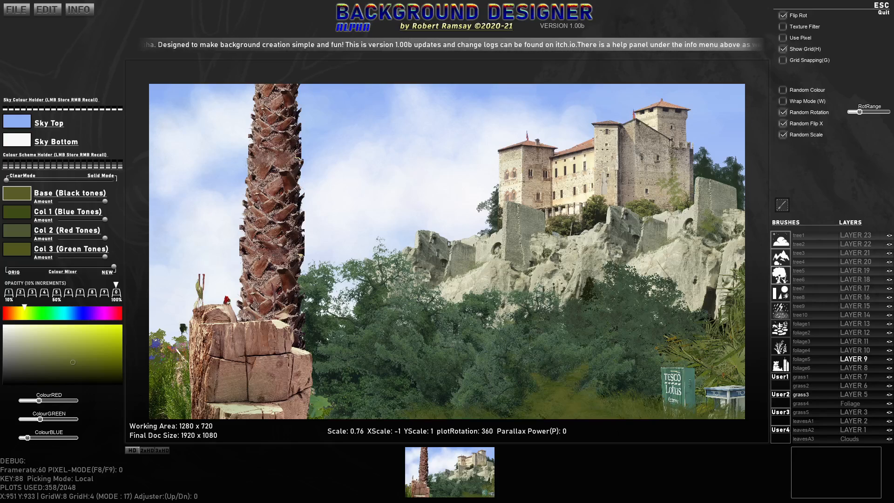
{"action": "left_click", "coordinate": [300, 428]}
Step: Switch to LAYER 19 and cover the base of the tree stump with olive grass at about scale 0.71 to 0.76
{"action": "left_click", "coordinate": [856, 270]}
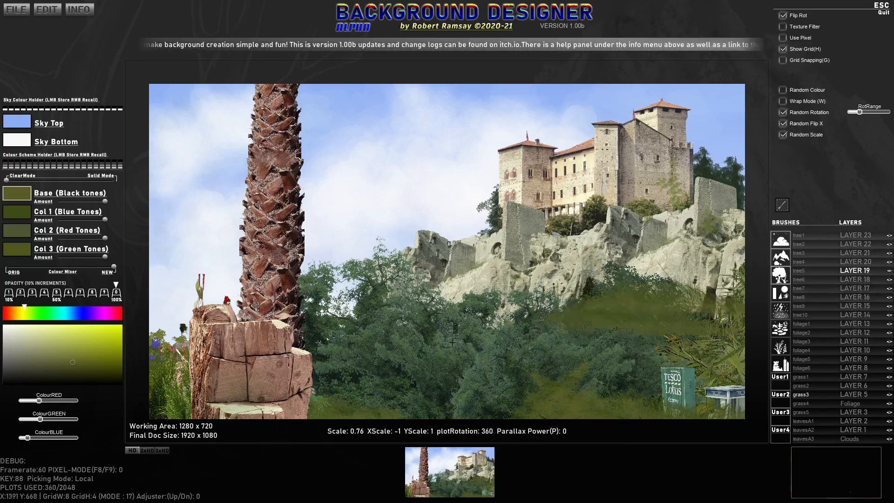
{"action": "left_click", "coordinate": [284, 422]}
{"action": "left_click", "coordinate": [269, 432]}
{"action": "left_click", "coordinate": [268, 432]}
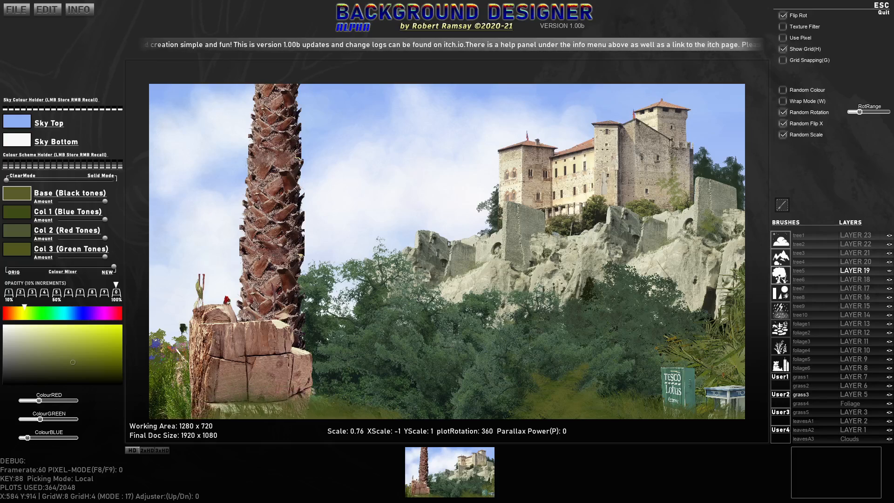
{"action": "left_click", "coordinate": [256, 432]}
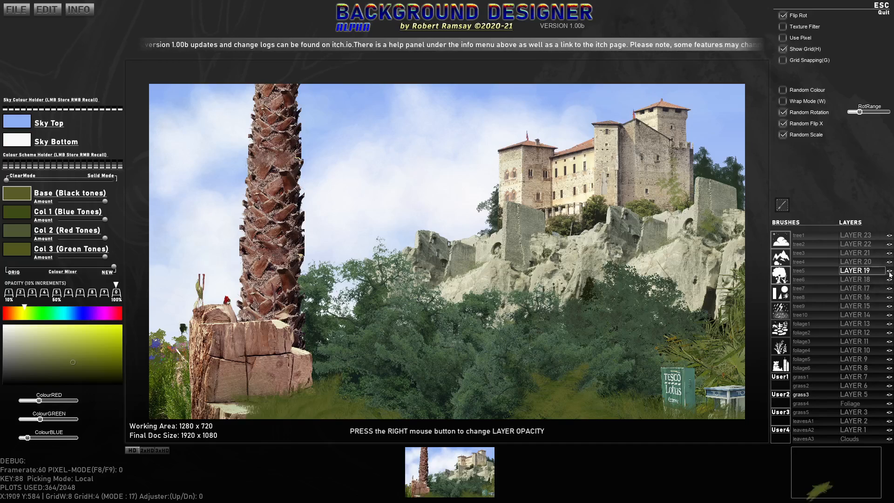
{"action": "left_click", "coordinate": [248, 421]}
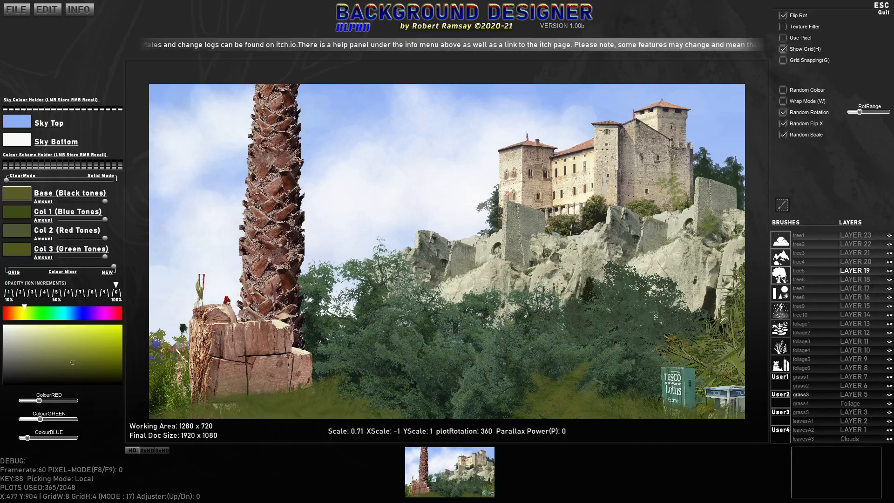
{"action": "left_click", "coordinate": [249, 418]}
{"action": "left_click", "coordinate": [250, 418]}
Step: Sample green tones from the bushes and paint green grass below the stump, turning Random Rotation off
{"action": "key", "text": "Tab"}
{"action": "key", "text": "Tab"}
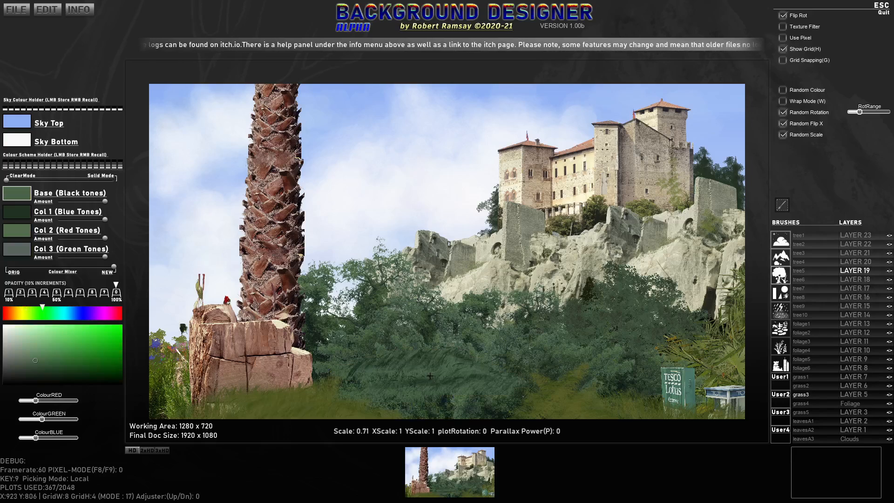
{"action": "left_click", "coordinate": [249, 422]}
{"action": "left_click", "coordinate": [254, 423]}
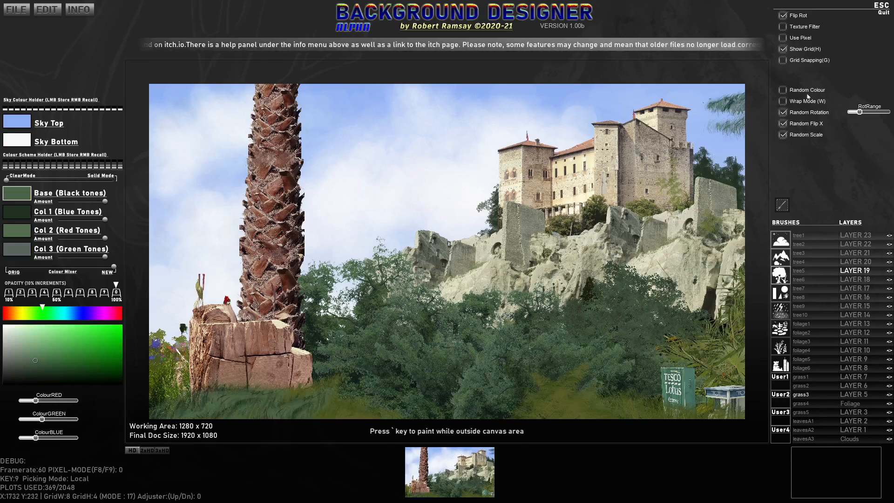
{"action": "left_click", "coordinate": [784, 113]}
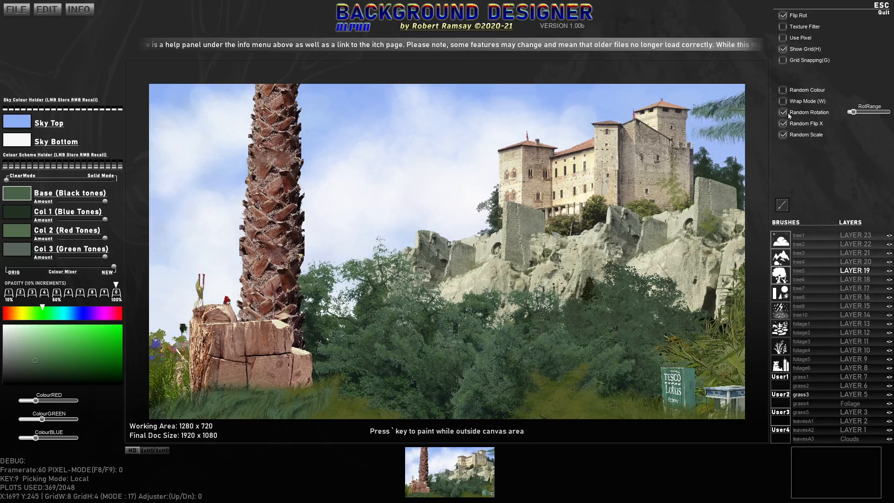
{"action": "left_click", "coordinate": [333, 433]}
{"action": "left_click", "coordinate": [383, 438]}
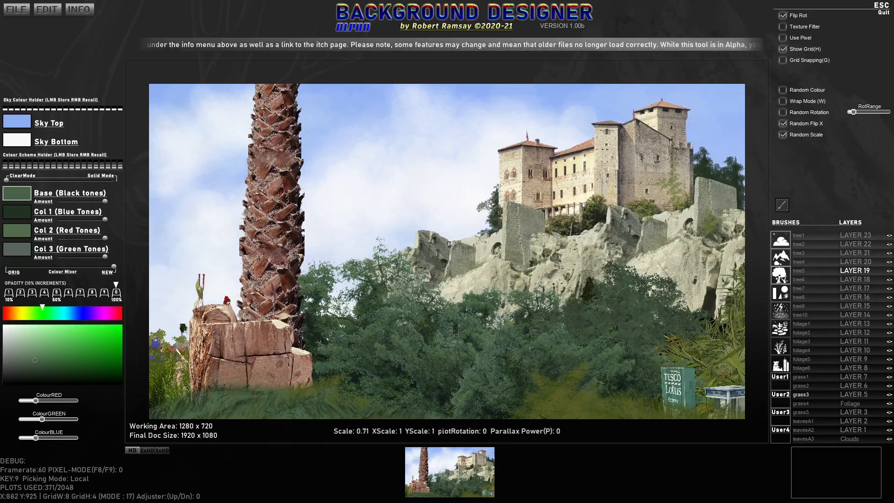
Step: Choose the grass4 brush, sample dark green tones and stamp grass blades at scale 0.39 in front of the stump
{"action": "left_click", "coordinate": [816, 402]}
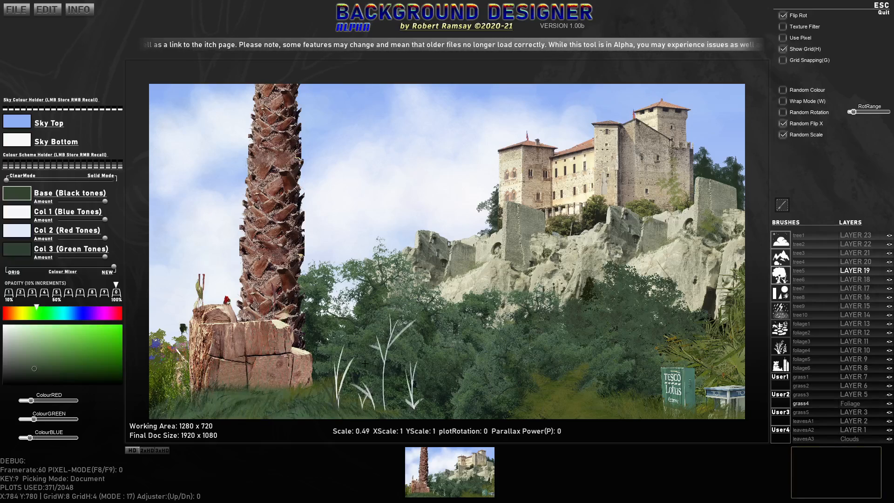
{"action": "scroll", "coordinate": [216, 407], "scroll_direction": "down", "scroll_amount": 1}
{"action": "left_click", "coordinate": [214, 406]}
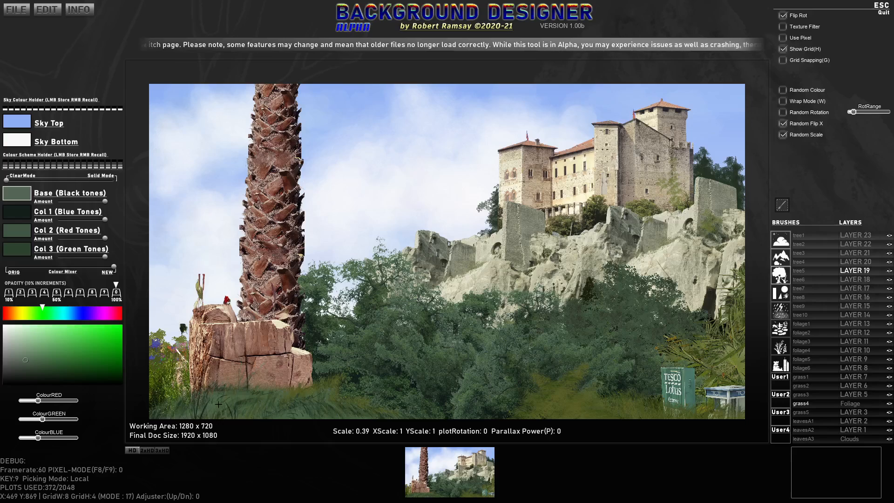
{"action": "left_click", "coordinate": [244, 406]}
{"action": "key", "text": "x"}
{"action": "left_click", "coordinate": [275, 406]}
{"action": "key", "text": "x"}
{"action": "key", "text": "x"}
{"action": "left_click", "coordinate": [209, 403]}
{"action": "left_click", "coordinate": [209, 403]}
{"action": "left_click", "coordinate": [227, 403]}
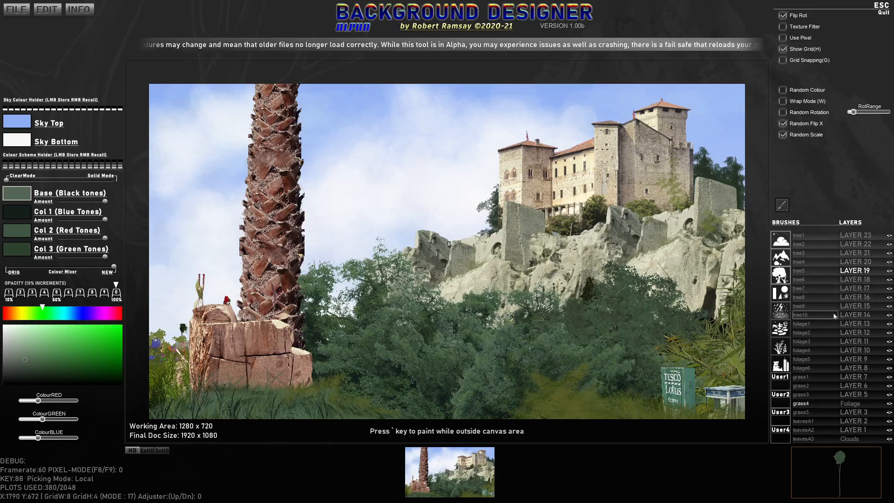
Step: Choose the tree8 brush, sample green tones and stamp small rotated trees at scale 0.46 against the stump's base
{"action": "left_click", "coordinate": [821, 297]}
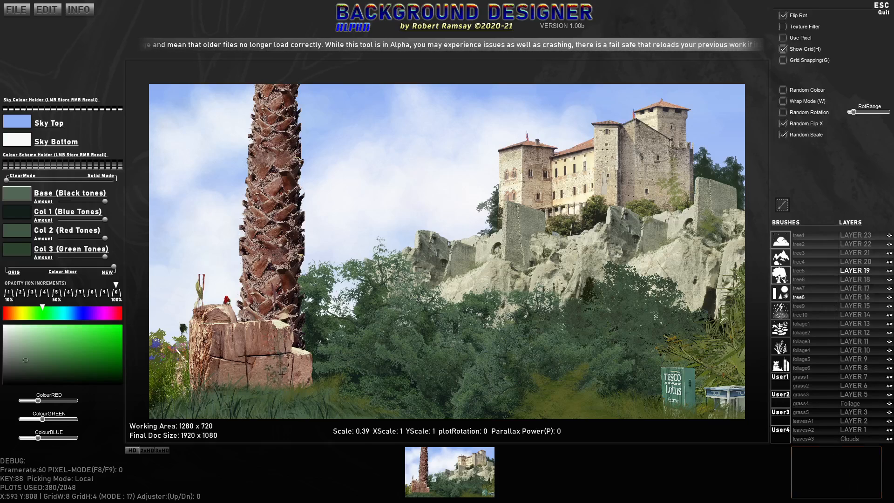
{"action": "key", "text": "Tab"}
{"action": "key", "text": "Tab"}
{"action": "key", "text": "Tab"}
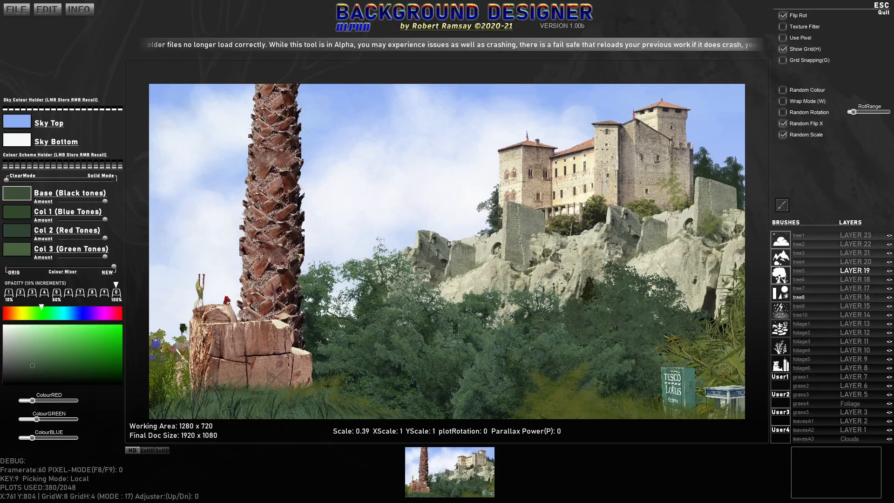
{"action": "scroll", "coordinate": [267, 395], "scroll_direction": "up", "scroll_amount": 3}
{"action": "key", "text": "e"}
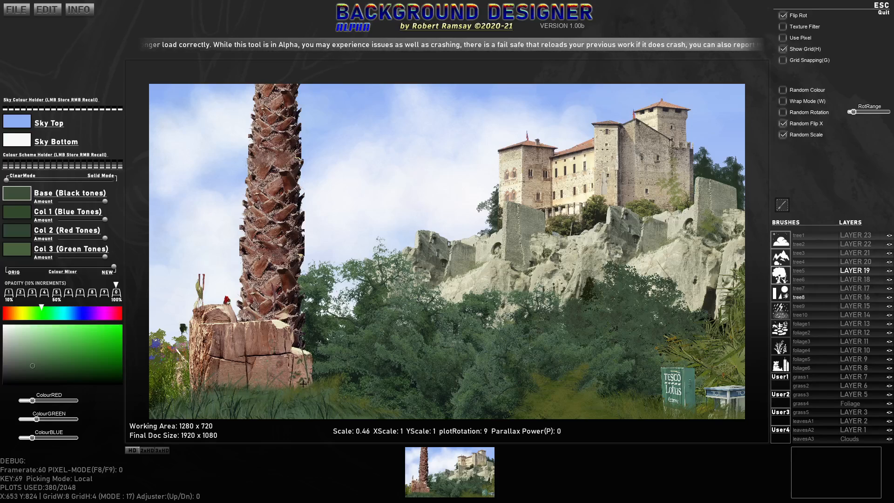
{"action": "key", "text": "q"}
{"action": "left_click", "coordinate": [302, 385]}
{"action": "key", "text": "e"}
{"action": "left_click", "coordinate": [274, 387]}
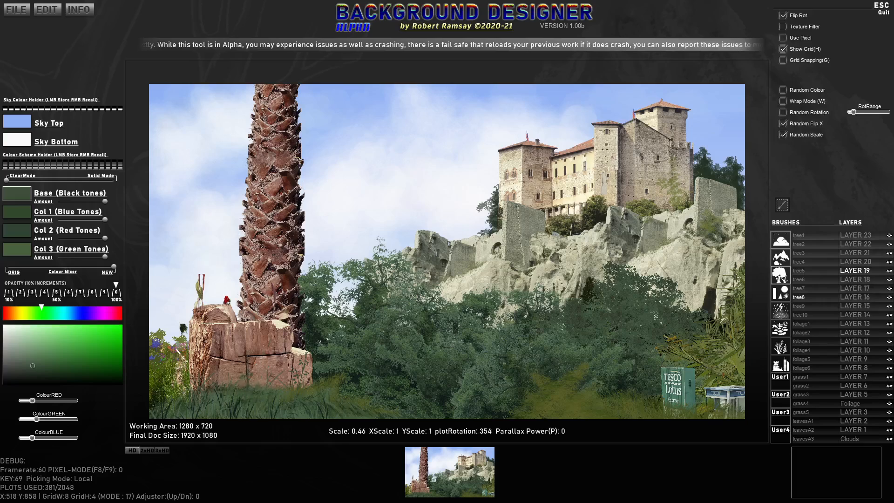
Step: Stamp more rotated tree8 branches through the foreground grass and the bushes beside the stump
{"action": "left_click", "coordinate": [221, 391]}
{"action": "key", "text": "e"}
{"action": "left_click", "coordinate": [178, 401]}
{"action": "left_click", "coordinate": [247, 407]}
{"action": "key", "text": "r"}
{"action": "left_click", "coordinate": [414, 409]}
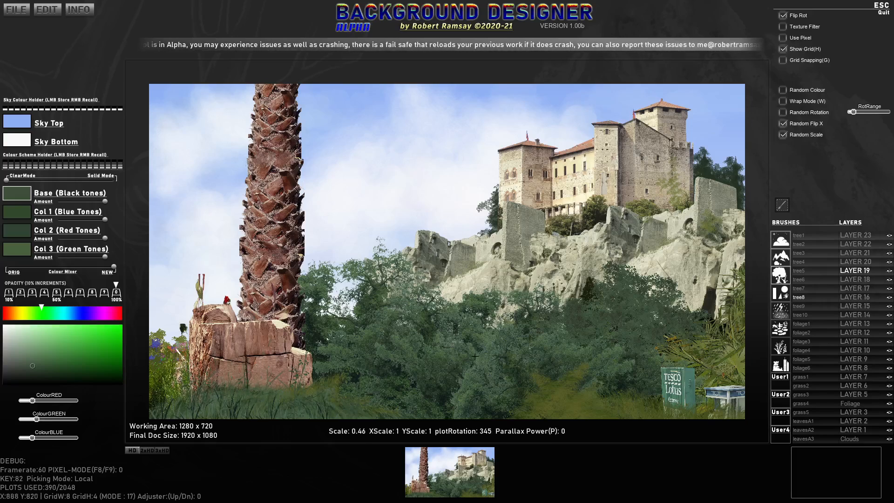
{"action": "left_click", "coordinate": [508, 403]}
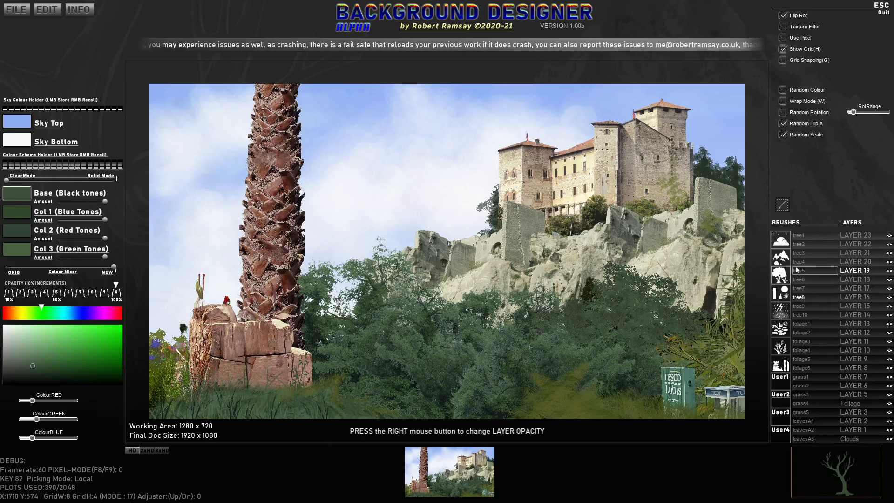
Step: Choose the cloud4 brush and the Clouds layer, sample local sky tones and stamp a cloud beside the palm trunk
{"action": "left_click", "coordinate": [784, 295]}
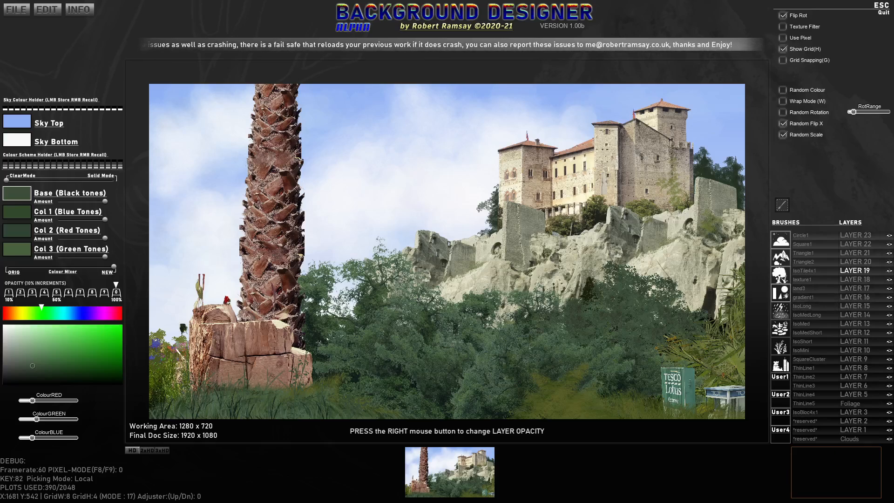
{"action": "left_click", "coordinate": [783, 241]}
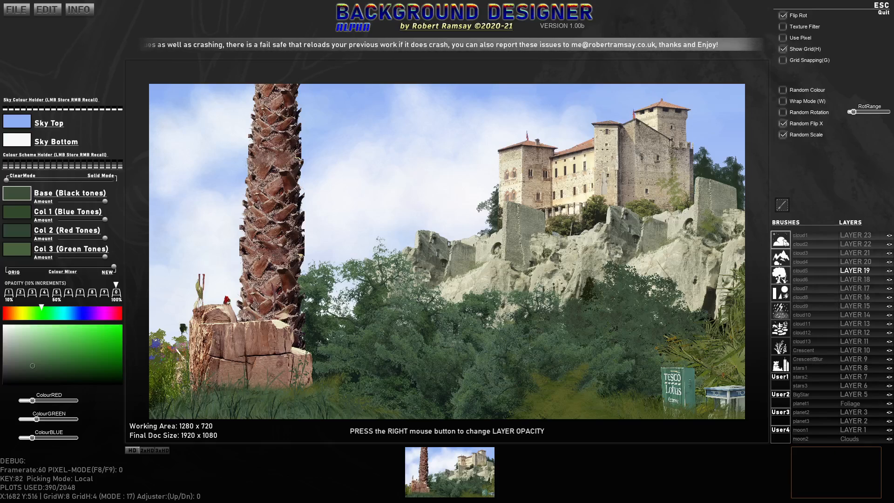
{"action": "left_click", "coordinate": [809, 264]}
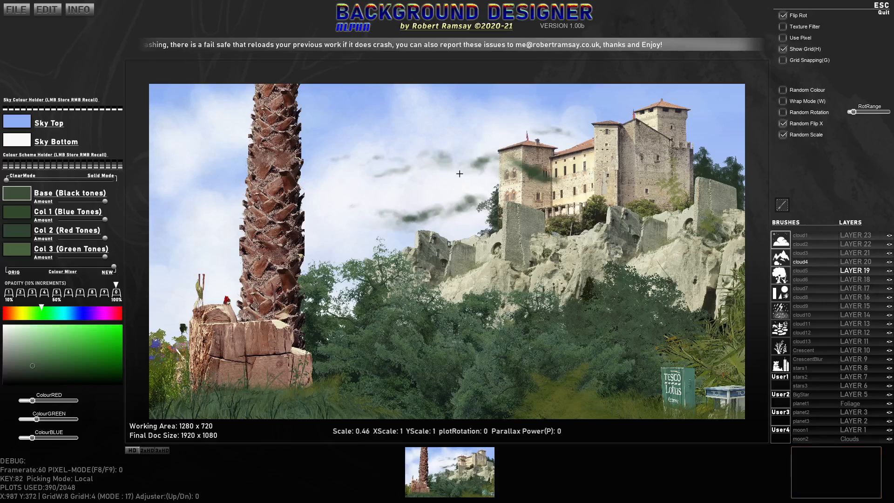
{"action": "left_click", "coordinate": [850, 438]}
{"action": "key", "text": "Tab"}
{"action": "key", "text": "Tab"}
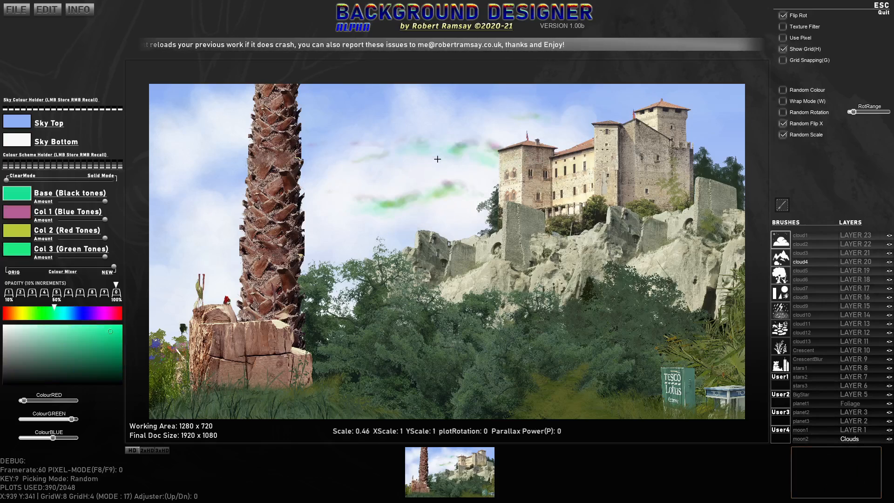
{"action": "key", "text": "Tab"}
{"action": "left_click", "coordinate": [343, 115]}
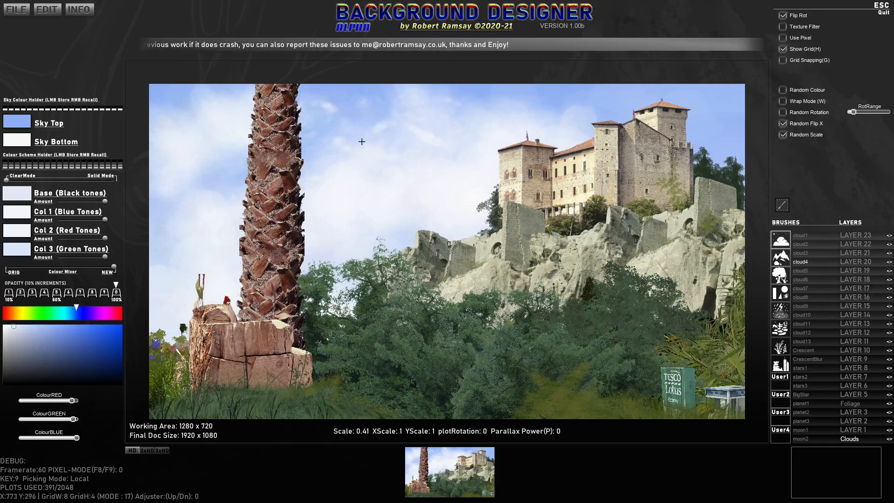
Step: Flip the cloud brush horizontally and stamp pale clouds across the sky on both sides of the palm trunk
{"action": "key", "text": "x"}
{"action": "left_click", "coordinate": [403, 156]}
{"action": "left_click", "coordinate": [329, 152]}
{"action": "left_click", "coordinate": [226, 165]}
{"action": "left_click", "coordinate": [187, 170]}
{"action": "left_click", "coordinate": [186, 126]}
{"action": "left_click", "coordinate": [200, 135]}
{"action": "left_click", "coordinate": [333, 174]}
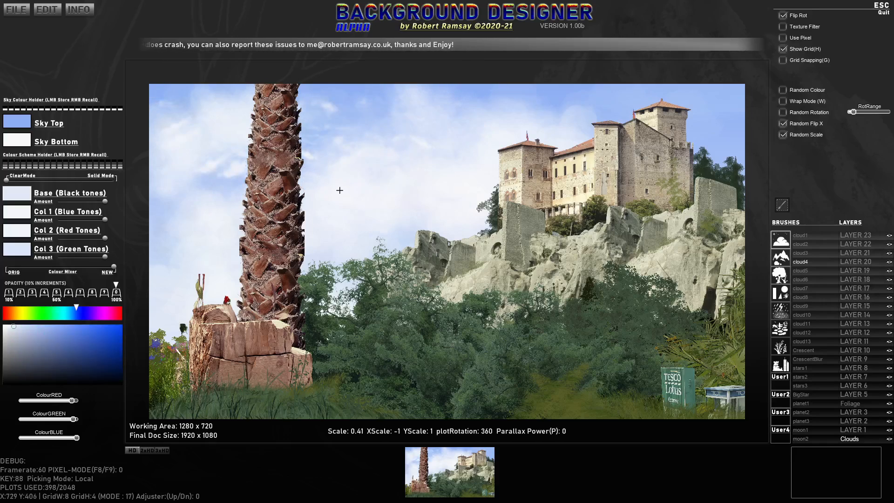
{"action": "left_click", "coordinate": [410, 172]}
{"action": "left_click", "coordinate": [370, 154]}
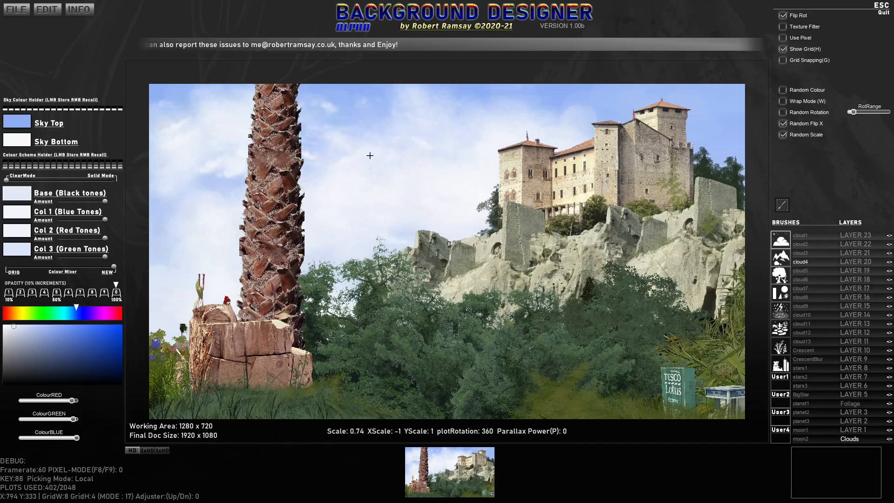
Step: Build up the clouds around the palm trunk and above the bushes with rotated stamps at scale 0.74
{"action": "key", "text": "r"}
{"action": "left_click", "coordinate": [339, 159]}
{"action": "left_click", "coordinate": [201, 139]}
{"action": "left_click", "coordinate": [345, 135]}
{"action": "key", "text": "e"}
{"action": "left_click", "coordinate": [354, 200]}
{"action": "left_click", "coordinate": [382, 228]}
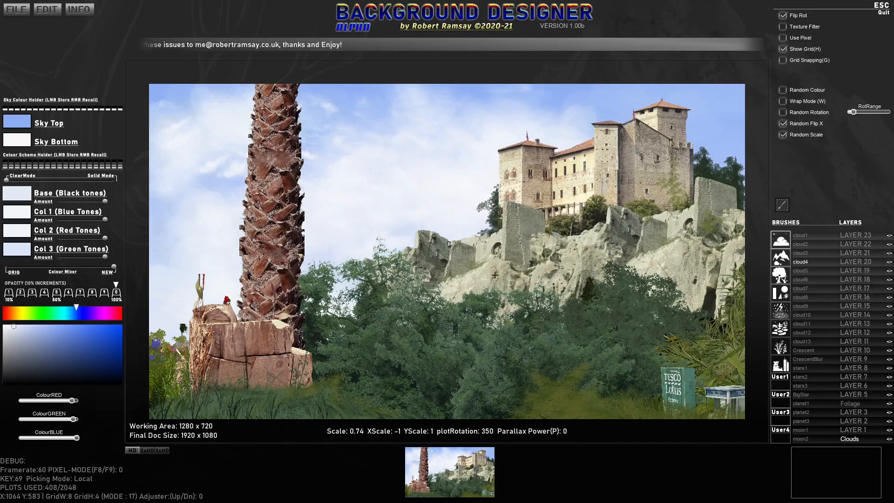
{"action": "left_click", "coordinate": [419, 205]}
{"action": "key", "text": "e"}
Step: Stamp smaller rotated clouds behind the castle towers and in the sky between castle and palm, reducing the scale
{"action": "left_click", "coordinate": [632, 116]}
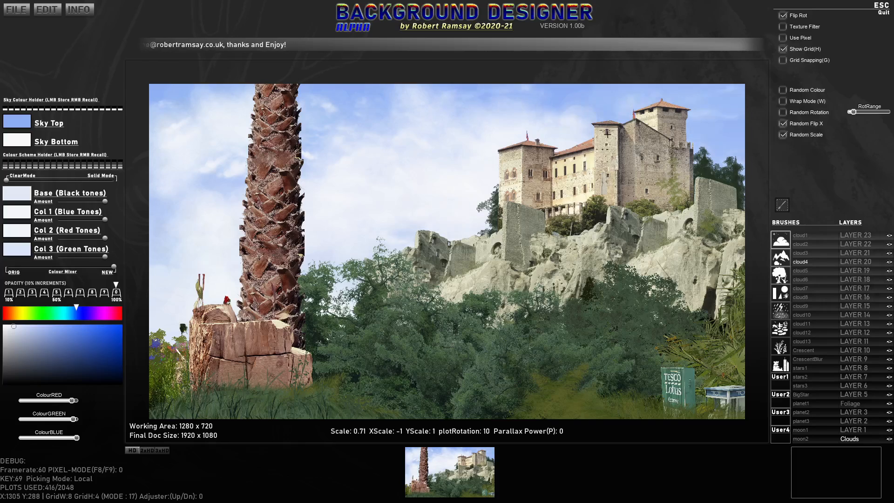
{"action": "left_click", "coordinate": [610, 114]}
{"action": "key", "text": "r"}
{"action": "left_click", "coordinate": [563, 127]}
{"action": "left_click", "coordinate": [479, 133]}
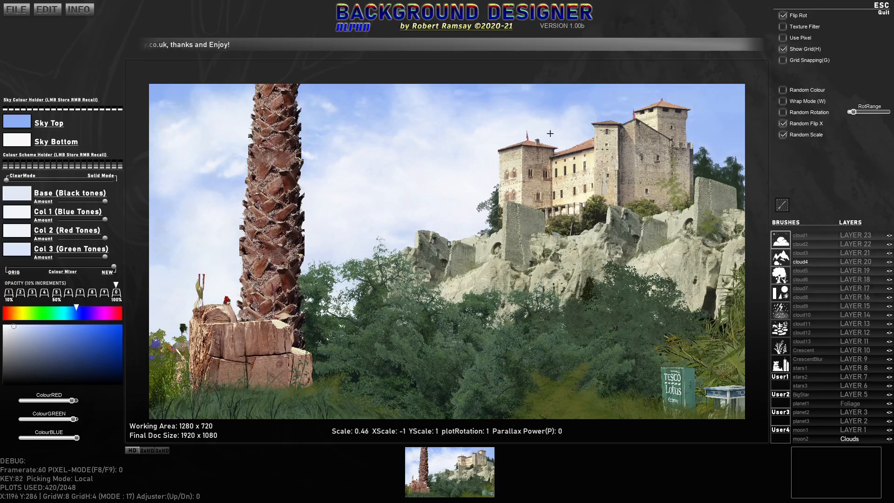
{"action": "key", "text": "r"}
{"action": "left_click", "coordinate": [451, 117]}
{"action": "left_click", "coordinate": [438, 177]}
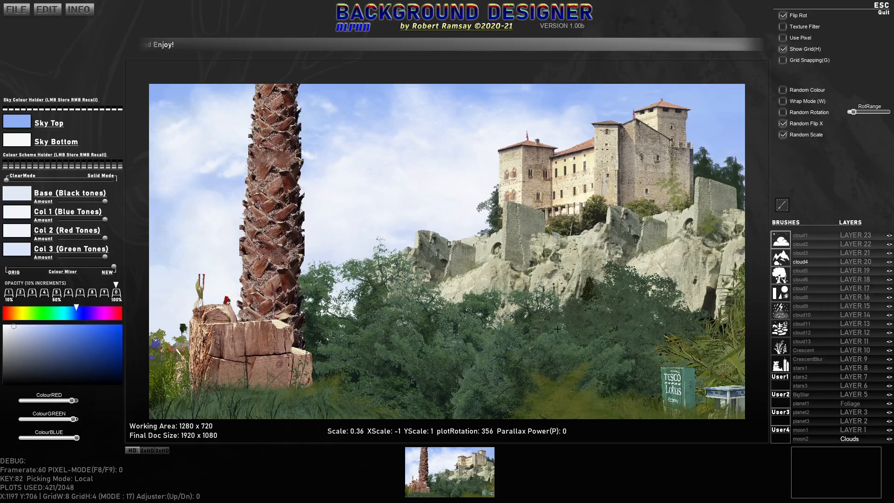
Step: Preview the landscape in pixel mode 1 and pixel mode 2
{"action": "key", "text": "F9"}
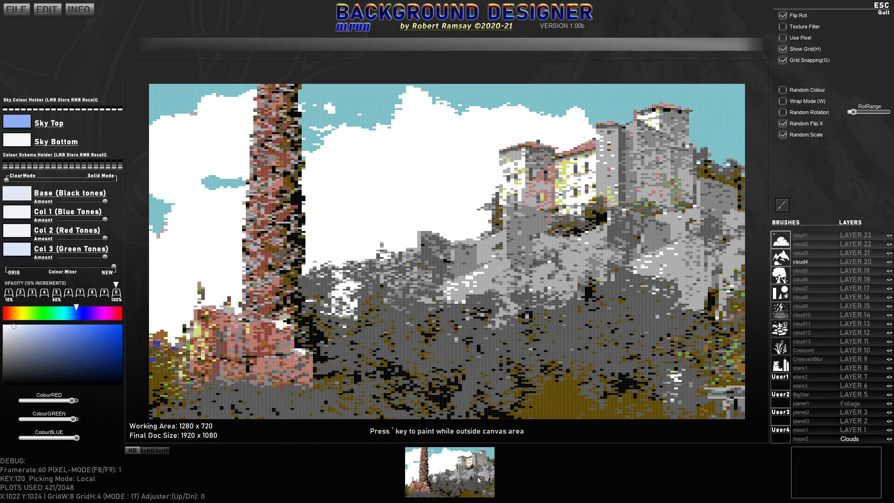
{"action": "key", "text": "F9"}
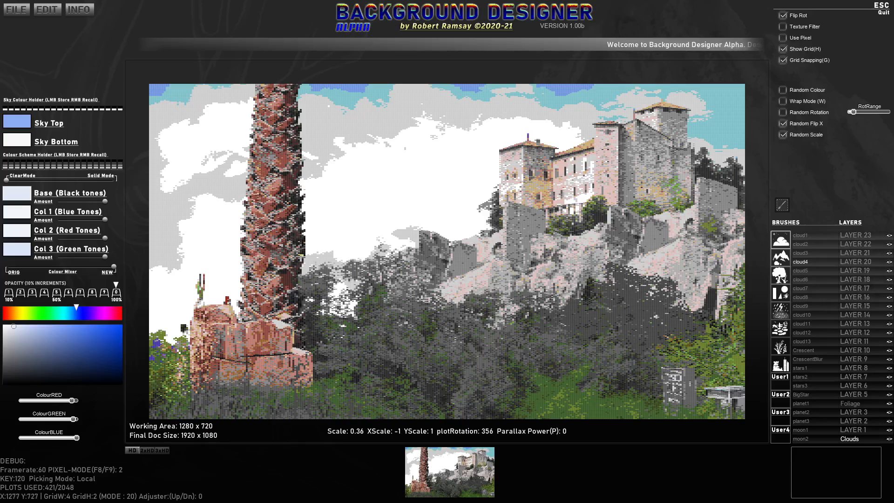
Step: Preview the landscape in pixel mode 3, compare modes 1 and 2, and return to the normal display
{"action": "key", "text": "F9"}
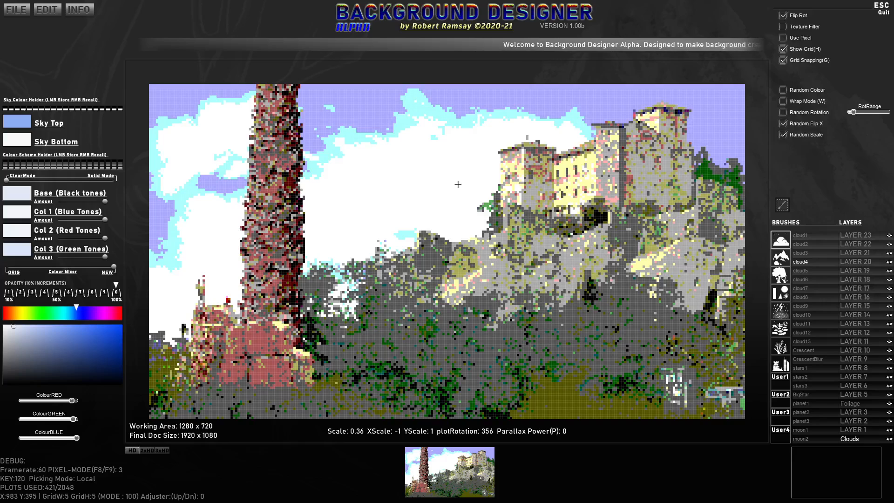
{"action": "key", "text": "F8"}
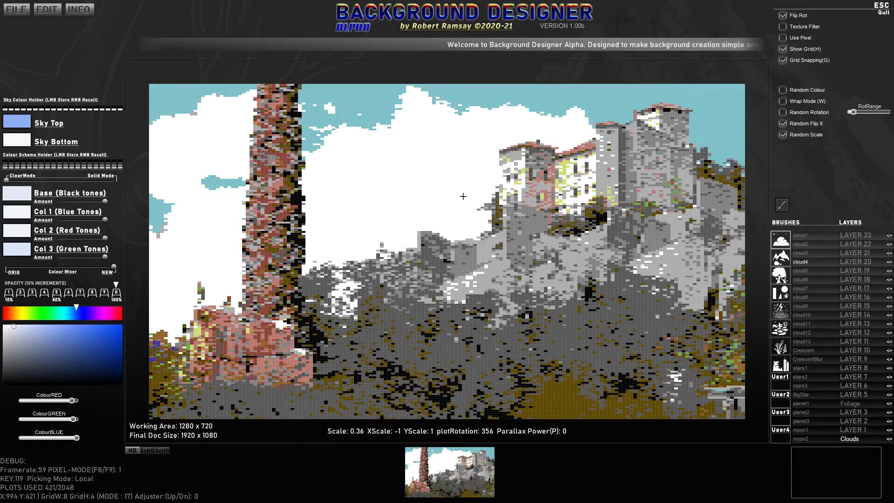
{"action": "key", "text": "F9"}
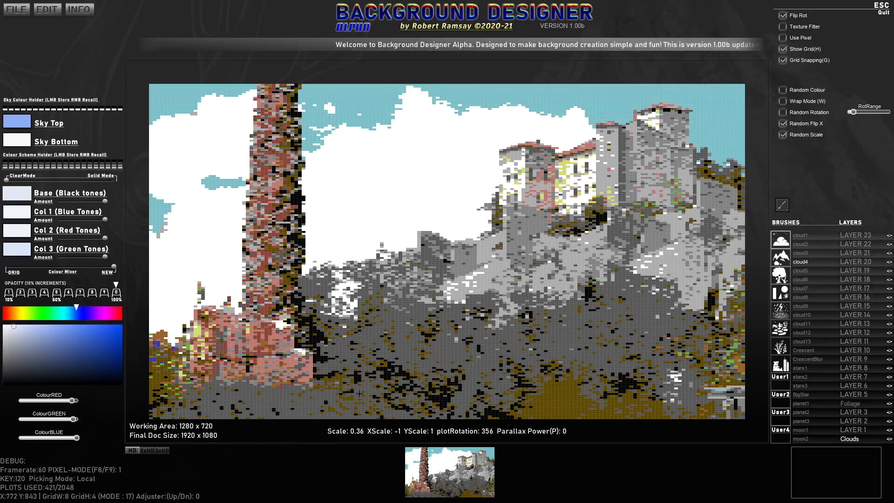
{"action": "key", "text": "F9"}
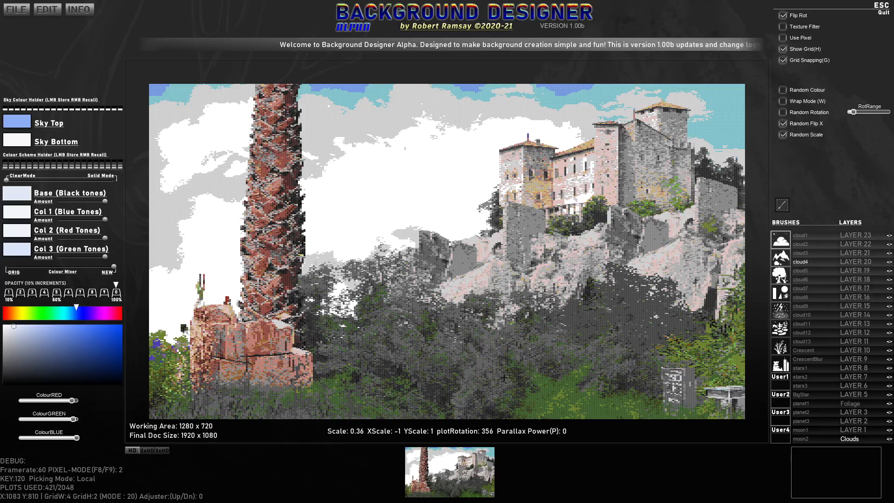
{"action": "key", "text": "F8"}
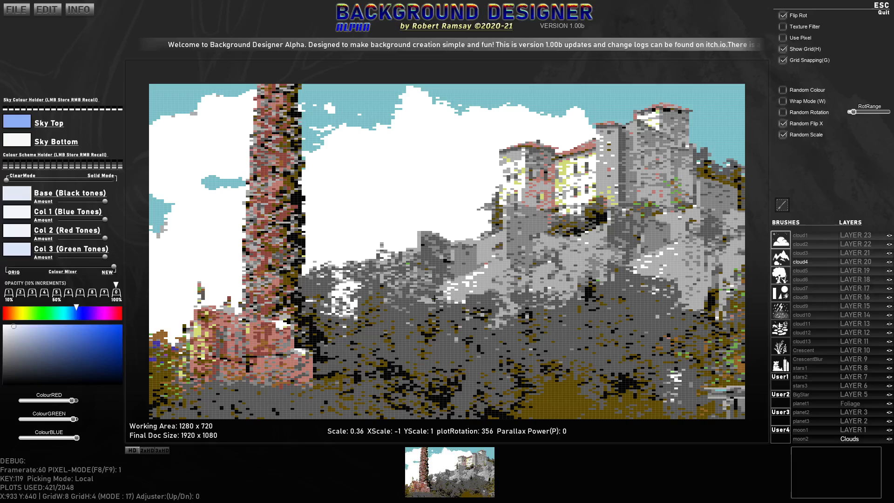
{"action": "key", "text": "F8"}
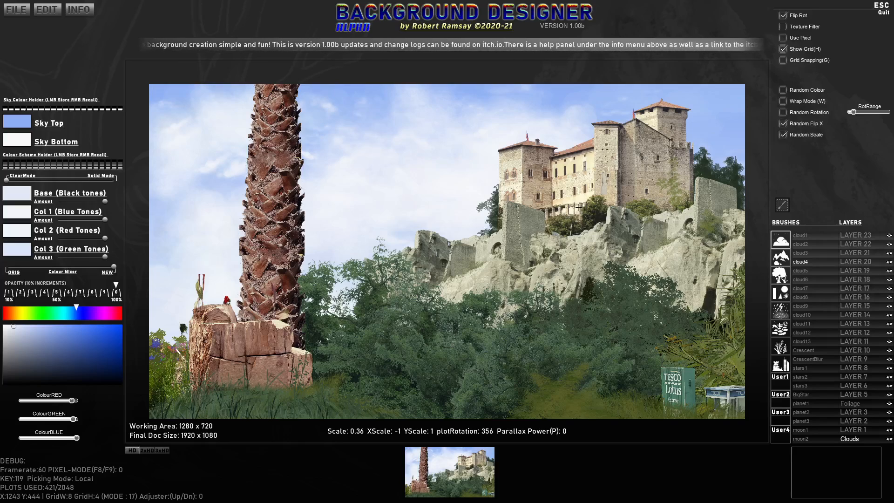
Step: Merge all layers, resetting the plot history, and select the Merged415720 user brush
{"action": "key", "text": "m"}
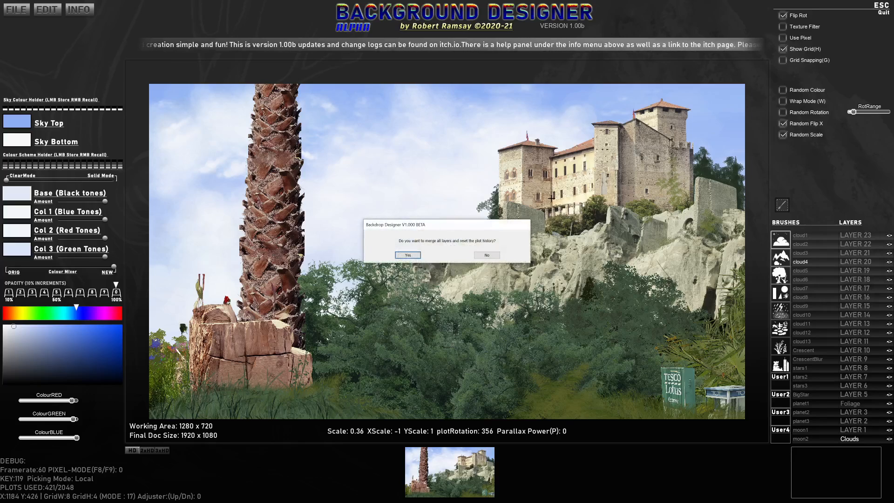
{"action": "left_click", "coordinate": [408, 256]}
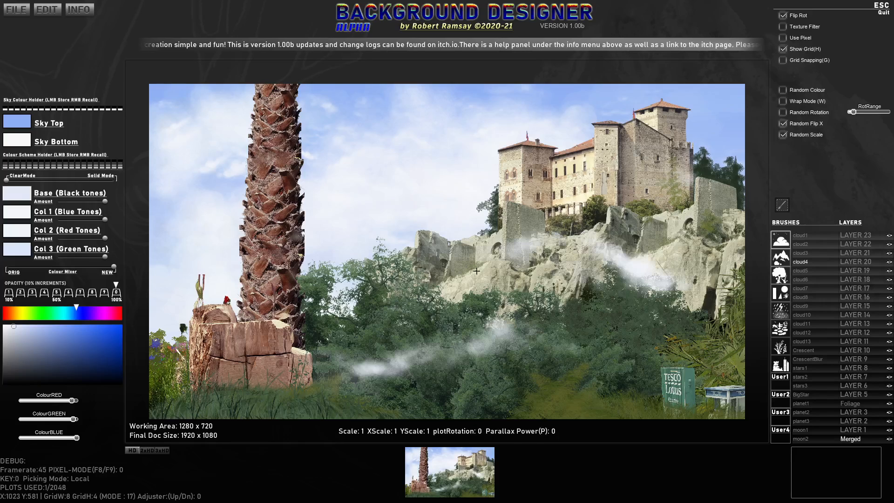
{"action": "left_click", "coordinate": [785, 431]}
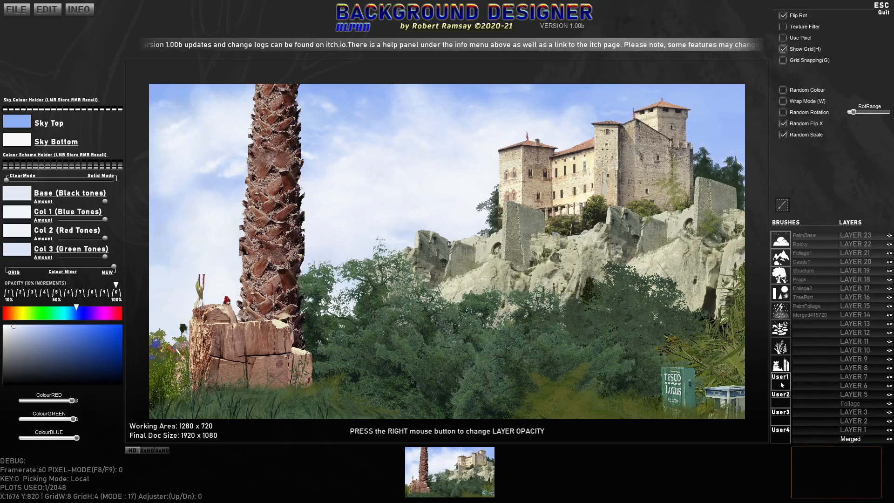
{"action": "left_click", "coordinate": [808, 316]}
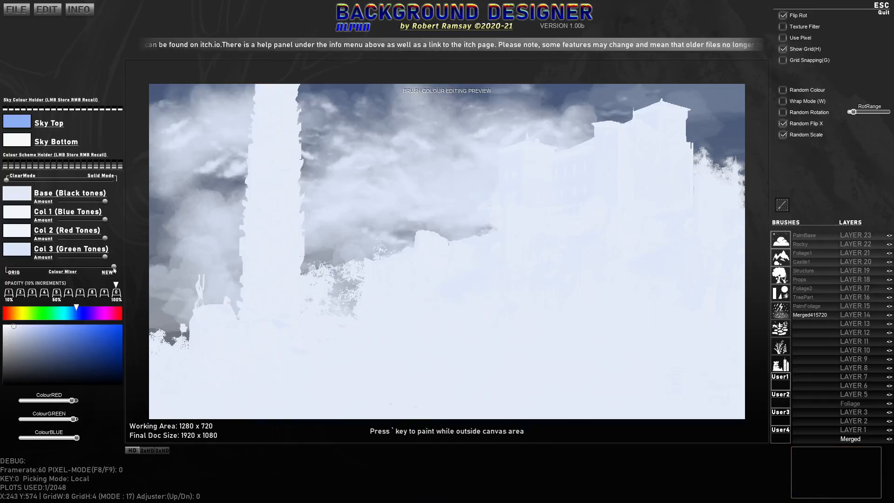
Step: Set the colour mixer to the merged brush's original colours and remove the merged plot from the canvas
{"action": "left_click_drag", "start_coordinate": [113, 267], "coordinate": [6, 269]}
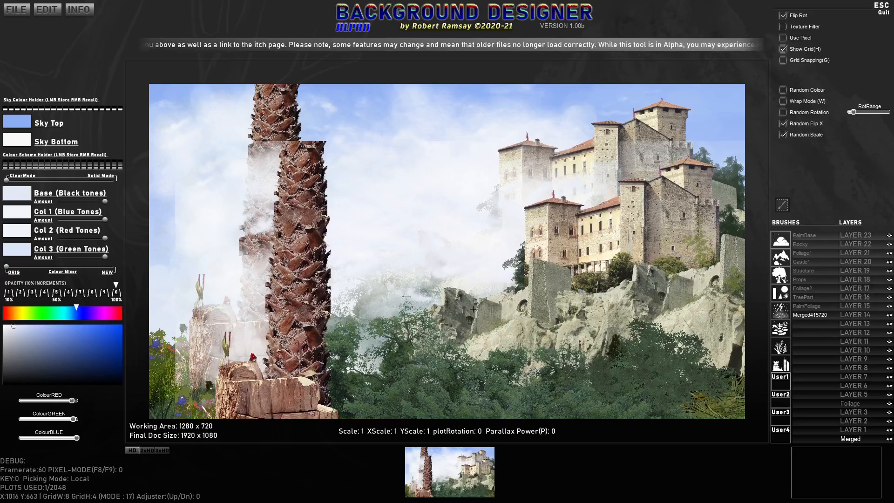
{"action": "key", "text": "BackSpace"}
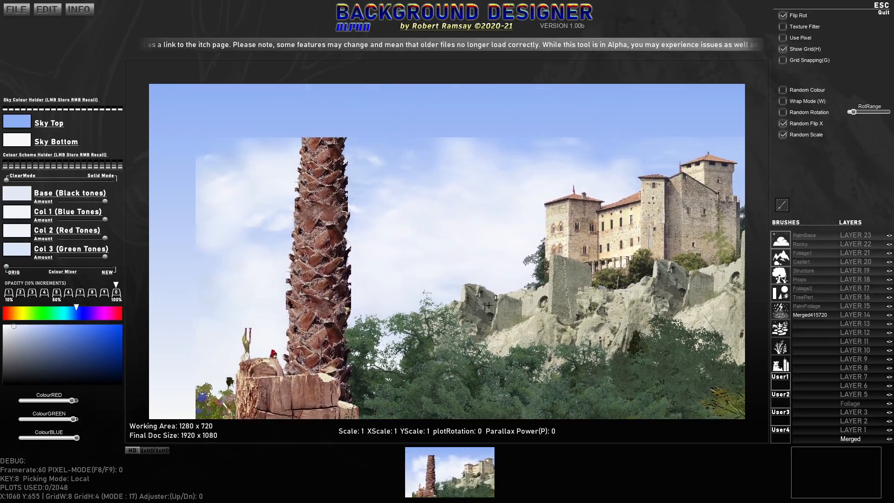
{"action": "scroll", "coordinate": [484, 289], "scroll_direction": "down", "scroll_amount": 6}
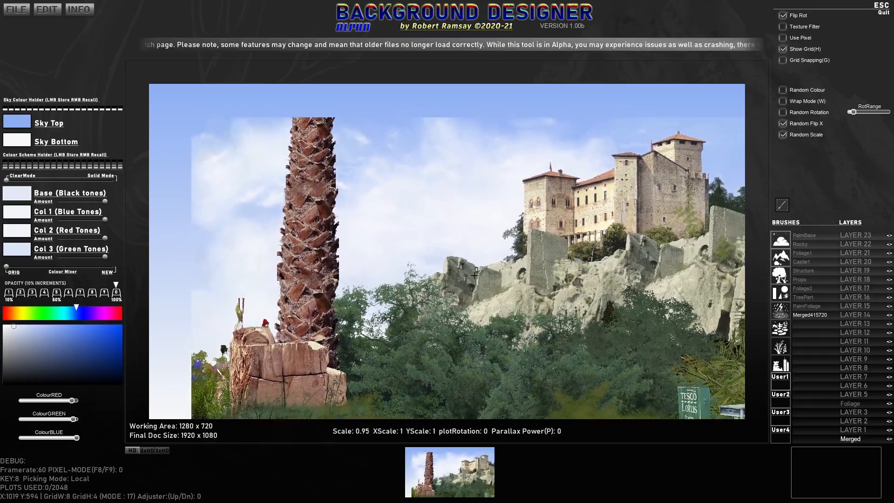
{"action": "scroll", "coordinate": [475, 254], "scroll_direction": "up", "scroll_amount": 3}
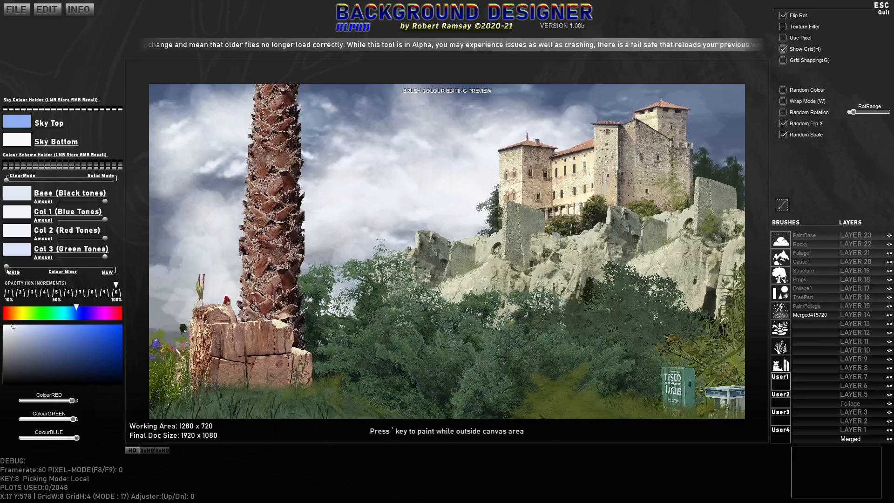
Step: Set the colour mixer to about midway, the base tones to black and the blue tones to dark blue
{"action": "left_click_drag", "start_coordinate": [6, 267], "coordinate": [55, 267]}
{"action": "left_click", "coordinate": [7, 384]}
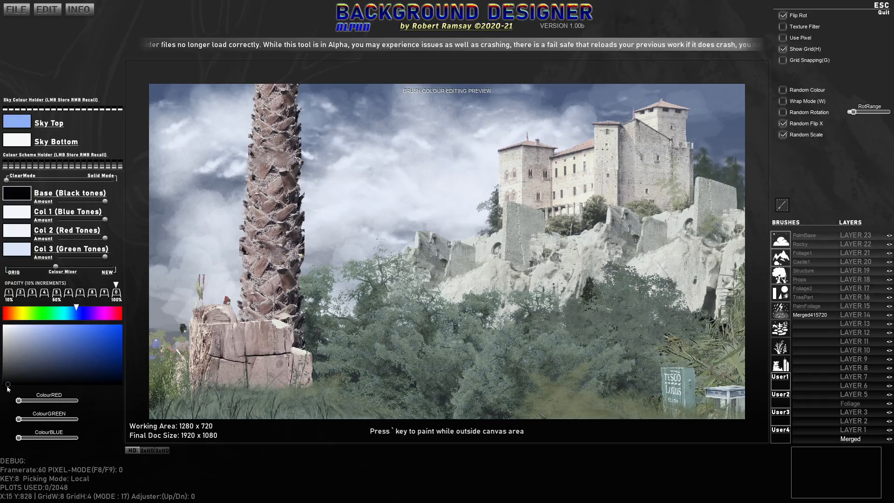
{"action": "left_click", "coordinate": [23, 214]}
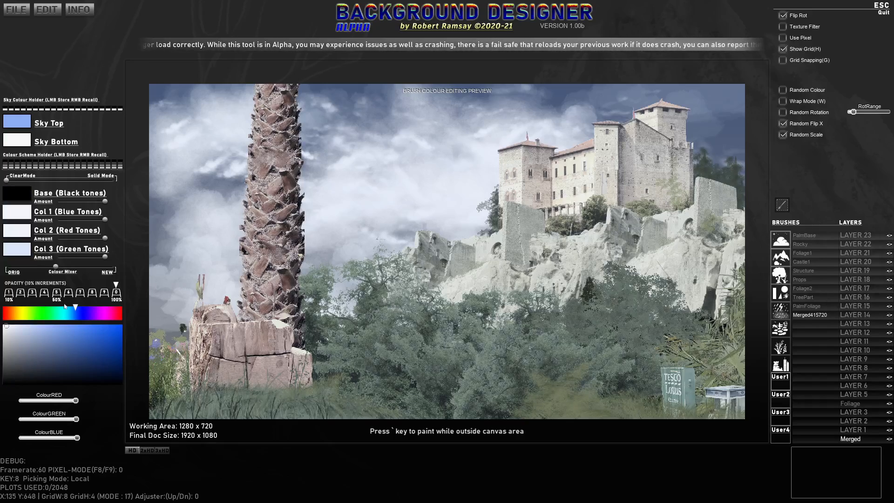
{"action": "left_click", "coordinate": [80, 313]}
{"action": "left_click", "coordinate": [113, 359]}
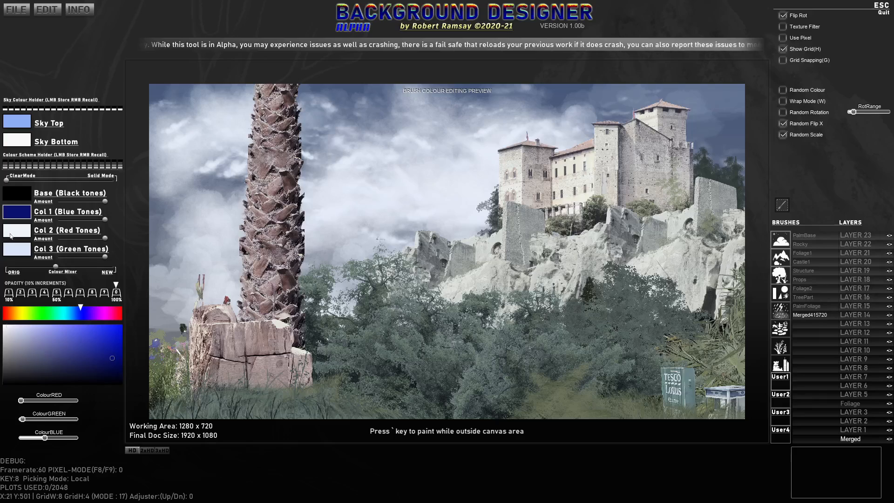
Step: Set the red tones to orange and the green tones to golden yellow
{"action": "left_click", "coordinate": [10, 236]}
{"action": "left_click", "coordinate": [9, 313]}
{"action": "left_click", "coordinate": [119, 336]}
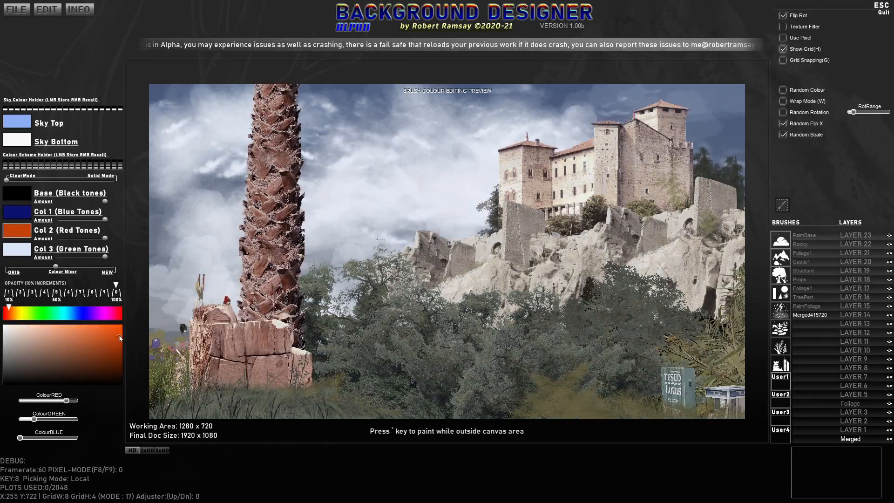
{"action": "left_click", "coordinate": [22, 254]}
{"action": "left_click_drag", "start_coordinate": [32, 317], "coordinate": [38, 317]}
{"action": "left_click", "coordinate": [102, 326]}
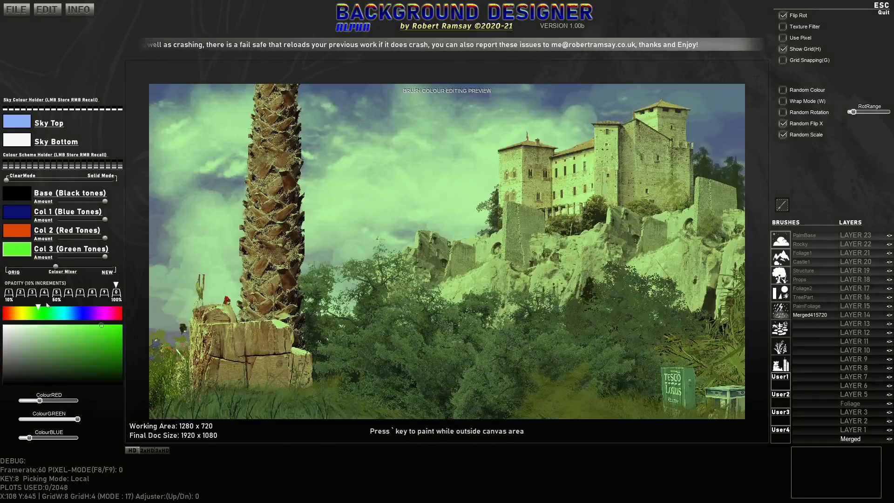
{"action": "left_click", "coordinate": [25, 313]}
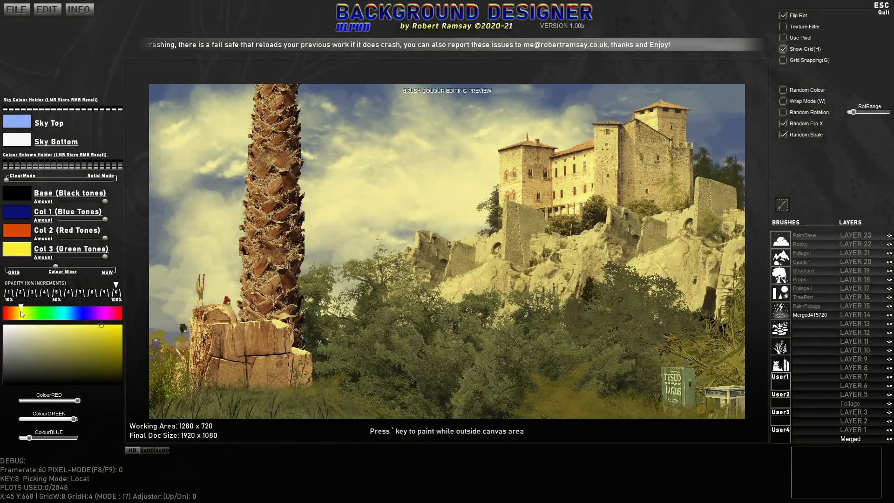
{"action": "left_click_drag", "start_coordinate": [21, 313], "coordinate": [19, 311]}
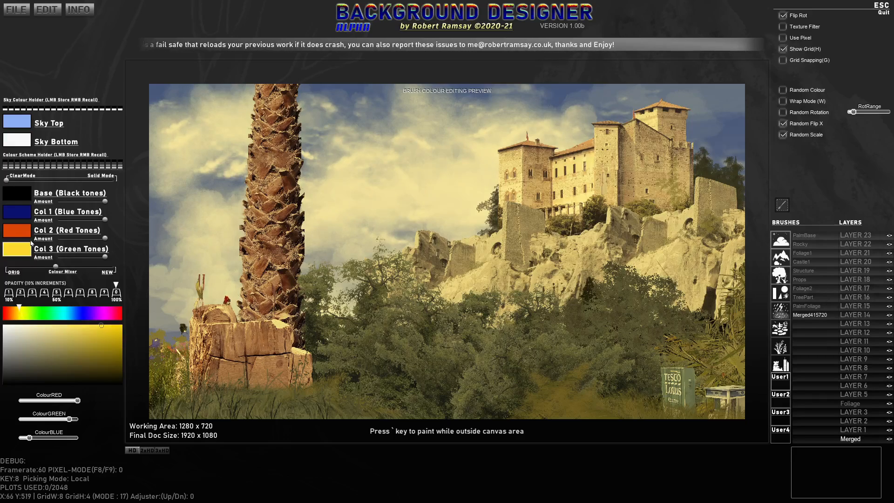
Step: Change the Sky Top colour to a deep blue
{"action": "left_click", "coordinate": [20, 123]}
{"action": "left_click", "coordinate": [76, 313]}
{"action": "left_click", "coordinate": [104, 352]}
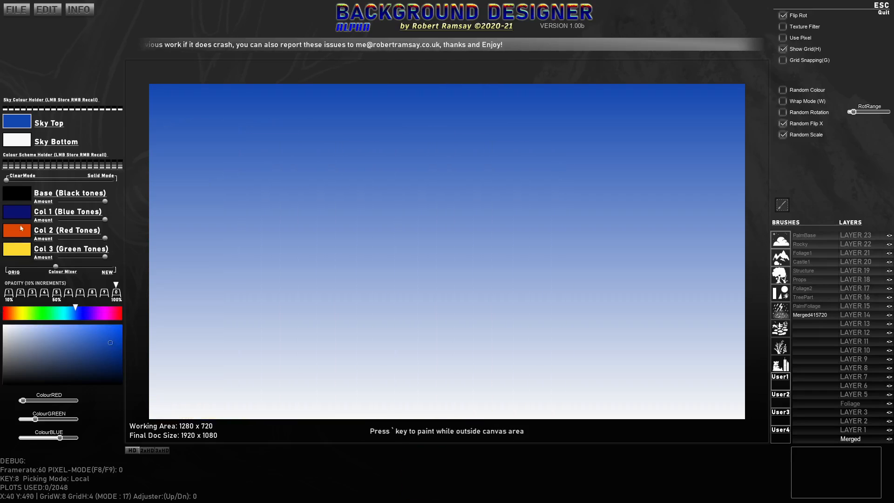
Step: Set the blue tones to dark purple and move the colour mixer almost fully to the new colours
{"action": "left_click", "coordinate": [21, 214]}
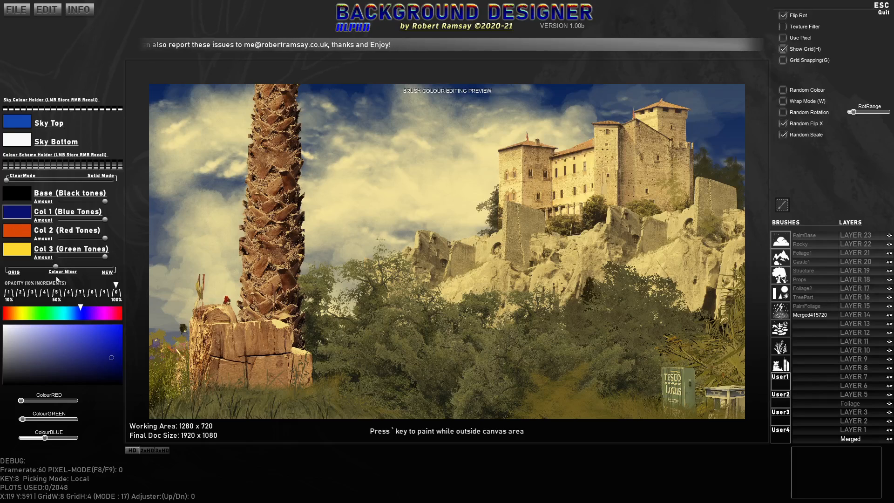
{"action": "left_click_drag", "start_coordinate": [67, 347], "coordinate": [94, 370]}
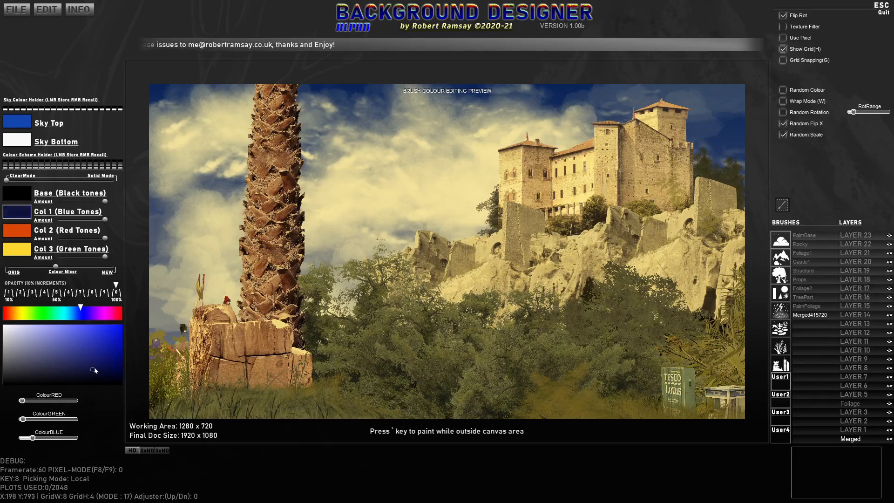
{"action": "left_click_drag", "start_coordinate": [68, 271], "coordinate": [106, 274]}
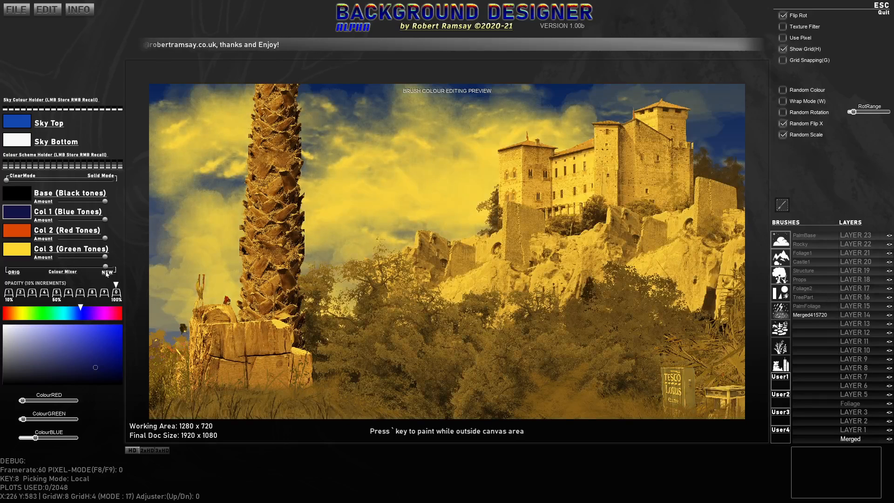
{"action": "mouse_move", "coordinate": [97, 353]}
{"action": "left_mouse_down"}
{"action": "mouse_move", "coordinate": [106, 312]}
{"action": "mouse_move", "coordinate": [46, 312]}
{"action": "mouse_move", "coordinate": [93, 314]}
{"action": "left_mouse_up"}
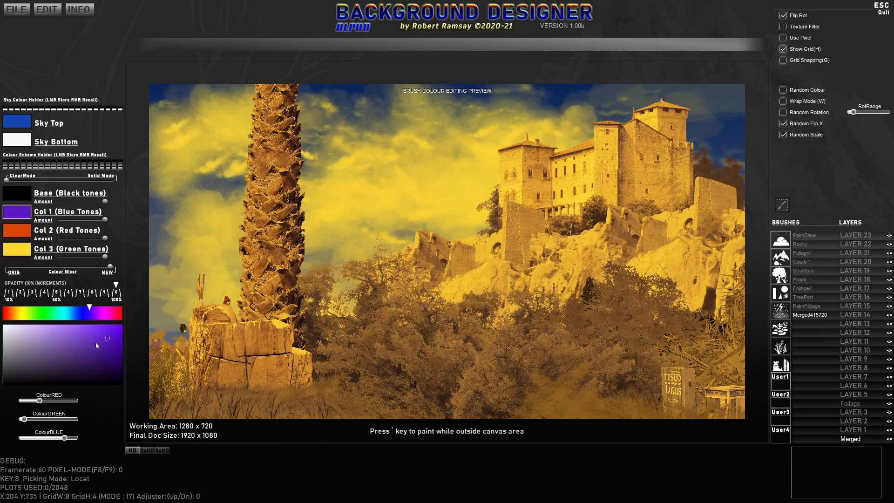
{"action": "left_click", "coordinate": [113, 358]}
Step: Change the red tones to crimson
{"action": "left_click", "coordinate": [23, 235]}
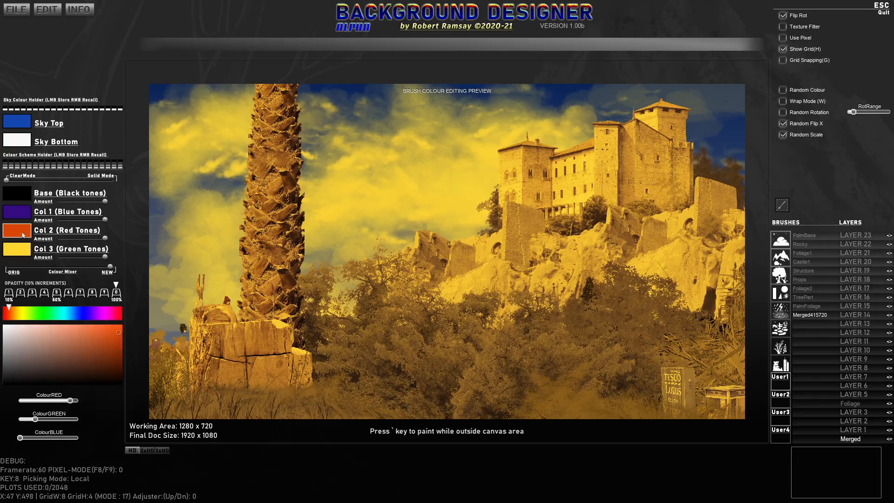
{"action": "left_click", "coordinate": [47, 316]}
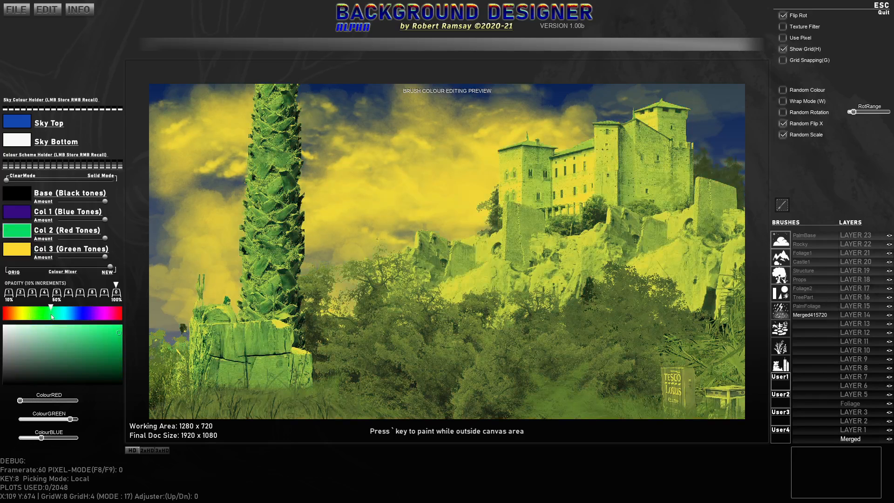
{"action": "left_click_drag", "start_coordinate": [51, 316], "coordinate": [118, 315]}
{"action": "left_click", "coordinate": [118, 329]}
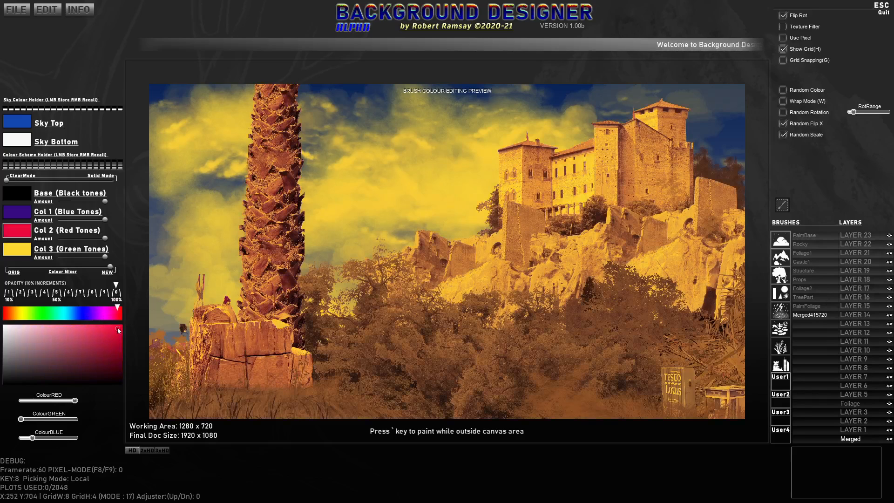
Step: Change the green tones to pale green and set the colour mixer slightly past midway
{"action": "left_click", "coordinate": [22, 254]}
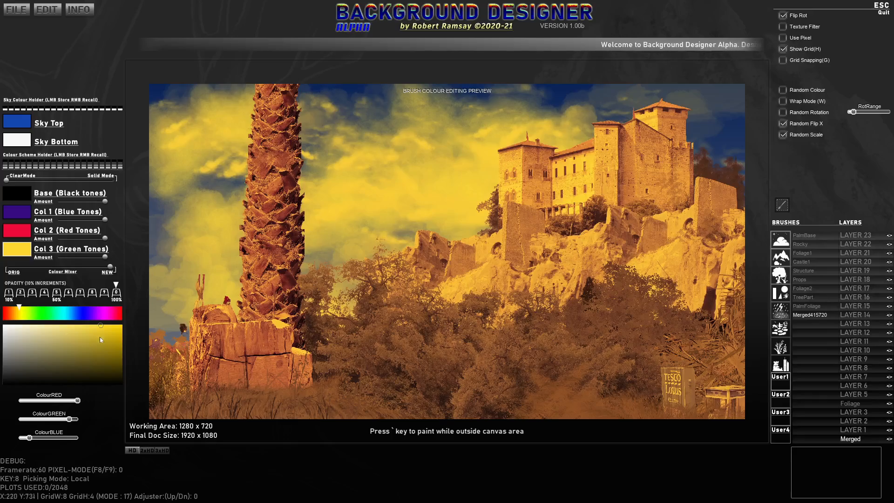
{"action": "mouse_move", "coordinate": [67, 317]}
{"action": "left_mouse_down"}
{"action": "mouse_move", "coordinate": [102, 316]}
{"action": "mouse_move", "coordinate": [36, 313]}
{"action": "left_mouse_up"}
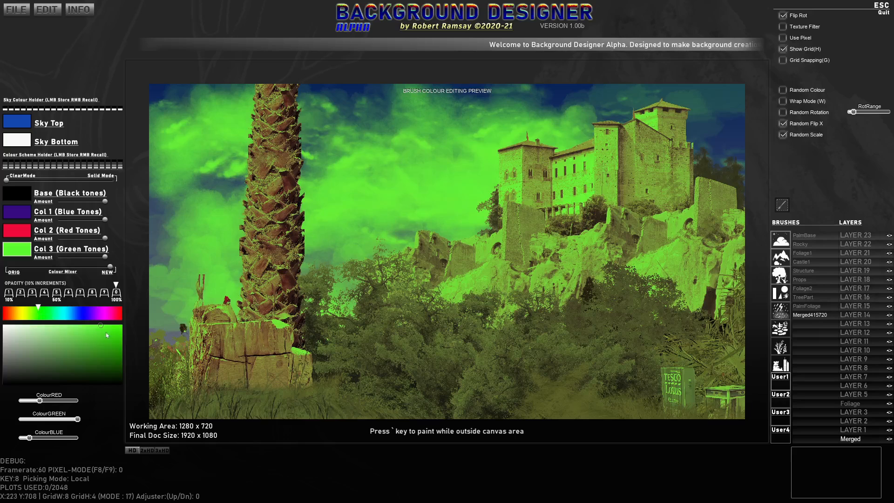
{"action": "left_click", "coordinate": [51, 327]}
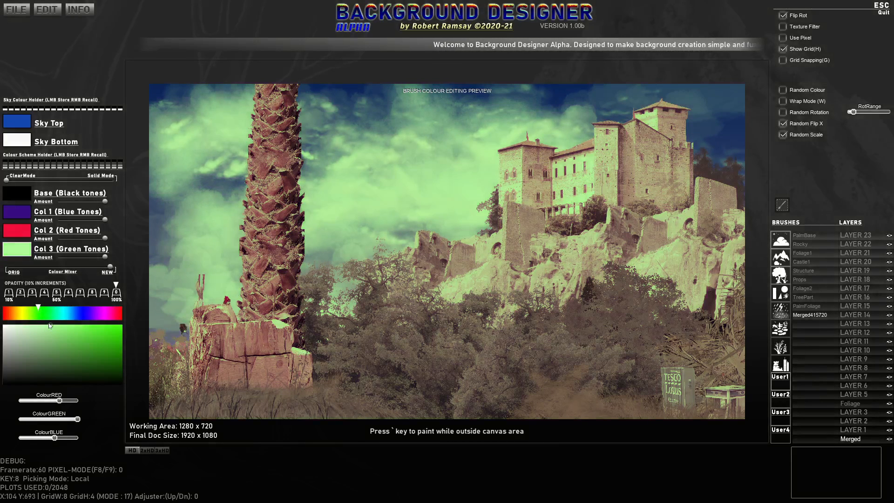
{"action": "left_click_drag", "start_coordinate": [112, 268], "coordinate": [68, 275]}
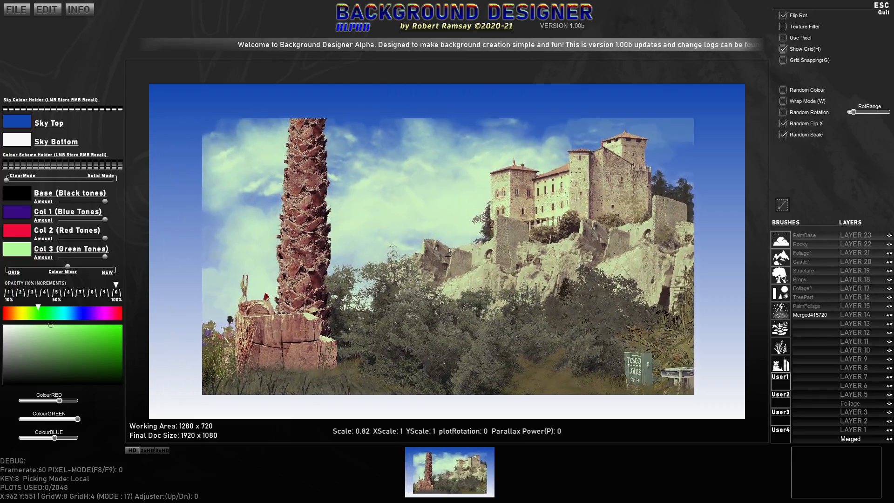
Step: Try stamping the recoloured merged scene across the canvas, and undo the stamps
{"action": "left_click", "coordinate": [448, 256]}
{"action": "left_click", "coordinate": [220, 276]}
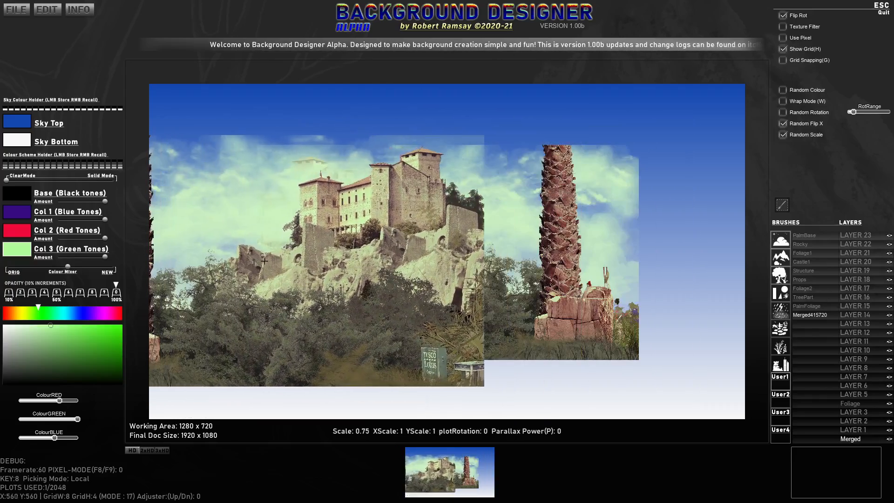
{"action": "left_click", "coordinate": [261, 260]}
{"action": "key", "text": "ctrl+z"}
{"action": "key", "text": "ctrl+z"}
{"action": "key", "text": "ctrl+z"}
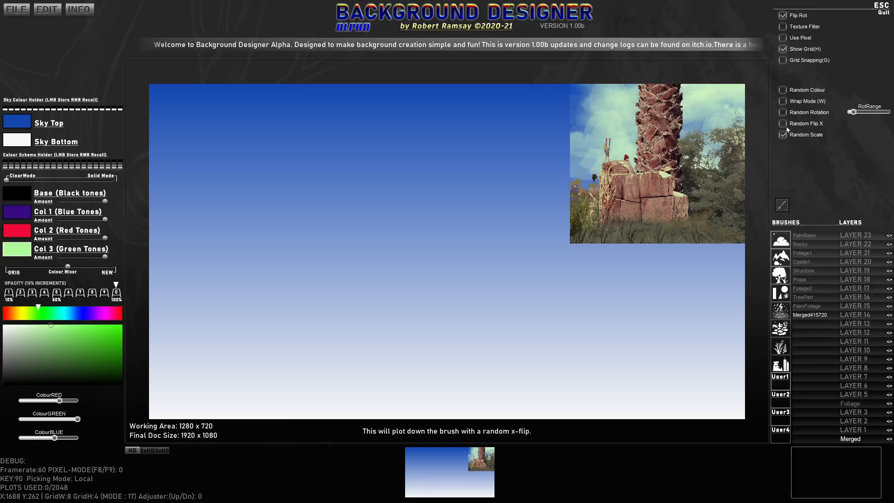
Step: Turn off random horizontal flip and random scale, and stamp the merged scene in the middle of the canvas
{"action": "left_click", "coordinate": [783, 123]}
{"action": "left_click", "coordinate": [783, 135]}
{"action": "left_click", "coordinate": [464, 245]}
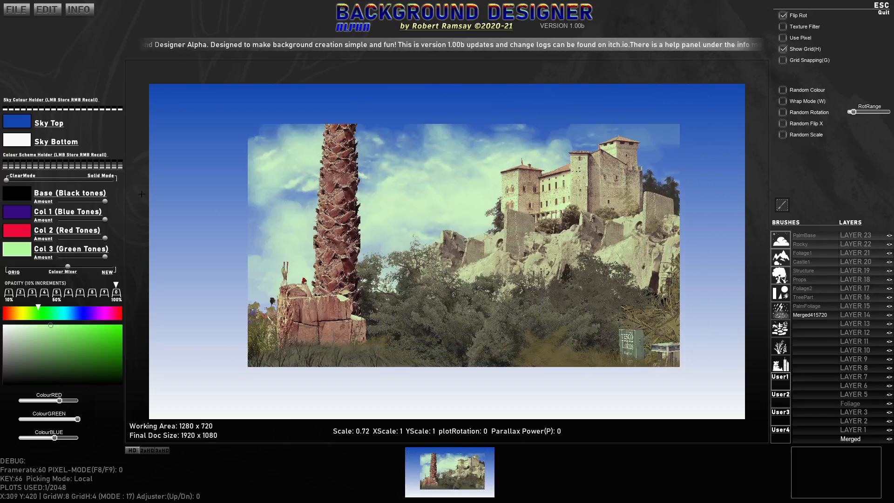
Step: Change the sky gradient to orange-red for the sky top and yellow for the sky bottom
{"action": "left_click", "coordinate": [22, 124]}
{"action": "mouse_move", "coordinate": [100, 343]}
{"action": "left_mouse_down"}
{"action": "mouse_move", "coordinate": [68, 359]}
{"action": "mouse_move", "coordinate": [84, 342]}
{"action": "mouse_move", "coordinate": [77, 333]}
{"action": "mouse_move", "coordinate": [99, 315]}
{"action": "mouse_move", "coordinate": [117, 317]}
{"action": "mouse_move", "coordinate": [6, 315]}
{"action": "mouse_move", "coordinate": [63, 359]}
{"action": "mouse_move", "coordinate": [3, 327]}
{"action": "mouse_move", "coordinate": [80, 324]}
{"action": "left_mouse_up"}
{"action": "left_click", "coordinate": [26, 141]}
{"action": "left_click", "coordinate": [23, 316]}
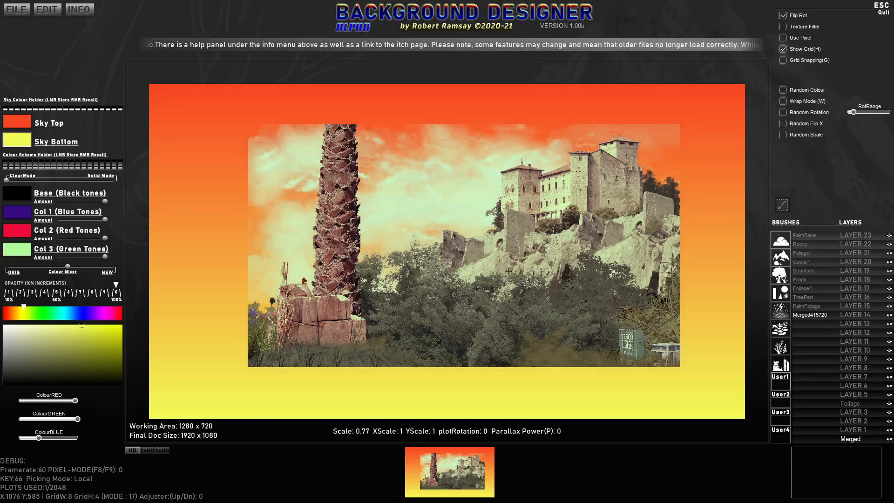
Step: Cycle the sunset-coloured scene through the retro pixel modes and return to the normal display
{"action": "key", "text": "F9"}
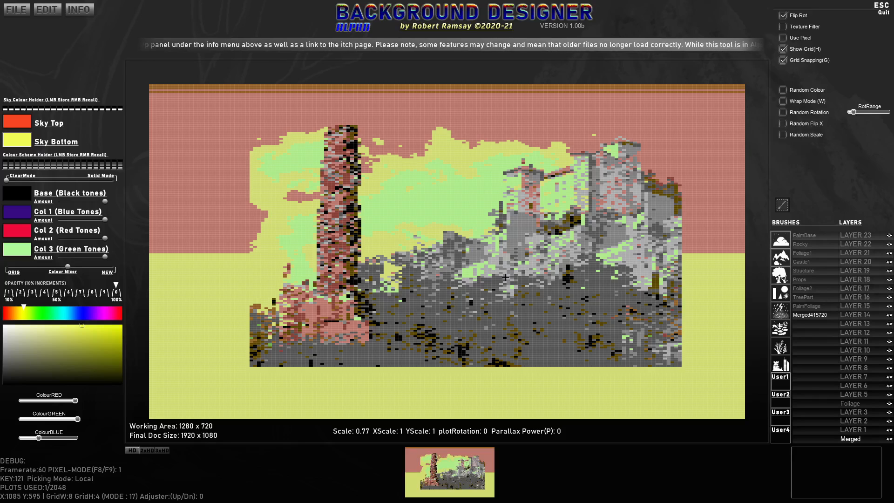
{"action": "key", "text": "F9"}
{"action": "key", "text": "F9"}
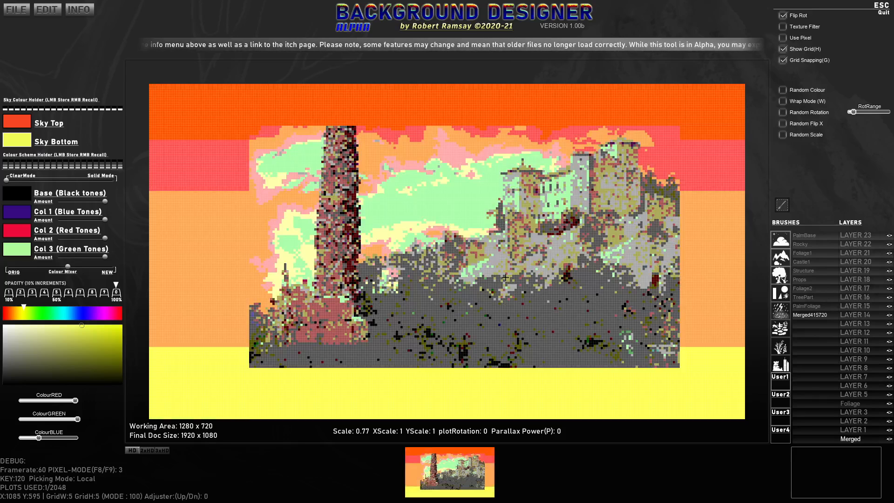
{"action": "key", "text": "F9"}
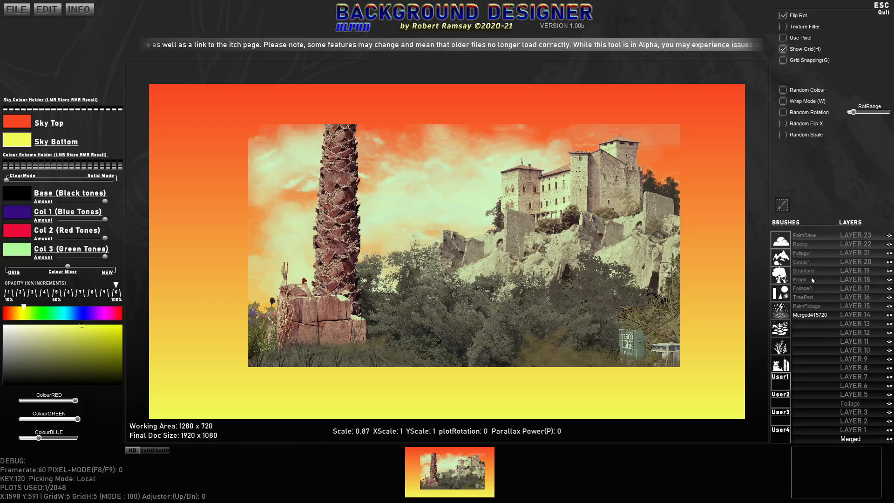
Step: Clear the canvas and set the merged scene brush's colour mixer fully back to the original colours
{"action": "left_click", "coordinate": [813, 315]}
{"action": "middle_click", "coordinate": [450, 241]}
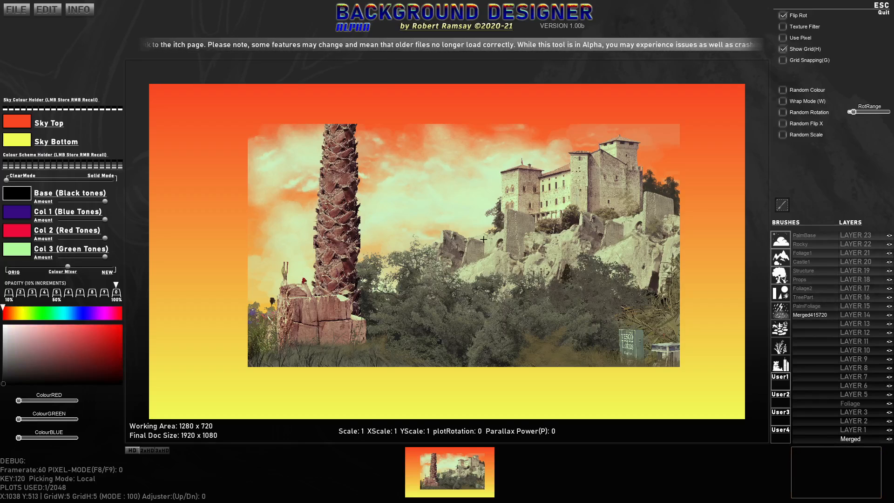
{"action": "key", "text": "BackSpace"}
{"action": "key", "text": "b"}
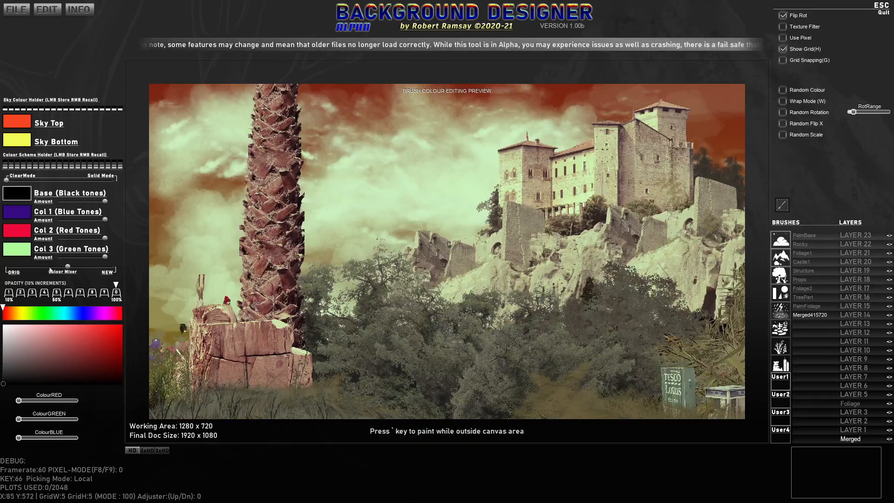
{"action": "left_click_drag", "start_coordinate": [67, 268], "coordinate": [5, 269]}
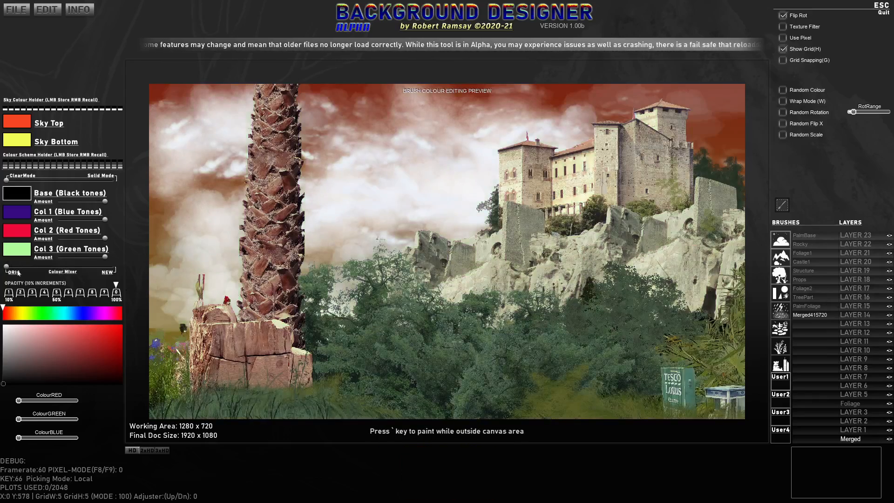
Step: Stamp the merged scene at scale 1 so it fills the canvas, and shrink the brush preview to scale 0.01
{"action": "key", "text": "ctrl"}
{"action": "key", "text": "ctrl"}
{"action": "key", "text": "ctrl"}
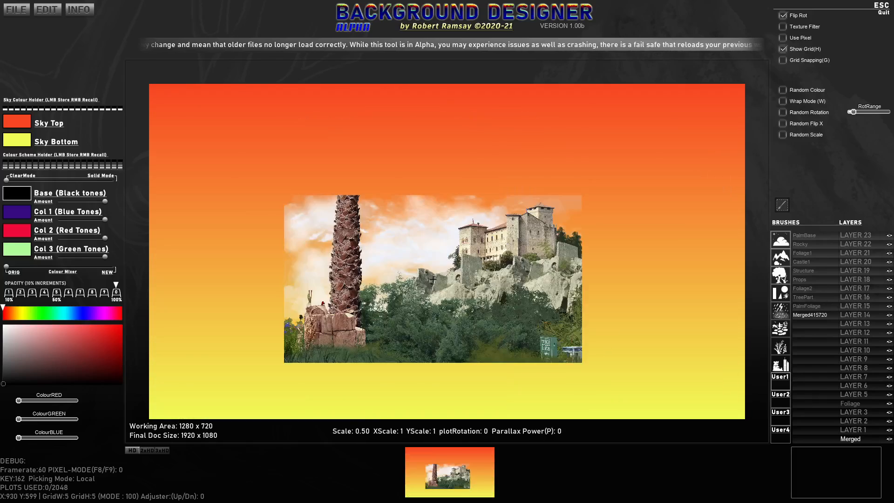
{"action": "key", "text": "ctrl"}
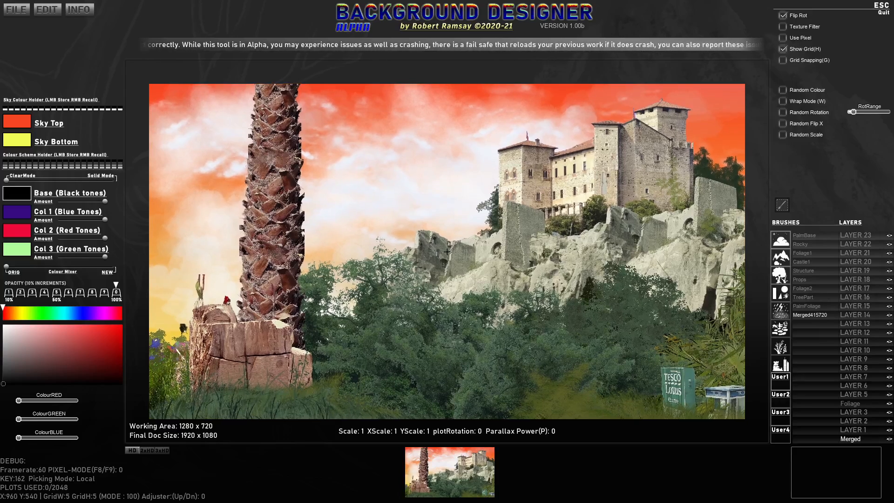
{"action": "left_click", "coordinate": [447, 252]}
{"action": "scroll", "coordinate": [350, 303], "scroll_direction": "down", "scroll_amount": 4}
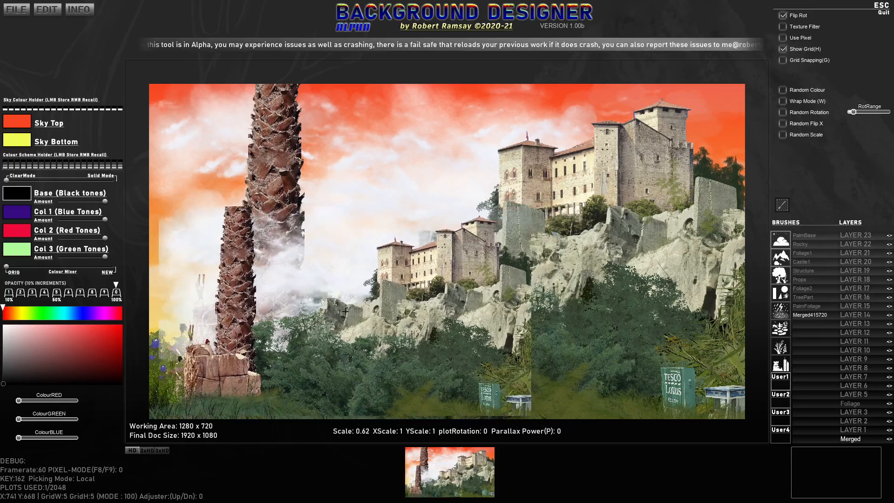
{"action": "scroll", "coordinate": [345, 311], "scroll_direction": "down", "scroll_amount": 6}
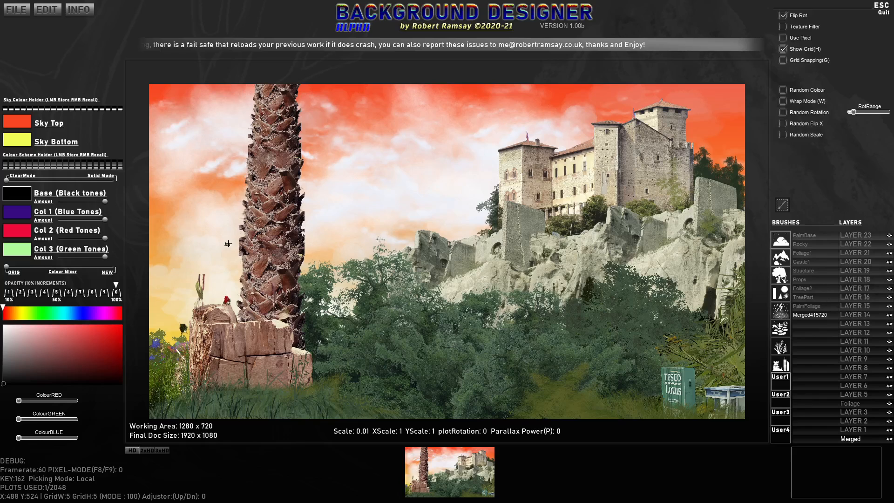
Step: Save the full merged image to the Desktop as a PNG named ForProcessing
{"action": "key", "text": "ctrl+s"}
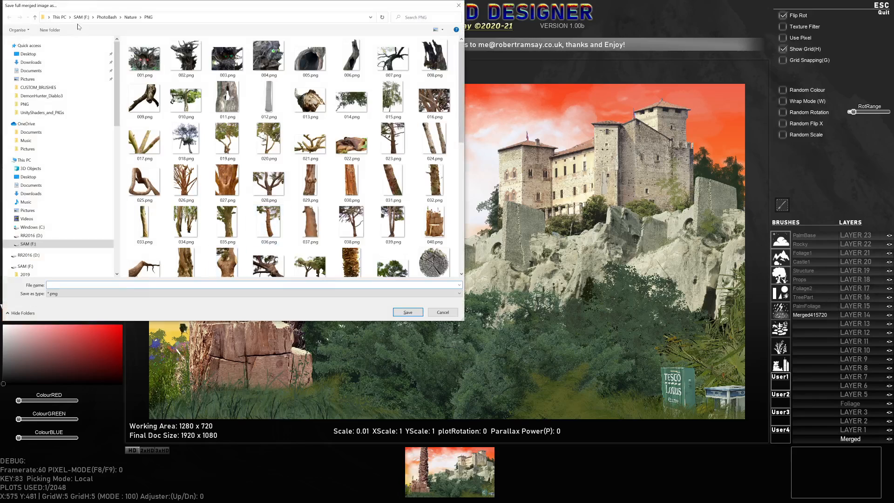
{"action": "left_click", "coordinate": [29, 54]}
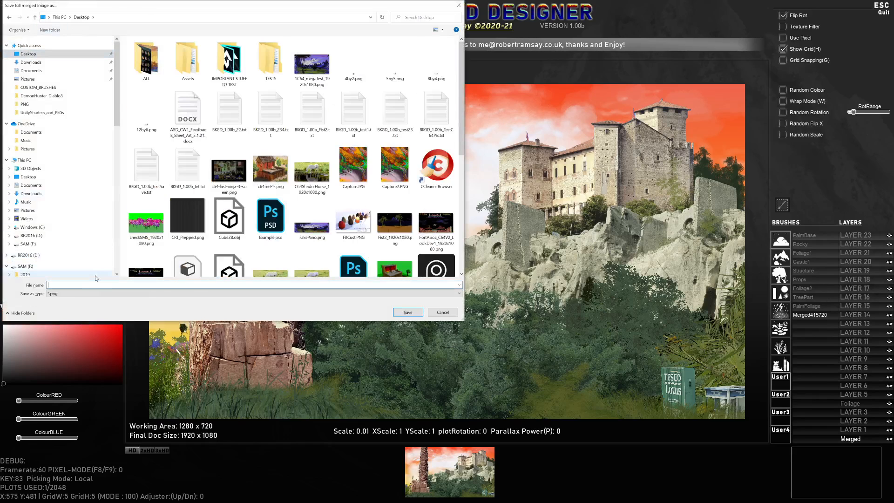
{"action": "type", "text": "ForProcessing"}
{"action": "key", "text": "Return"}
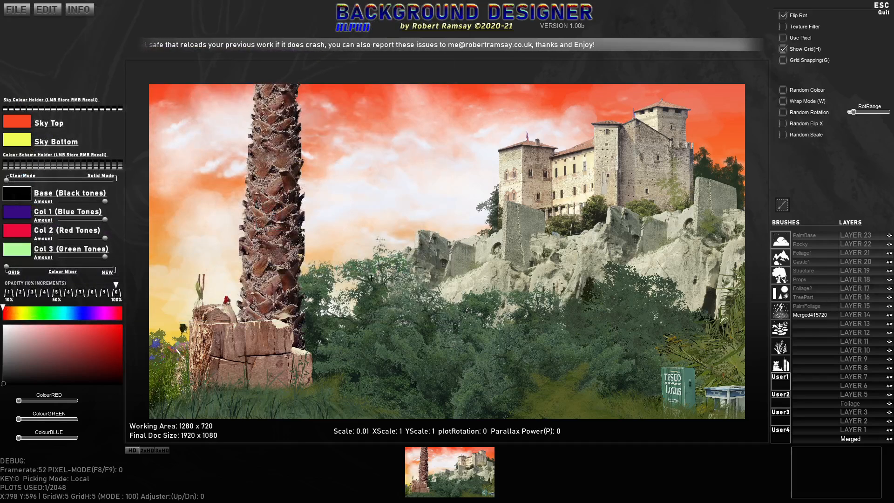
Step: Switch to the browser and look through the castle, nature and prop previews of the 300+ Old Castle / Buildings reference pack
{"action": "key", "text": "alt+Tab"}
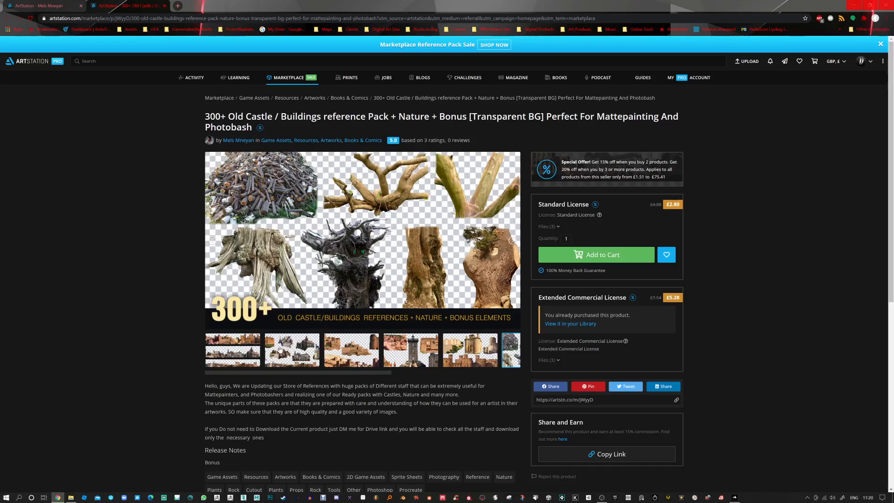
{"action": "left_click", "coordinate": [298, 352]}
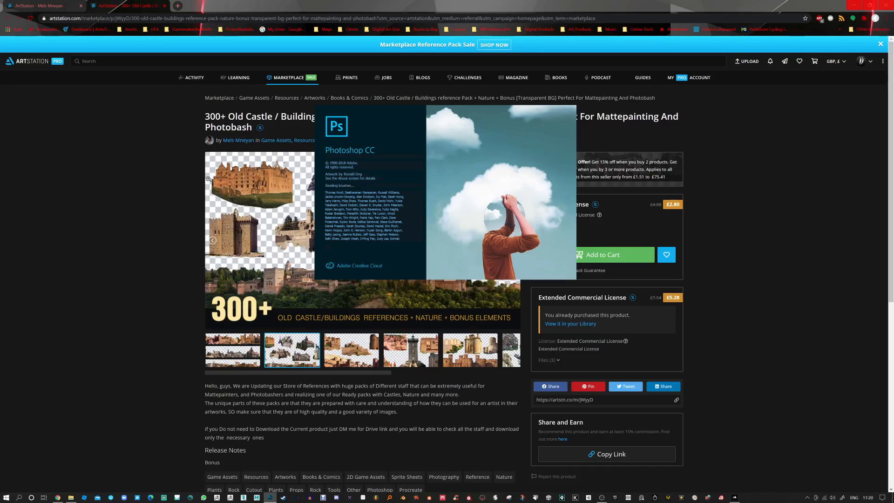
{"action": "left_click", "coordinate": [333, 364]}
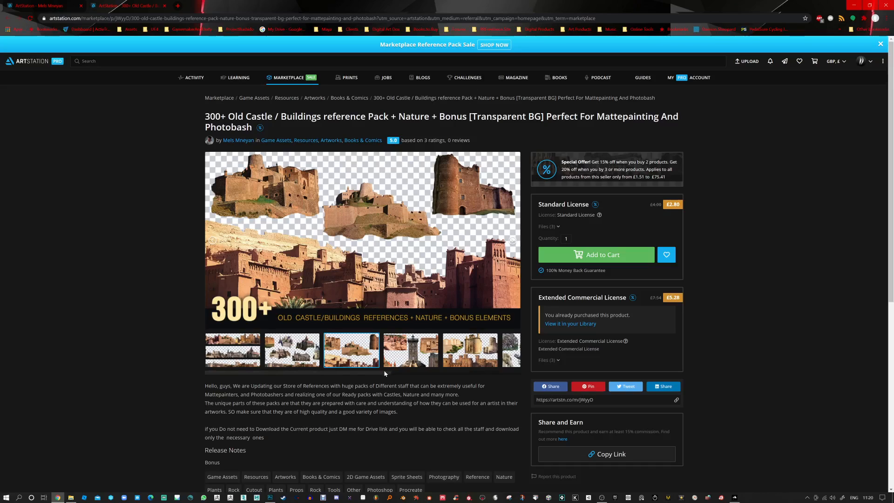
{"action": "left_click_drag", "start_coordinate": [390, 373], "coordinate": [459, 373]}
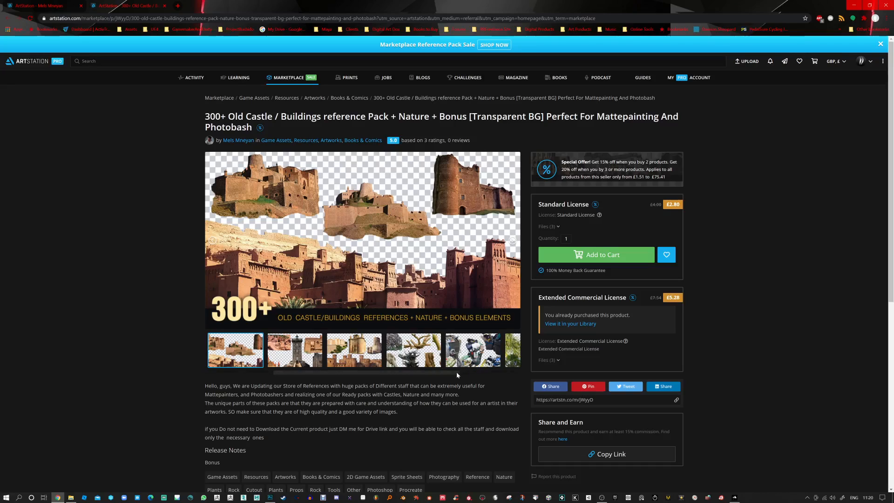
{"action": "left_click_drag", "start_coordinate": [457, 373], "coordinate": [499, 373]}
{"action": "left_click", "coordinate": [461, 350]}
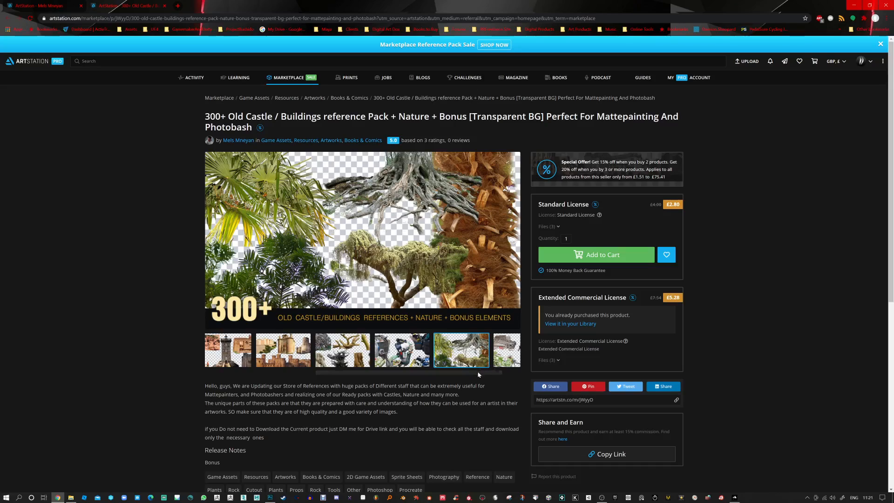
{"action": "left_click_drag", "start_coordinate": [488, 372], "coordinate": [507, 376]}
{"action": "left_click", "coordinate": [488, 358]}
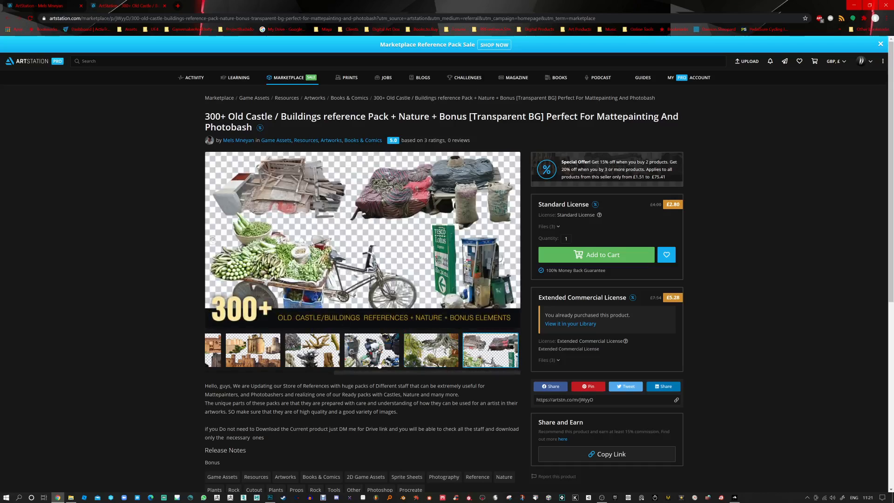
Step: Examine the reference pack's description and the preview image with the stone lighthouse tower
{"action": "scroll", "coordinate": [294, 277], "scroll_direction": "down", "scroll_amount": 5}
{"action": "scroll", "coordinate": [294, 277], "scroll_direction": "up", "scroll_amount": 4}
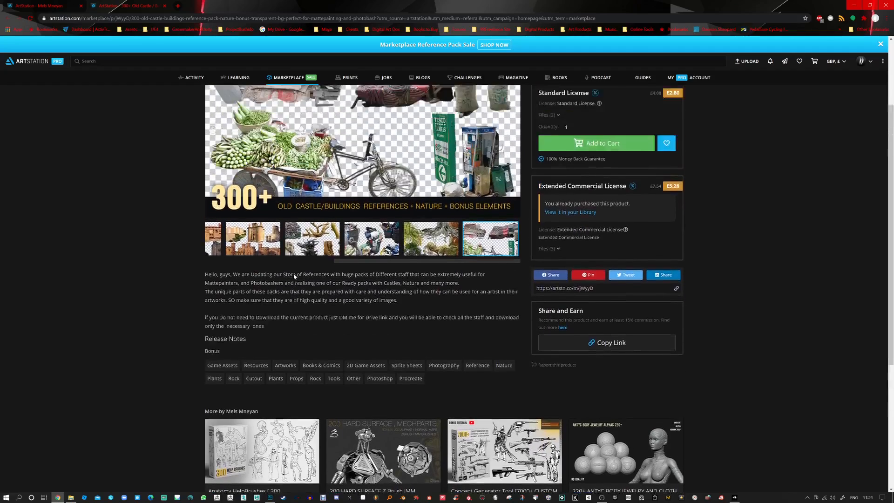
{"action": "scroll", "coordinate": [294, 276], "scroll_direction": "up", "scroll_amount": 1}
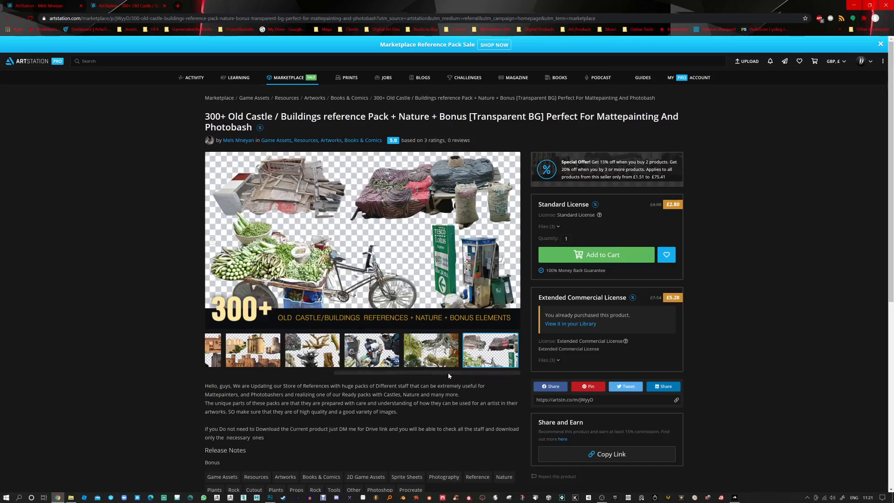
{"action": "left_click_drag", "start_coordinate": [448, 373], "coordinate": [356, 350]}
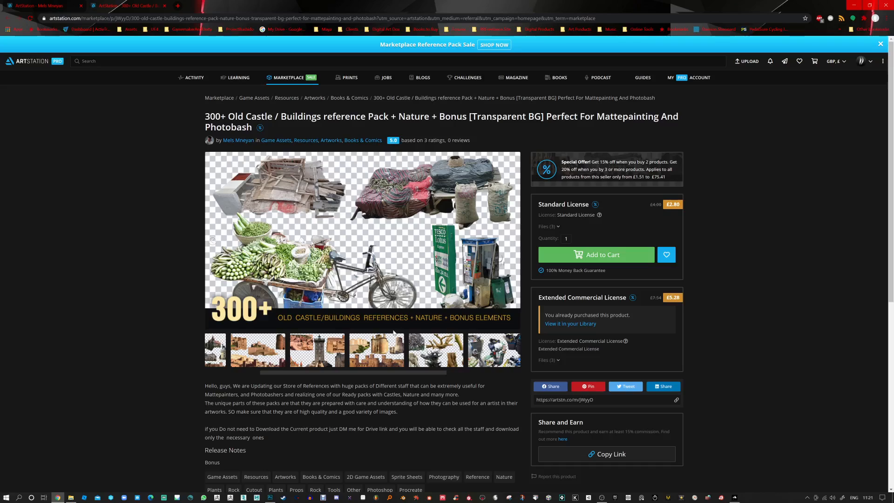
{"action": "left_click_drag", "start_coordinate": [373, 376], "coordinate": [322, 369]}
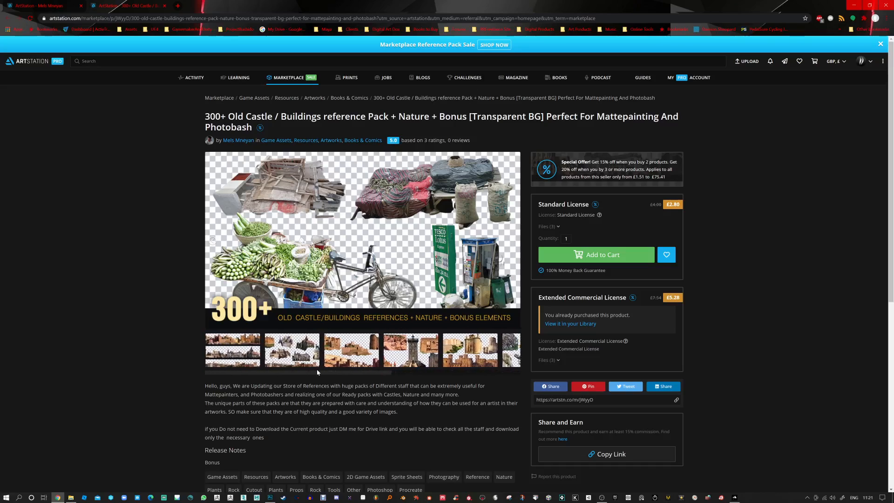
{"action": "left_click", "coordinate": [407, 357]}
{"action": "left_click_drag", "start_coordinate": [375, 374], "coordinate": [352, 367]}
{"action": "left_click", "coordinate": [161, 348]}
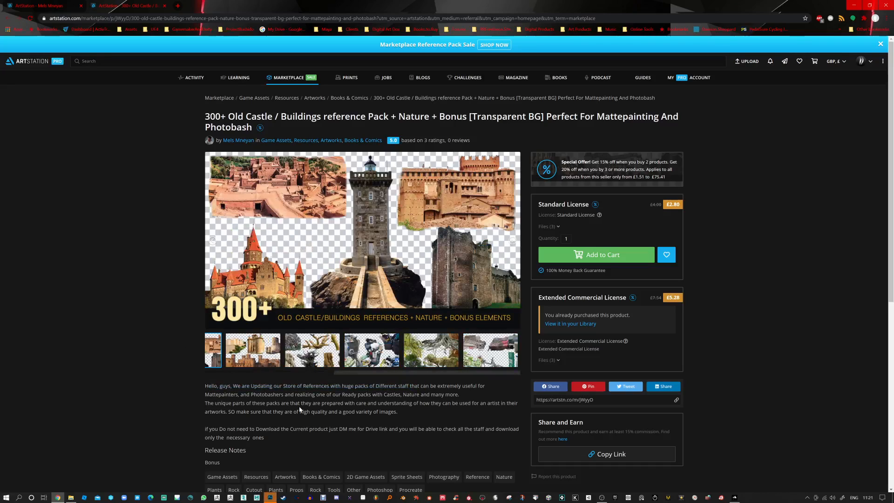
Step: Switch to Photoshop and open ForProcessing_1920x1080.png from the Desktop
{"action": "left_click", "coordinate": [272, 499]}
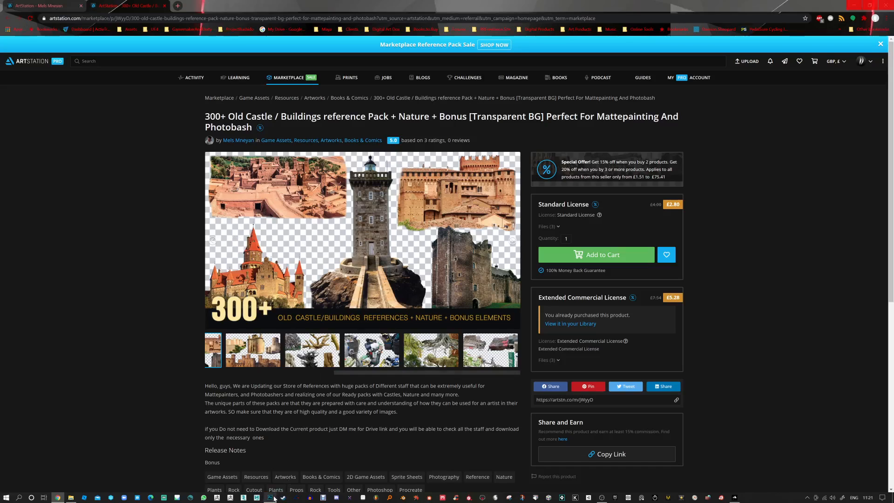
{"action": "mouse_move", "coordinate": [284, 499]}
{"action": "left_click", "coordinate": [273, 471]}
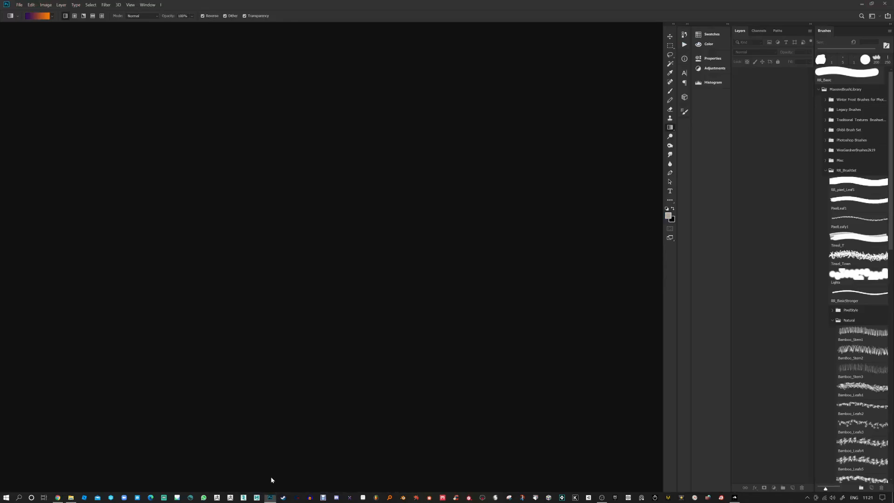
{"action": "left_click", "coordinate": [19, 5]}
{"action": "left_click", "coordinate": [19, 4]}
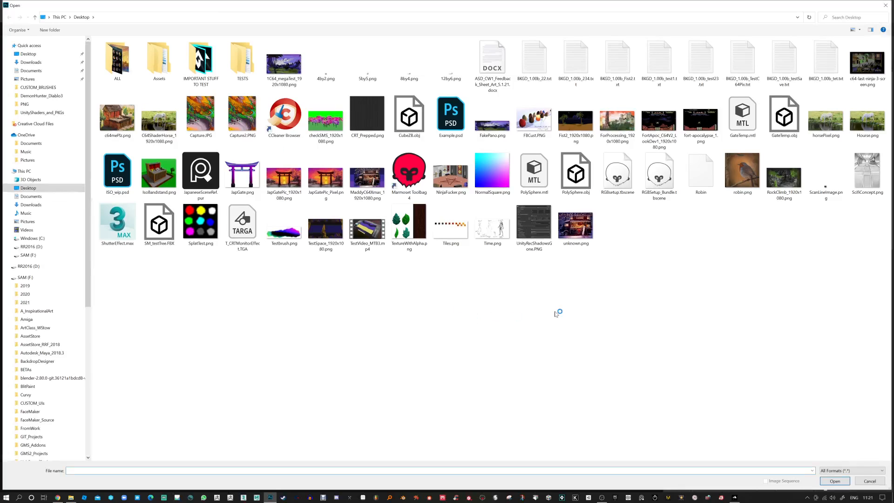
{"action": "double_click", "coordinate": [623, 127]}
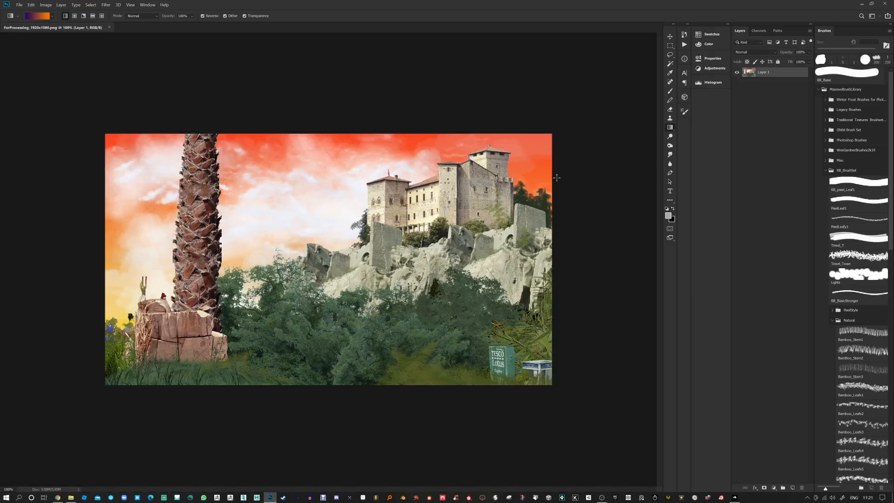
Step: Apply a Levels adjustment with the input black point at 14 and the white point at 237
{"action": "key", "text": "ctrl+l"}
{"action": "left_click_drag", "start_coordinate": [592, 184], "coordinate": [586, 184]}
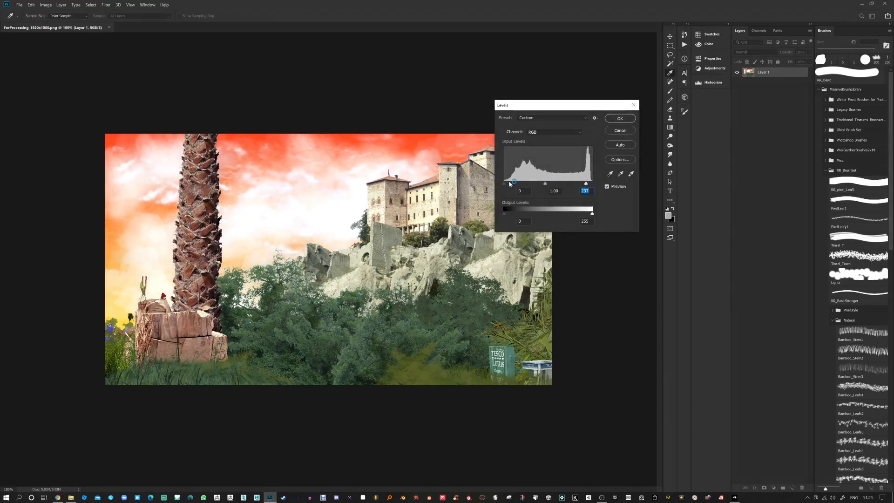
{"action": "left_click_drag", "start_coordinate": [505, 183], "coordinate": [509, 184]}
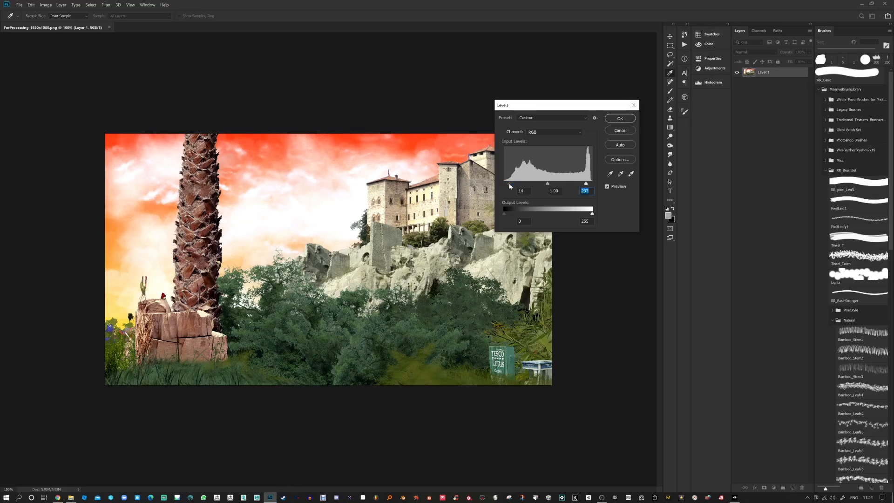
{"action": "left_click", "coordinate": [615, 119]}
Step: Apply a Hue/Saturation adjustment that shifts the master hue slightly towards yellow and raises saturation to +10
{"action": "key", "text": "ctrl+u"}
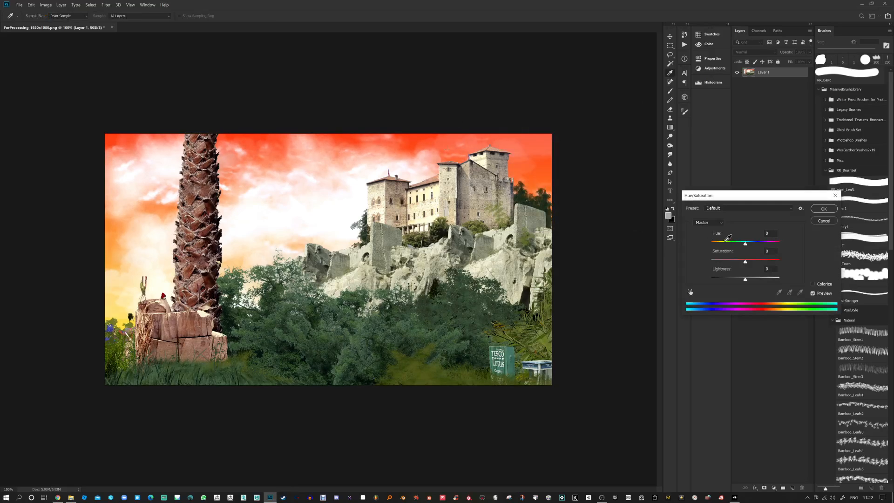
{"action": "mouse_move", "coordinate": [746, 243]}
{"action": "left_mouse_down"}
{"action": "mouse_move", "coordinate": [719, 245]}
{"action": "mouse_move", "coordinate": [783, 245]}
{"action": "mouse_move", "coordinate": [716, 247]}
{"action": "mouse_move", "coordinate": [764, 264]}
{"action": "mouse_move", "coordinate": [717, 263]}
{"action": "mouse_move", "coordinate": [754, 246]}
{"action": "mouse_move", "coordinate": [741, 249]}
{"action": "mouse_move", "coordinate": [751, 262]}
{"action": "mouse_move", "coordinate": [734, 246]}
{"action": "mouse_move", "coordinate": [749, 245]}
{"action": "left_mouse_up"}
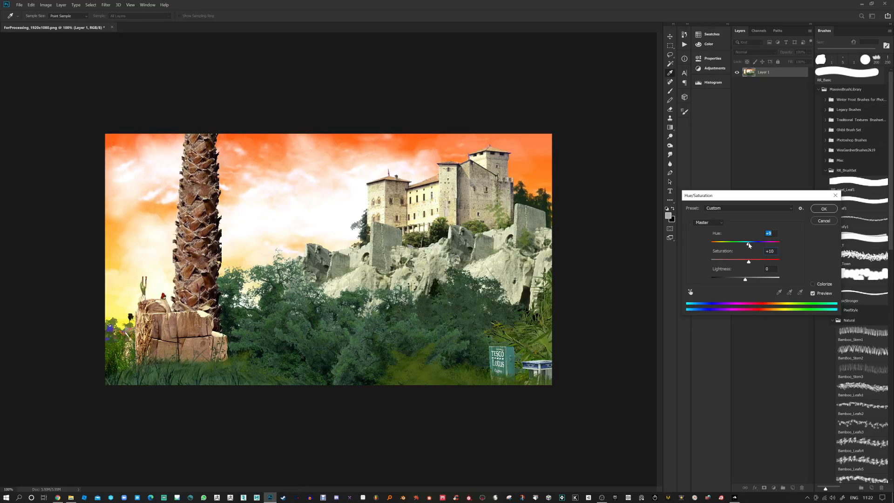
{"action": "left_click", "coordinate": [824, 209]}
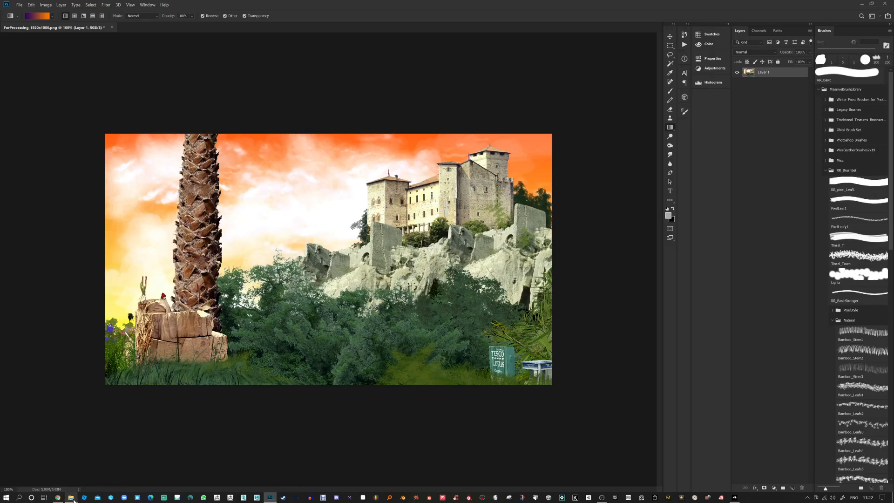
Step: Place 017.png from the PhotoBash Nature PNG folder into the castle landscape document as a new layer
{"action": "left_click", "coordinate": [70, 498]}
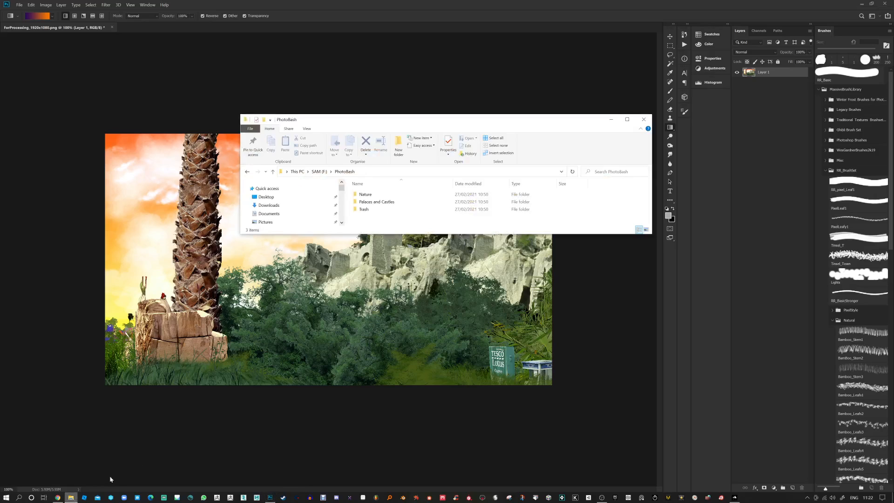
{"action": "double_click", "coordinate": [366, 194]}
{"action": "double_click", "coordinate": [366, 194]}
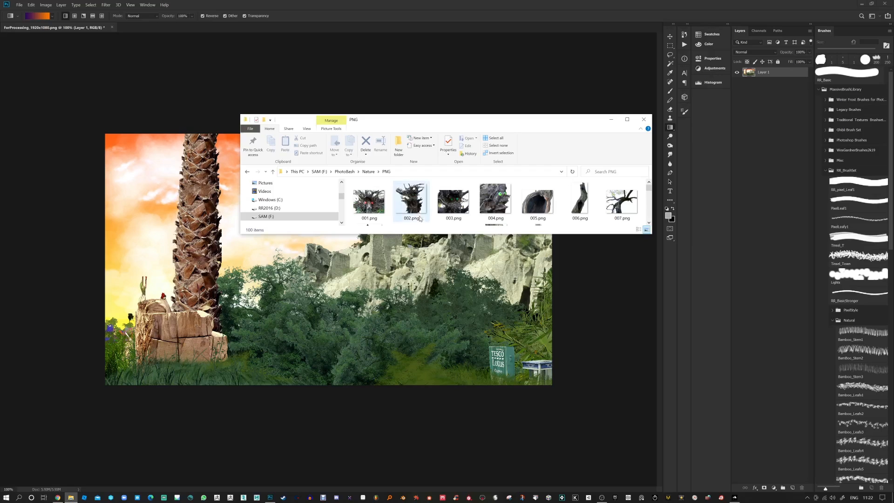
{"action": "left_click_drag", "start_coordinate": [547, 235], "coordinate": [540, 342]}
{"action": "double_click", "coordinate": [467, 285]}
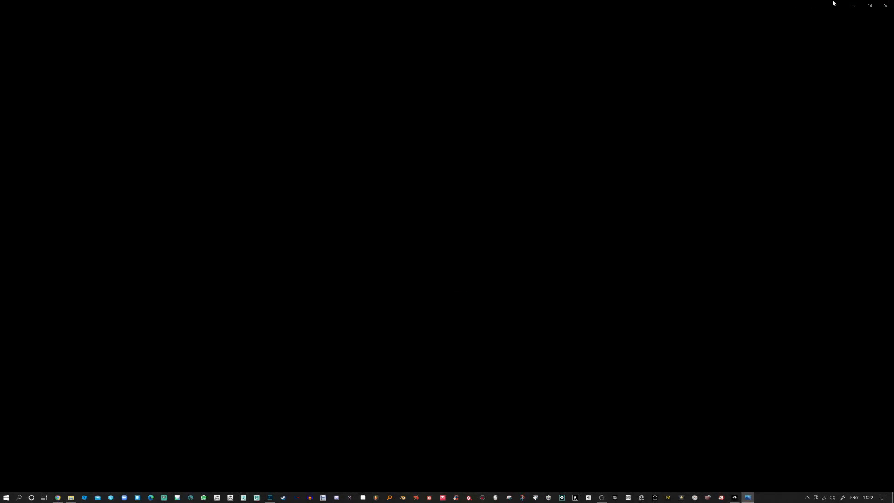
{"action": "left_click", "coordinate": [855, 5]}
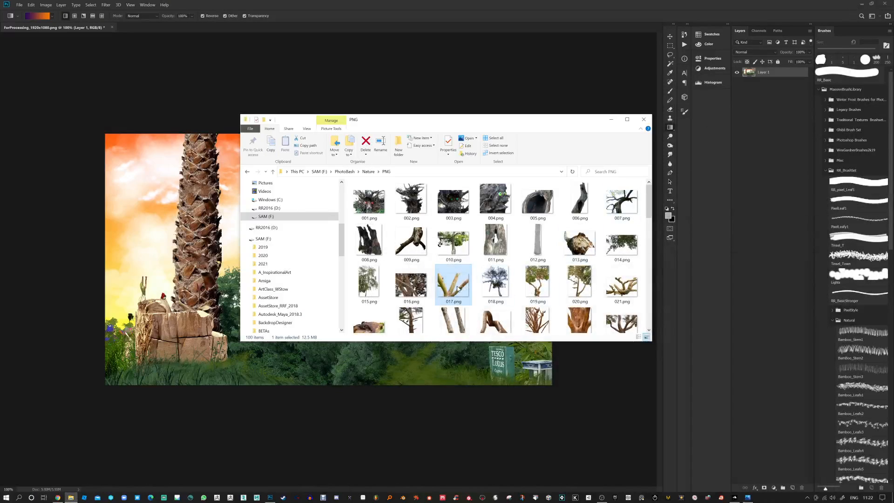
{"action": "left_click_drag", "start_coordinate": [458, 289], "coordinate": [148, 275]}
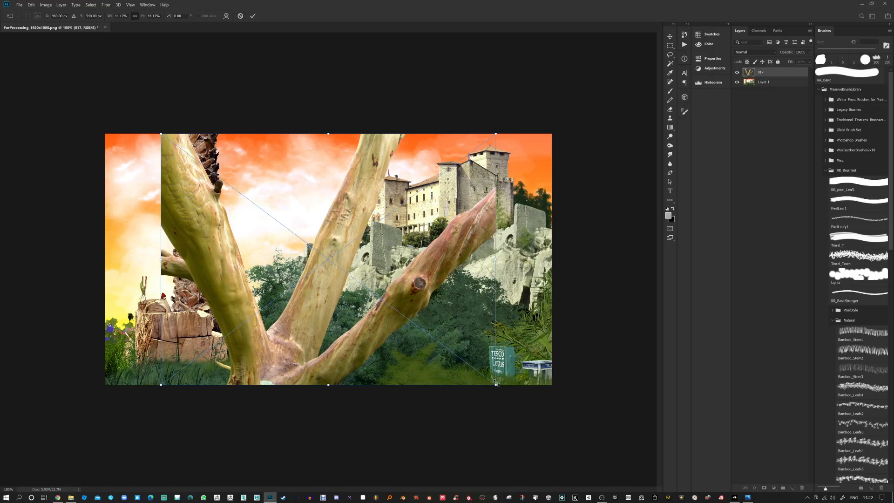
Step: Scale the placed branches to about 22%, rotate them about -59° and position them against the palm trunk as side branches
{"action": "left_click_drag", "start_coordinate": [496, 383], "coordinate": [415, 324]}
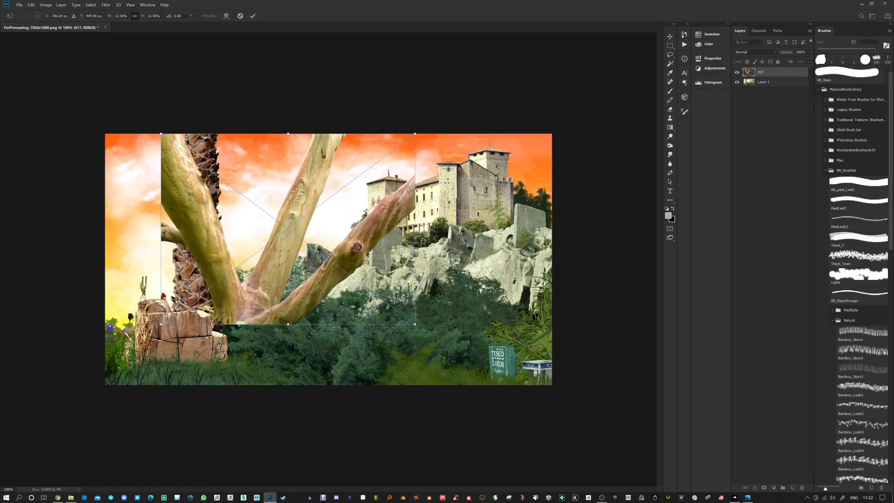
{"action": "left_click_drag", "start_coordinate": [422, 230], "coordinate": [410, 174]}
{"action": "left_click_drag", "start_coordinate": [387, 207], "coordinate": [292, 211]}
{"action": "left_click_drag", "start_coordinate": [319, 179], "coordinate": [267, 118]}
{"action": "left_click_drag", "start_coordinate": [257, 224], "coordinate": [202, 180]}
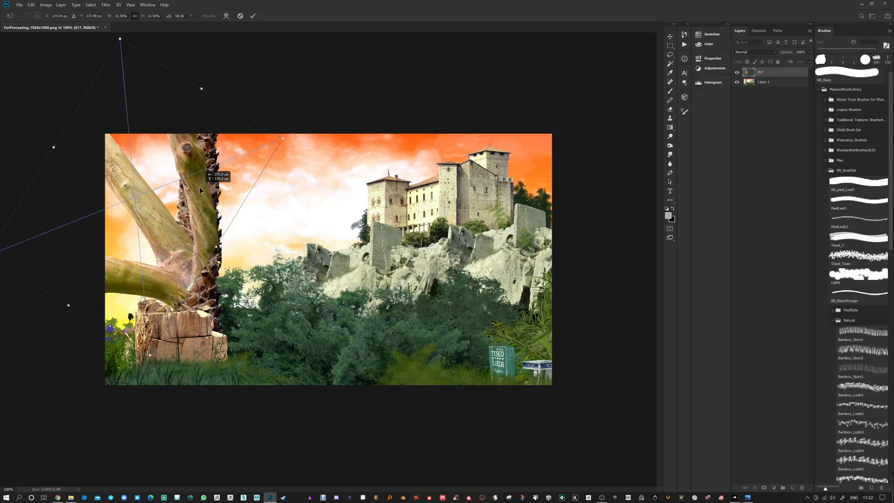
{"action": "left_click_drag", "start_coordinate": [239, 148], "coordinate": [173, 168]}
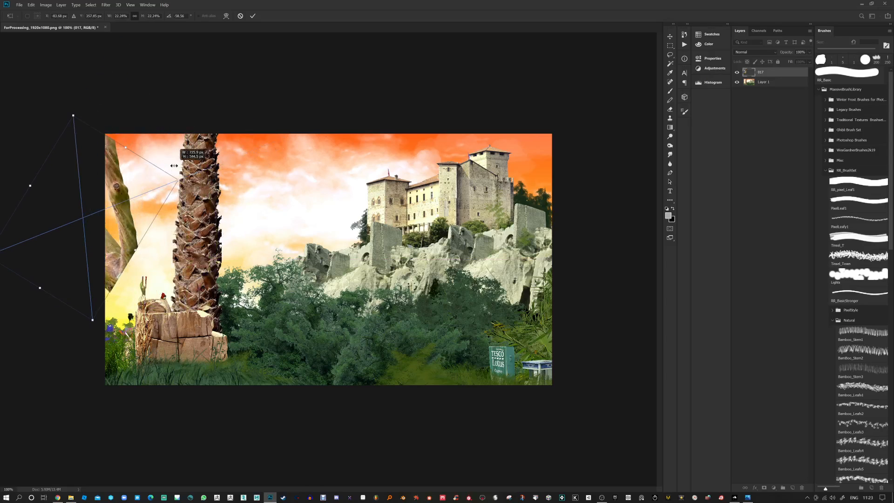
{"action": "left_click_drag", "start_coordinate": [110, 227], "coordinate": [181, 207]}
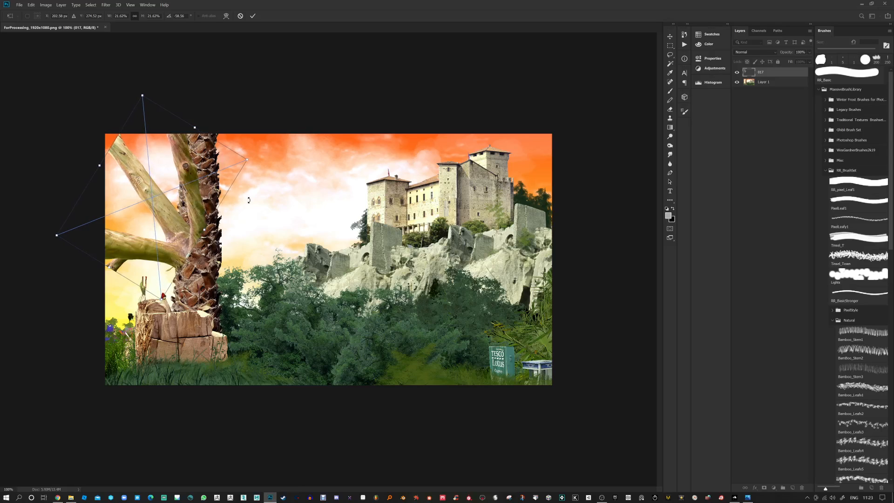
{"action": "key", "text": "Return"}
{"action": "key", "text": "g"}
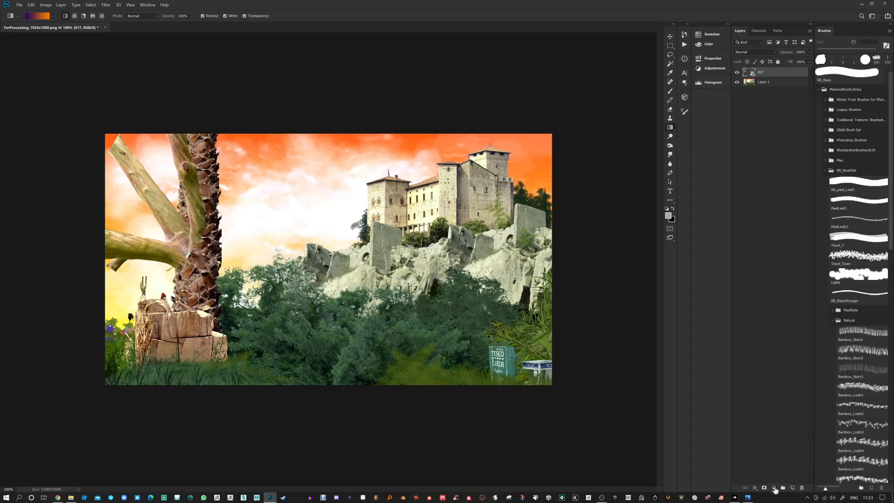
Step: Add a layer mask to layer 017 and paint it black where the branches overlap the palm trunk
{"action": "left_click", "coordinate": [764, 488]}
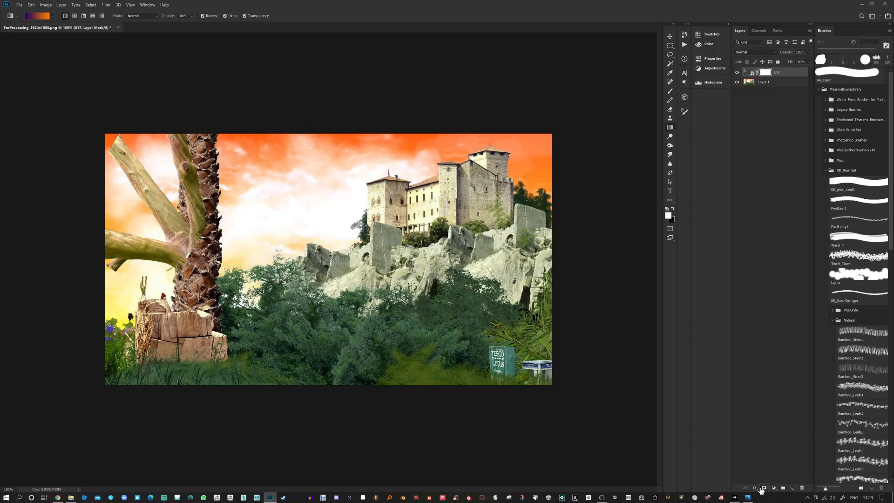
{"action": "key", "text": "b"}
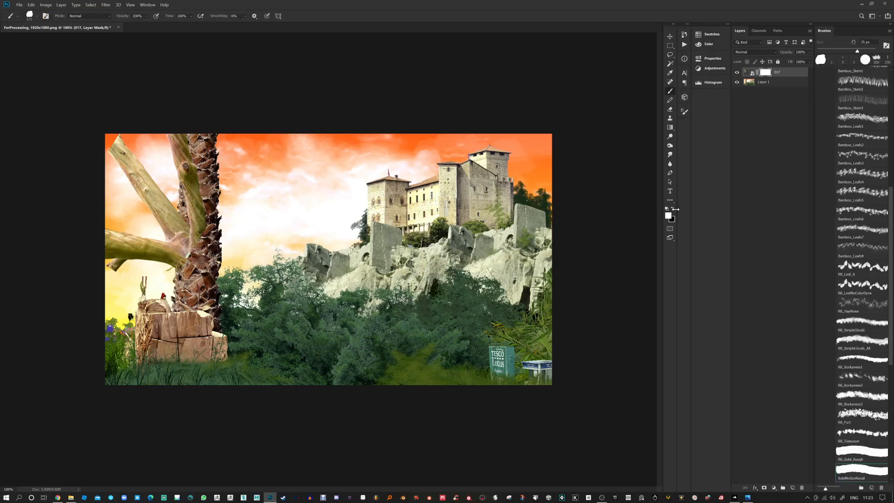
{"action": "key", "text": "x"}
{"action": "left_click_drag", "start_coordinate": [201, 252], "coordinate": [204, 168]}
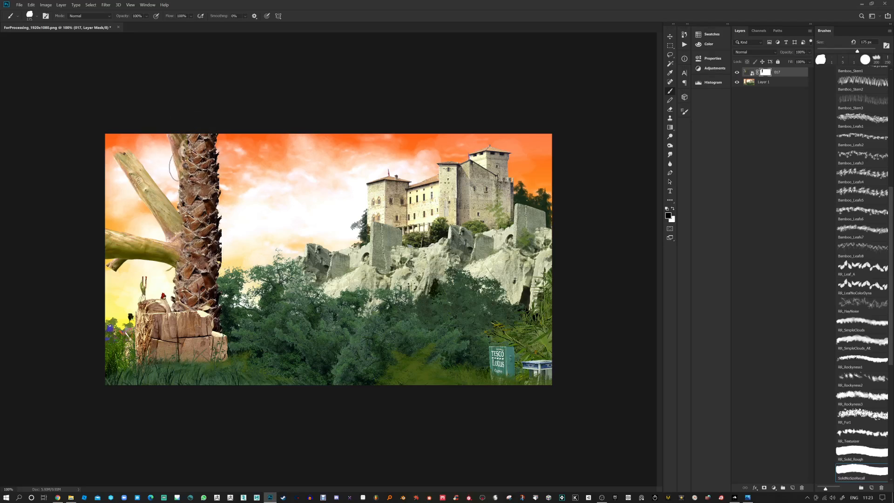
Step: Refine the mask near the top of the trunk with a smaller white brush at 40% opacity
{"action": "key", "text": "4"}
{"action": "key", "text": "bracketleft"}
{"action": "key", "text": "bracketleft"}
{"action": "key", "text": "bracketleft"}
{"action": "key", "text": "bracketleft"}
{"action": "key", "text": "bracketleft"}
{"action": "key", "text": "bracketleft"}
{"action": "key", "text": "x"}
{"action": "left_click_drag", "start_coordinate": [184, 140], "coordinate": [191, 177]}
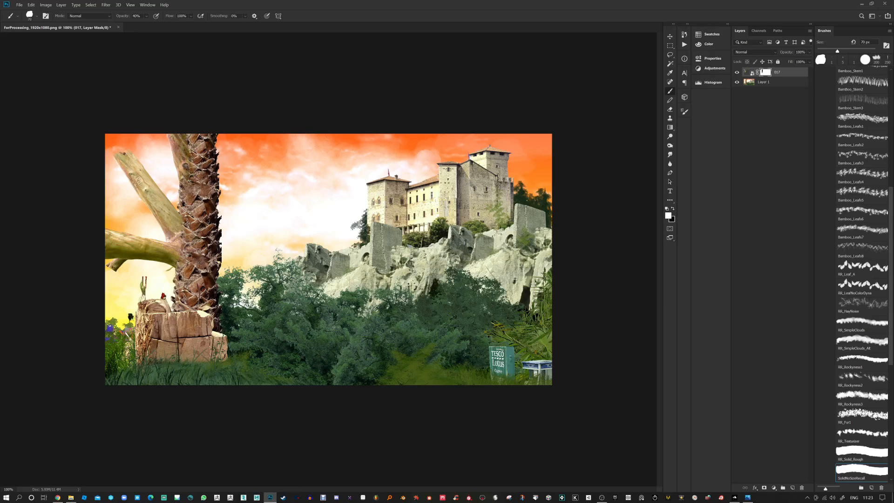
{"action": "key", "text": "x"}
{"action": "key", "text": "x"}
{"action": "key", "text": "x"}
Step: Apply a Hue/Saturation adjustment with hue -20 to the branch image on layer 017 to match the trunk's reddish tone
{"action": "left_click", "coordinate": [749, 72]}
{"action": "key", "text": "ctrl+u"}
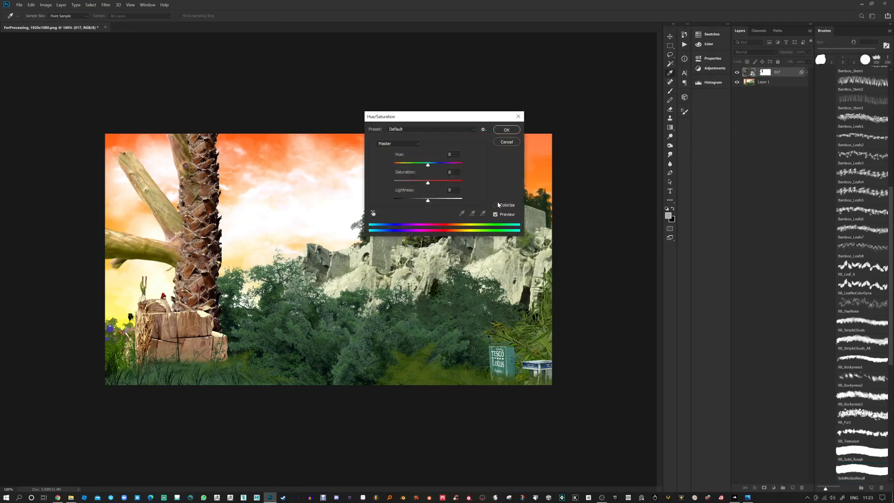
{"action": "mouse_move", "coordinate": [433, 184]}
{"action": "left_mouse_down"}
{"action": "mouse_move", "coordinate": [422, 167]}
{"action": "mouse_move", "coordinate": [430, 184]}
{"action": "left_mouse_up"}
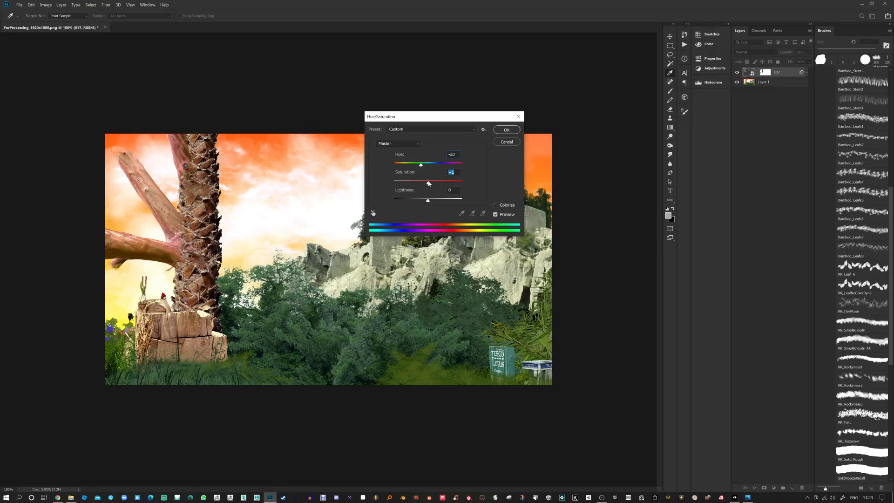
{"action": "left_click", "coordinate": [514, 128]}
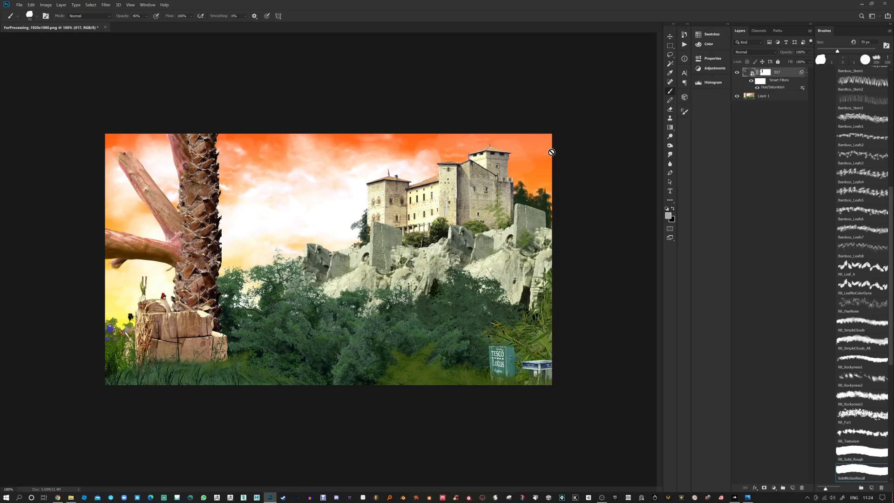
{"action": "key", "text": "alt+Tab"}
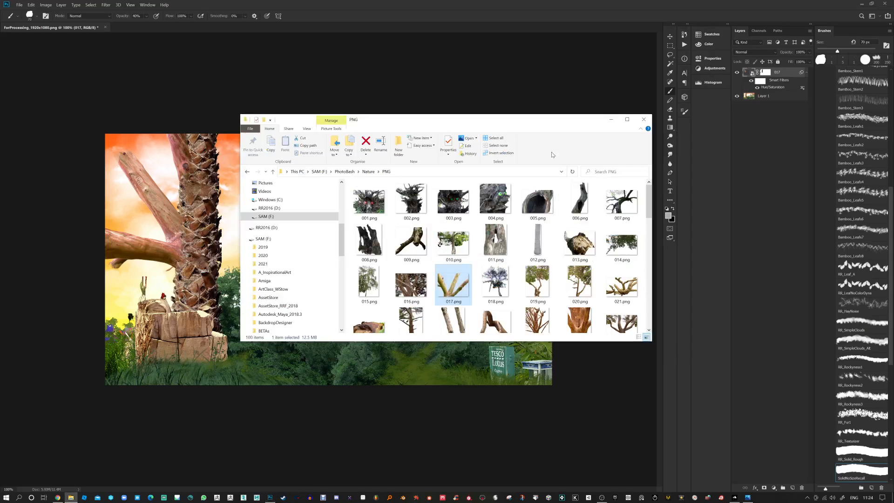
{"action": "left_click", "coordinate": [613, 121]}
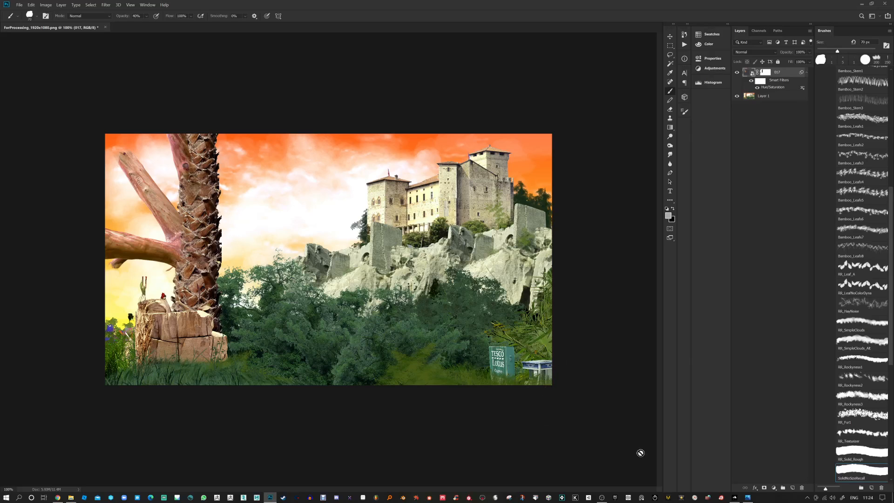
{"action": "left_click", "coordinate": [603, 497]}
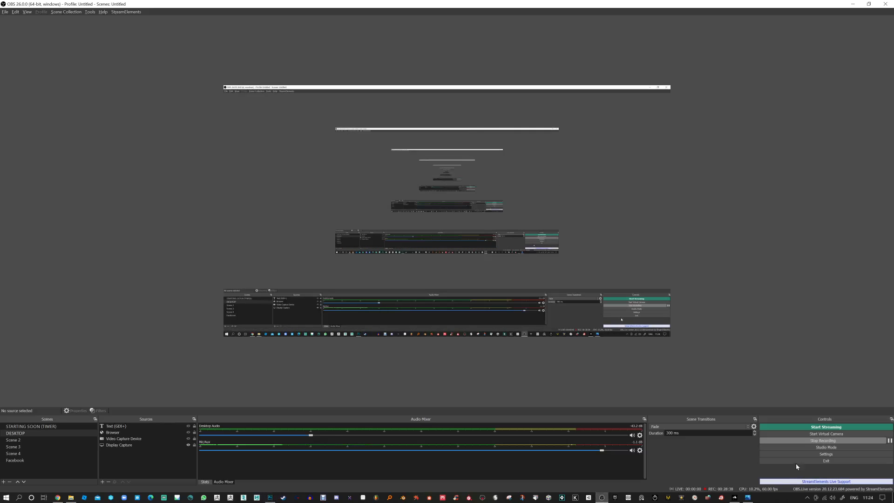